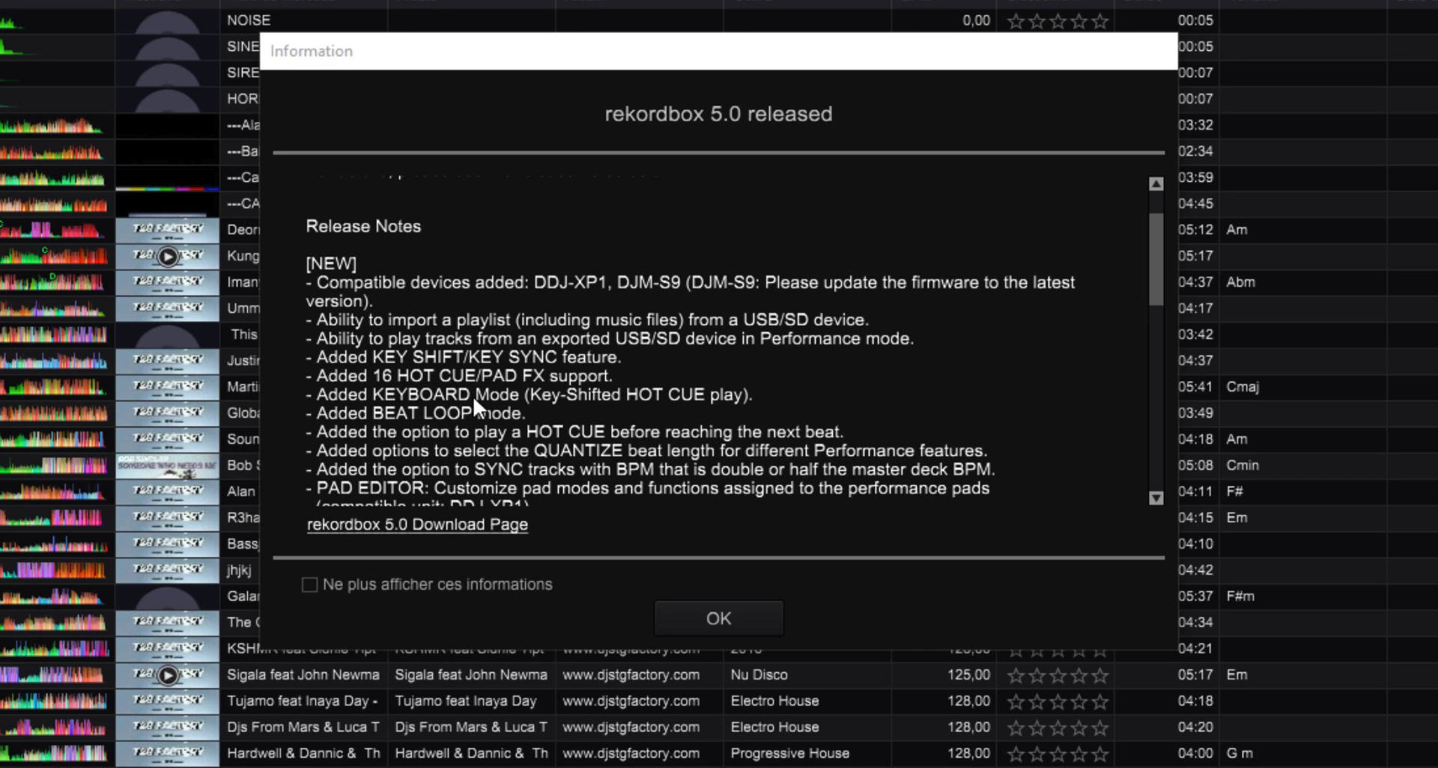
Step: Look through the rekordbox 5.0 release notes and close the update manager notice
{"action": "scroll", "coordinate": [473, 395], "scroll_direction": "down", "scroll_amount": 10}
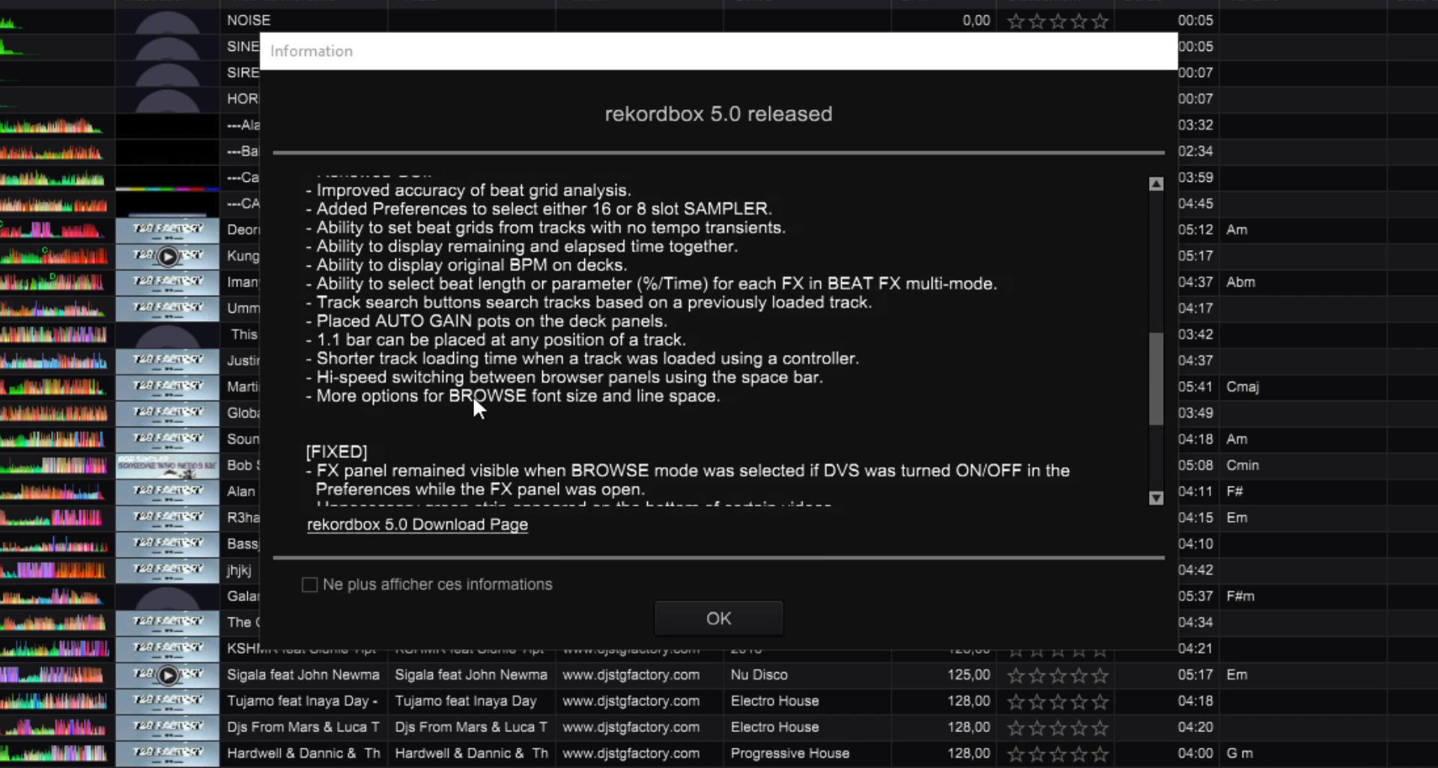
{"action": "scroll", "coordinate": [473, 395], "scroll_direction": "up", "scroll_amount": 10}
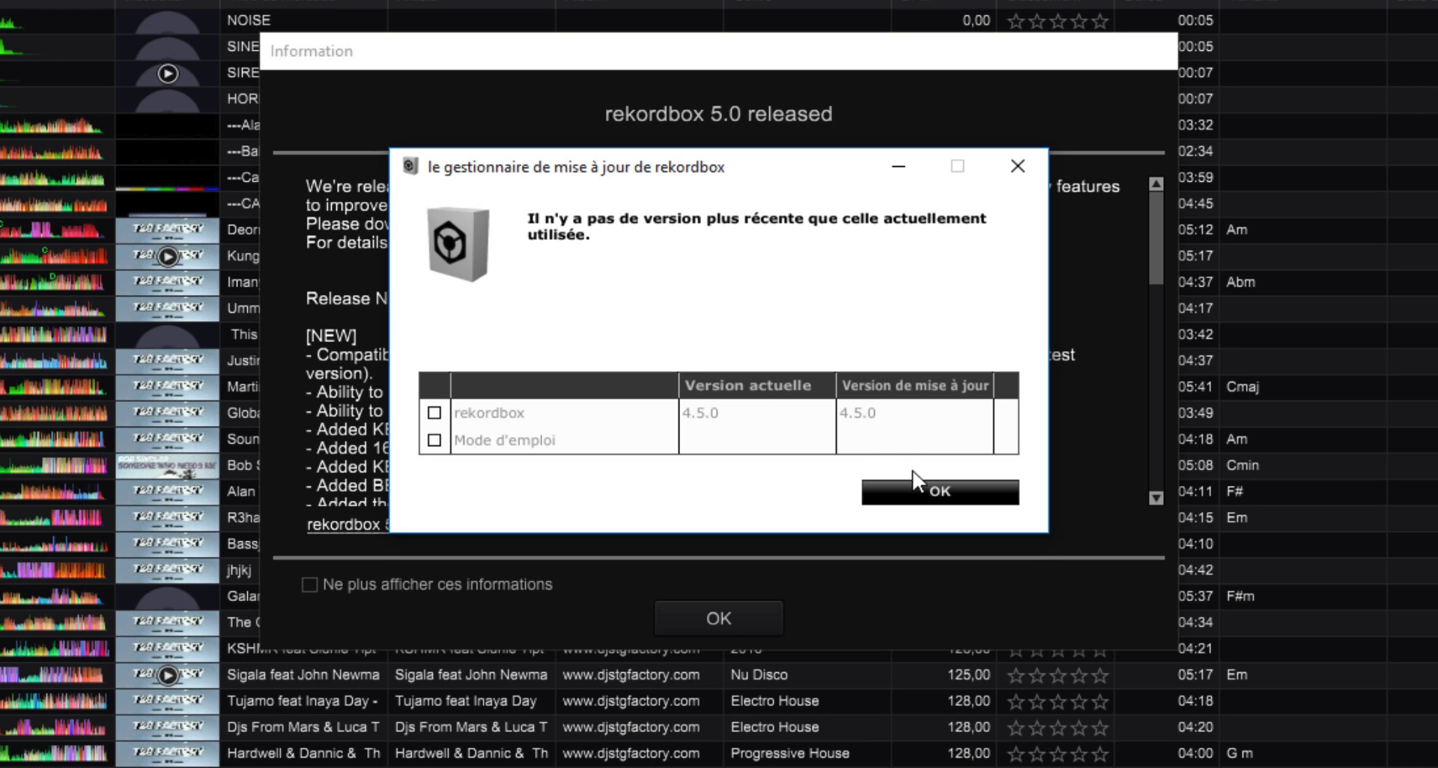
{"action": "left_click", "coordinate": [934, 487]}
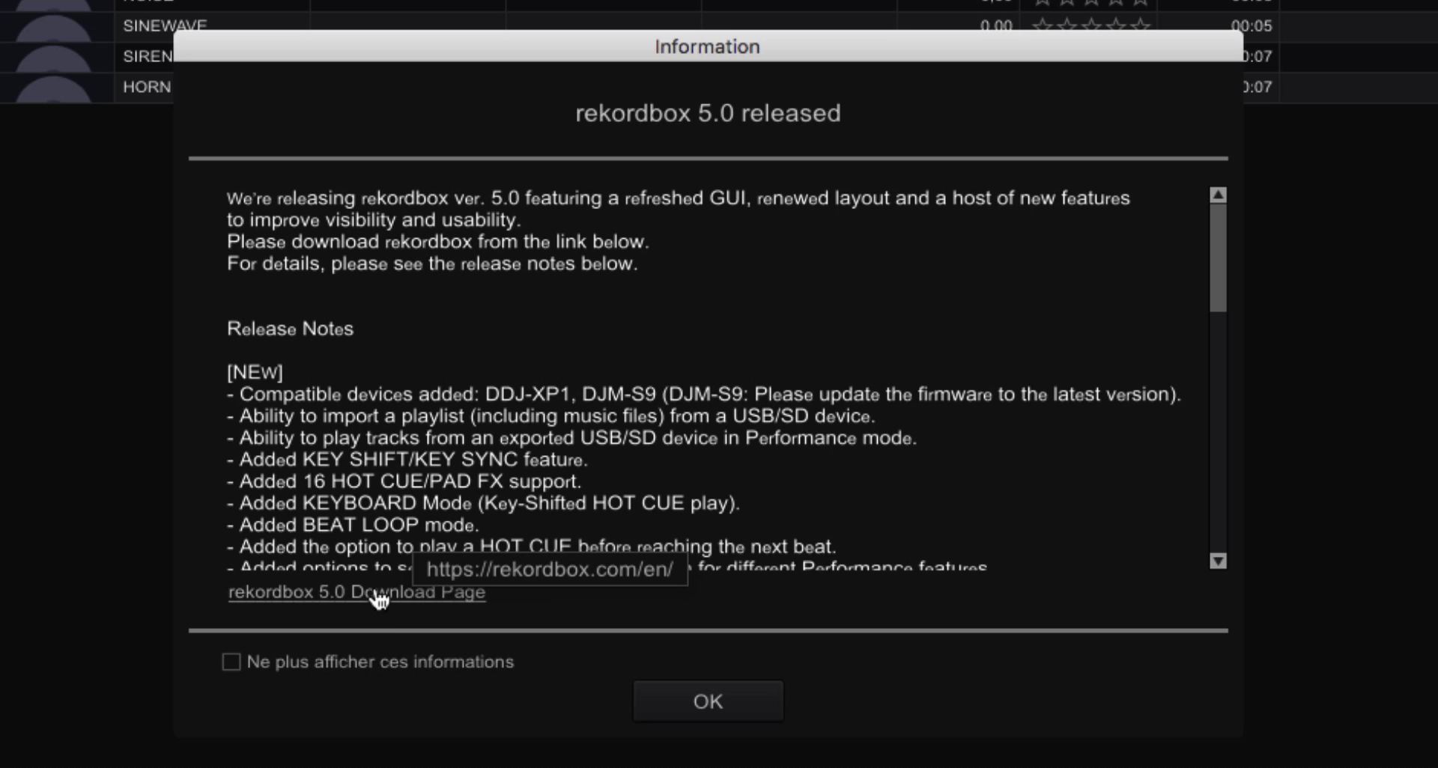
Step: Download the free rekordbox 5.0 from its download page, agreeing to the licence terms, and close the browser window
{"action": "left_click", "coordinate": [375, 592]}
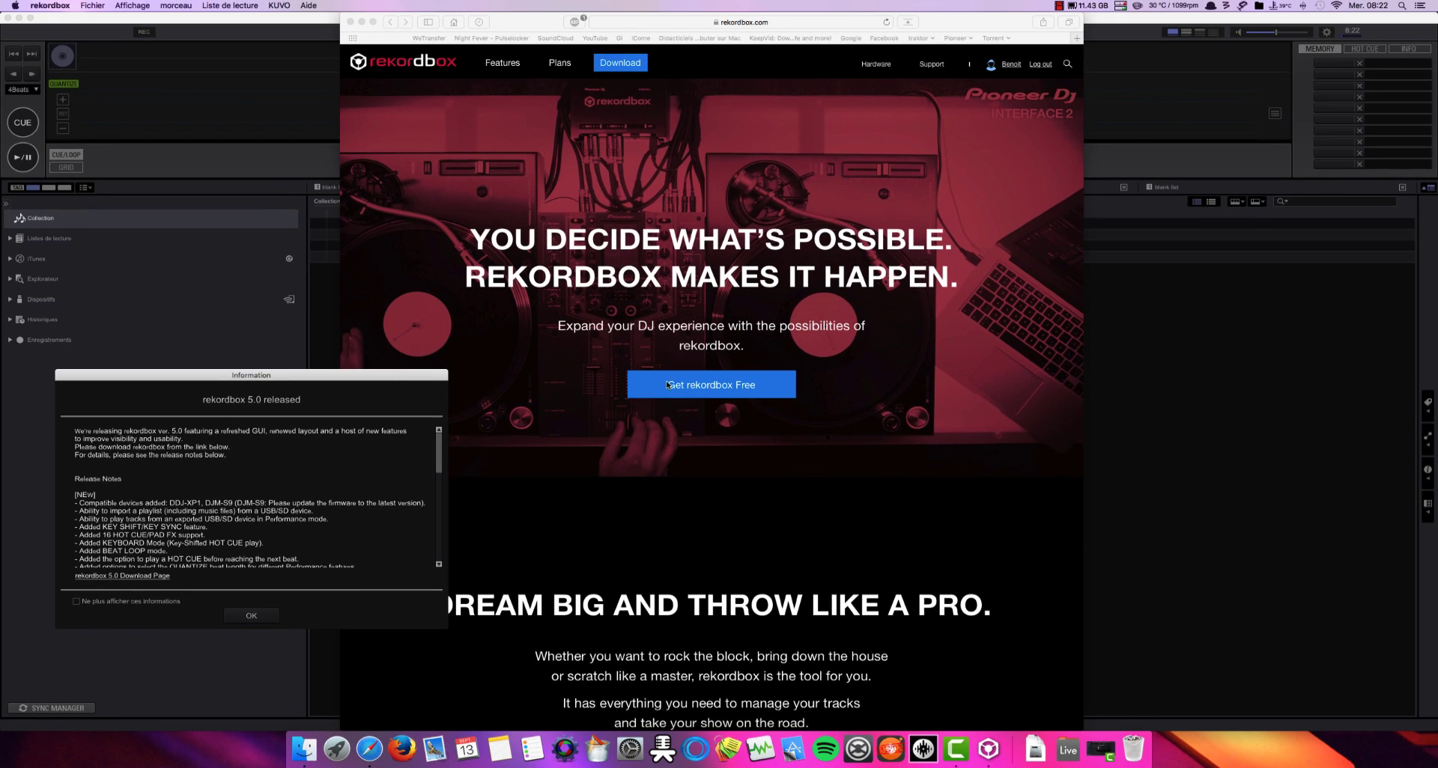
{"action": "left_click", "coordinate": [712, 390]}
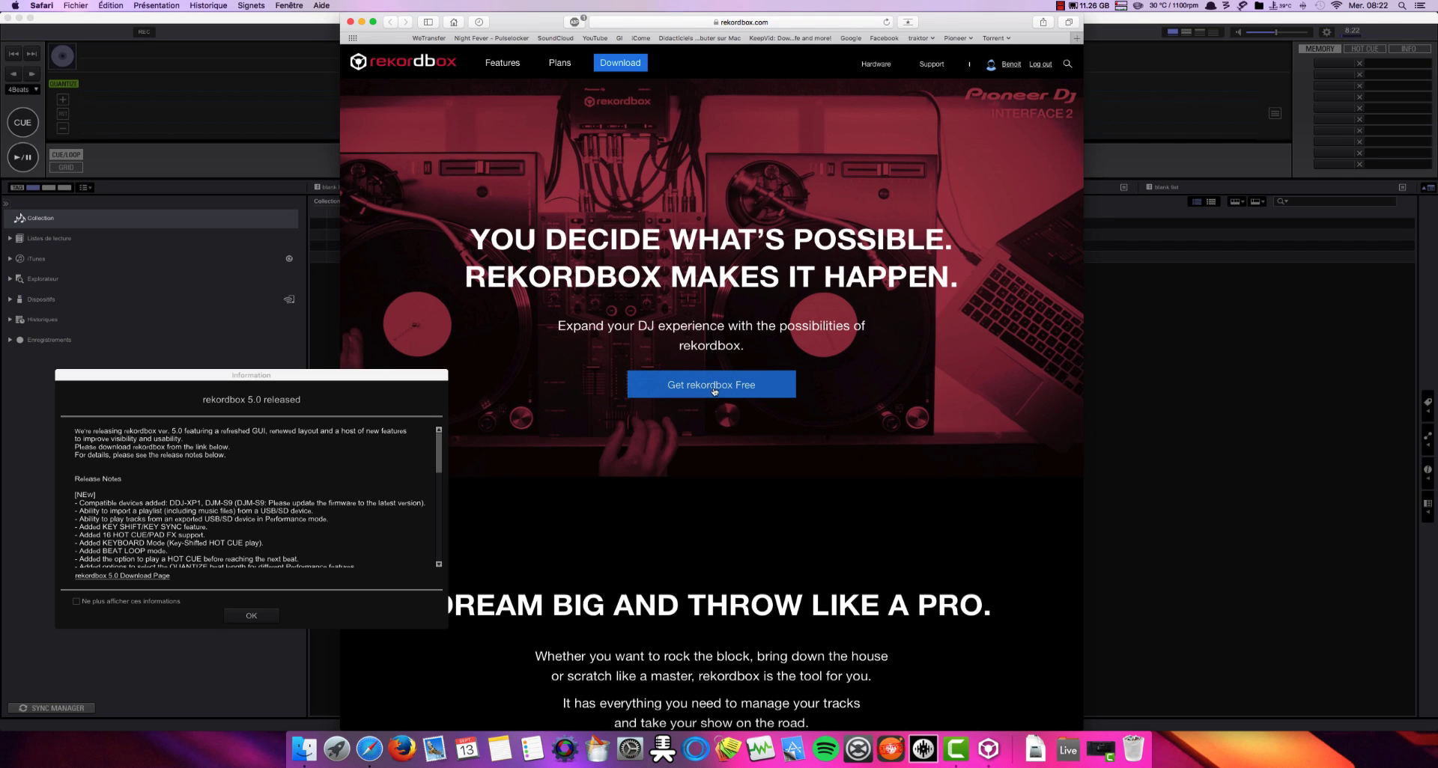
{"action": "left_click", "coordinate": [706, 390]}
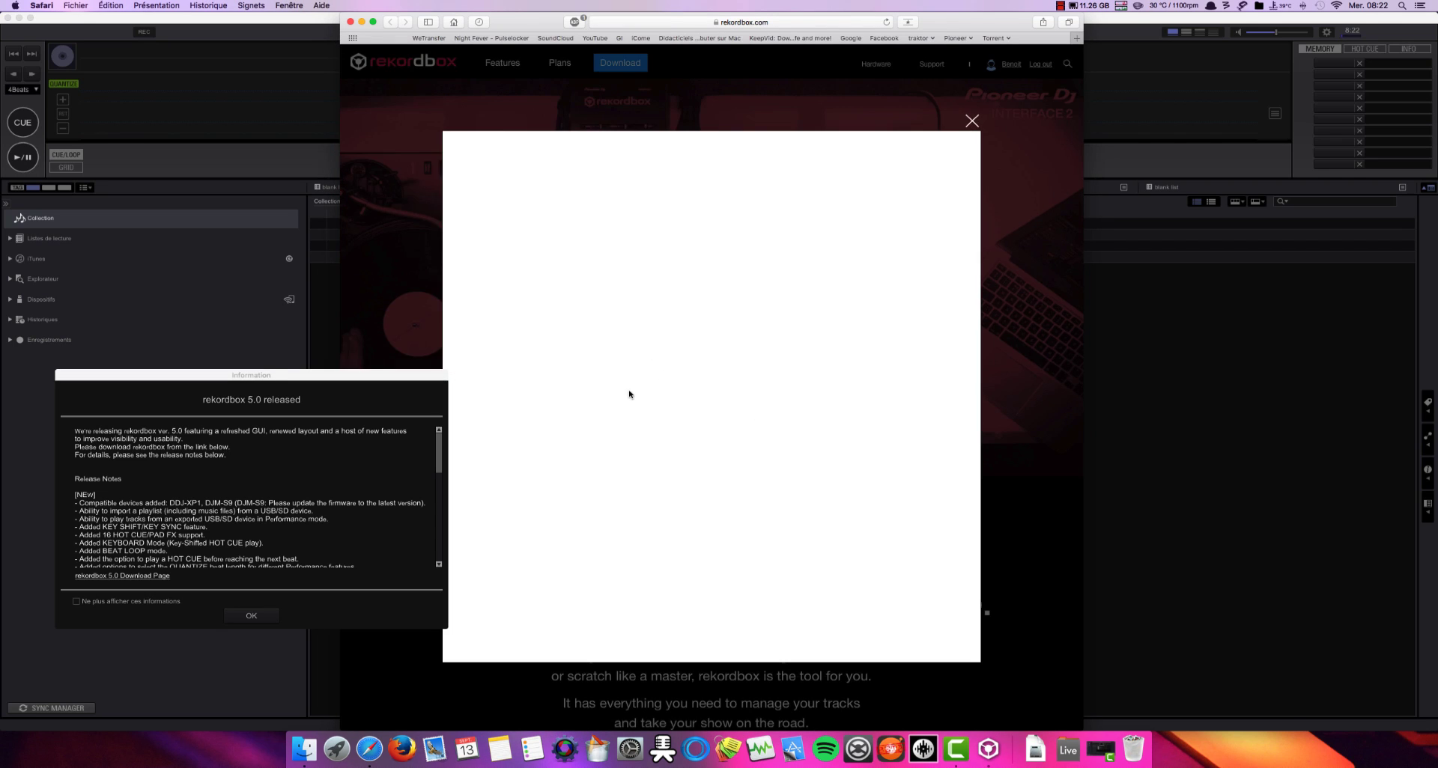
{"action": "scroll", "coordinate": [614, 412], "scroll_direction": "down", "scroll_amount": 15}
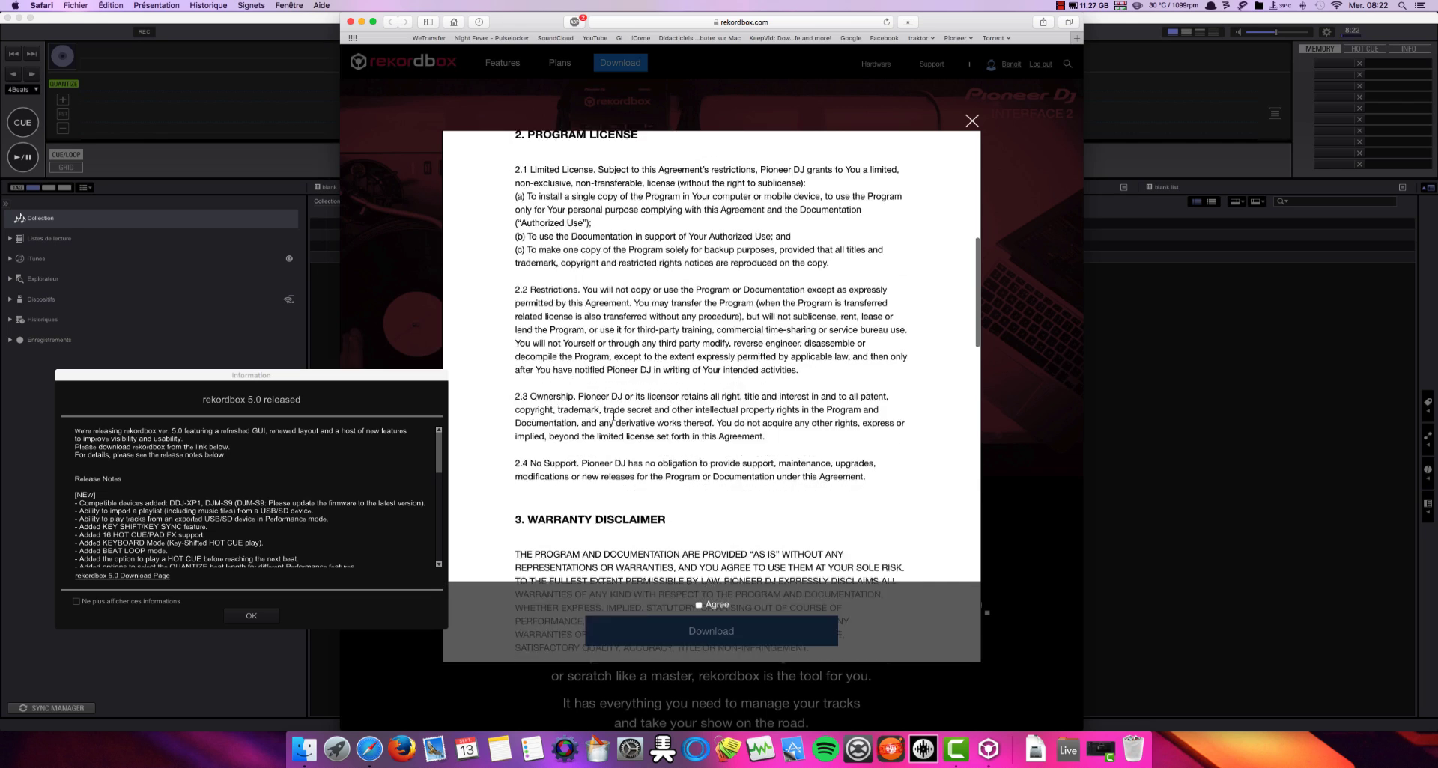
{"action": "left_click", "coordinate": [697, 605]}
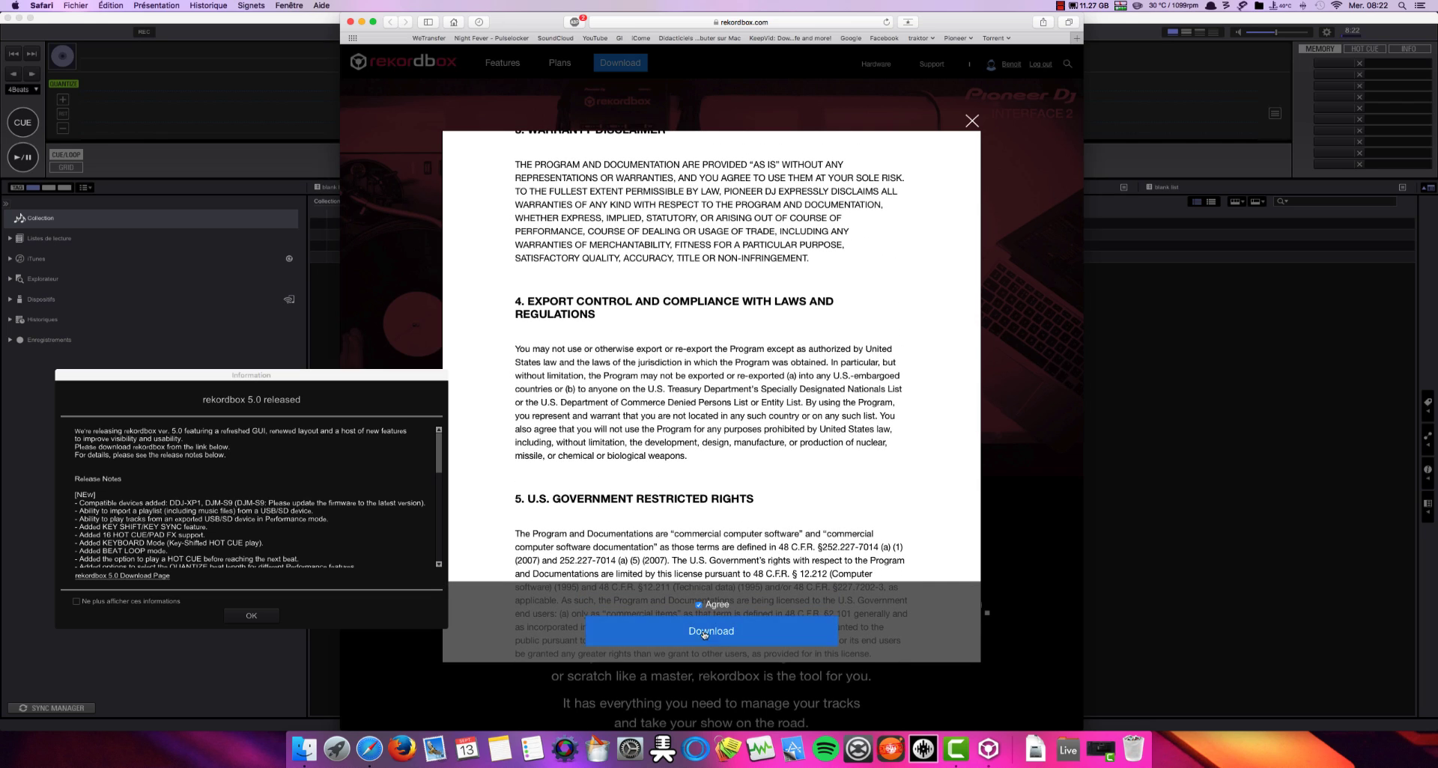
{"action": "left_click", "coordinate": [713, 638]}
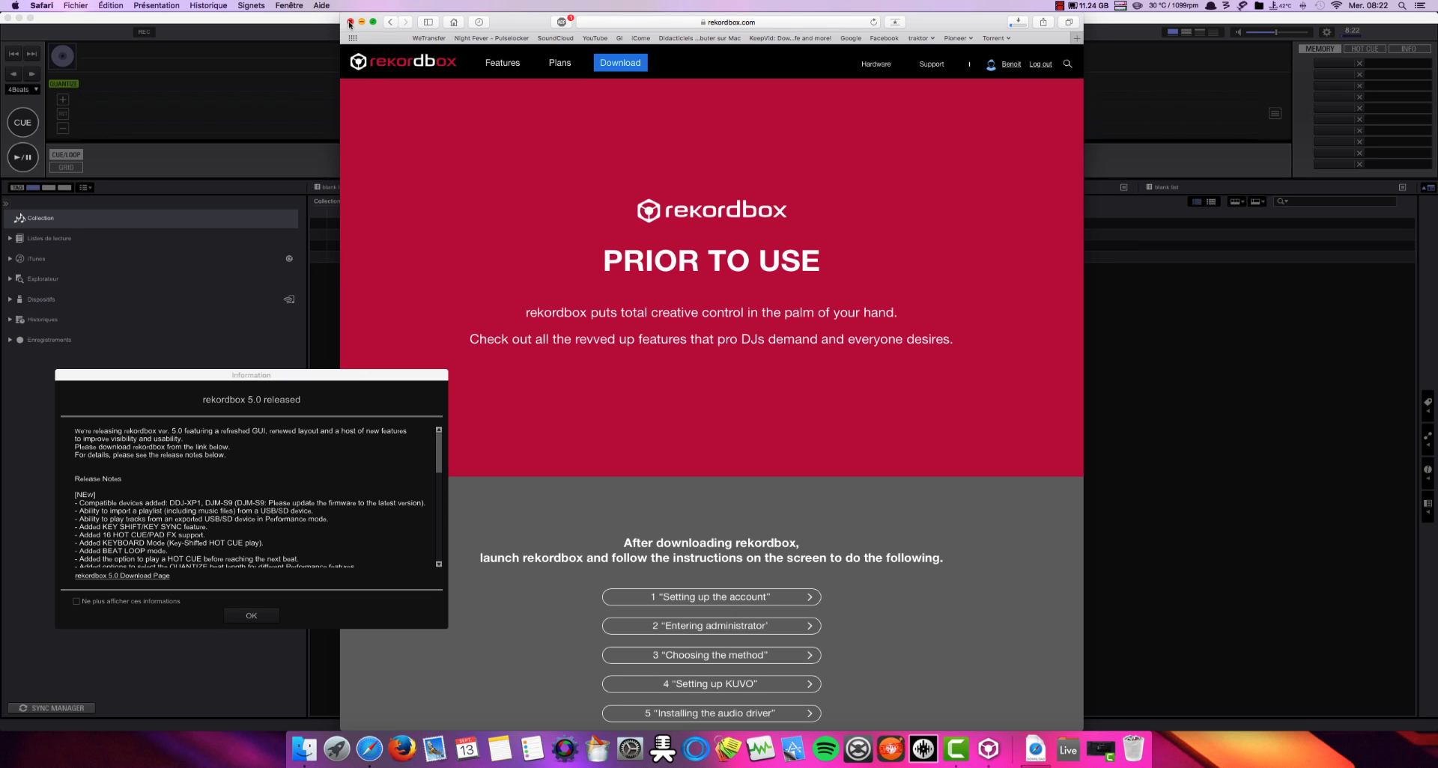
{"action": "left_click", "coordinate": [349, 22]}
{"action": "left_click", "coordinate": [333, 371]}
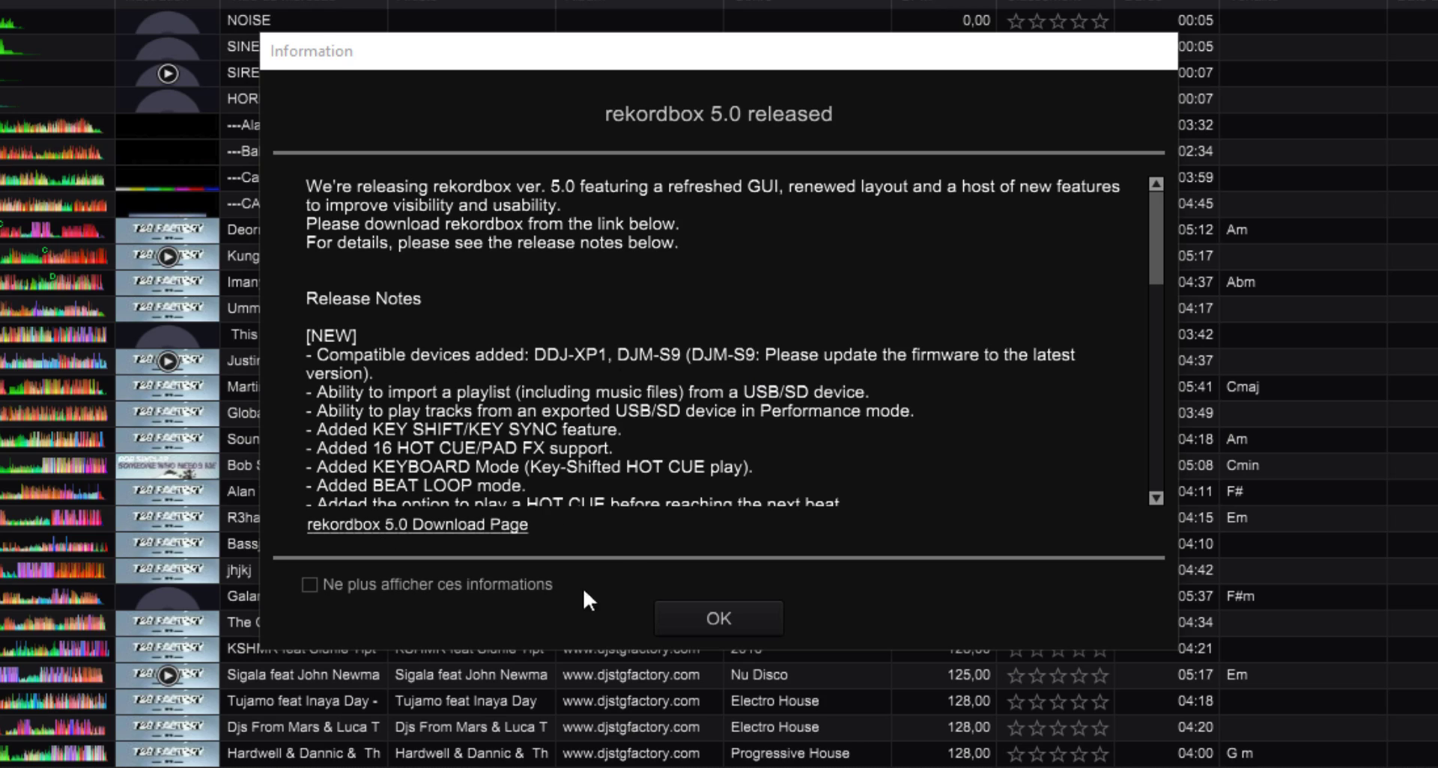
Step: Dismiss the rekordbox 5.0 release information and check for a newer version with the update manager
{"action": "left_click", "coordinate": [726, 612]}
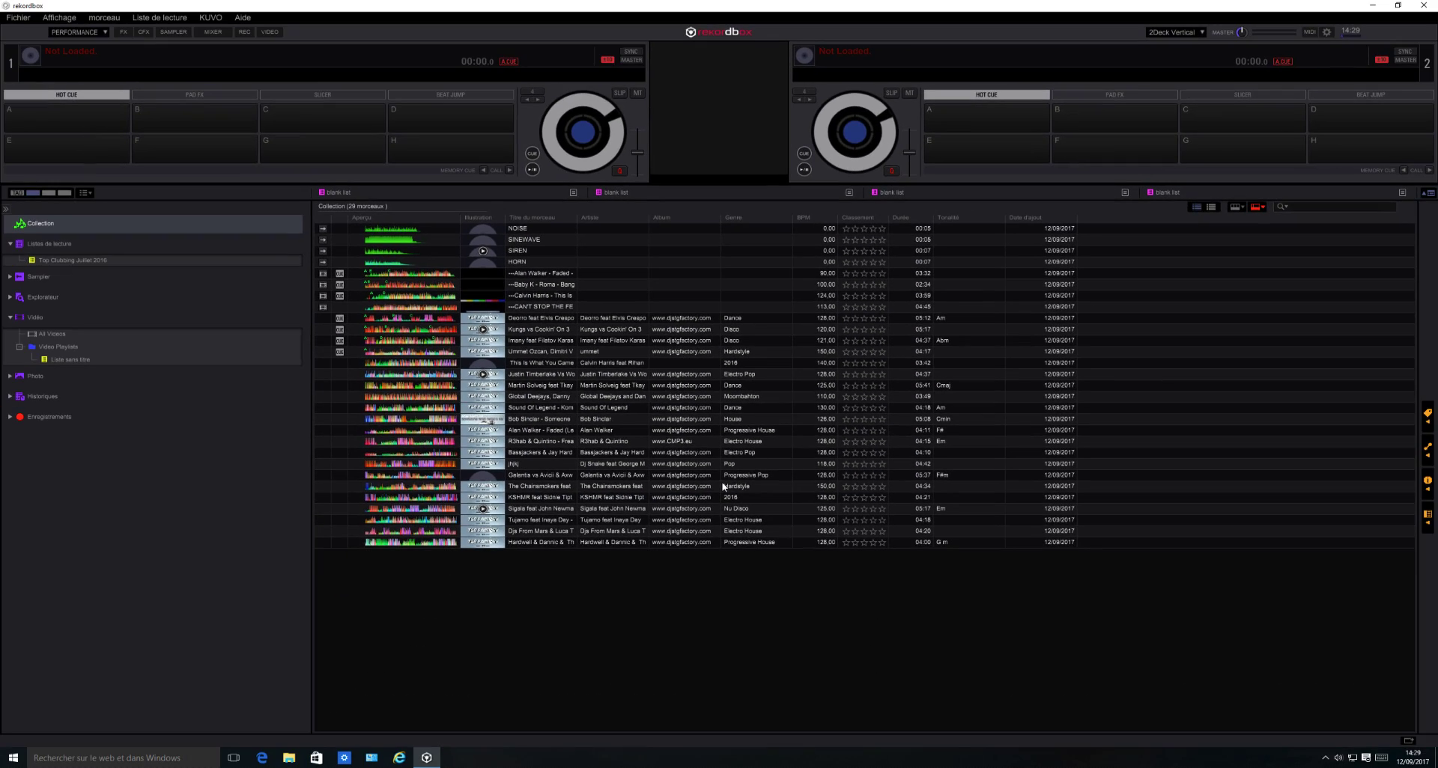
{"action": "left_click", "coordinate": [245, 20]}
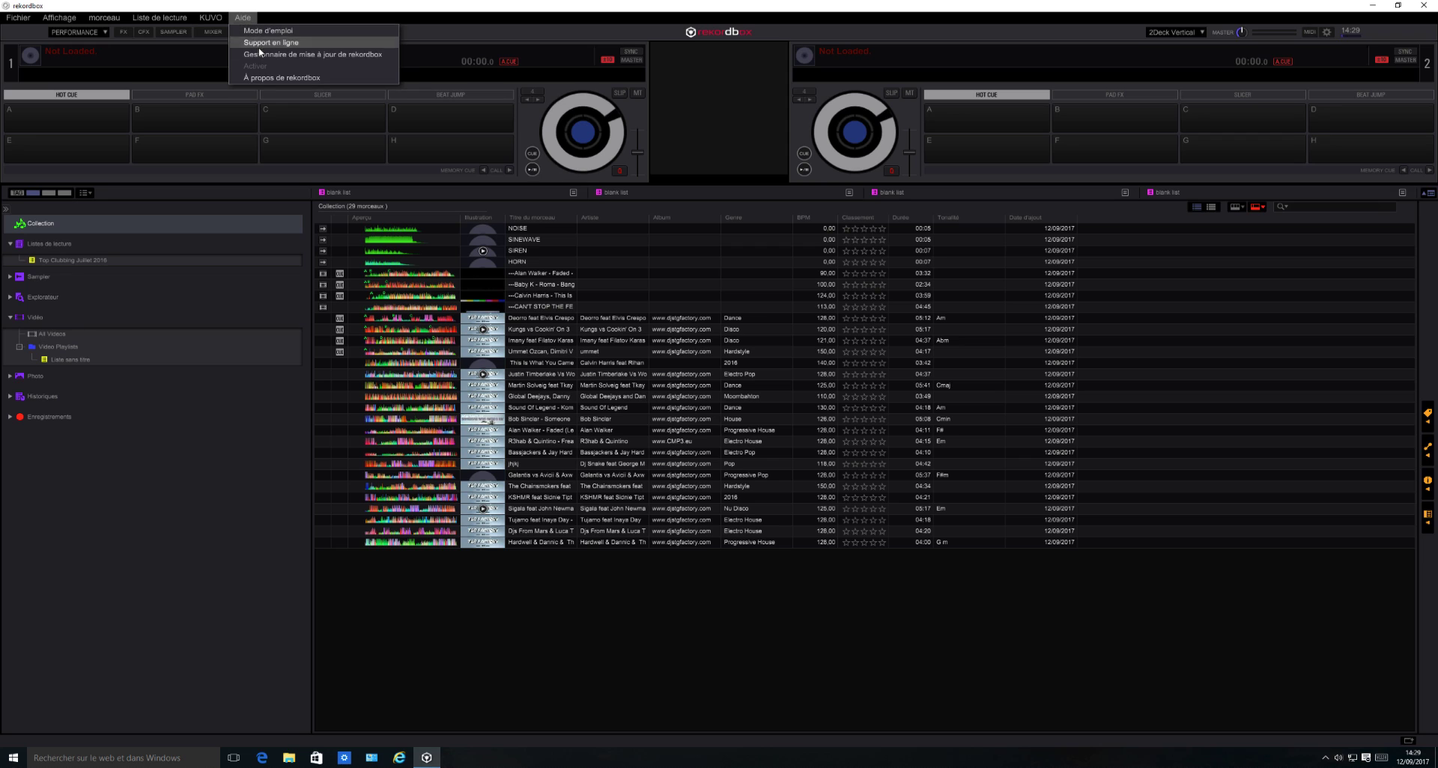
{"action": "left_click", "coordinate": [260, 54]}
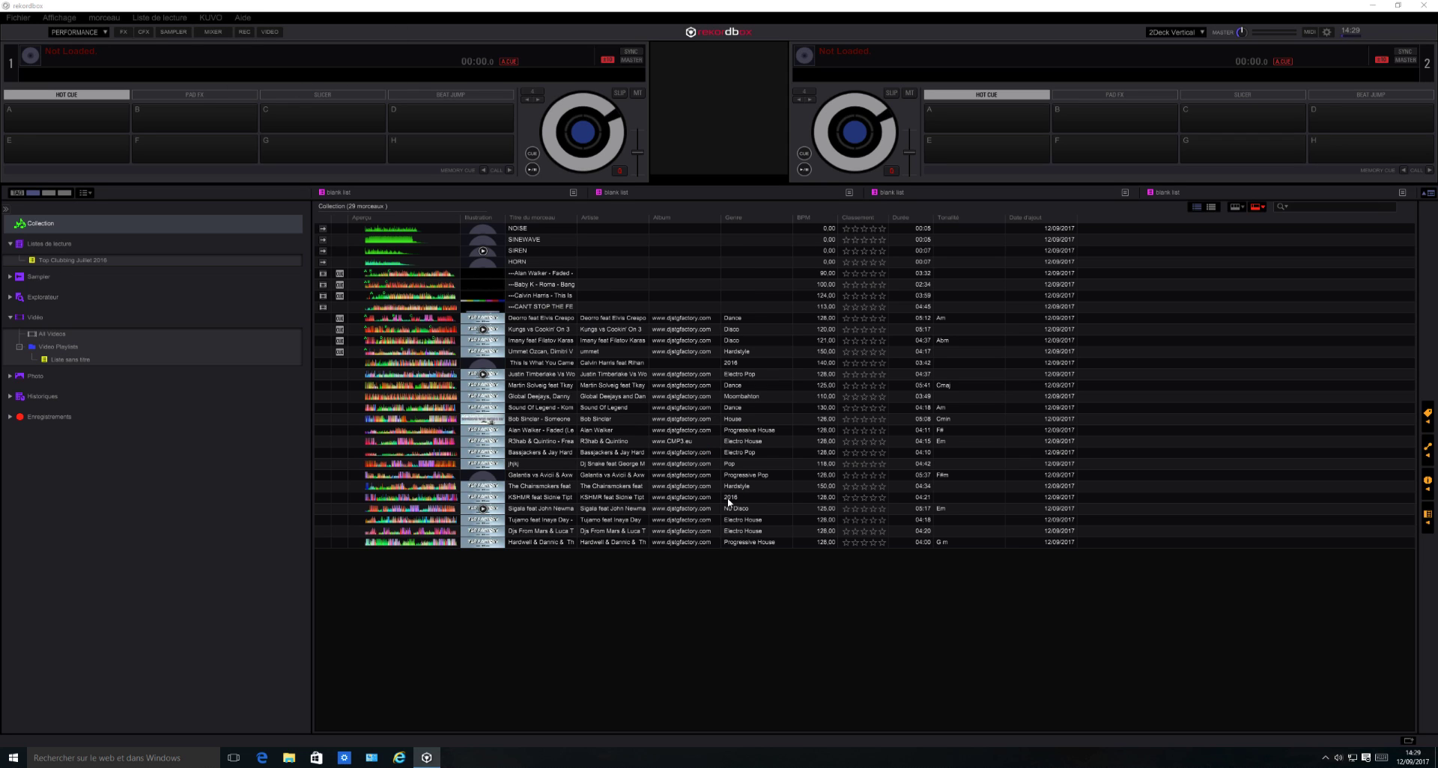
{"action": "left_click", "coordinate": [799, 431]}
Step: Deactivate the rekordbox dj licence in the preferences, authenticating with the account e-mail and password
{"action": "left_click", "coordinate": [1326, 32]}
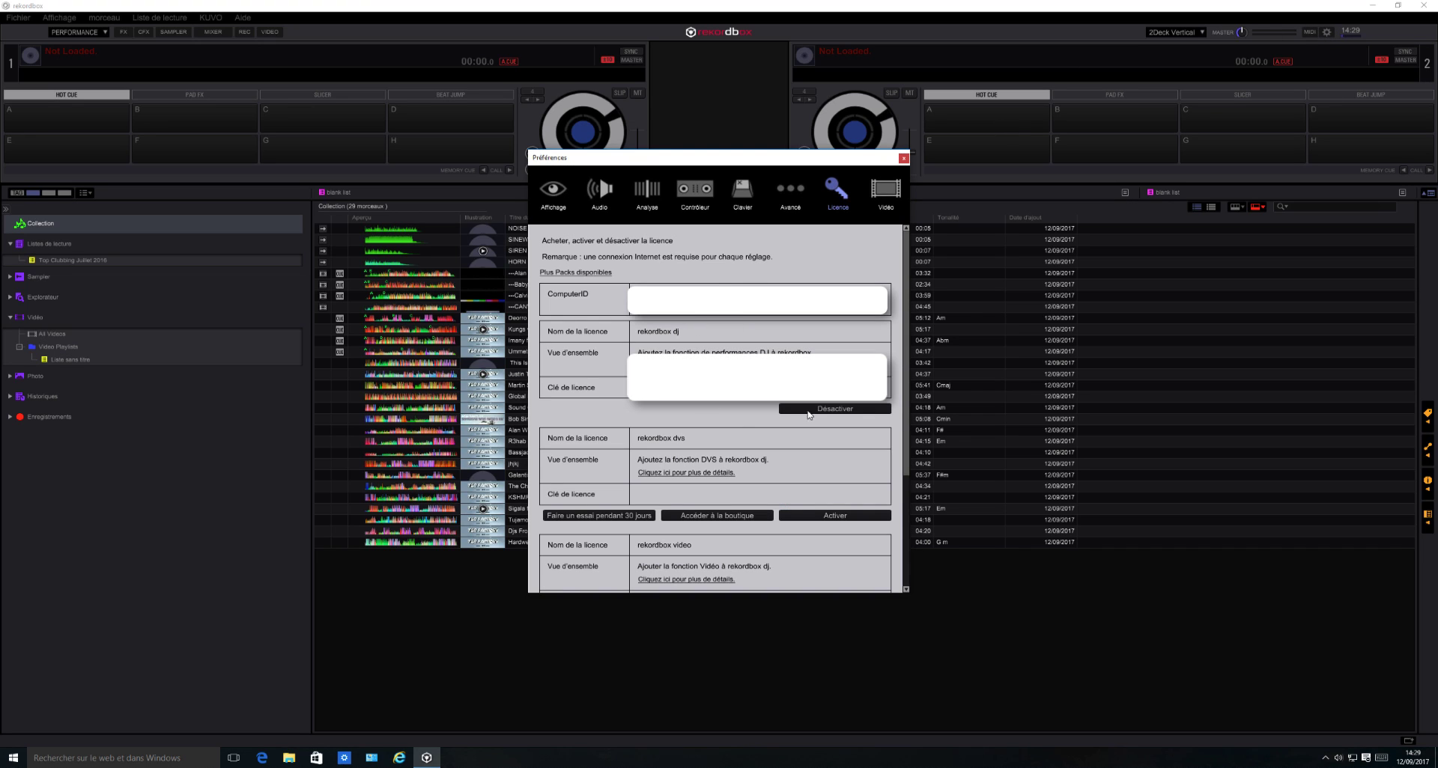
{"action": "left_click", "coordinate": [835, 409]}
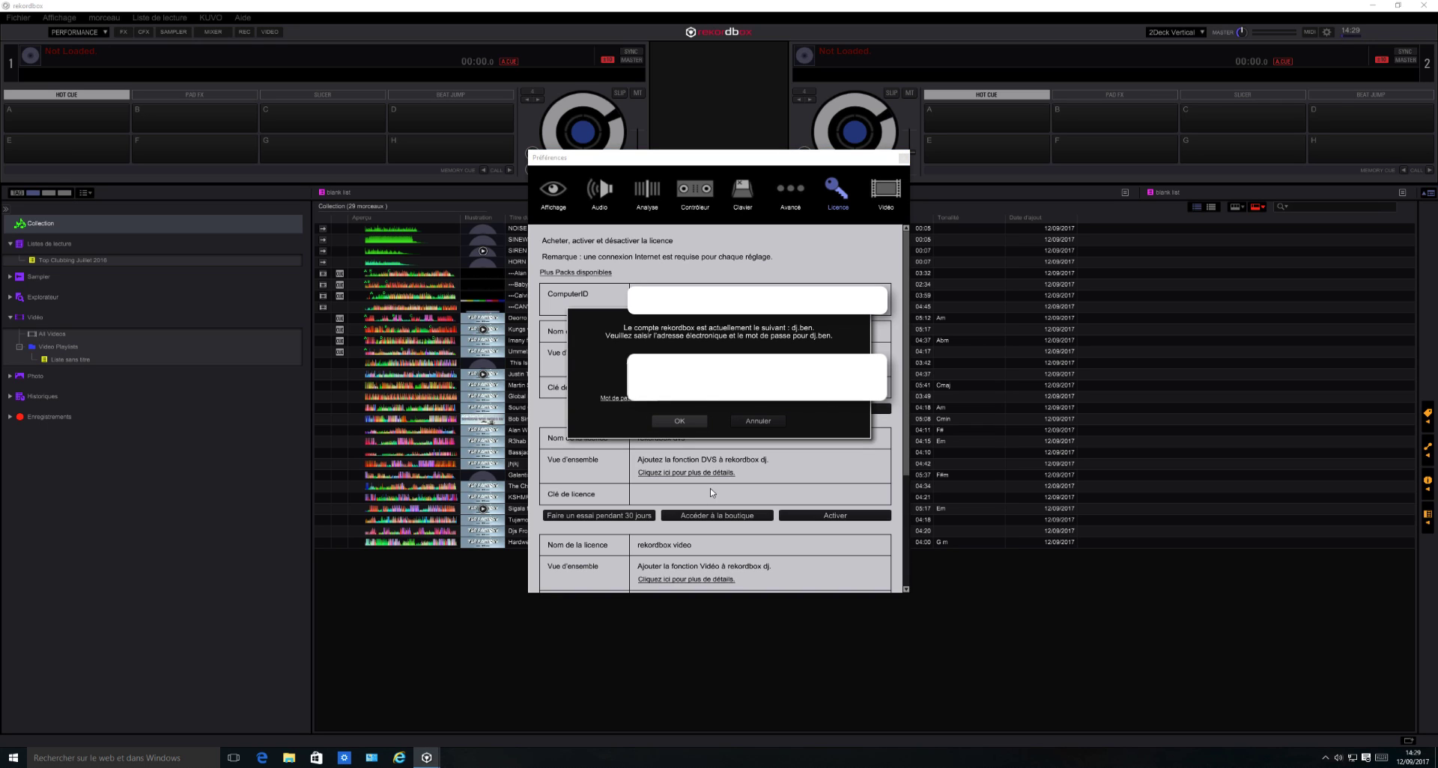
{"action": "key", "text": "Return"}
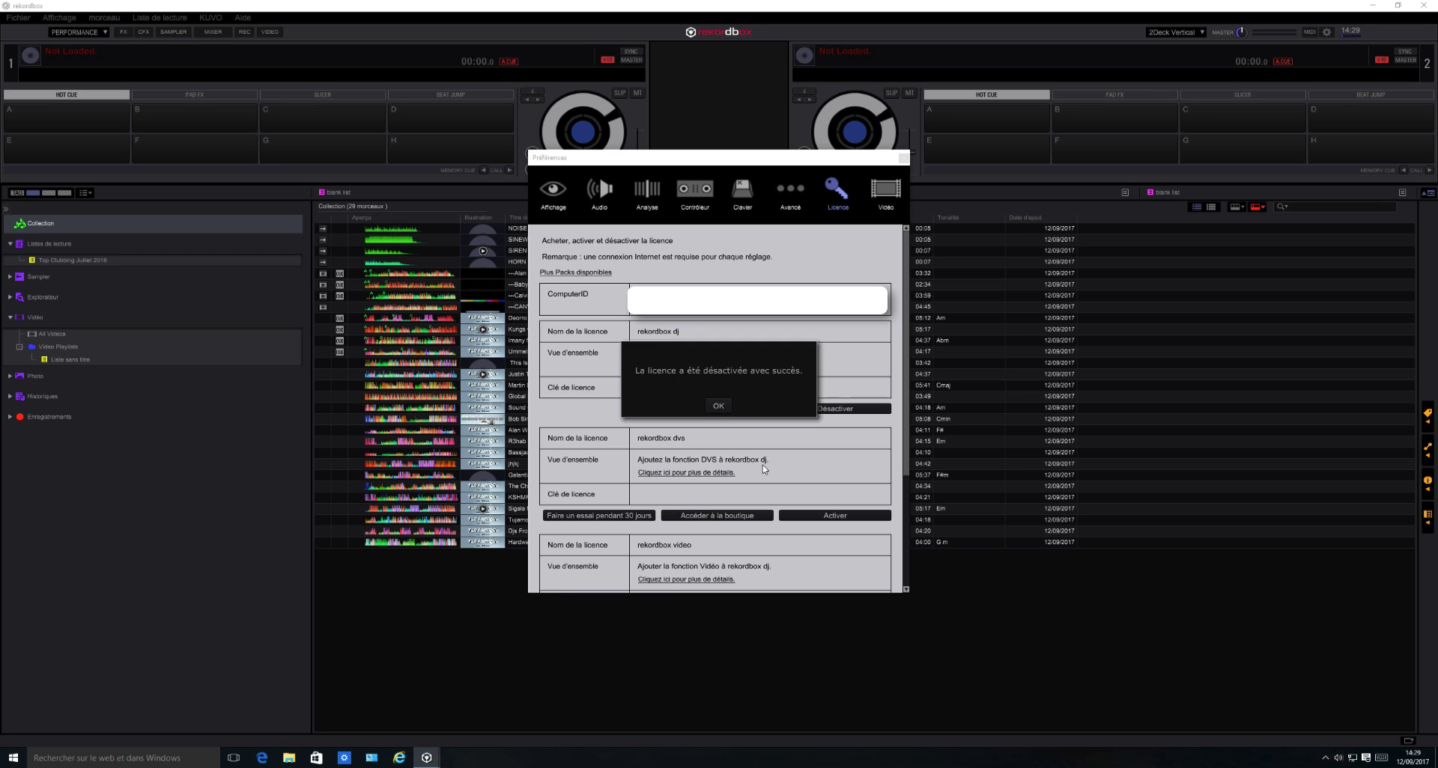
{"action": "left_click", "coordinate": [719, 406]}
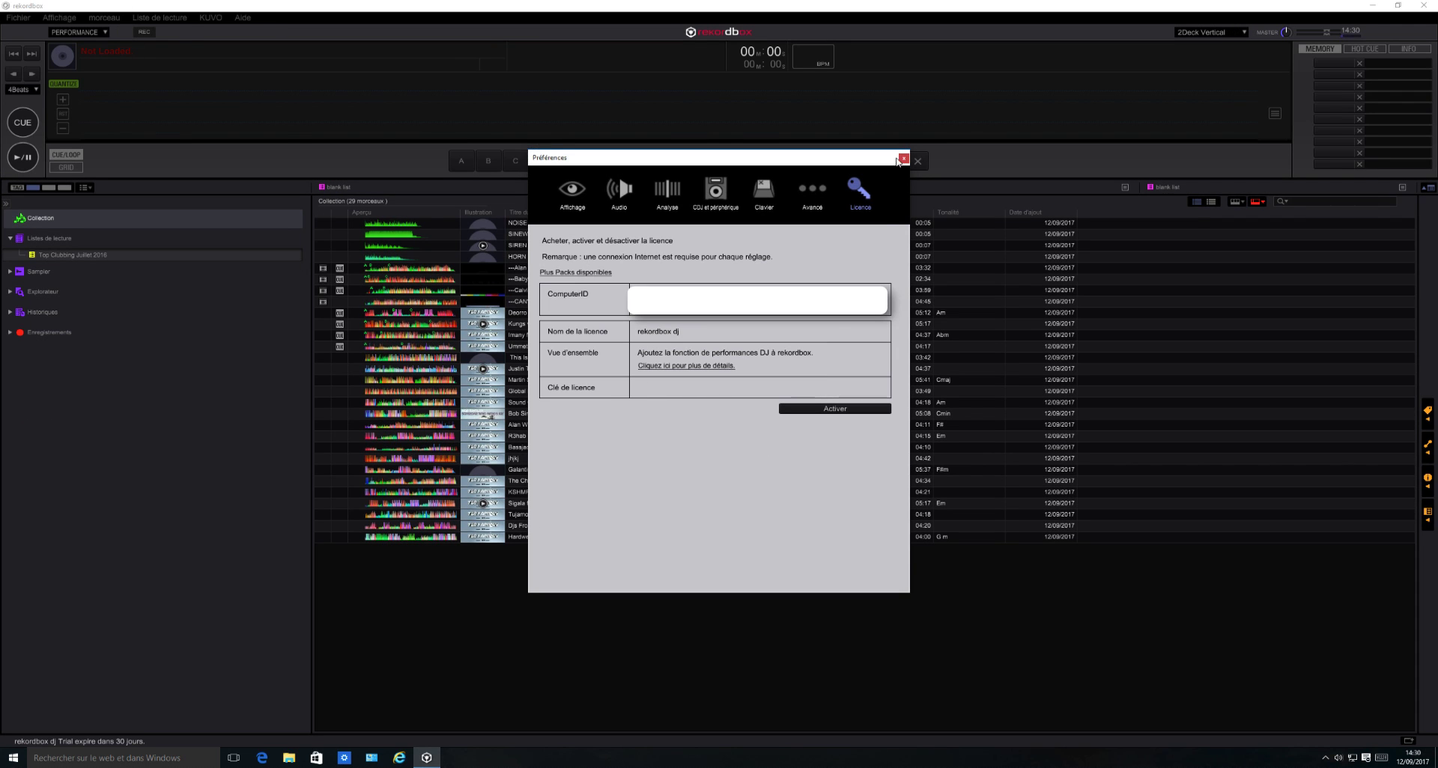
Step: Close the preferences and switch rekordbox from Export to Performance mode
{"action": "left_click", "coordinate": [903, 158]}
{"action": "left_click", "coordinate": [93, 31]}
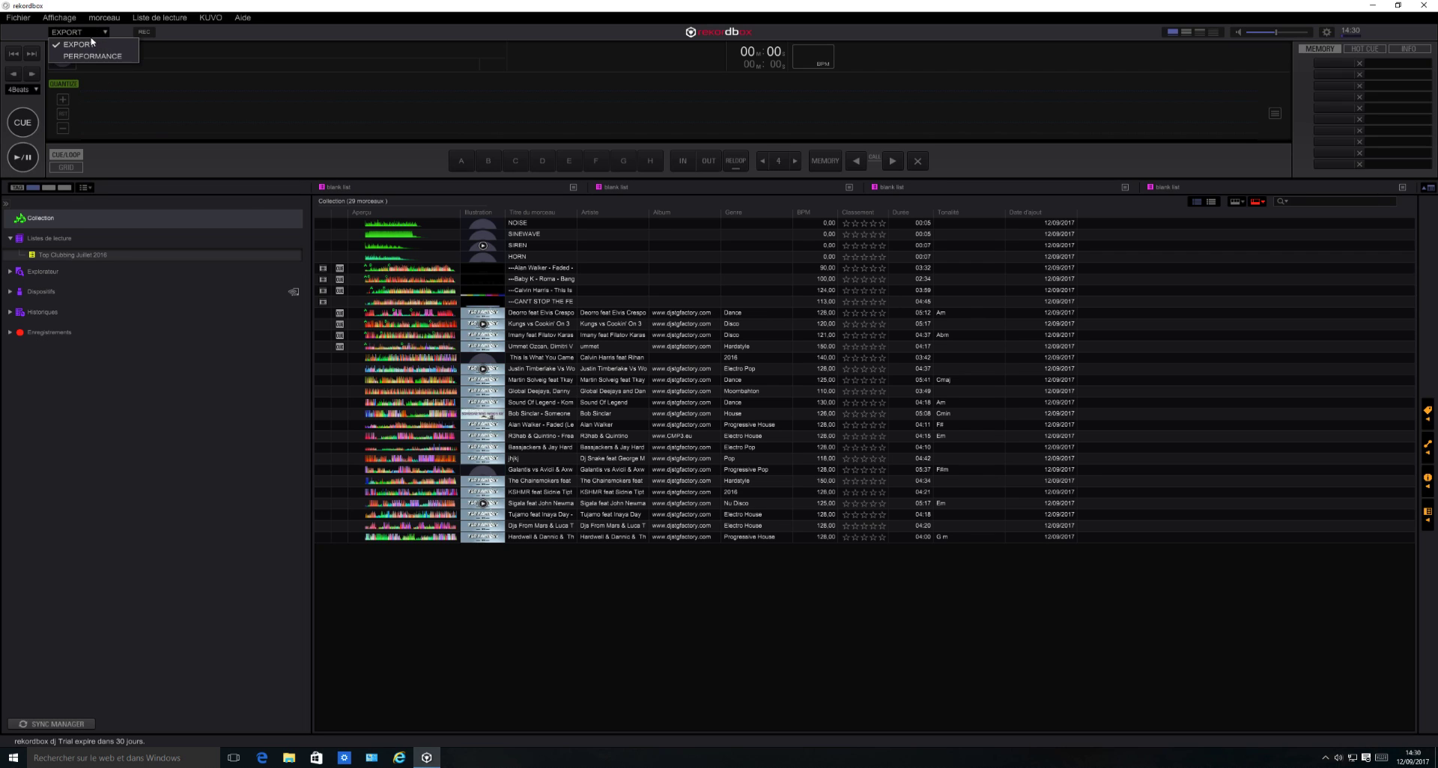
{"action": "left_click", "coordinate": [89, 55]}
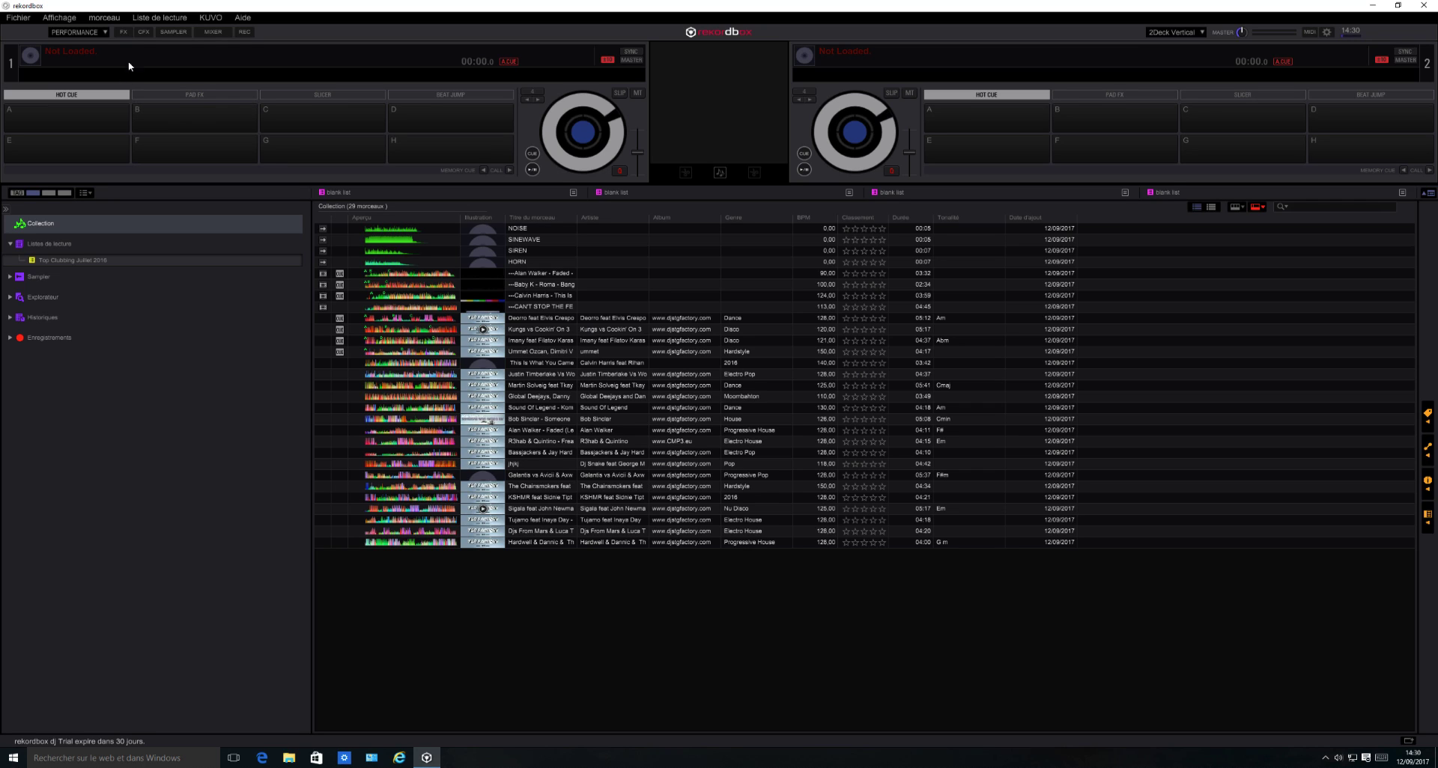
Step: Back up the library without the music files to the Documents folder as the zip file rekordbox_bak_20170912
{"action": "left_click", "coordinate": [17, 18]}
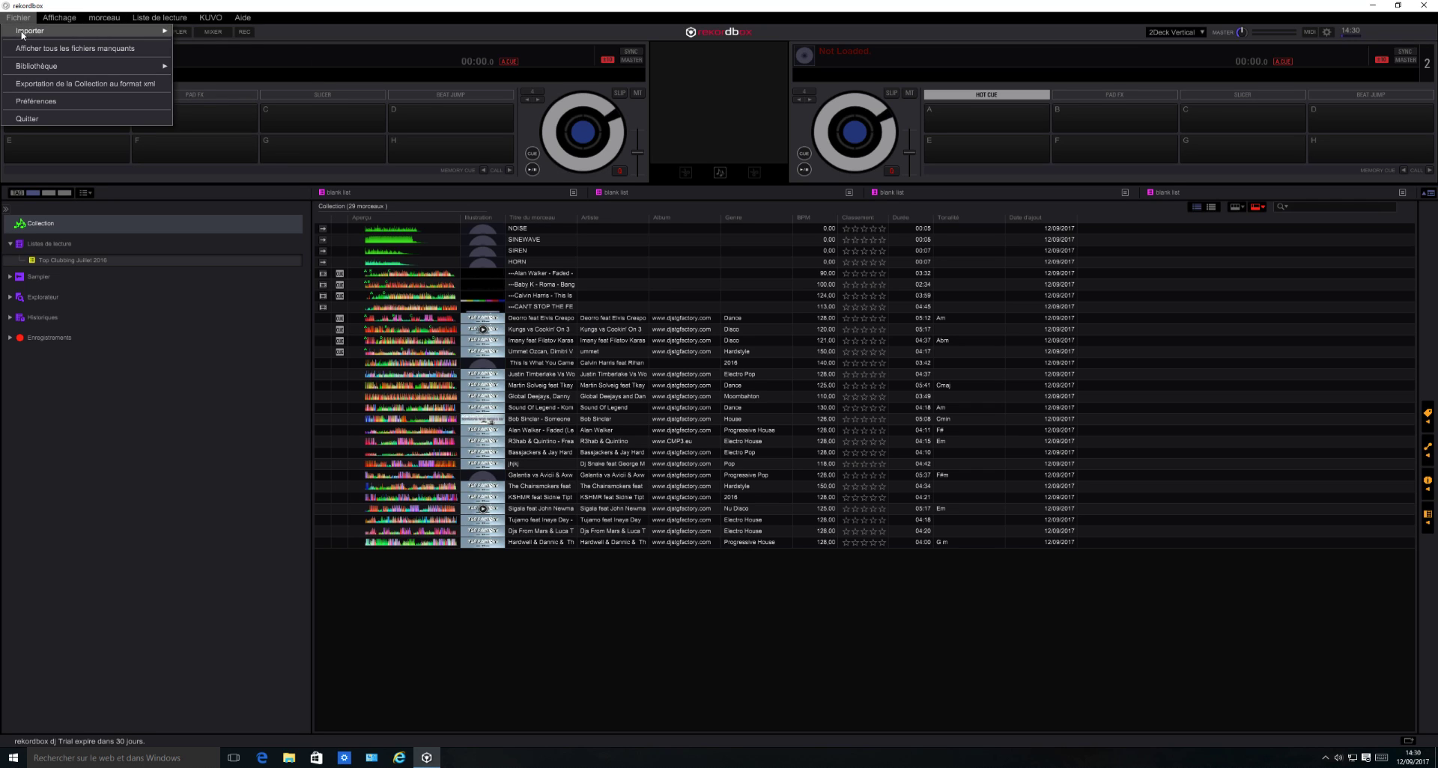
{"action": "mouse_move", "coordinate": [28, 67]}
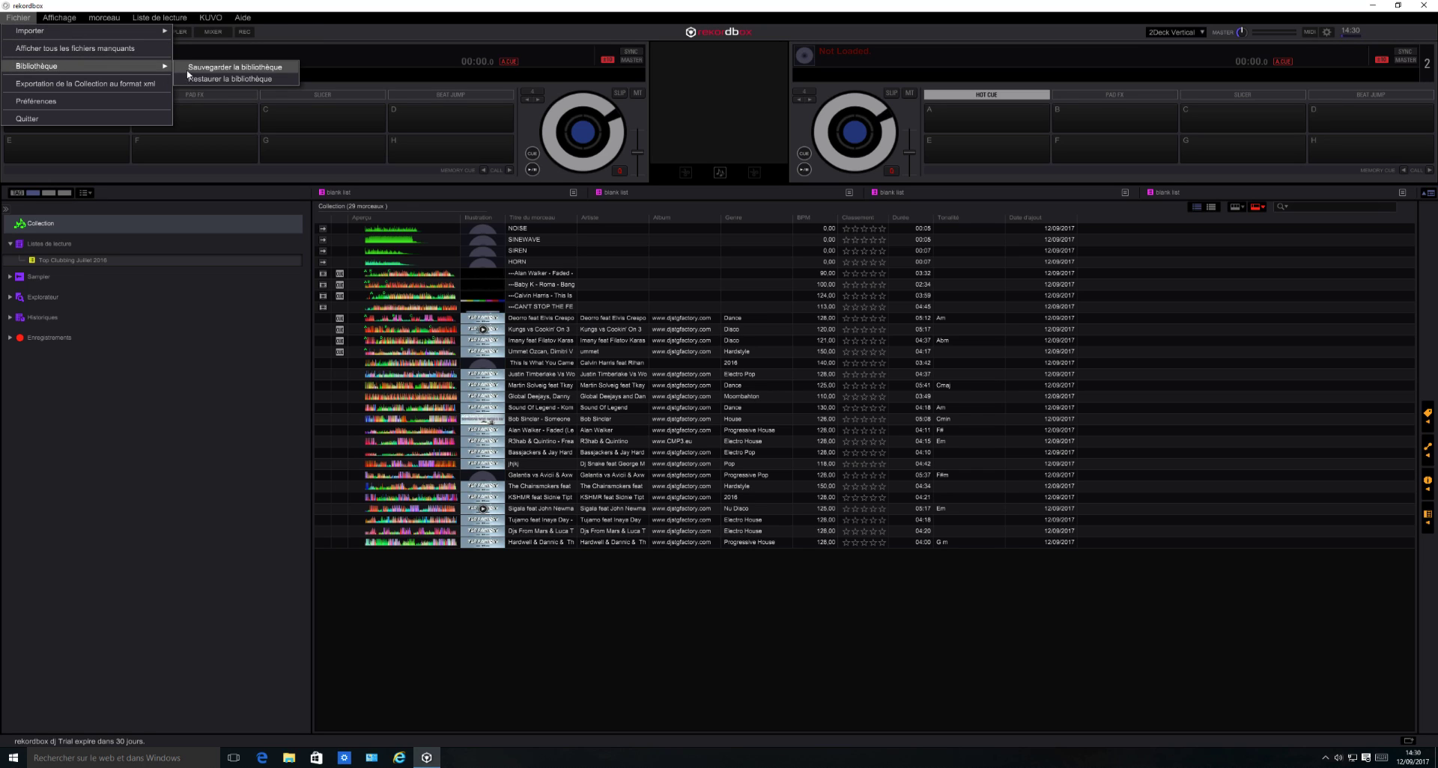
{"action": "left_click", "coordinate": [213, 67]}
{"action": "left_click", "coordinate": [692, 408]}
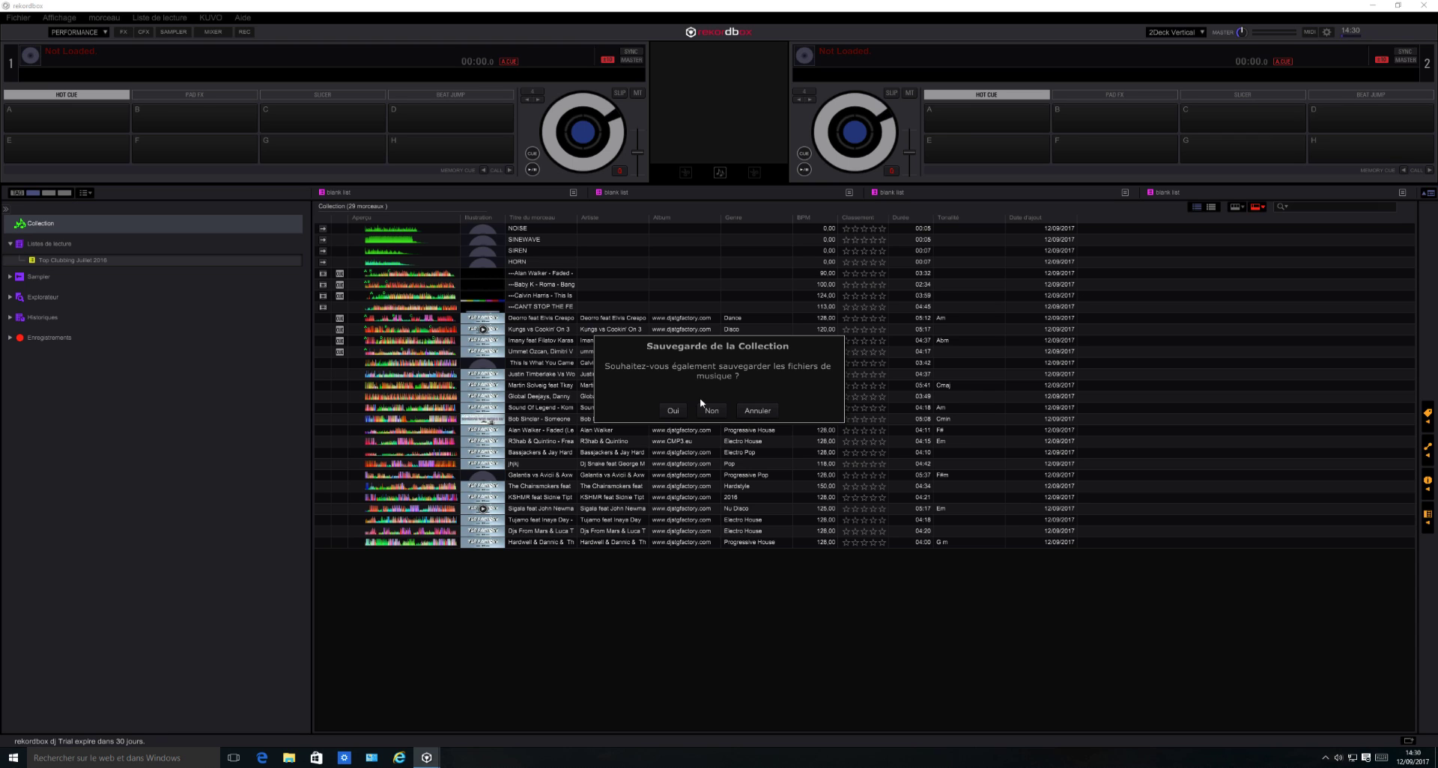
{"action": "left_click", "coordinate": [710, 412]}
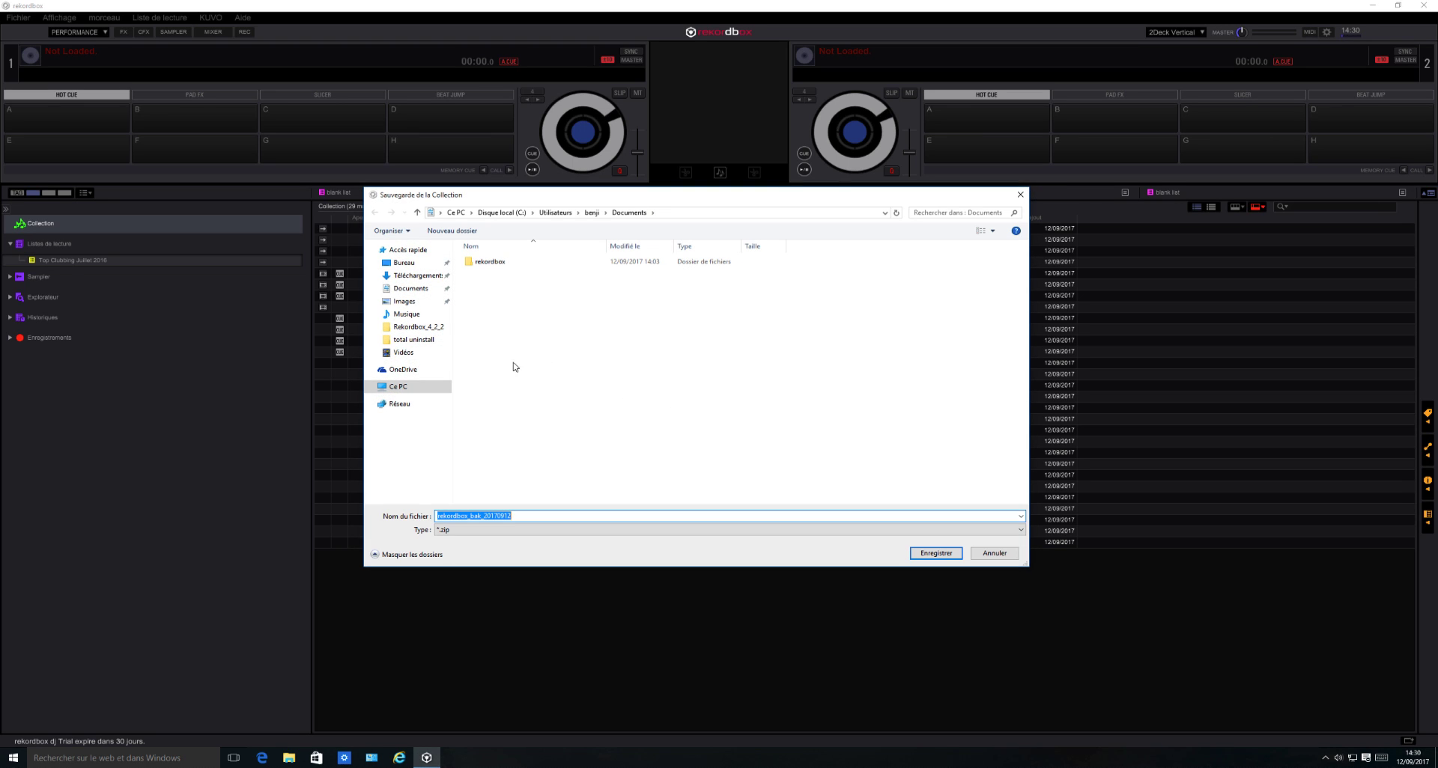
{"action": "left_click", "coordinate": [409, 292]}
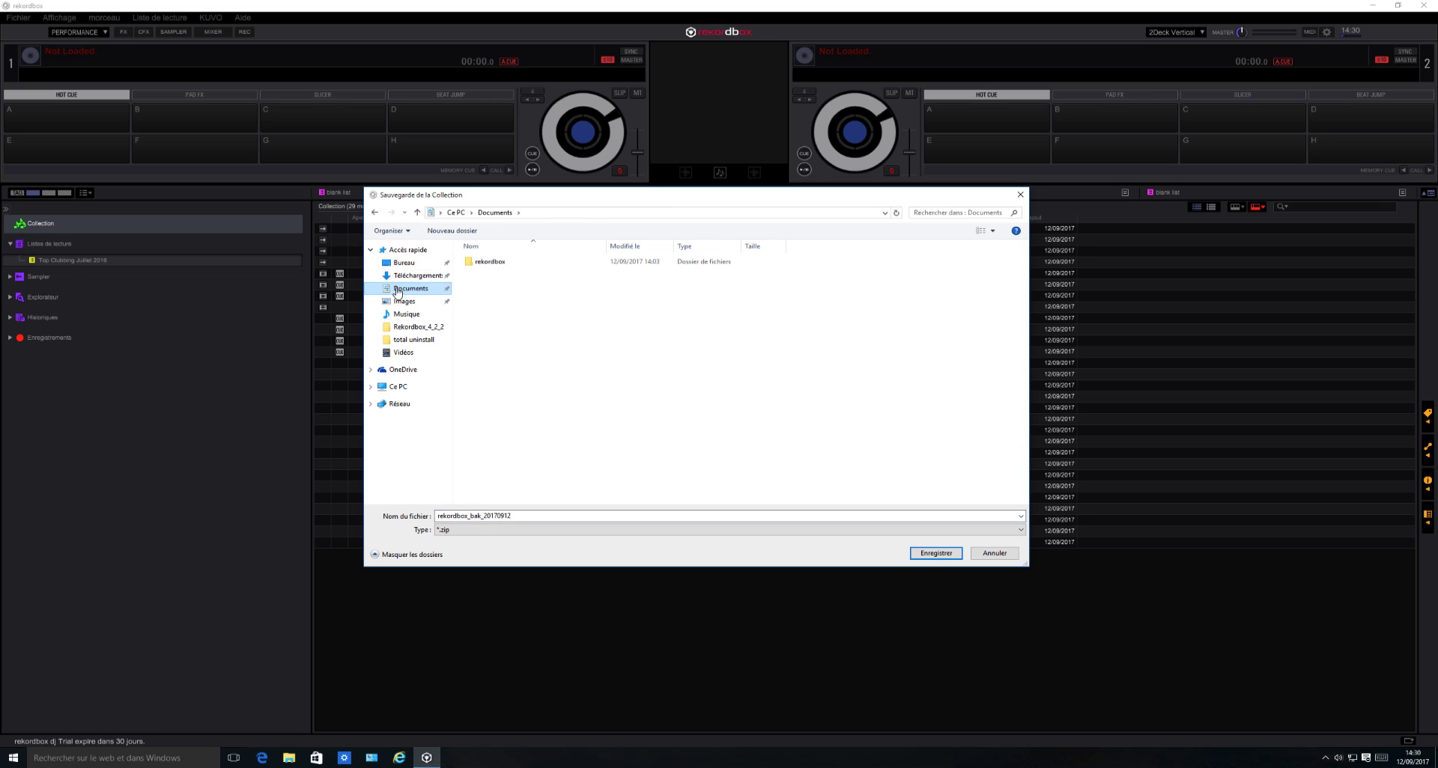
{"action": "left_click", "coordinate": [479, 517]}
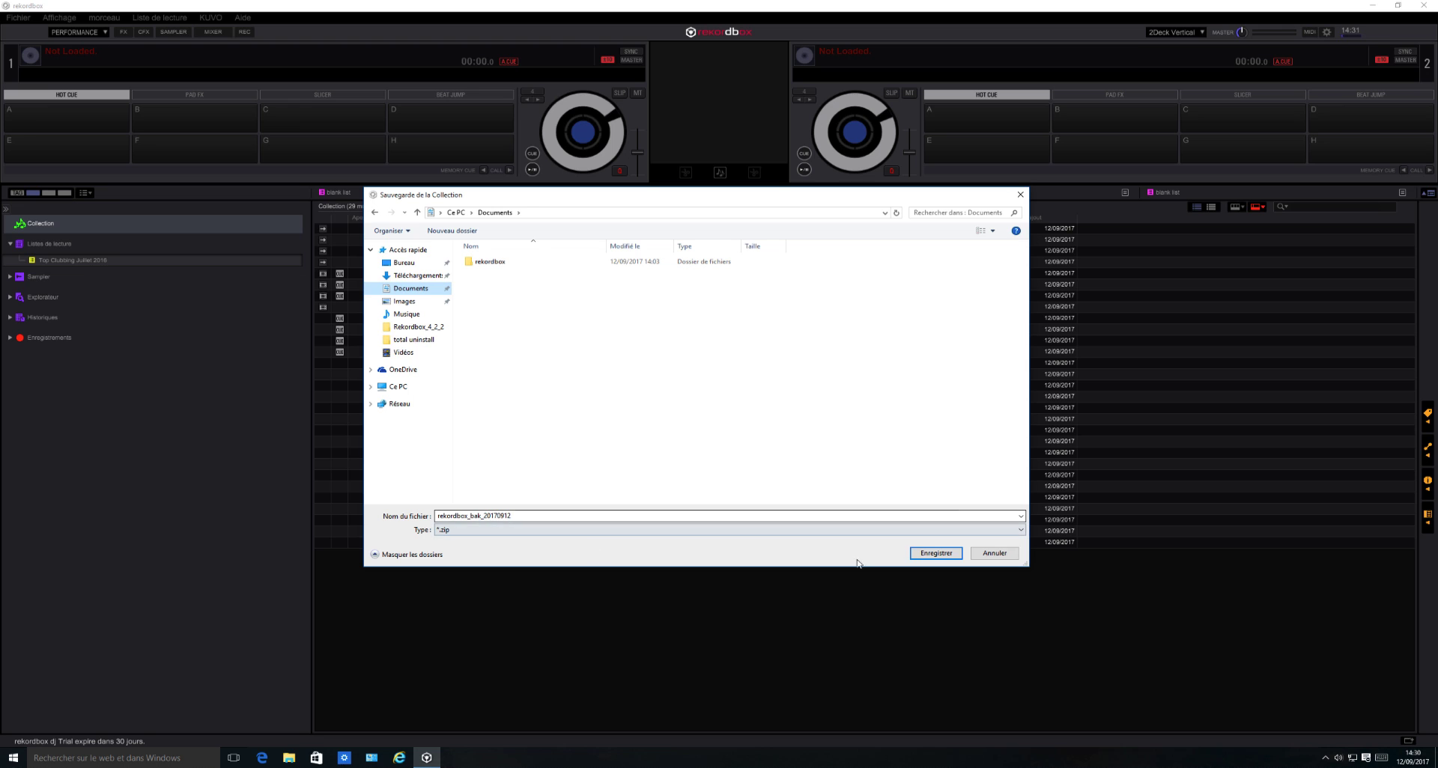
{"action": "left_click", "coordinate": [935, 554]}
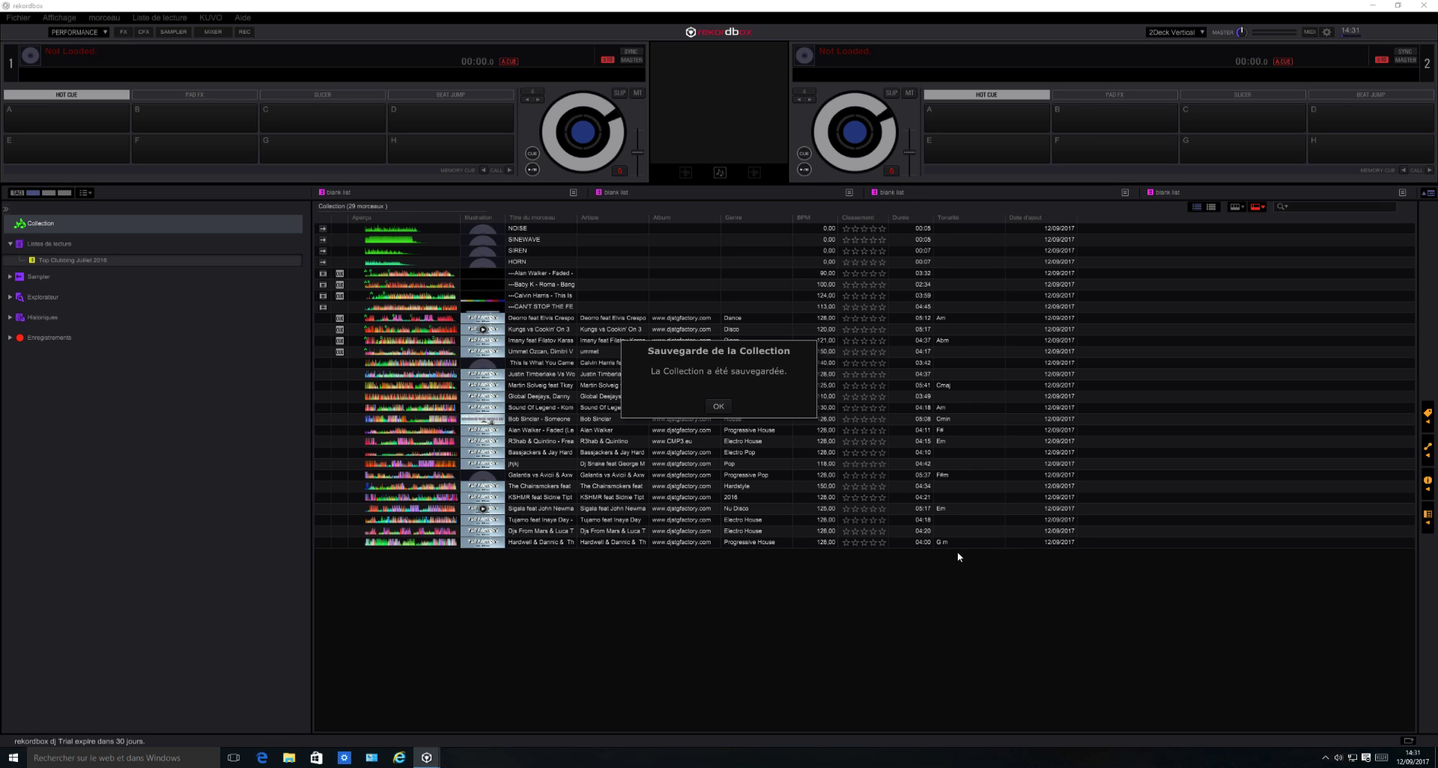
{"action": "left_click", "coordinate": [718, 407]}
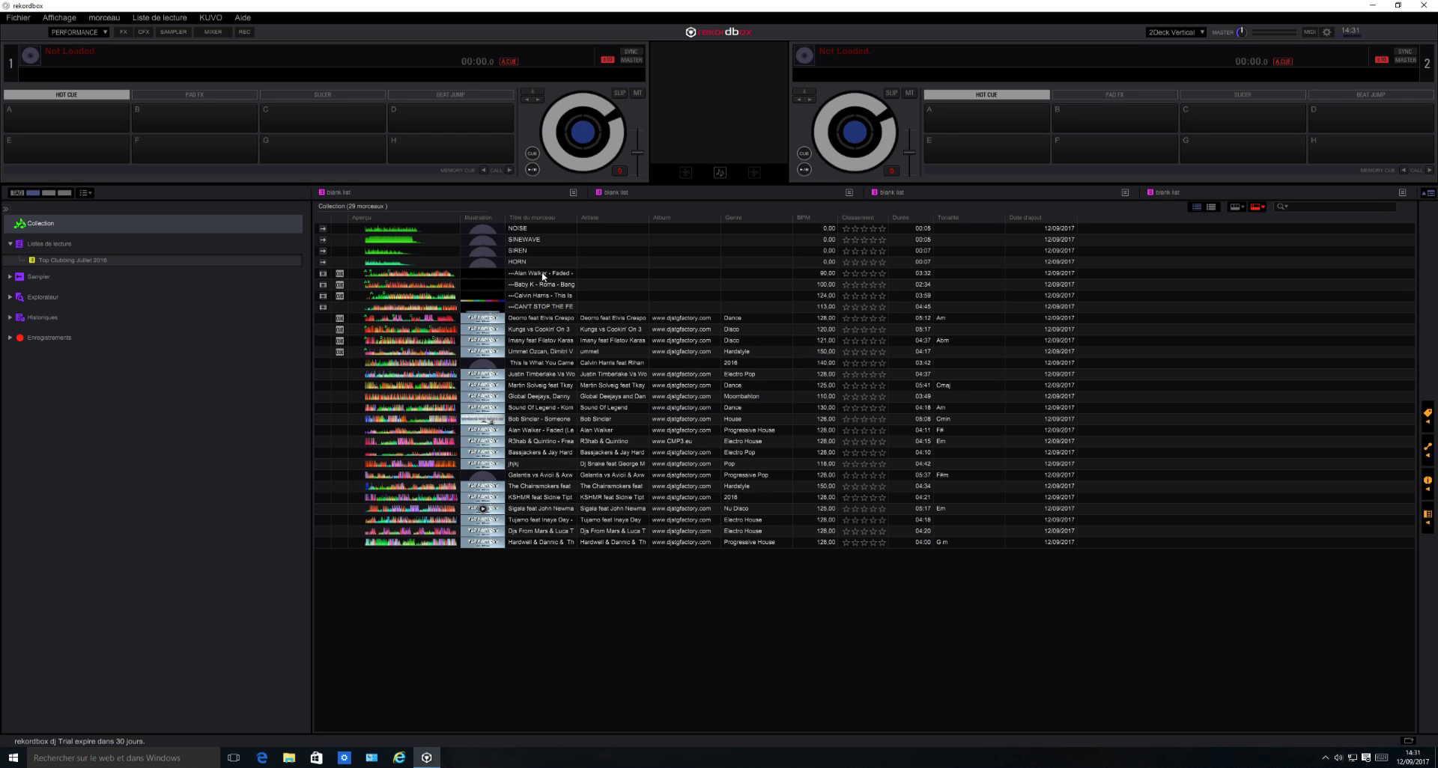
Step: Load the track "---Alan Walker - Faded" onto deck 1 and jump to its hot cues C and A
{"action": "left_click", "coordinate": [544, 274]}
{"action": "left_click_drag", "start_coordinate": [543, 276], "coordinate": [579, 142]}
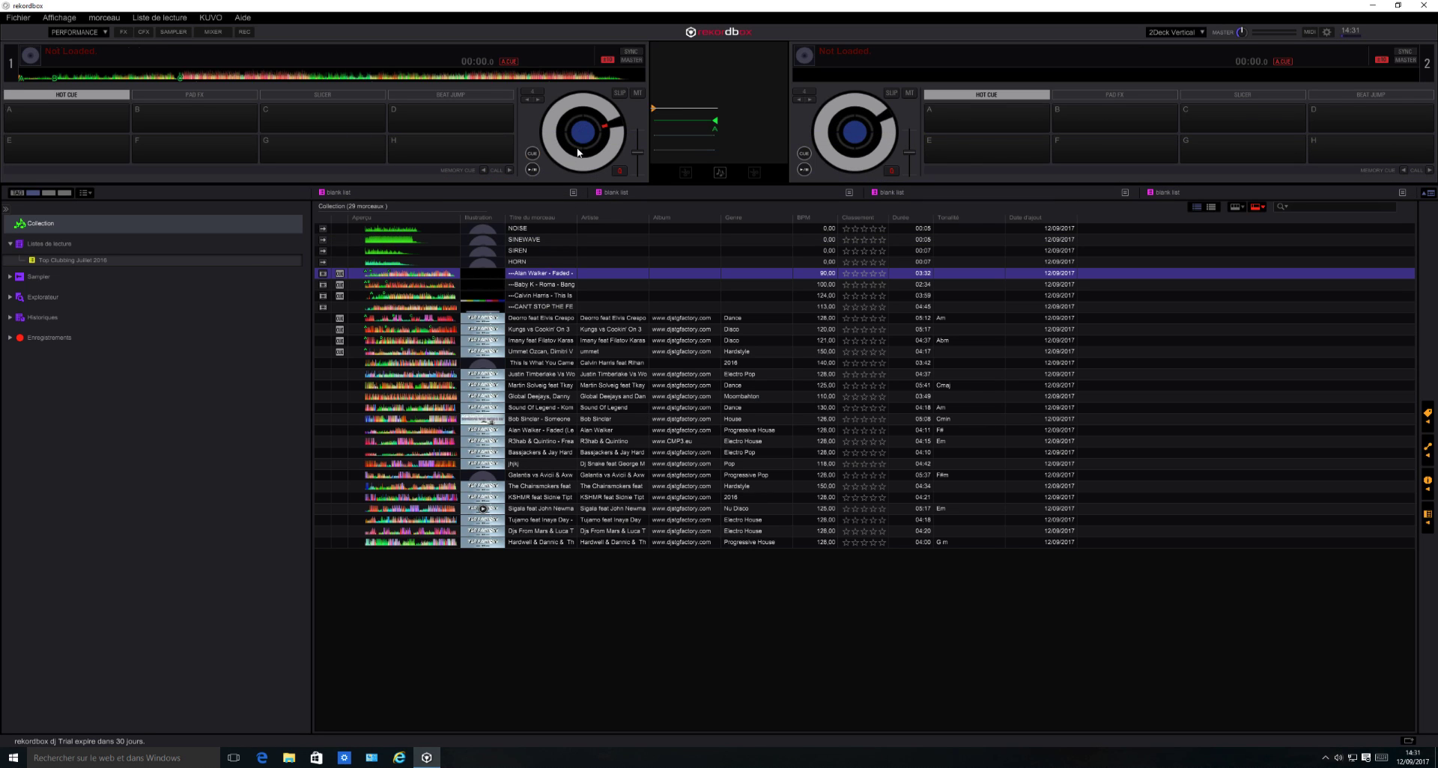
{"action": "left_click", "coordinate": [332, 125]}
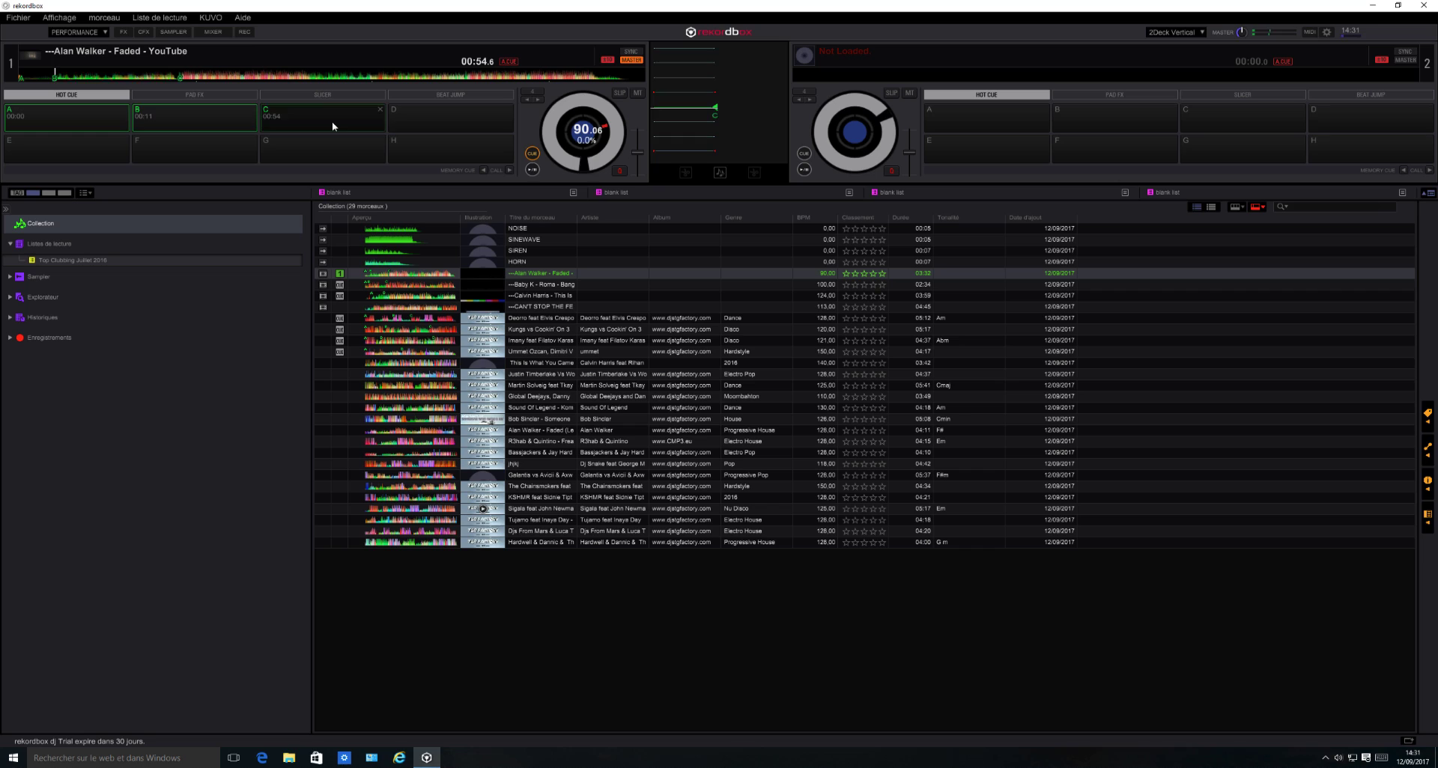
{"action": "left_click", "coordinate": [111, 129]}
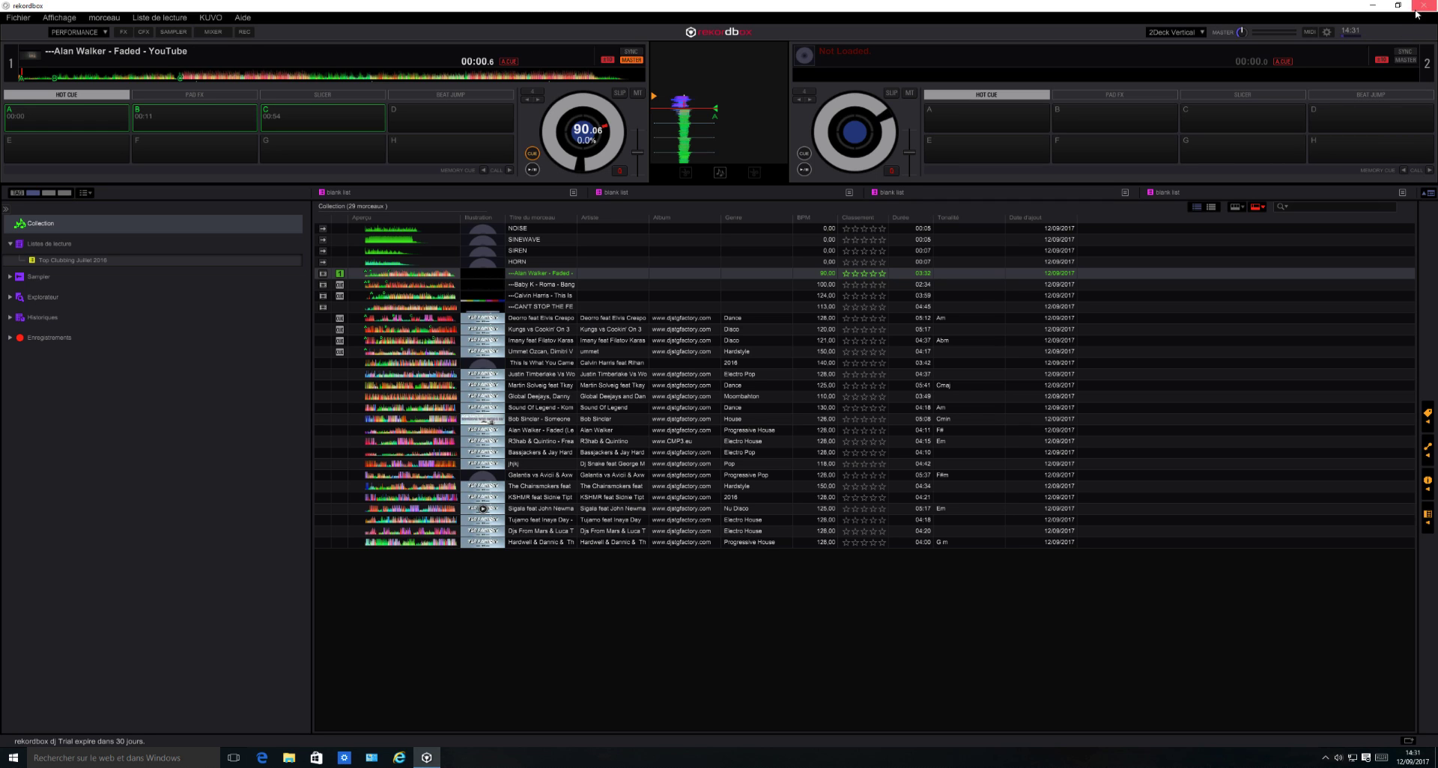
Step: Close rekordbox and open the Windows Control Panel's list of programs to uninstall
{"action": "left_click", "coordinate": [1423, 5]}
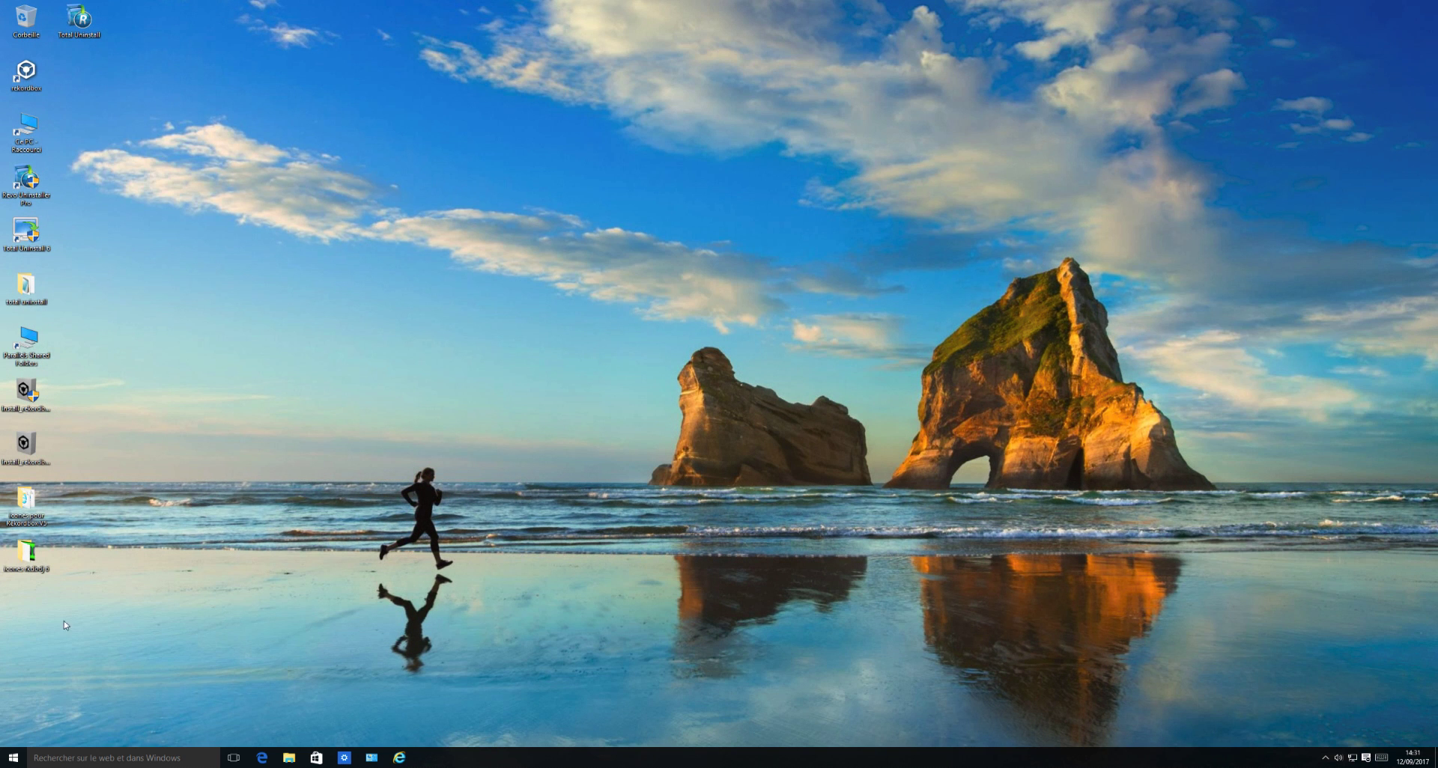
{"action": "left_click", "coordinate": [13, 758]}
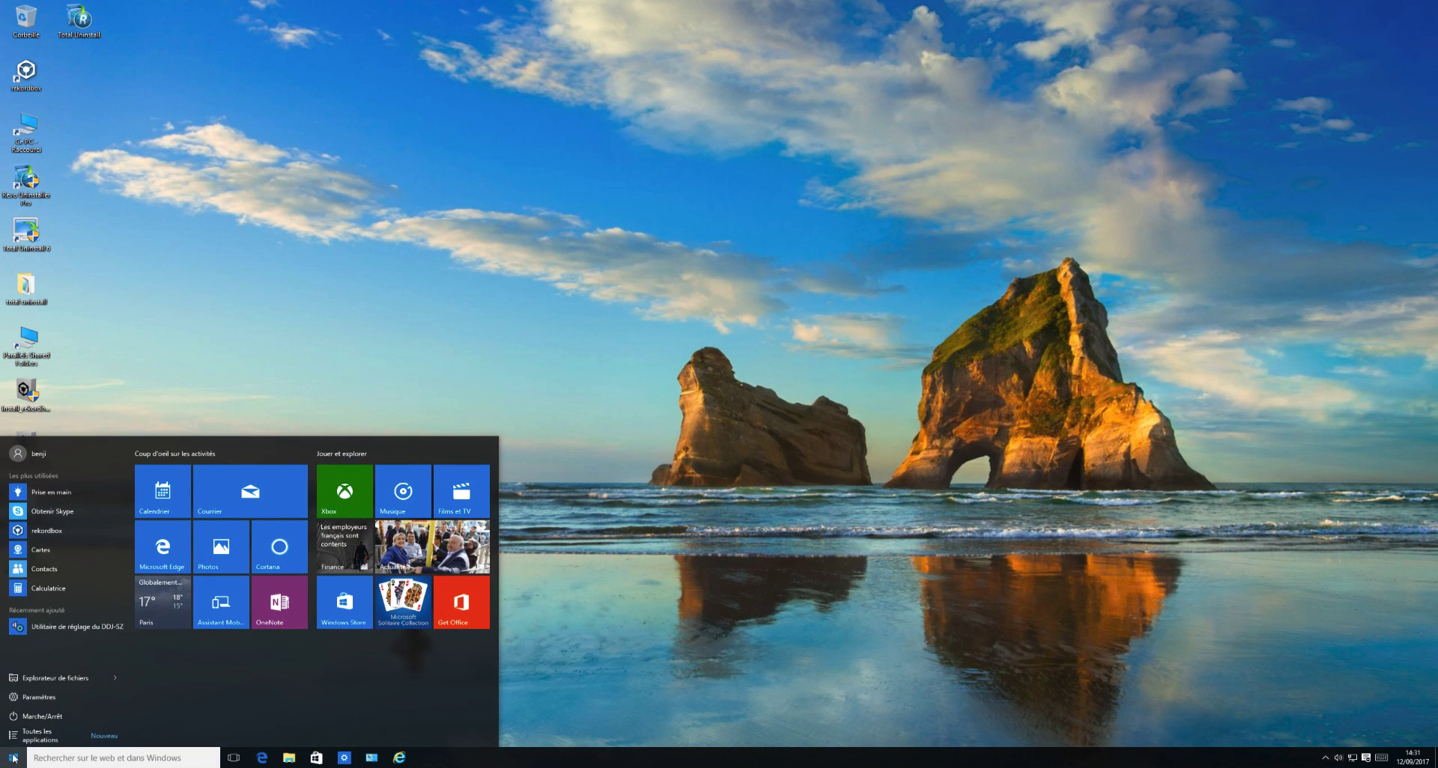
{"action": "right_click", "coordinate": [13, 758]}
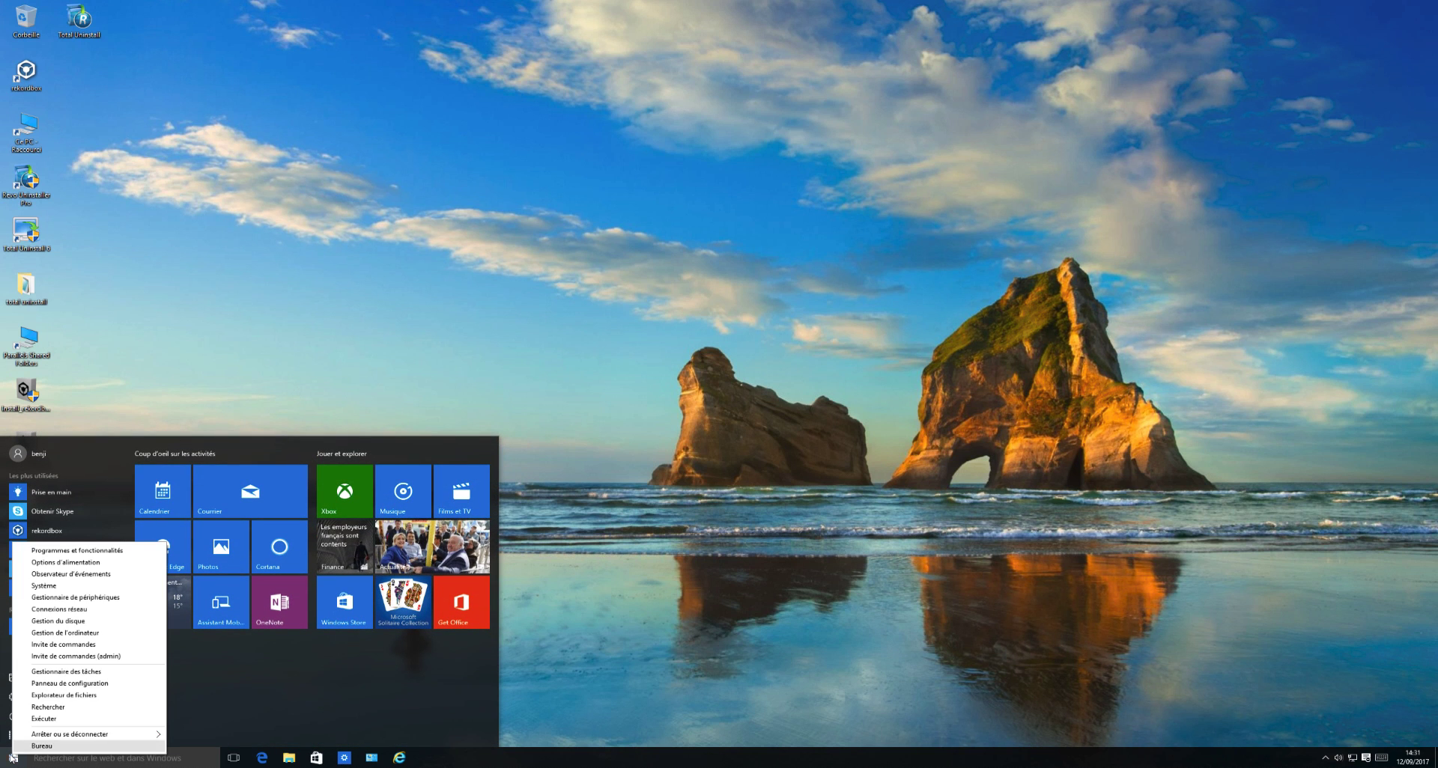
{"action": "left_click", "coordinate": [64, 684]}
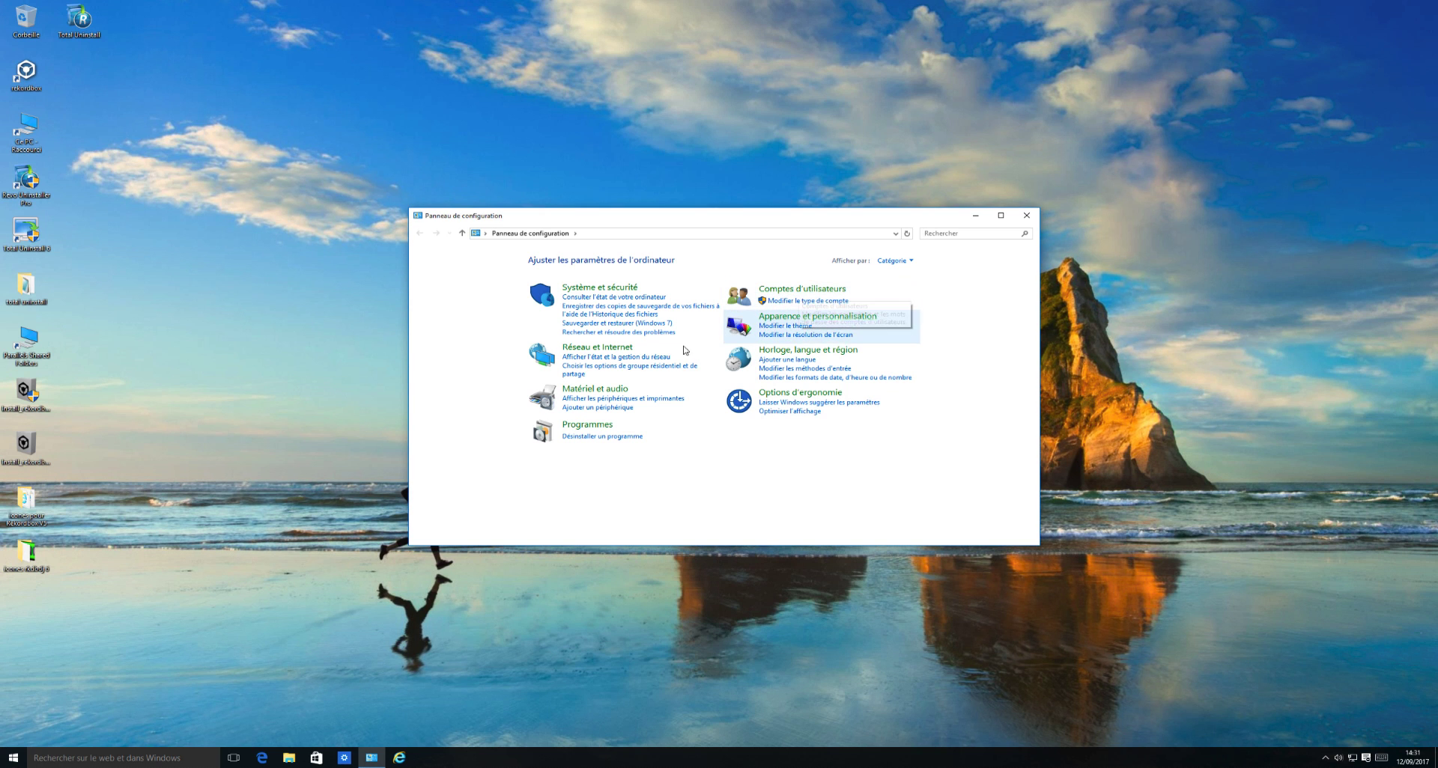
{"action": "left_click", "coordinate": [591, 437]}
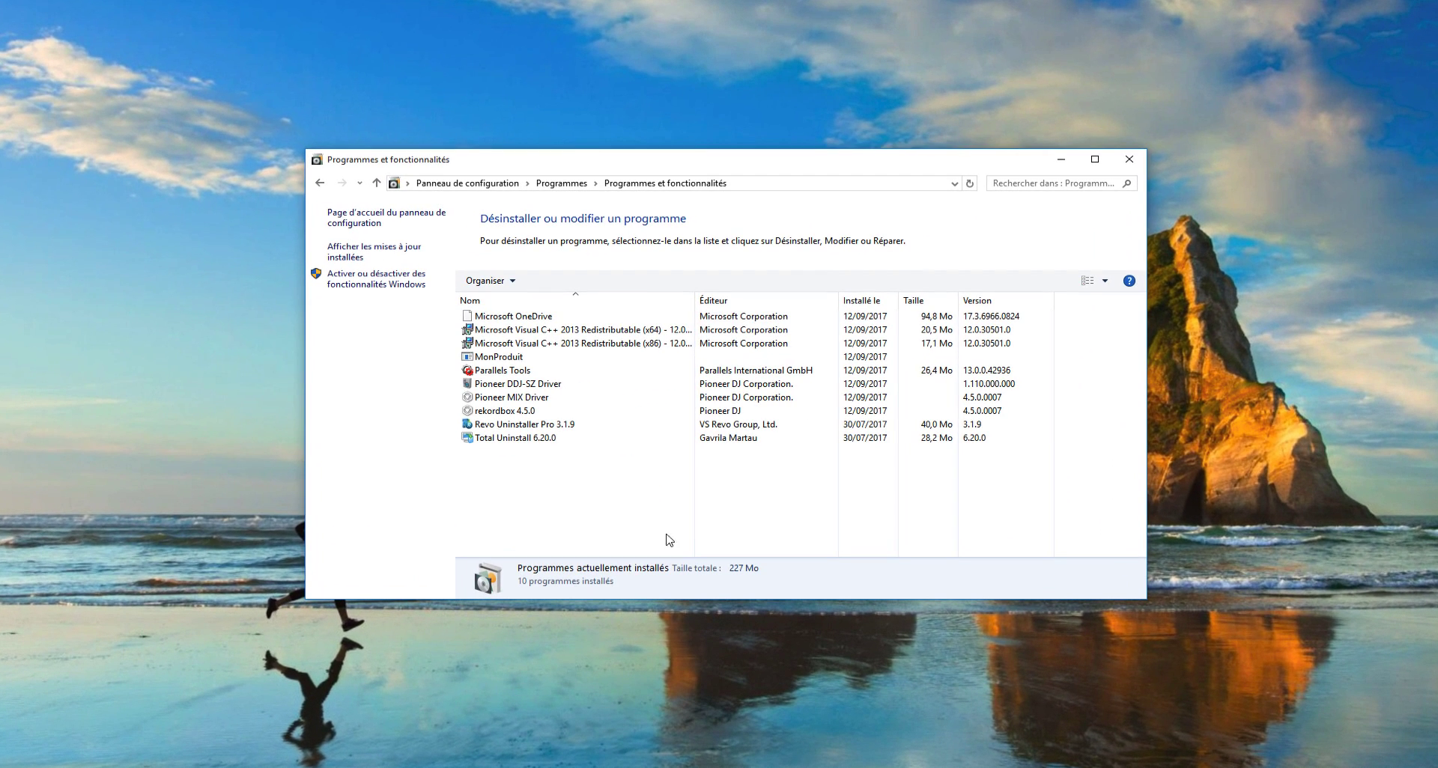
Step: Uninstall rekordbox 4.5.0 from the list of installed programs and acknowledge its removal
{"action": "left_click", "coordinate": [515, 412]}
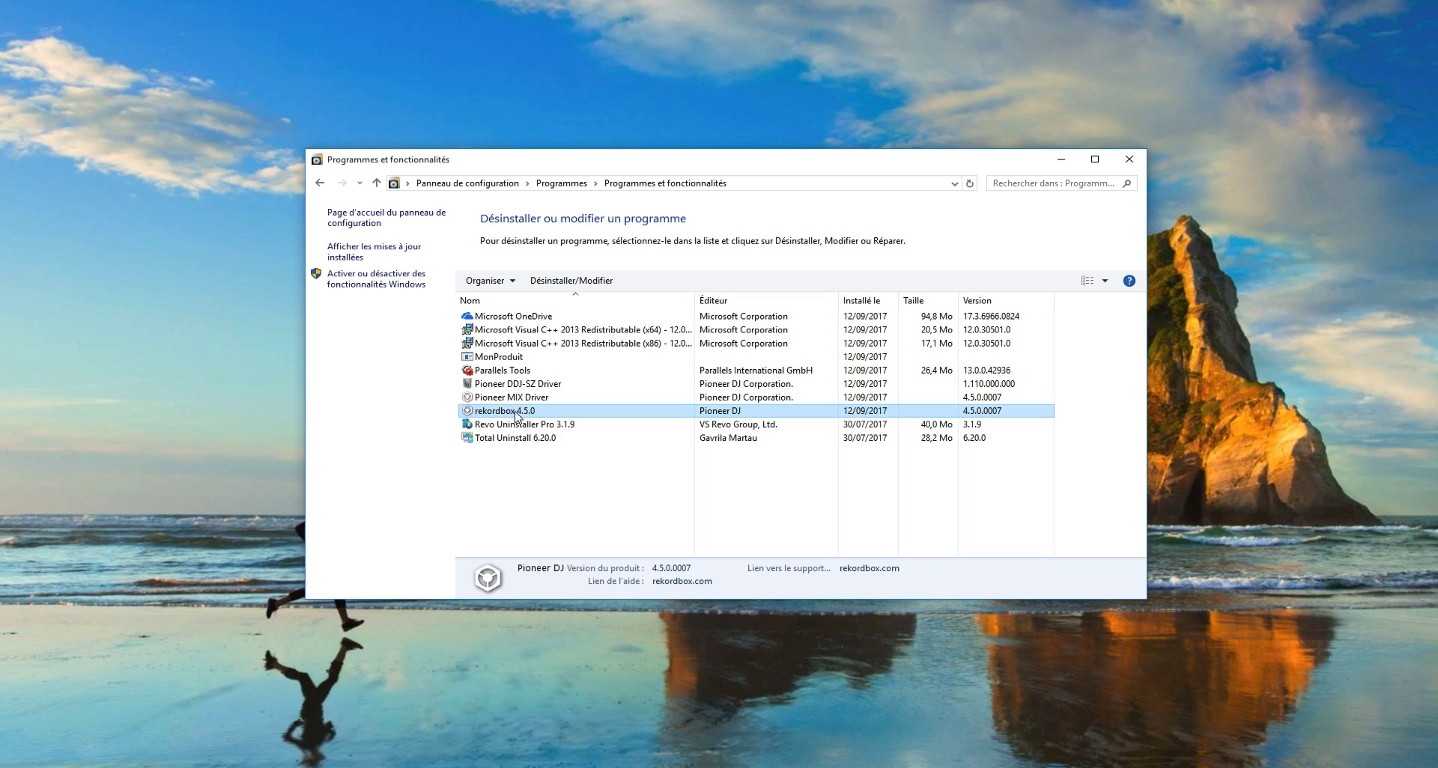
{"action": "left_click", "coordinate": [570, 281]}
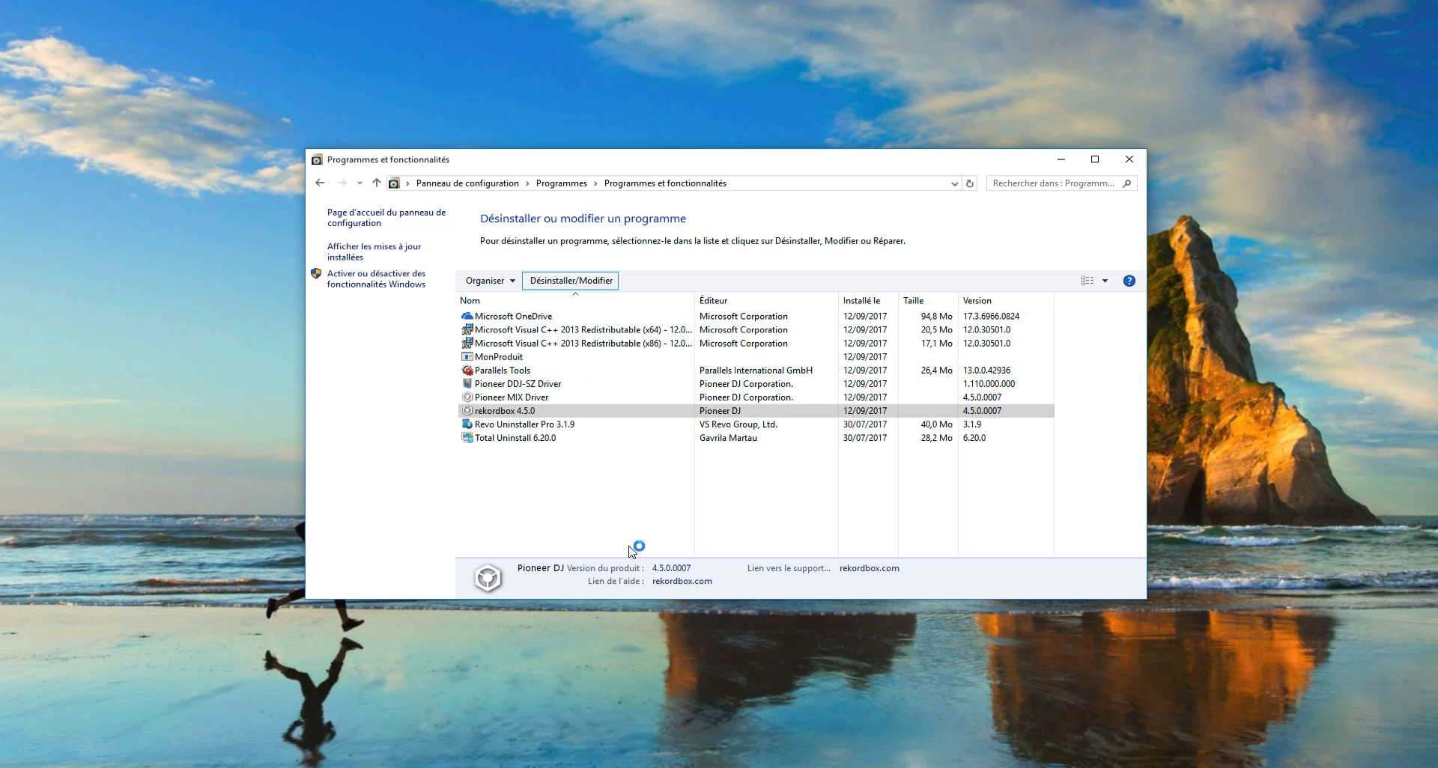
{"action": "left_click", "coordinate": [817, 508]}
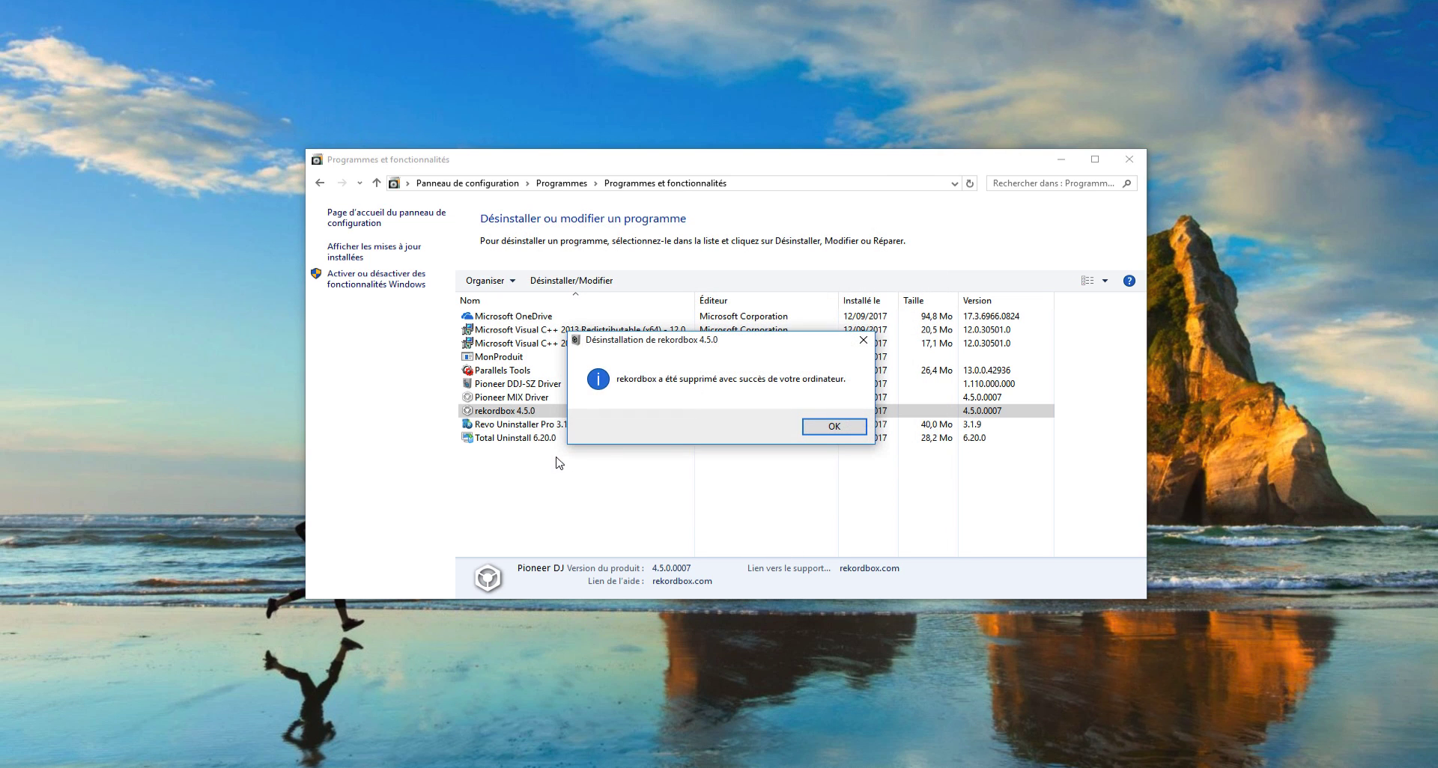
{"action": "left_click", "coordinate": [831, 424]}
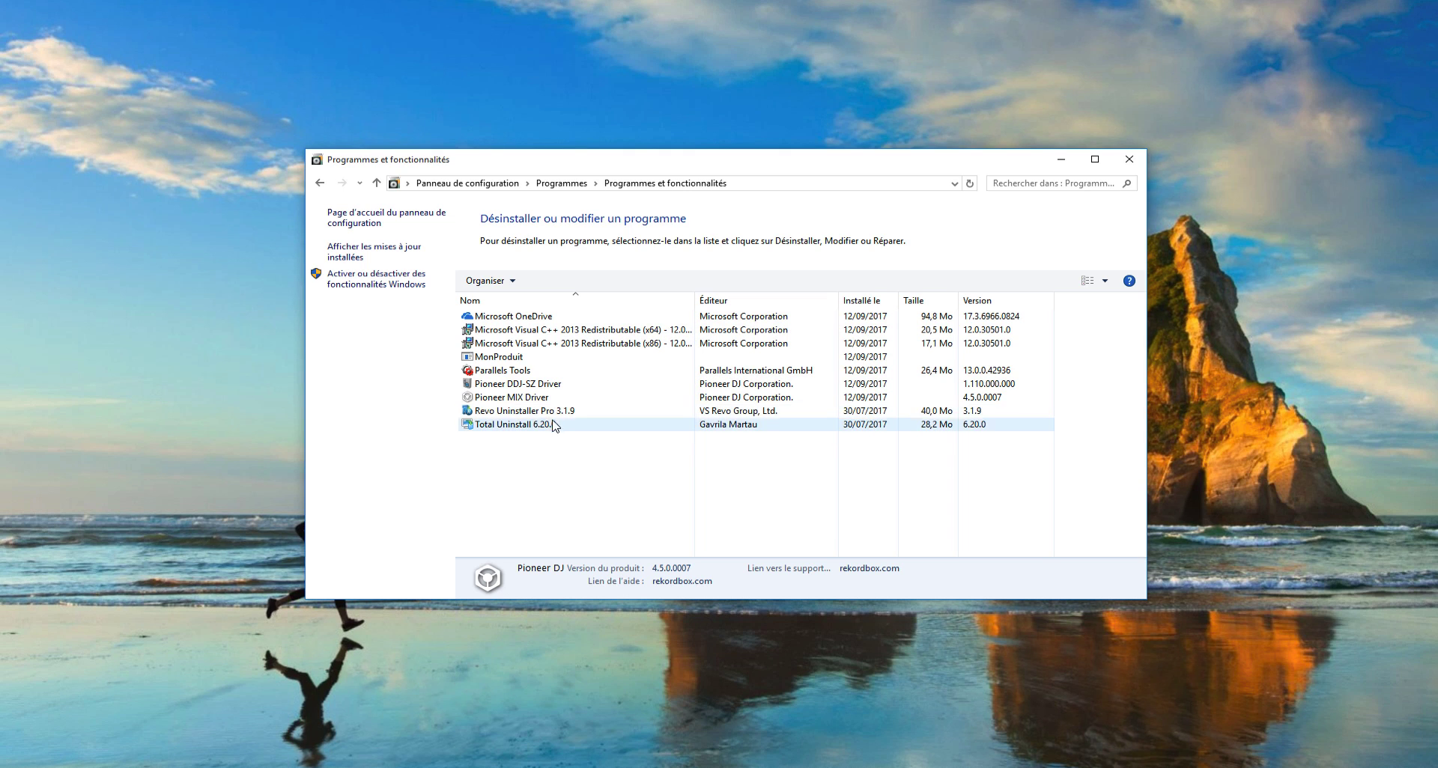
Step: Try to uninstall the Pioneer MIX Driver and have its leftover entry removed from the program list
{"action": "left_click", "coordinate": [519, 399]}
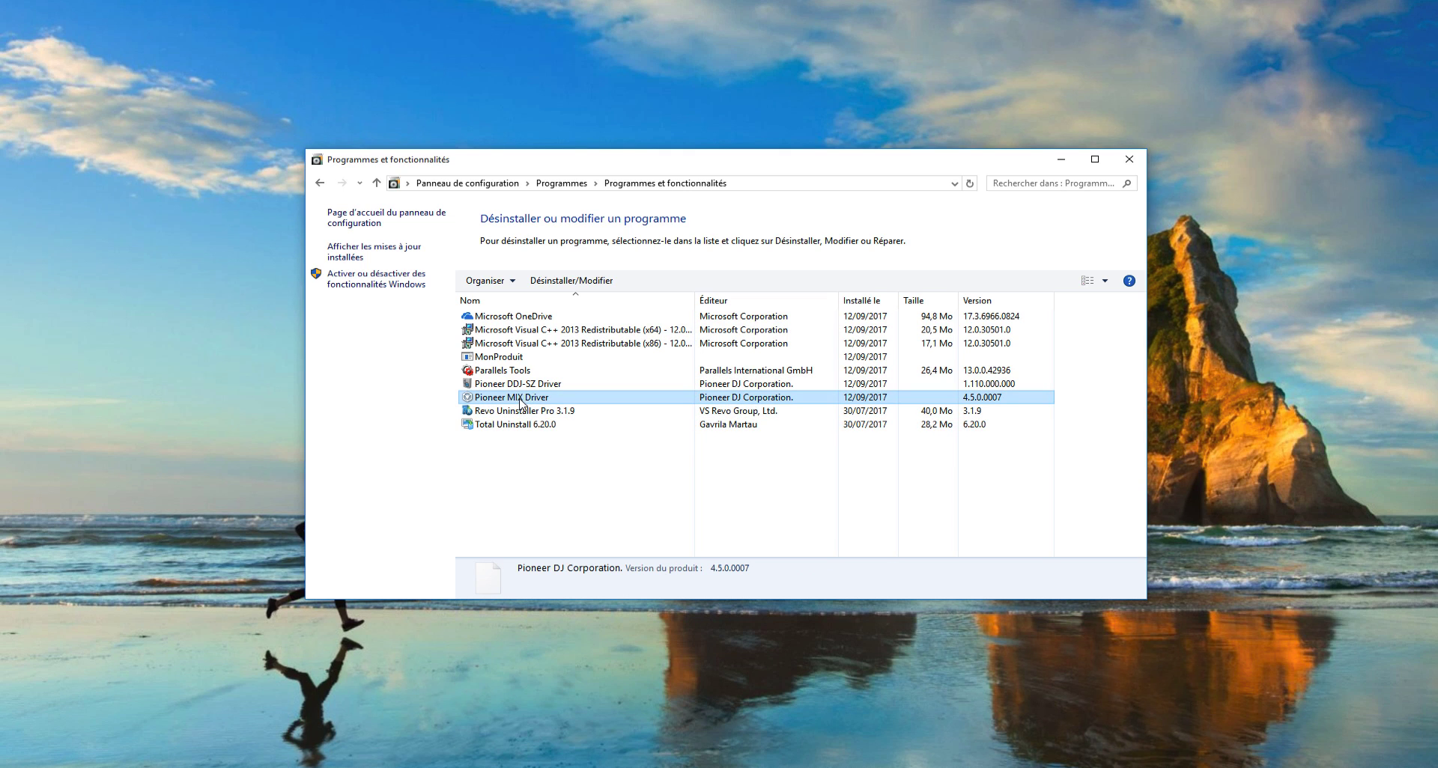
{"action": "left_click", "coordinate": [571, 280]}
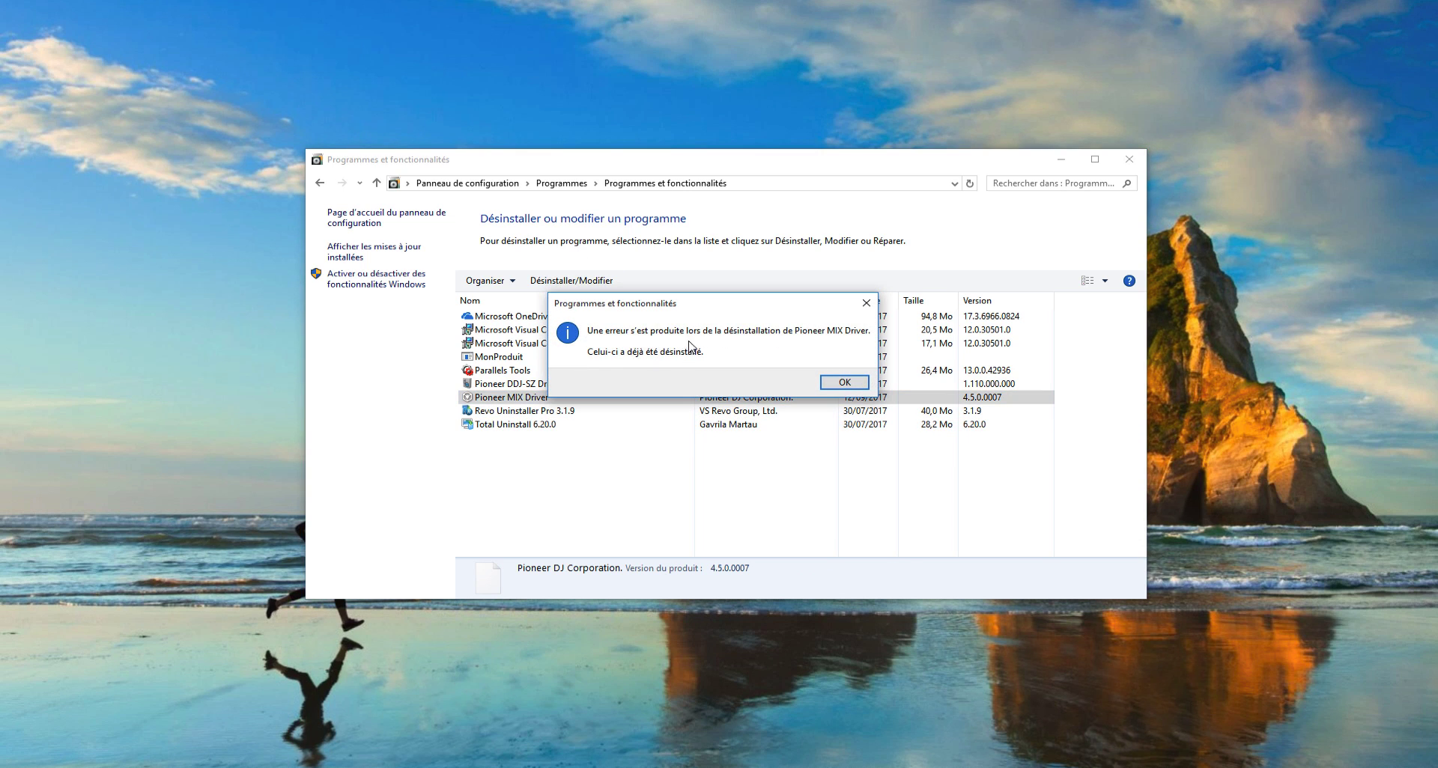
{"action": "left_click", "coordinate": [844, 383]}
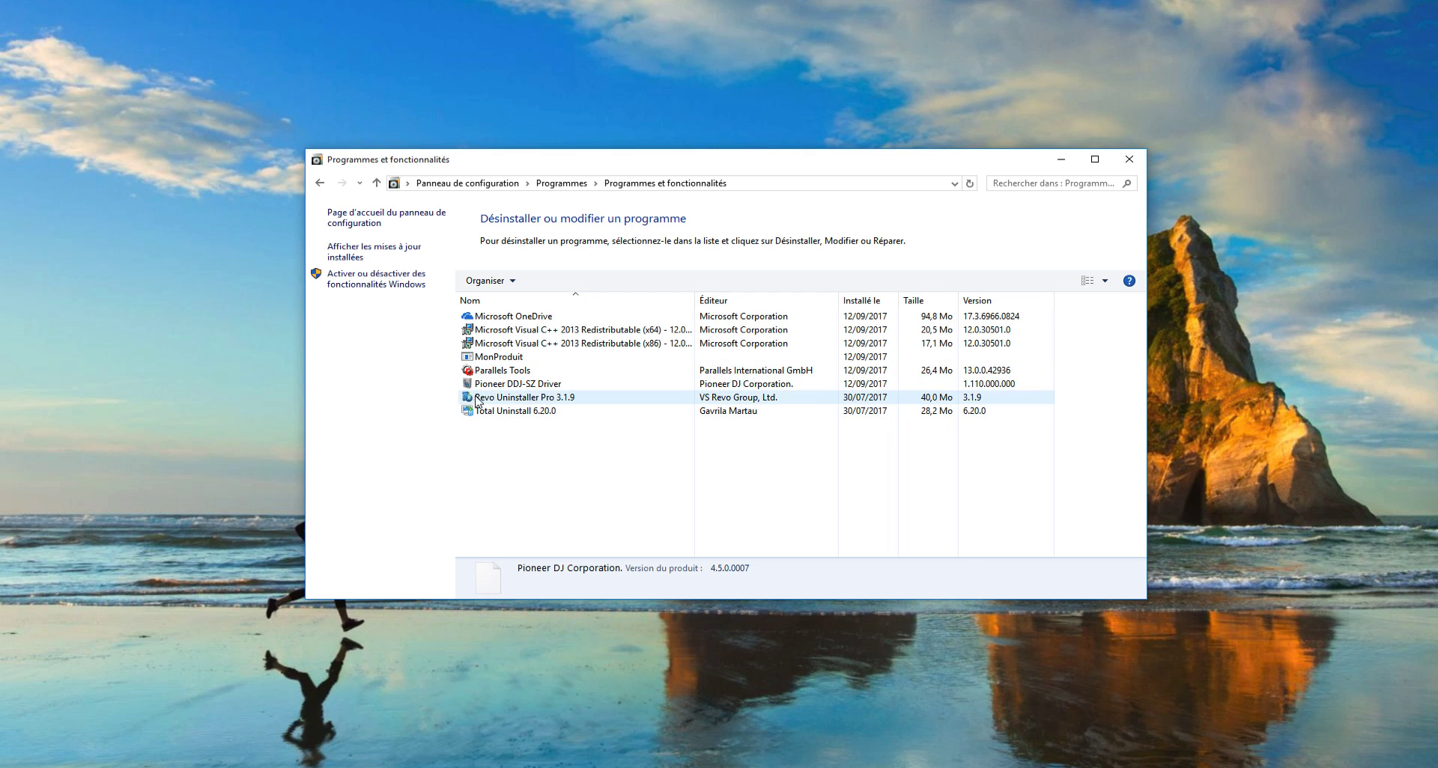
Step: Uninstall the Pioneer DDJ-SZ Driver, agree to removing the drivers, and close the list of installed programs
{"action": "left_click", "coordinate": [523, 389]}
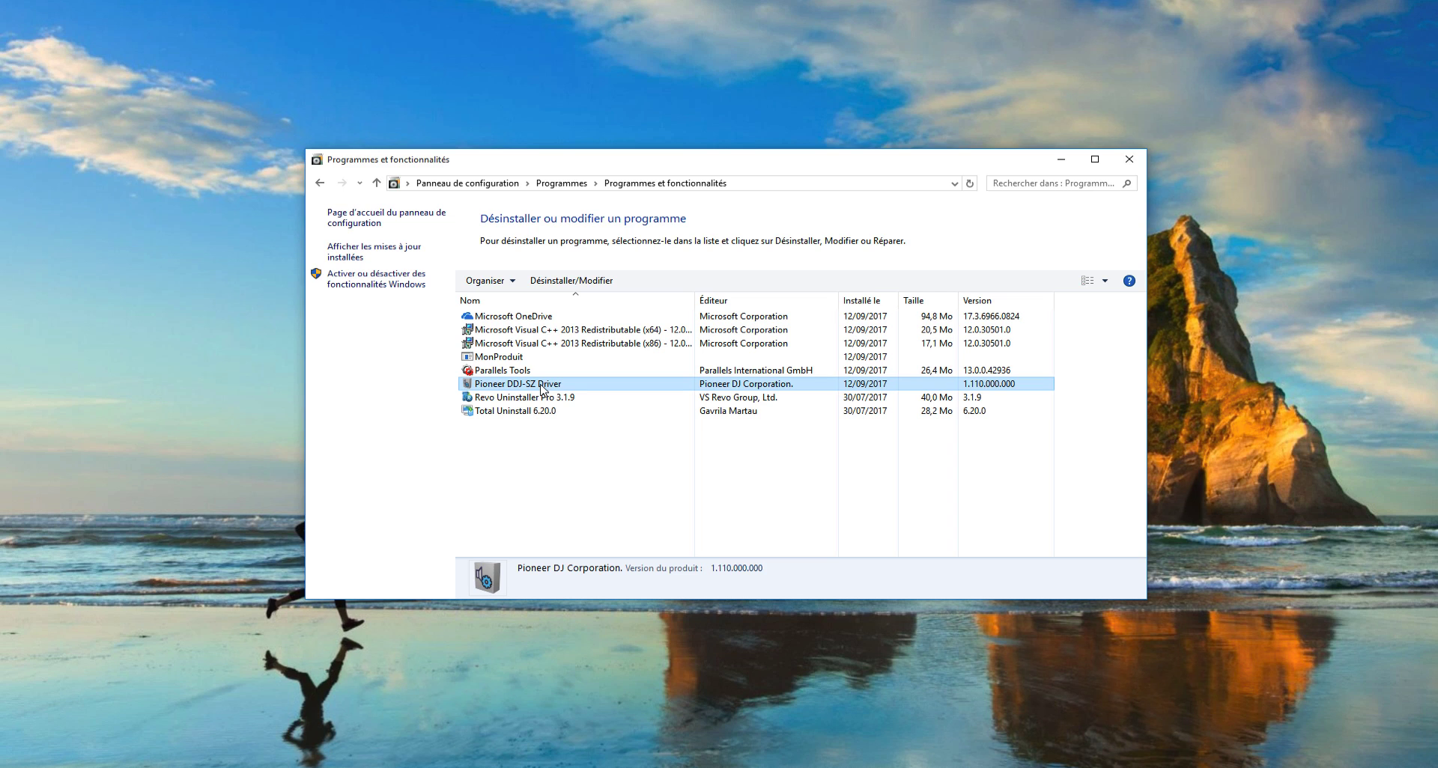
{"action": "left_click", "coordinate": [581, 282]}
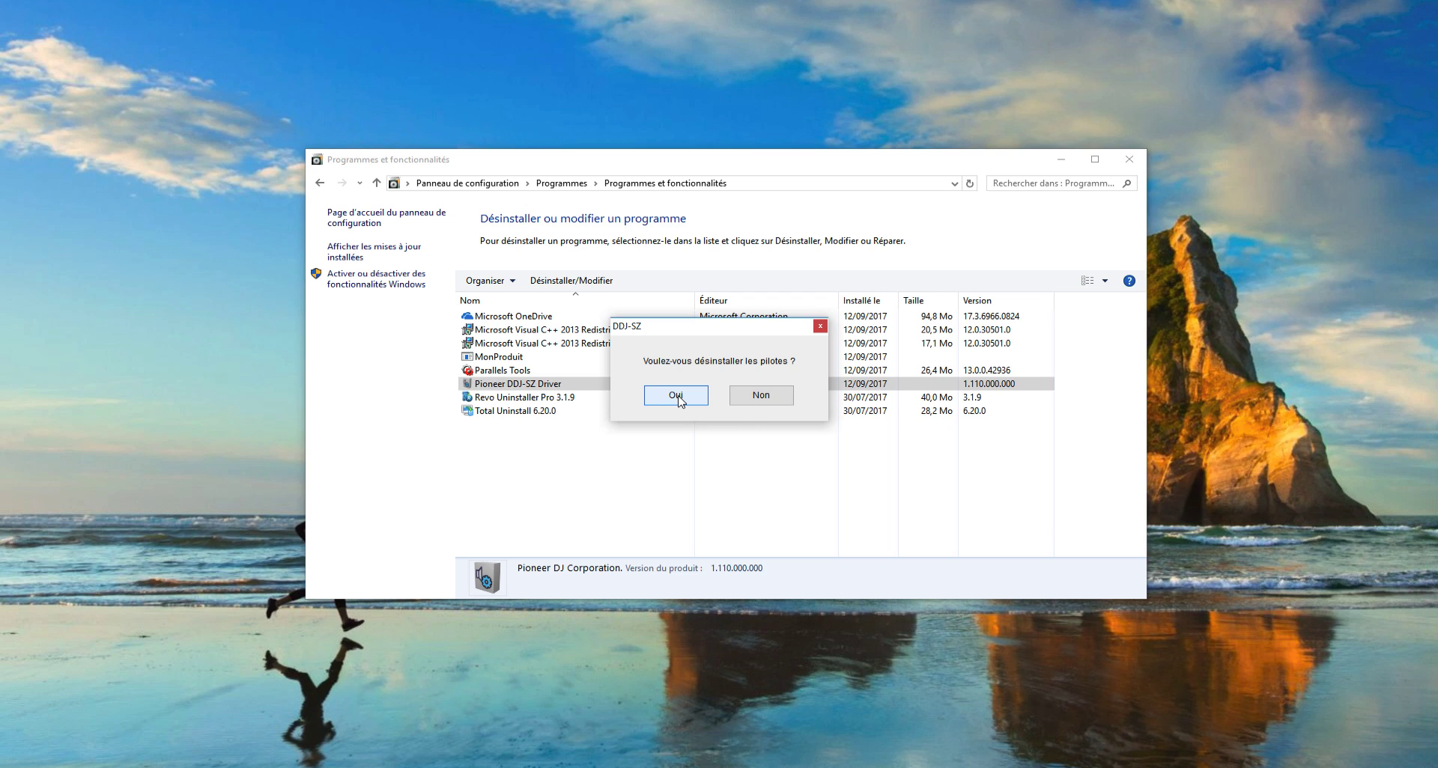
{"action": "left_click", "coordinate": [677, 396]}
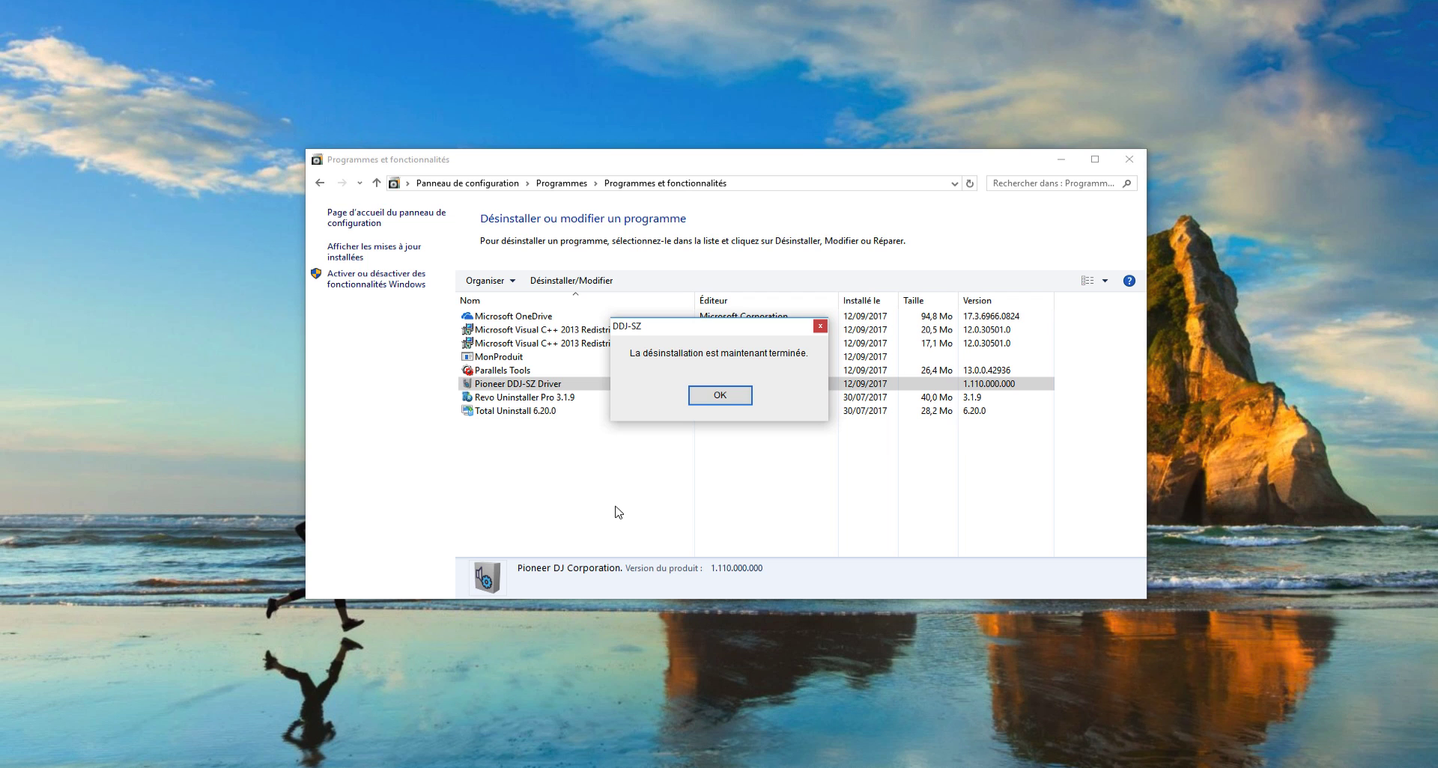
{"action": "left_click", "coordinate": [715, 397]}
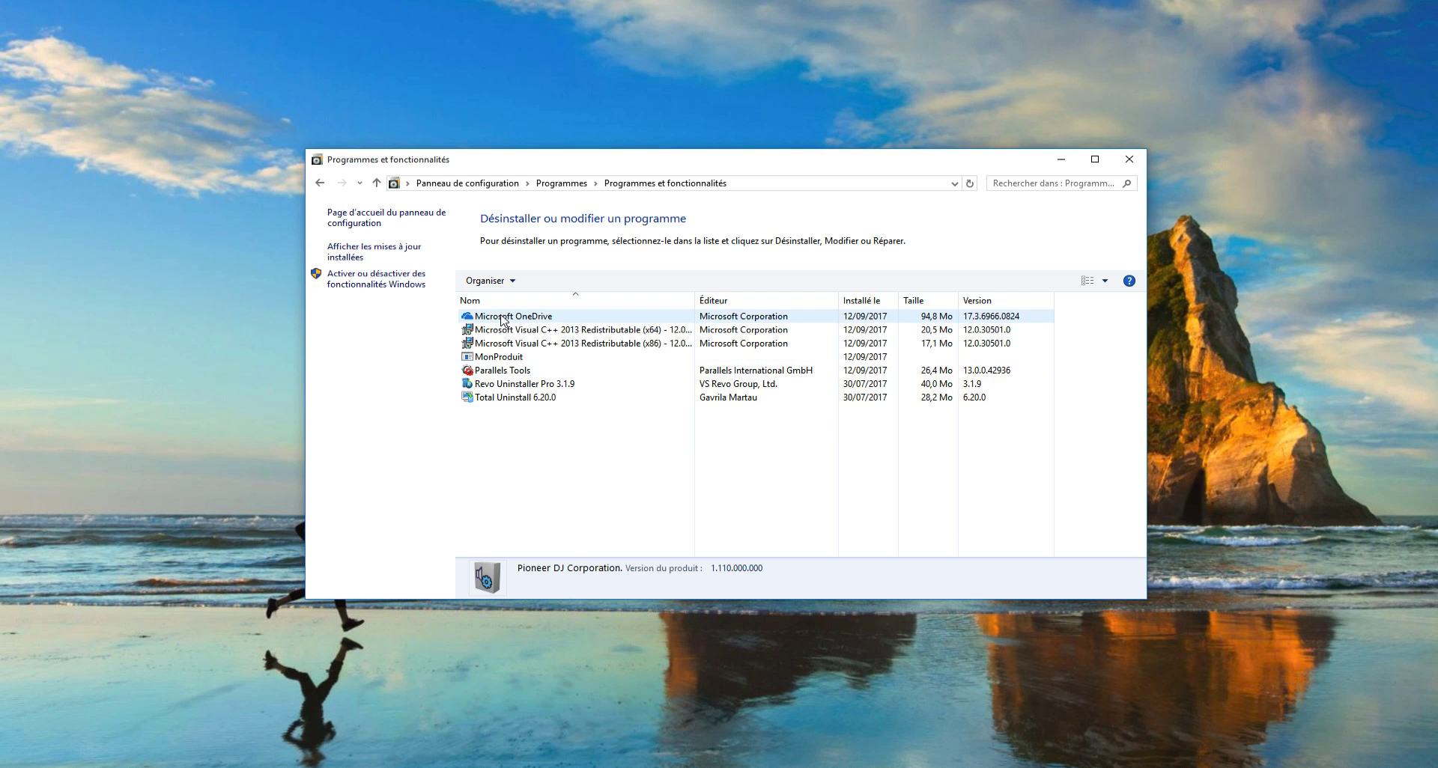
{"action": "left_click", "coordinate": [1129, 159]}
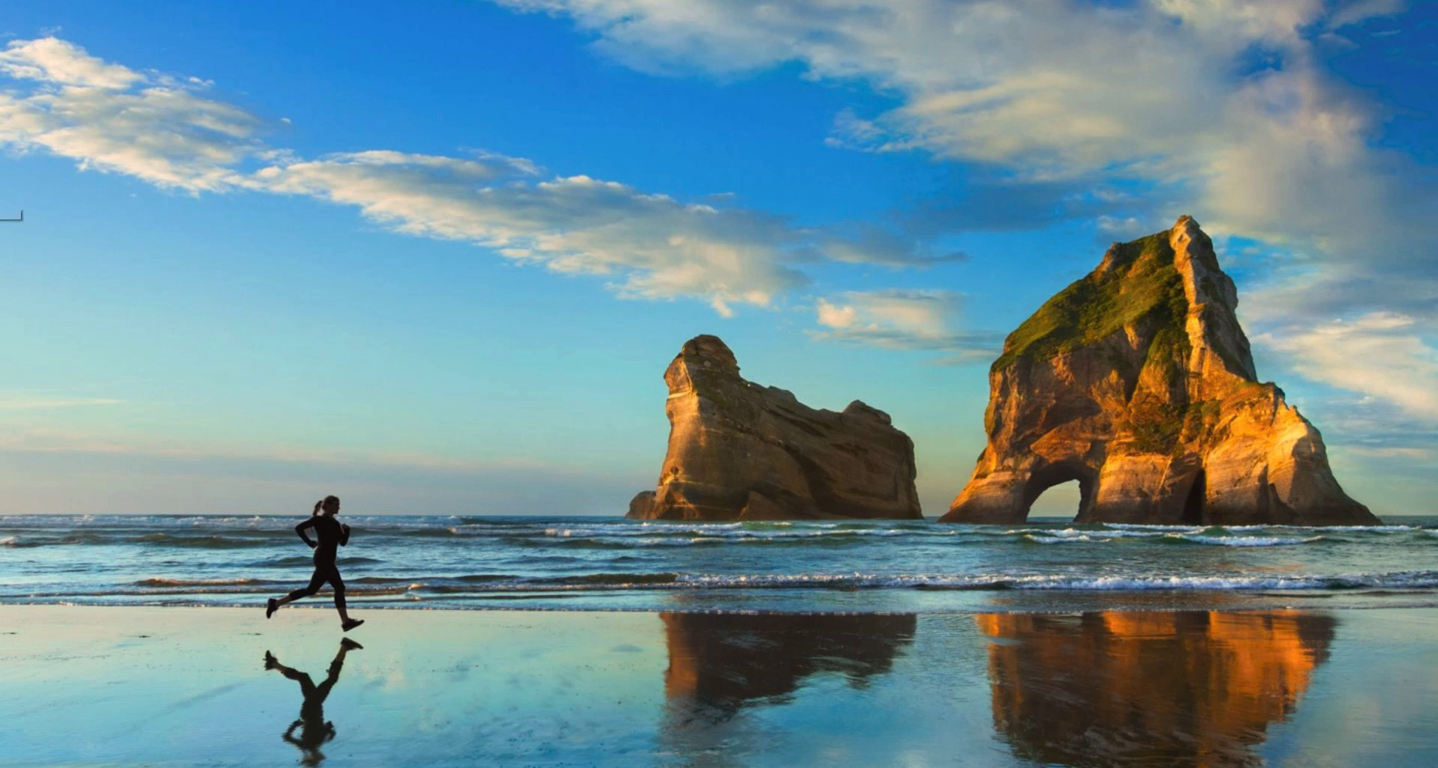
Step: Browse to AppData\Roaming\Pioneer\rekordbox in the user's folder on drive C: and examine the PIONEER folder and the djprofile and activations files
{"action": "left_click", "coordinate": [3, 214]}
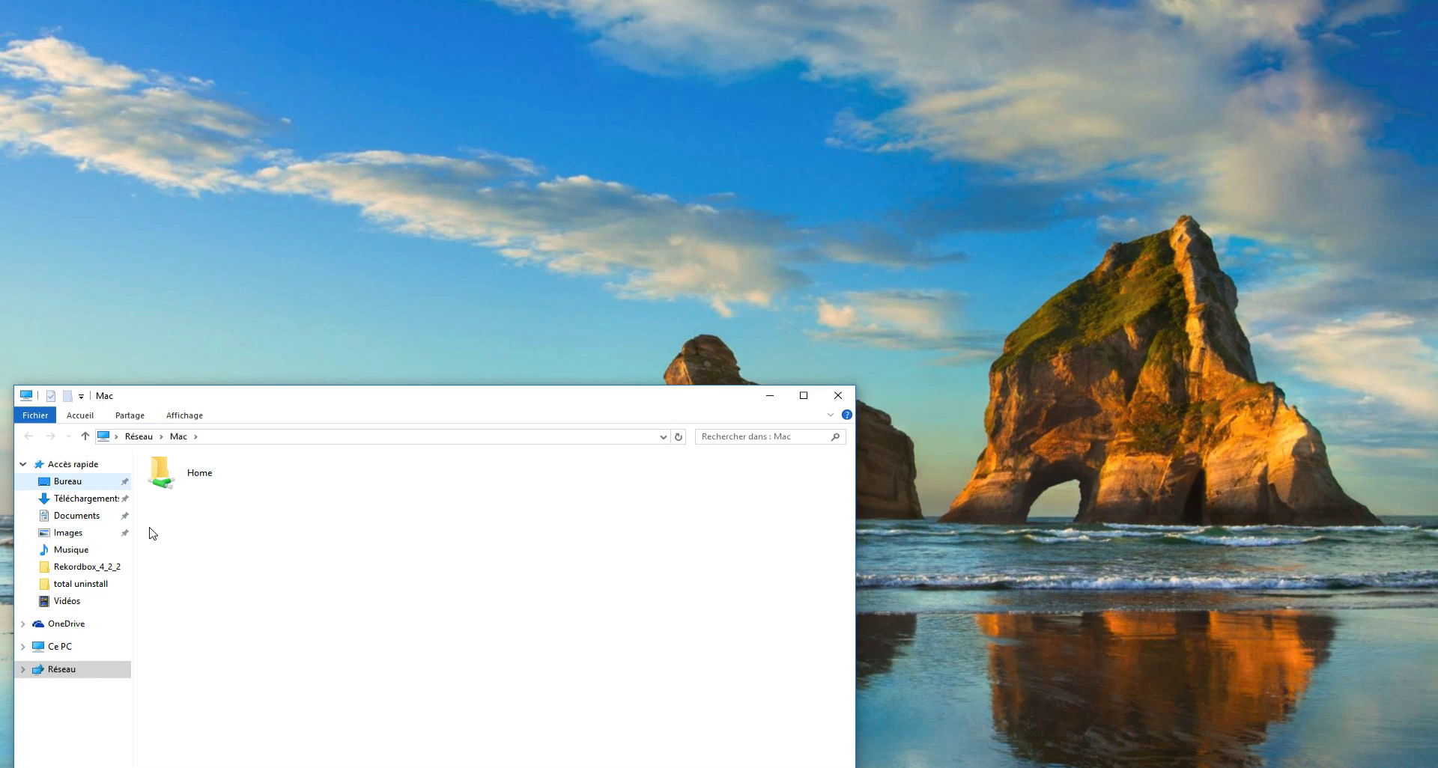
{"action": "left_click", "coordinate": [838, 395]}
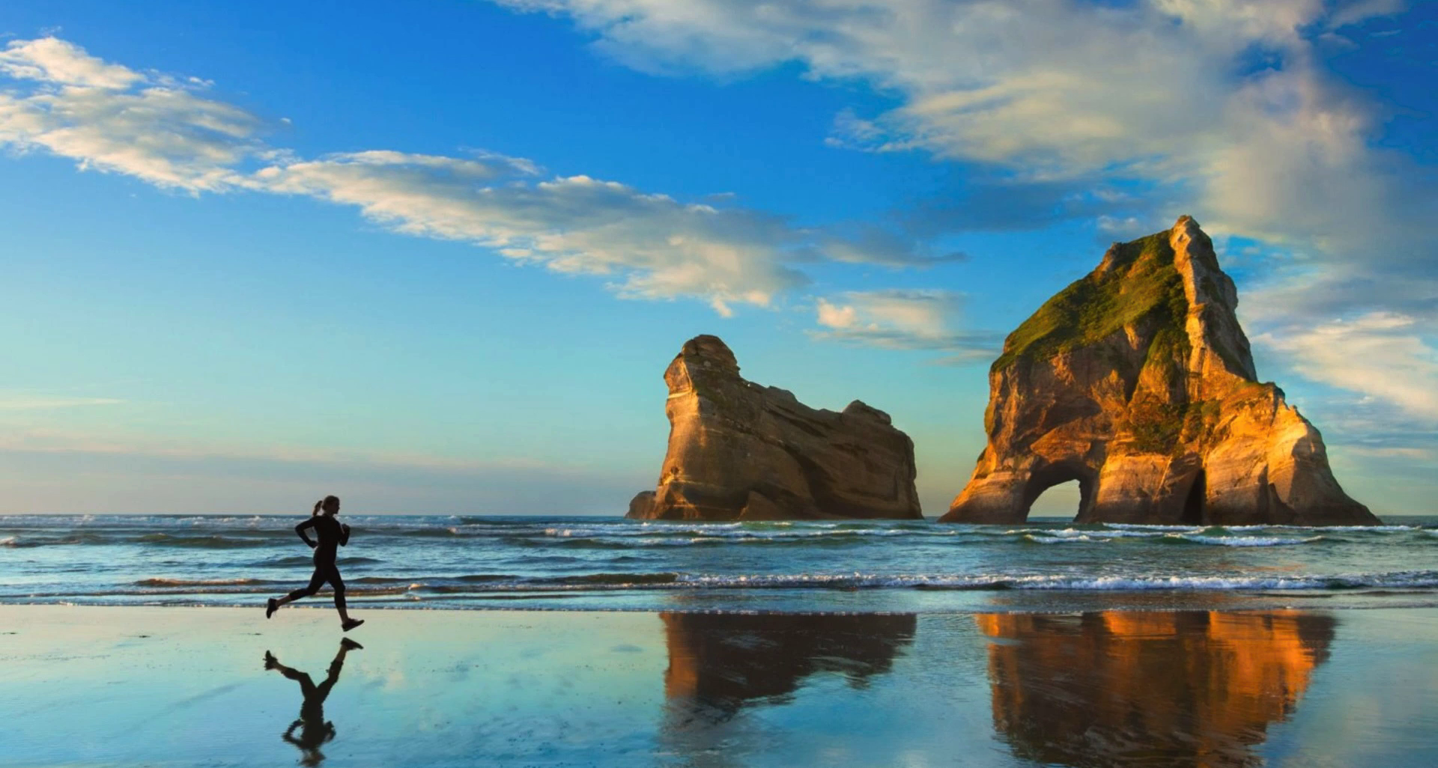
{"action": "key", "text": "super+e"}
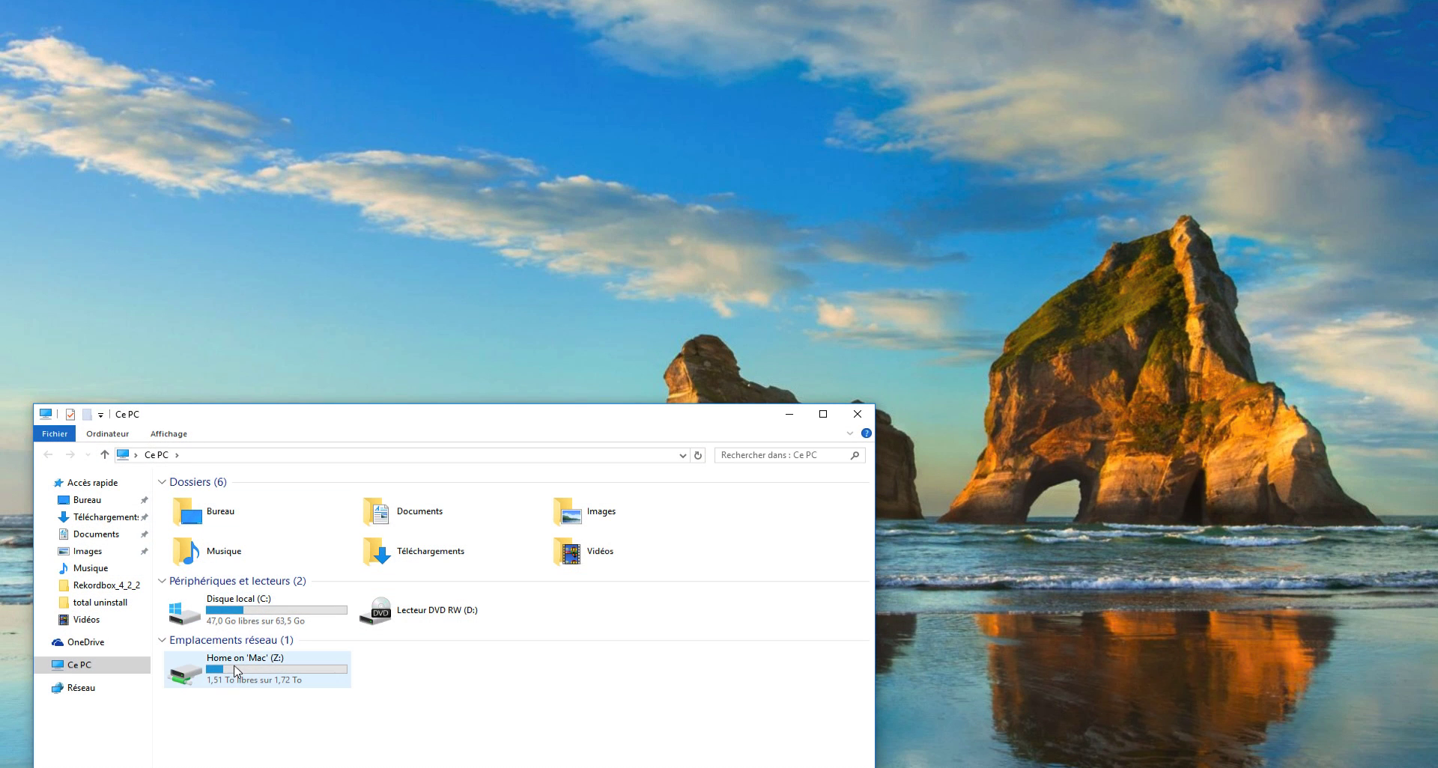
{"action": "double_click", "coordinate": [249, 617]}
{"action": "left_click_drag", "start_coordinate": [407, 411], "coordinate": [650, 71]}
{"action": "double_click", "coordinate": [453, 225]}
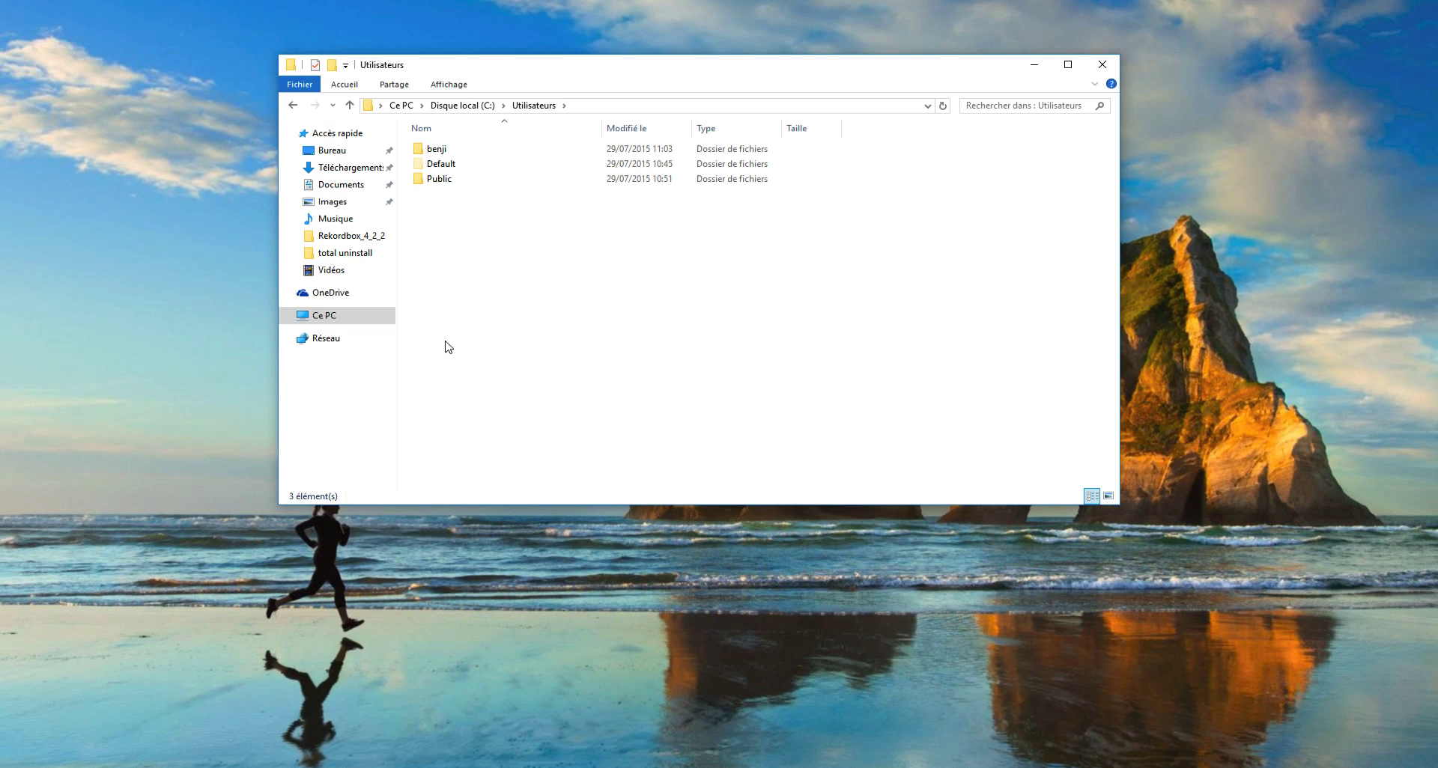
{"action": "double_click", "coordinate": [442, 149]}
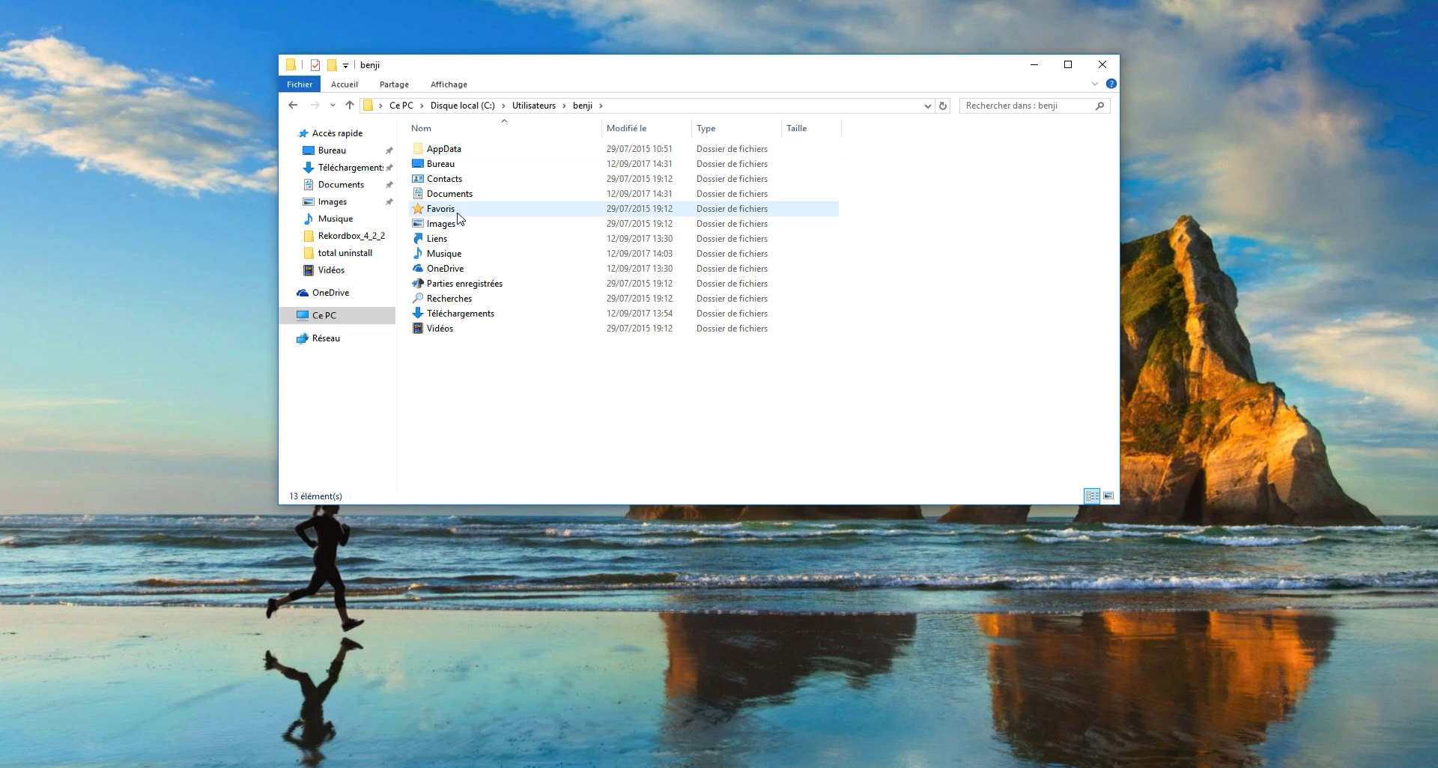
{"action": "double_click", "coordinate": [449, 149]}
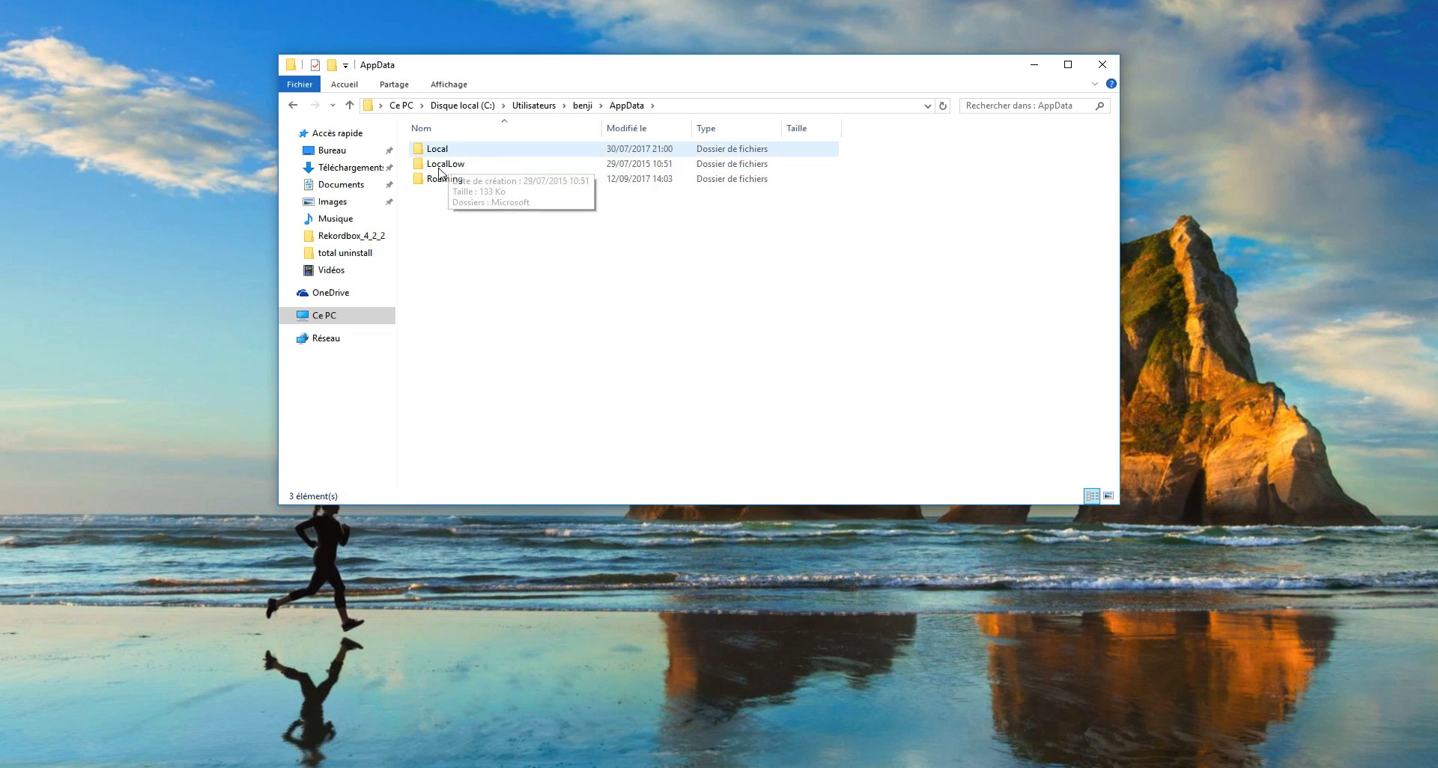
{"action": "double_click", "coordinate": [445, 184]}
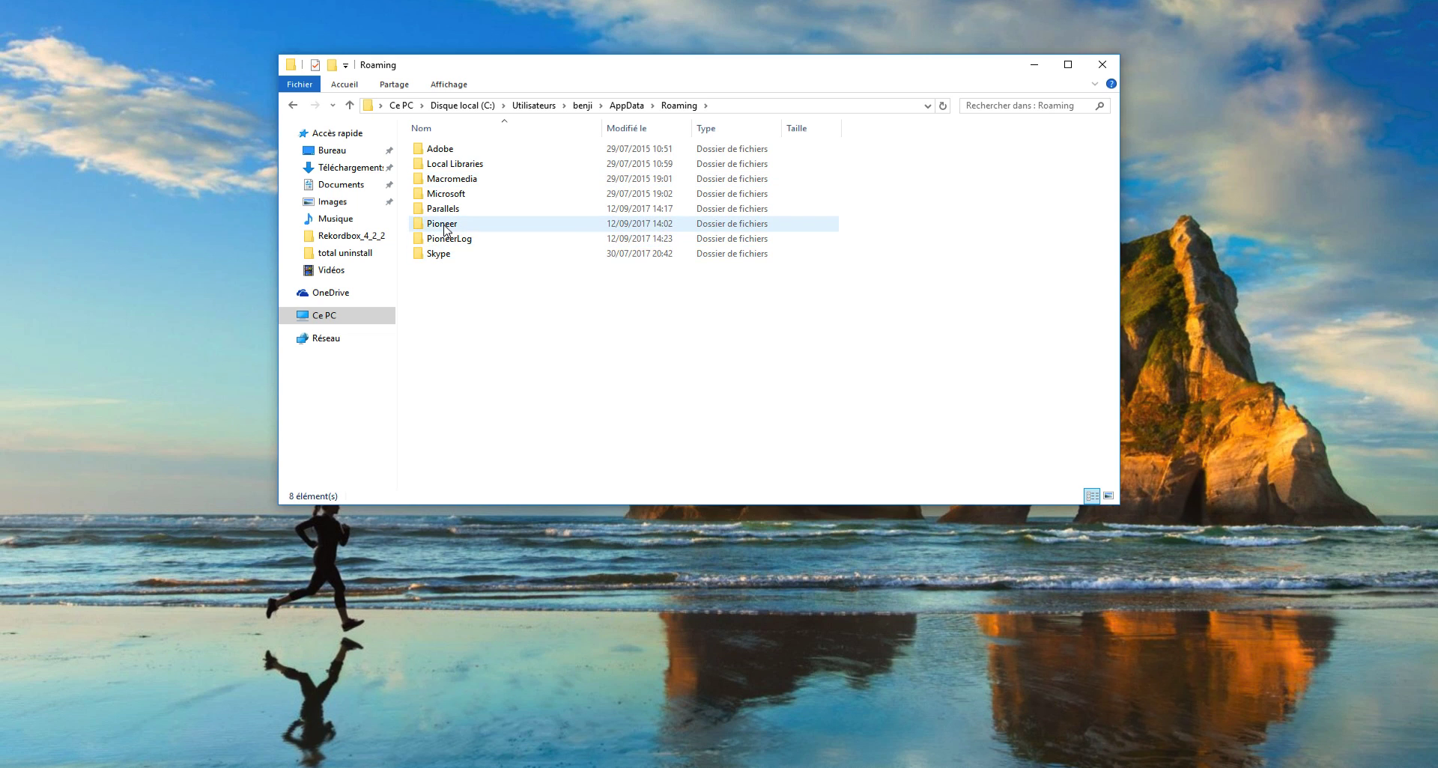
{"action": "double_click", "coordinate": [447, 225]}
{"action": "double_click", "coordinate": [459, 149]}
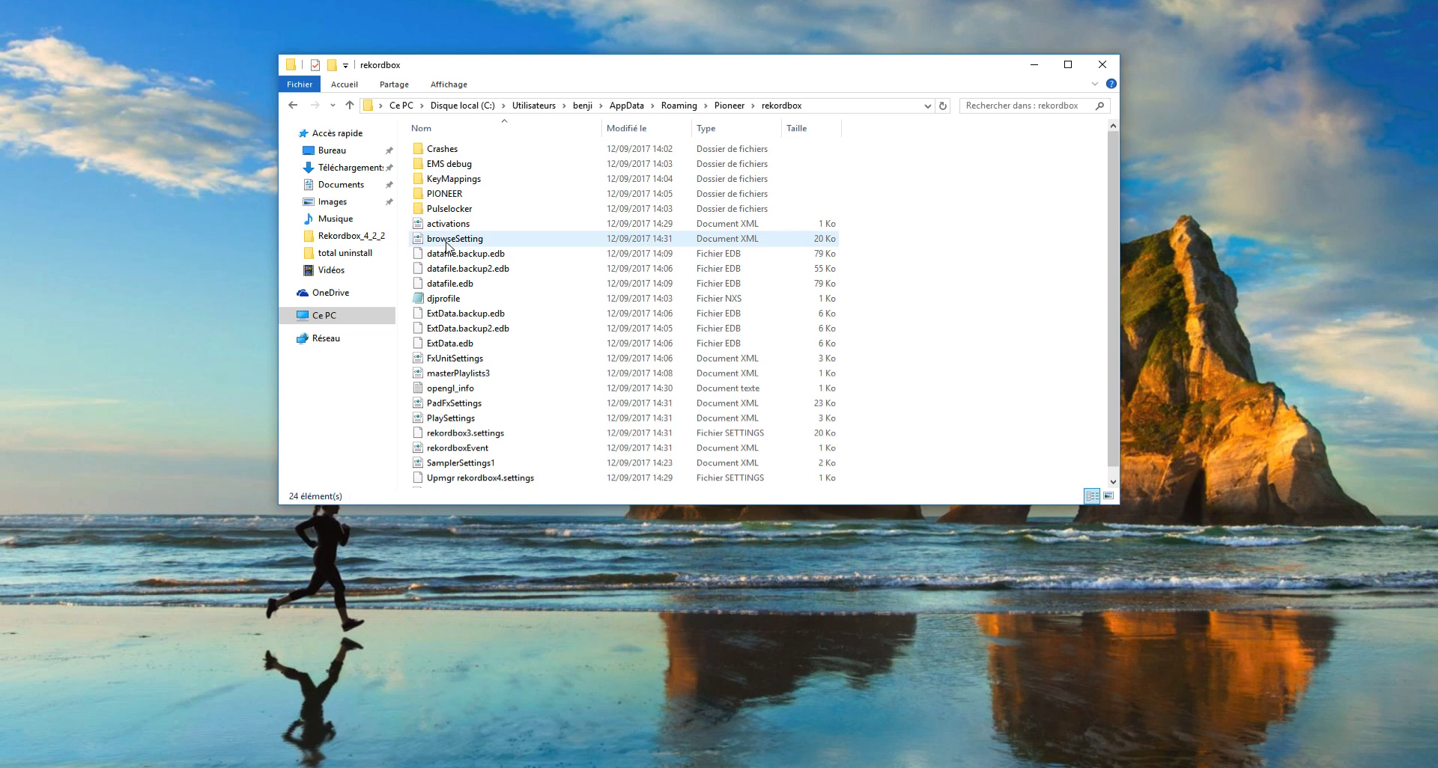
{"action": "left_click", "coordinate": [454, 196]}
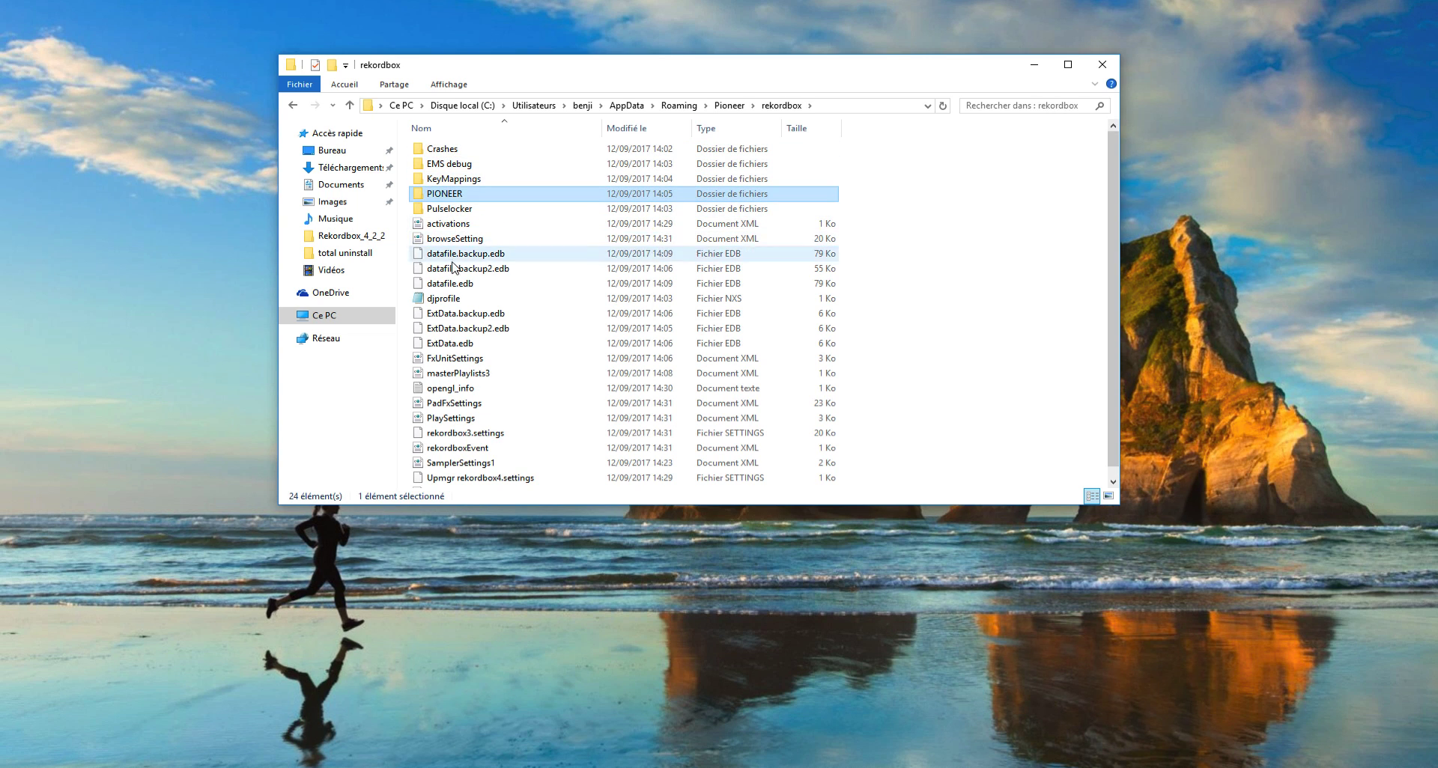
{"action": "left_click", "coordinate": [456, 299]}
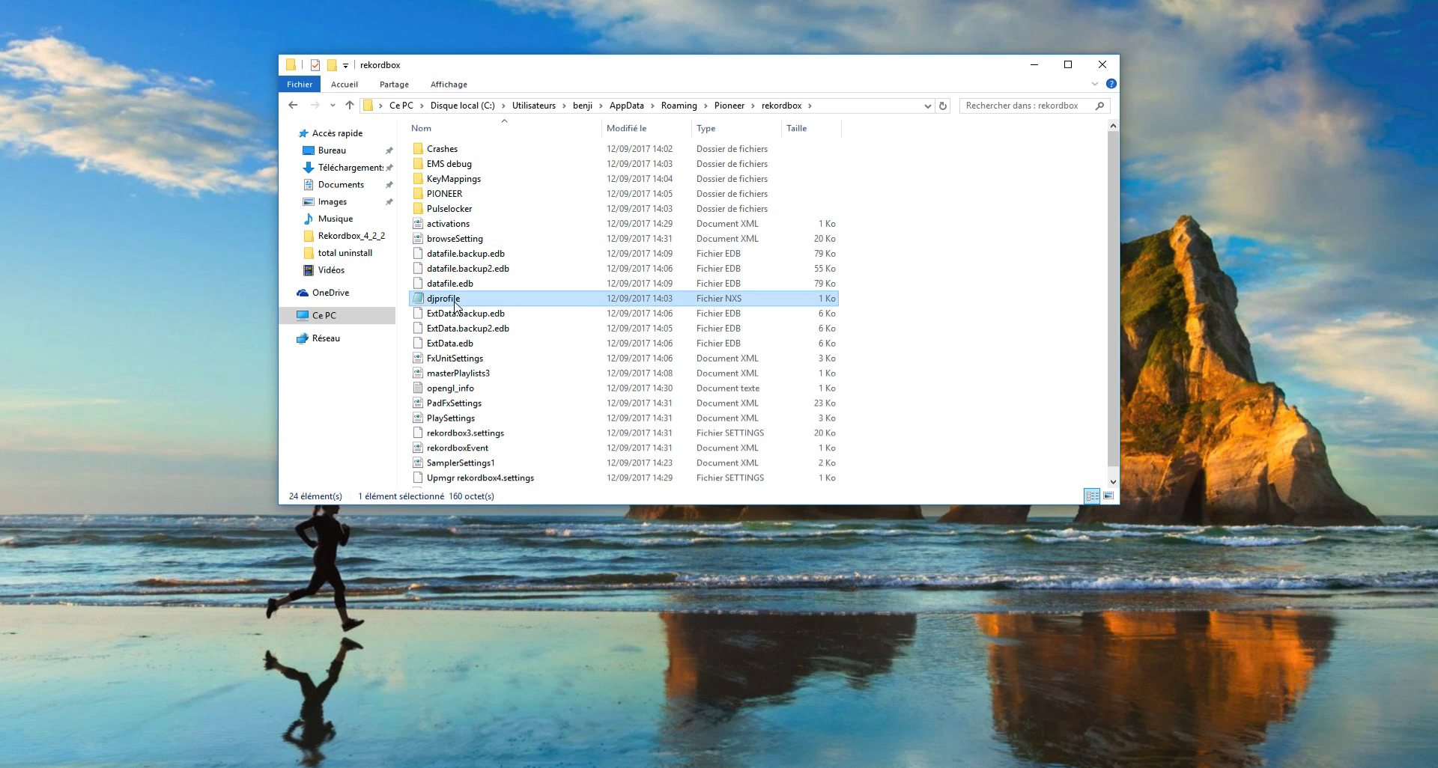
{"action": "left_click", "coordinate": [458, 224]}
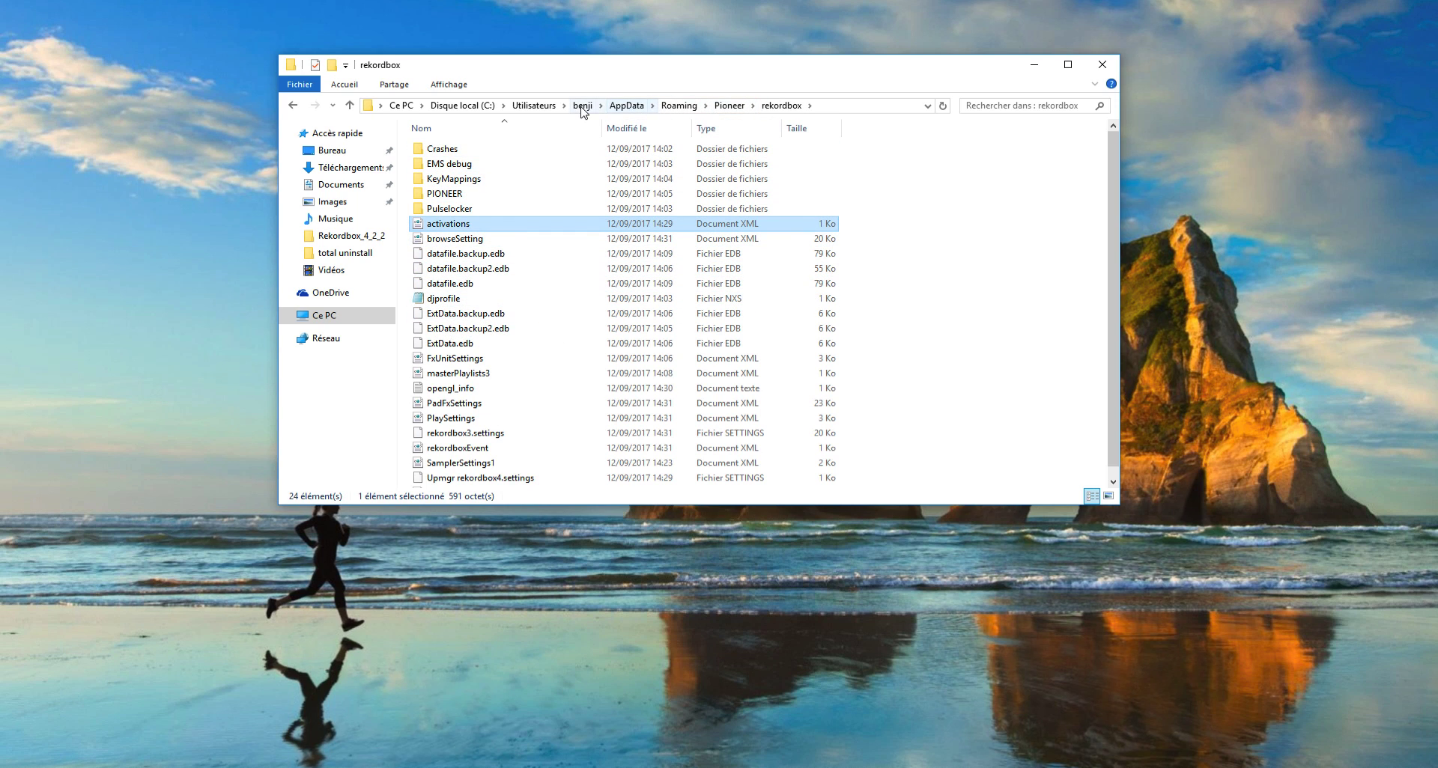
Step: Delete the Pioneer and PioneerLog folders from AppData\Roaming and close the file window
{"action": "left_click", "coordinate": [621, 107]}
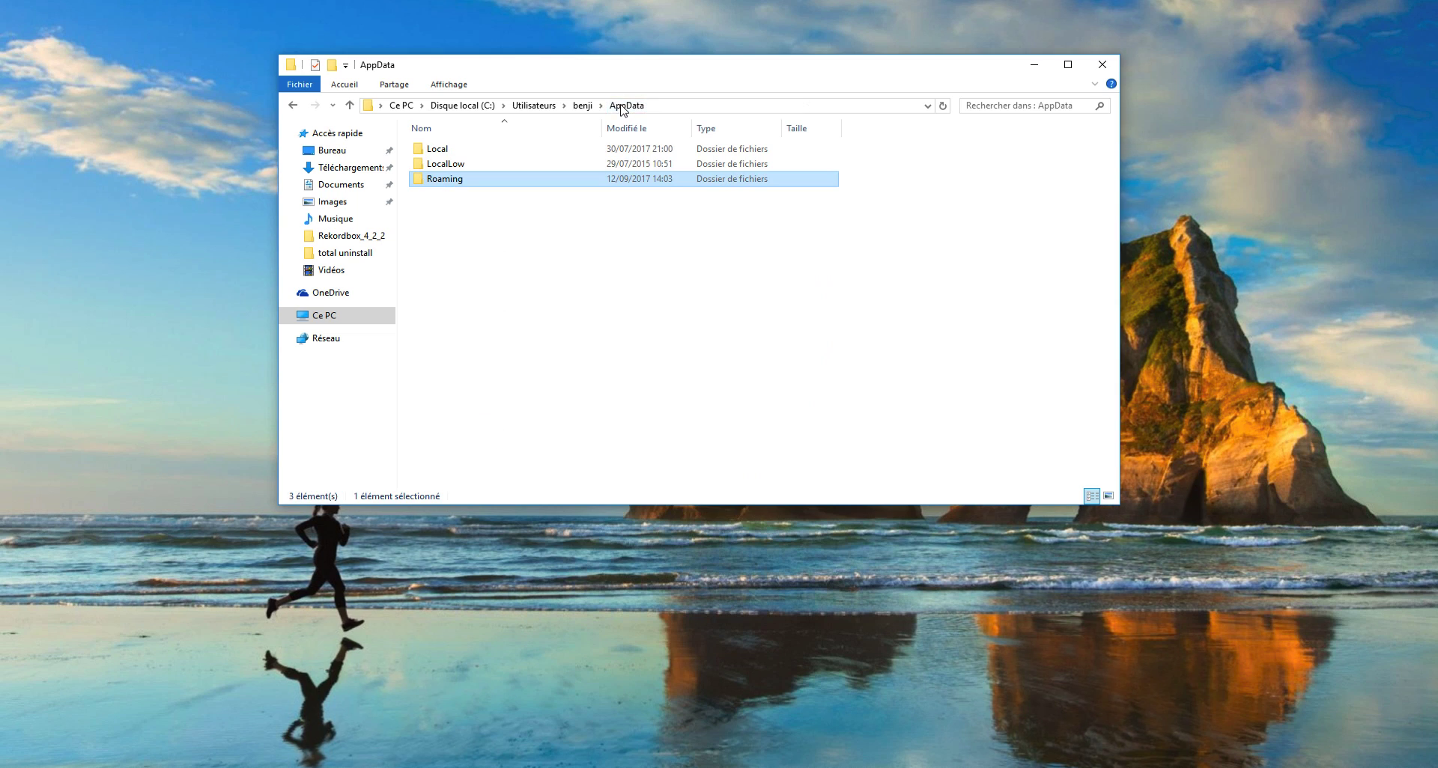
{"action": "double_click", "coordinate": [447, 180]}
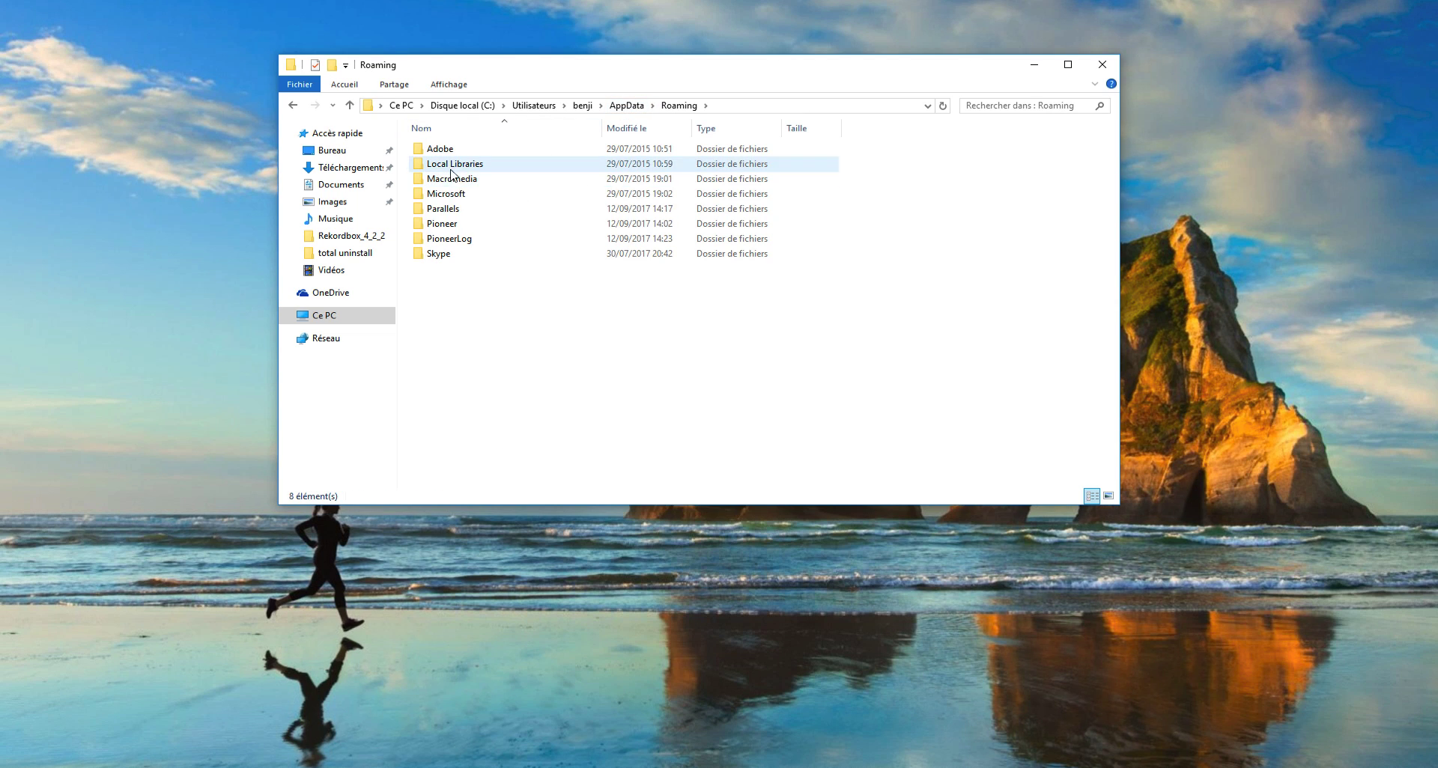
{"action": "left_click", "coordinate": [439, 228]}
{"action": "right_click", "coordinate": [440, 230]}
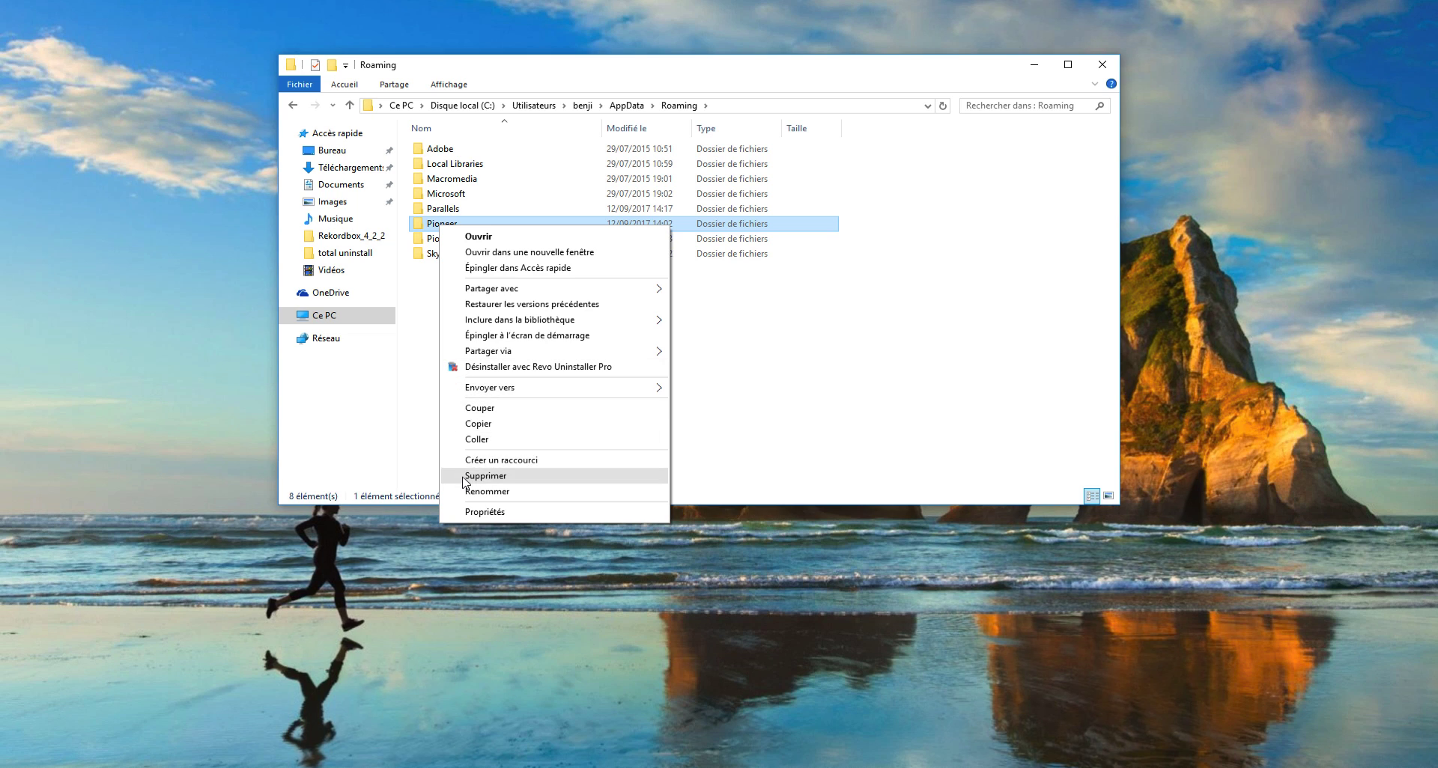
{"action": "left_click", "coordinate": [626, 106]}
{"action": "double_click", "coordinate": [446, 180]}
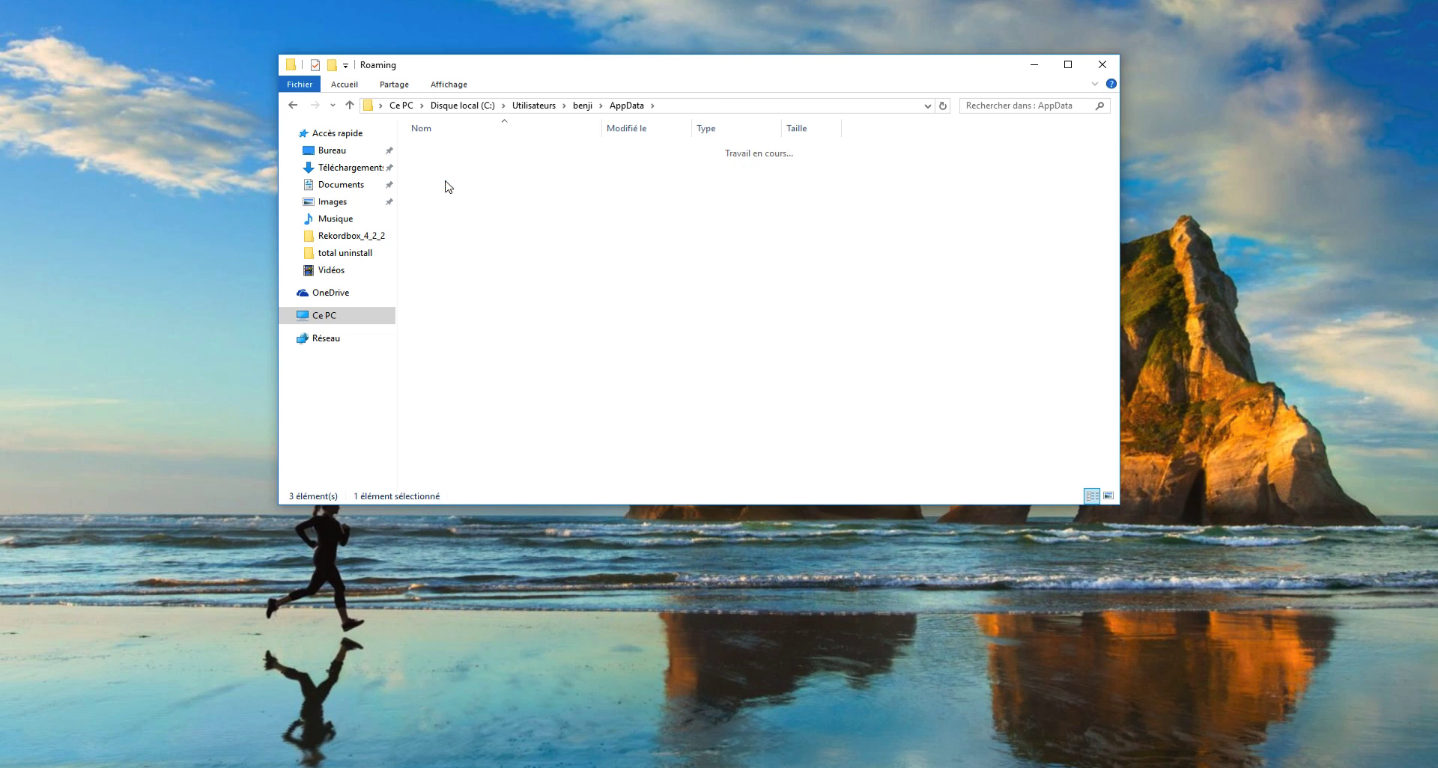
{"action": "left_click", "coordinate": [442, 226]}
{"action": "right_click", "coordinate": [442, 226]}
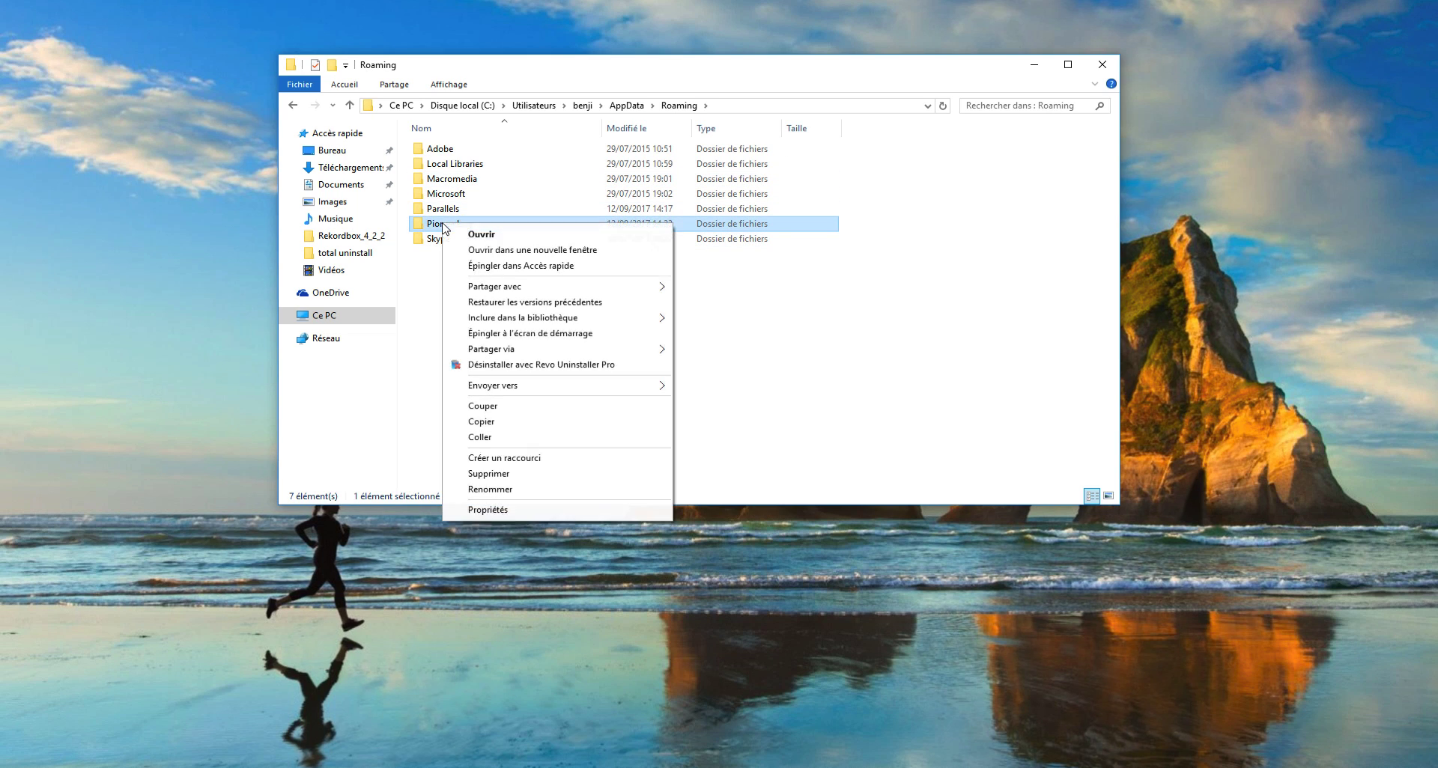
{"action": "left_click", "coordinate": [494, 473]}
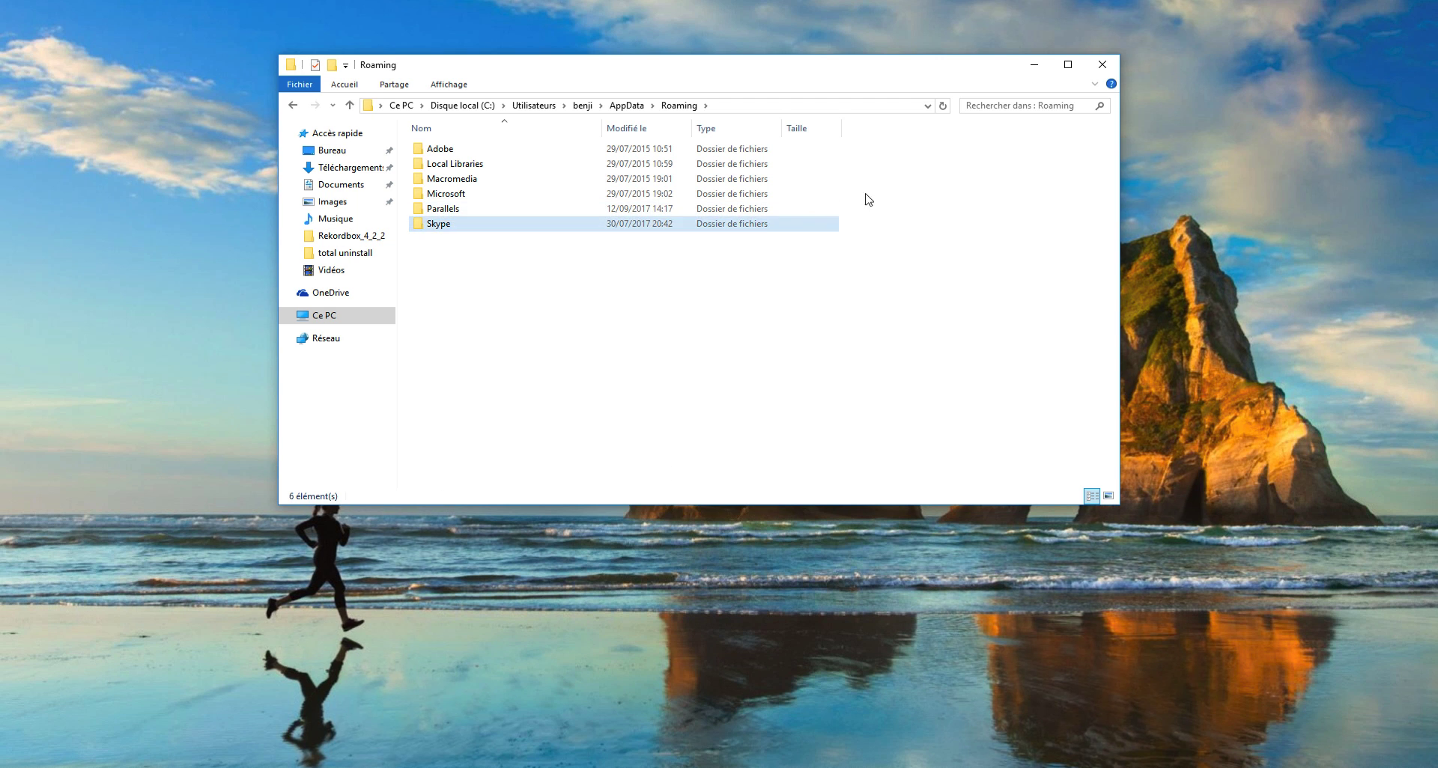
{"action": "left_click", "coordinate": [1102, 65]}
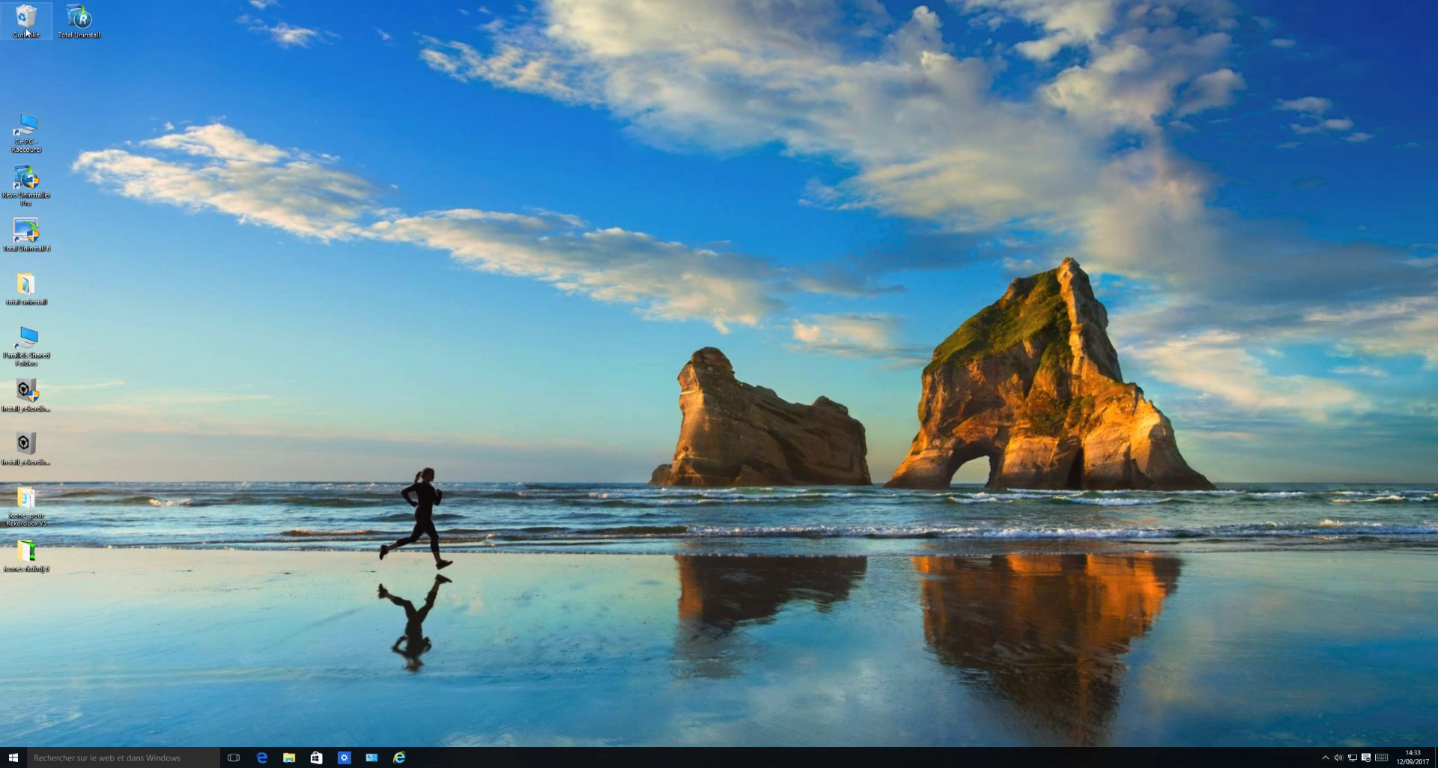
Step: Empty the recycle bin, permanently deleting the two removed folders
{"action": "right_click", "coordinate": [26, 23]}
{"action": "left_click", "coordinate": [71, 45]}
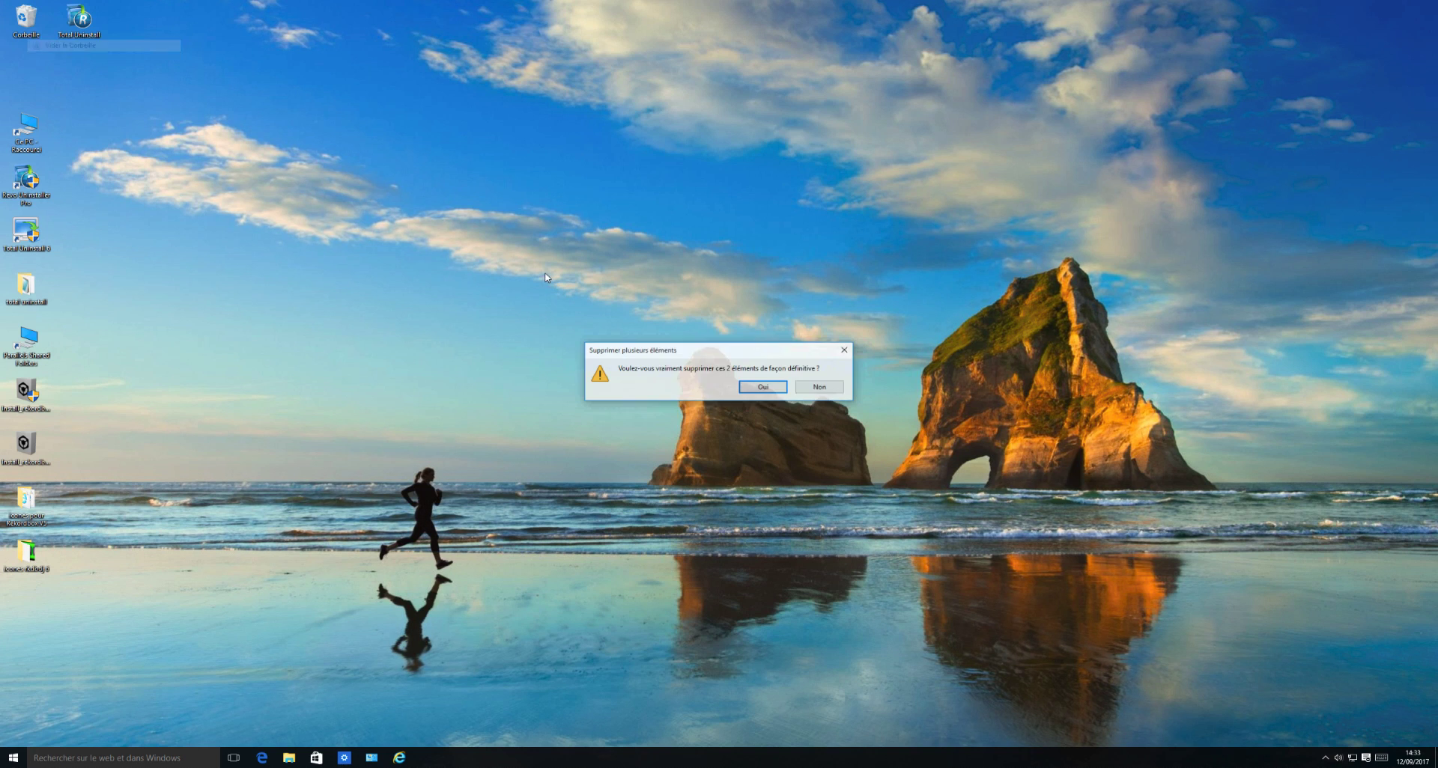
{"action": "left_click", "coordinate": [753, 386]}
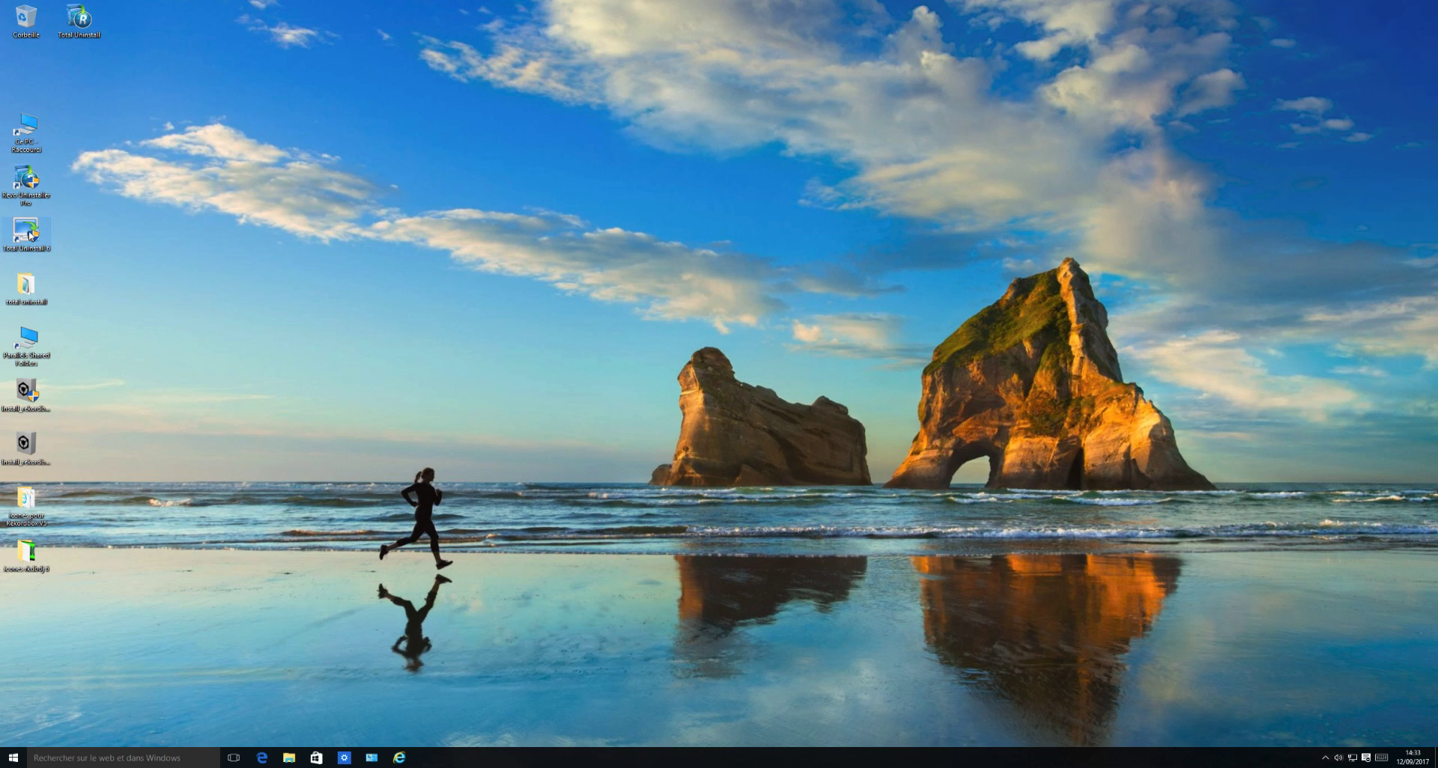
Step: Browse the computer's folders (Ce PC) and open the Documents folder
{"action": "double_click", "coordinate": [27, 343]}
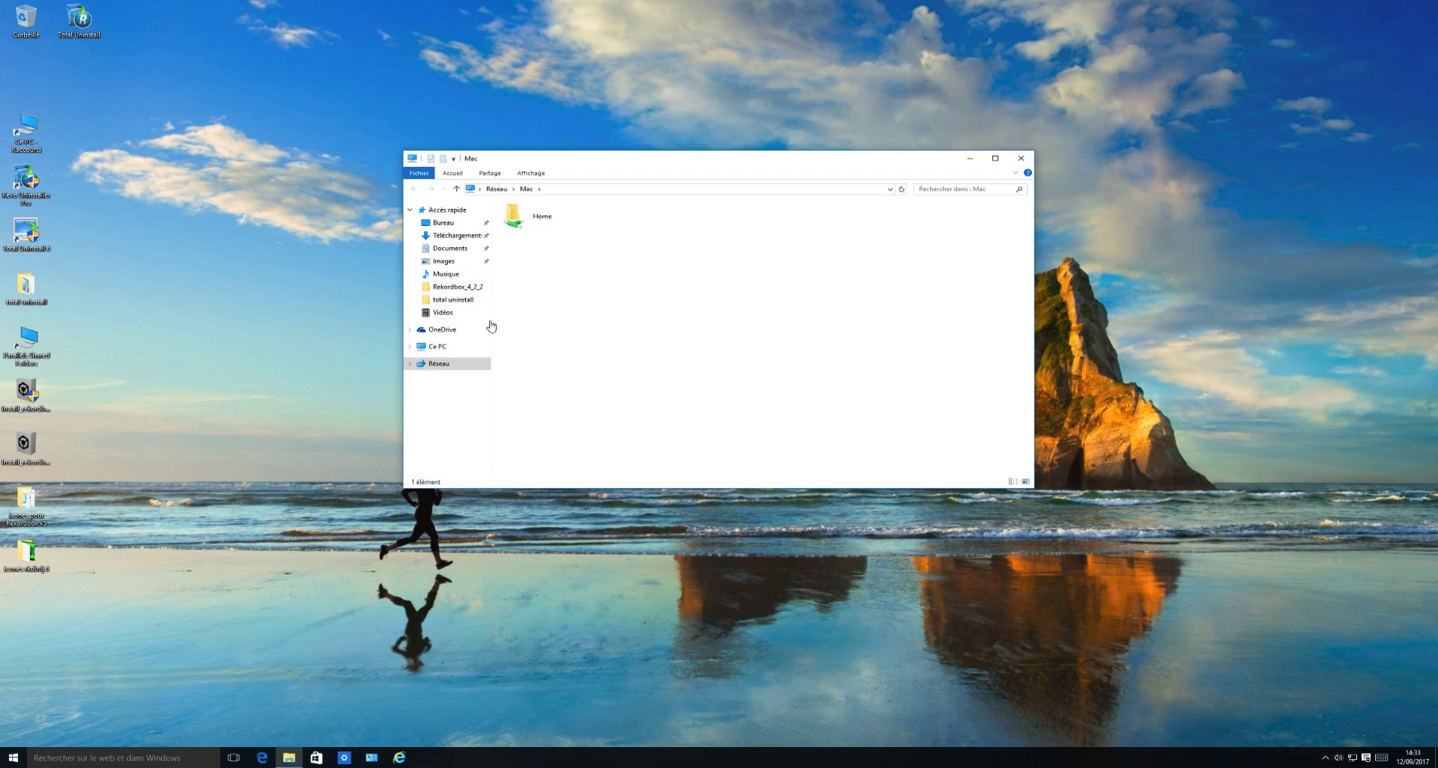
{"action": "left_click", "coordinate": [1022, 160]}
{"action": "double_click", "coordinate": [27, 134]}
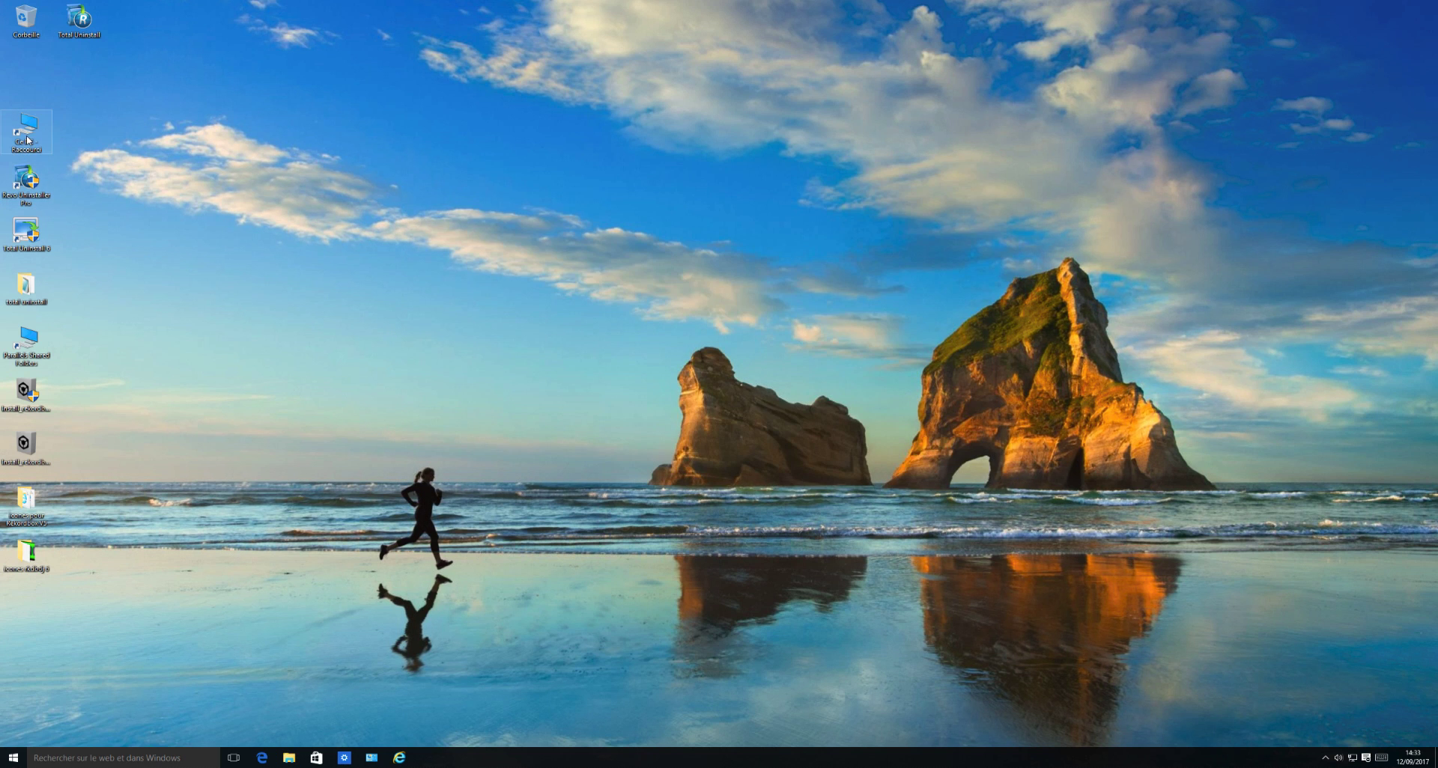
{"action": "double_click", "coordinate": [675, 253]}
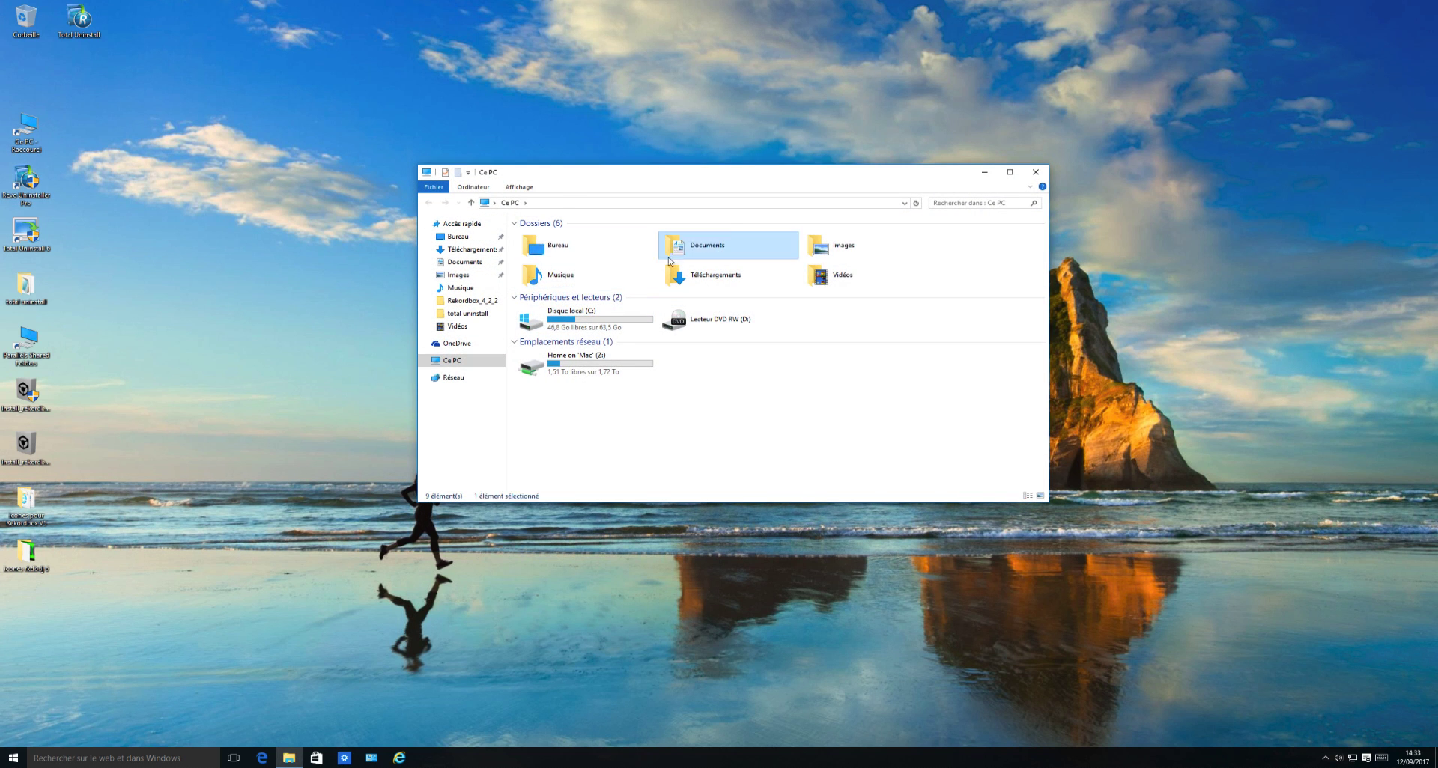
Step: Check the rekordbox folder and the rekordbox_bak_20170912 backup archive in Documents, and close the file window
{"action": "double_click", "coordinate": [547, 236]}
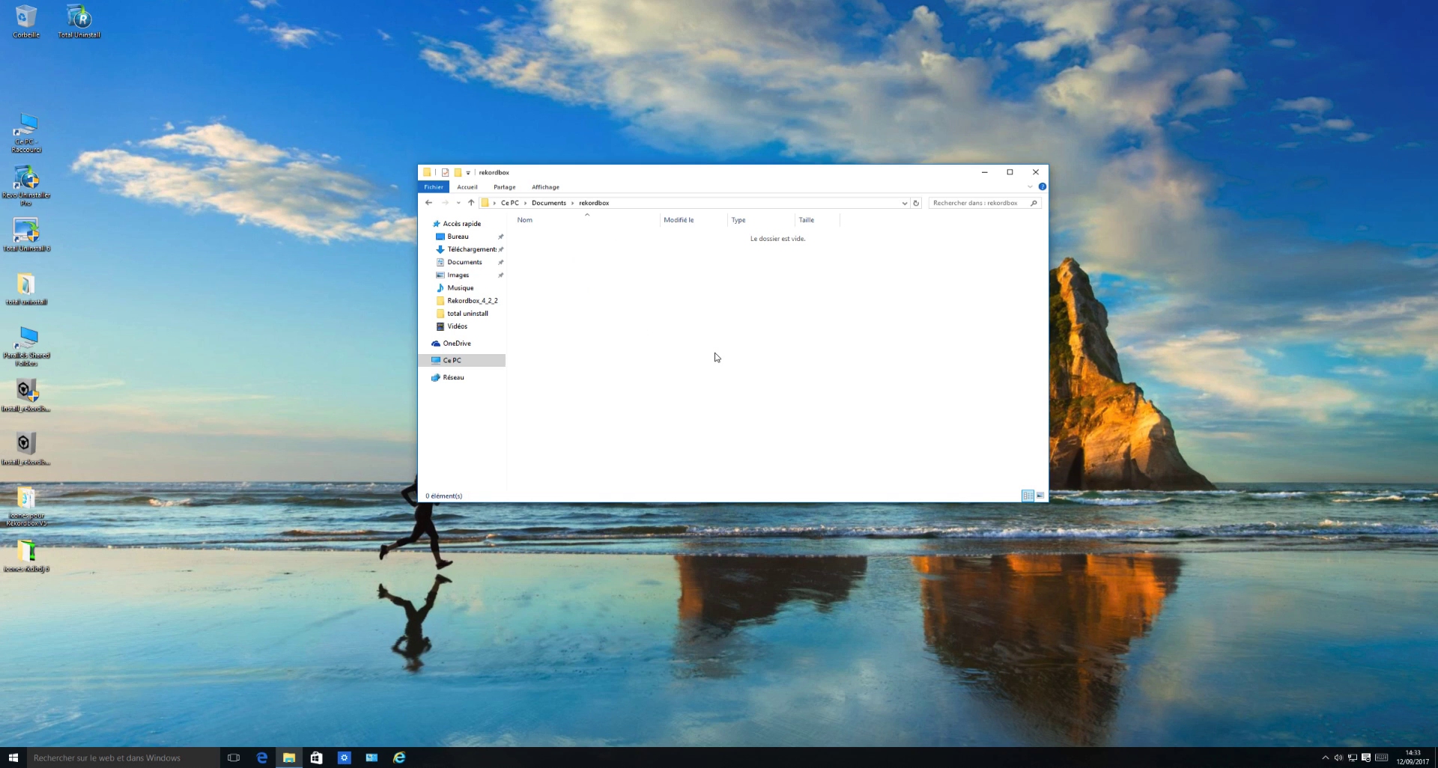
{"action": "left_click", "coordinate": [549, 203]}
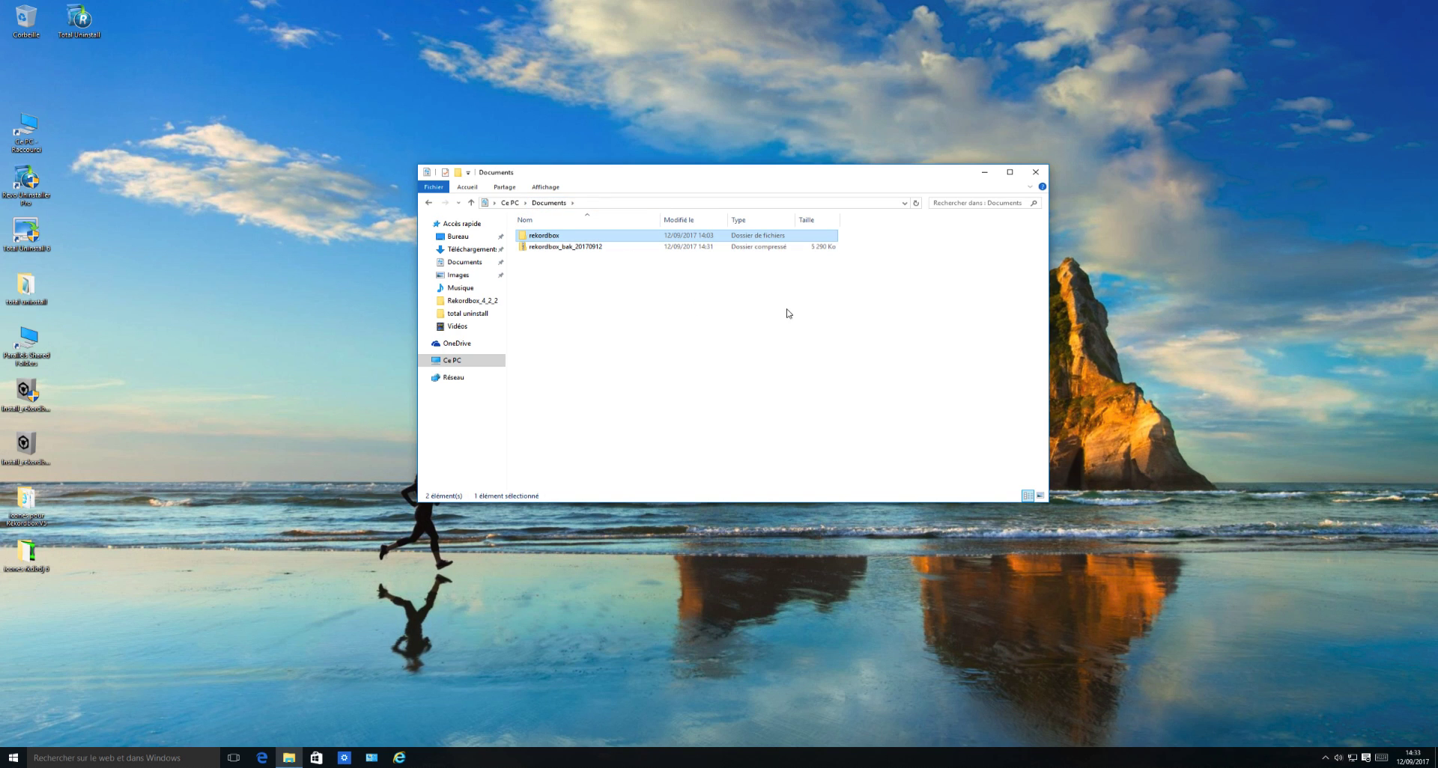
{"action": "left_click", "coordinate": [550, 248]}
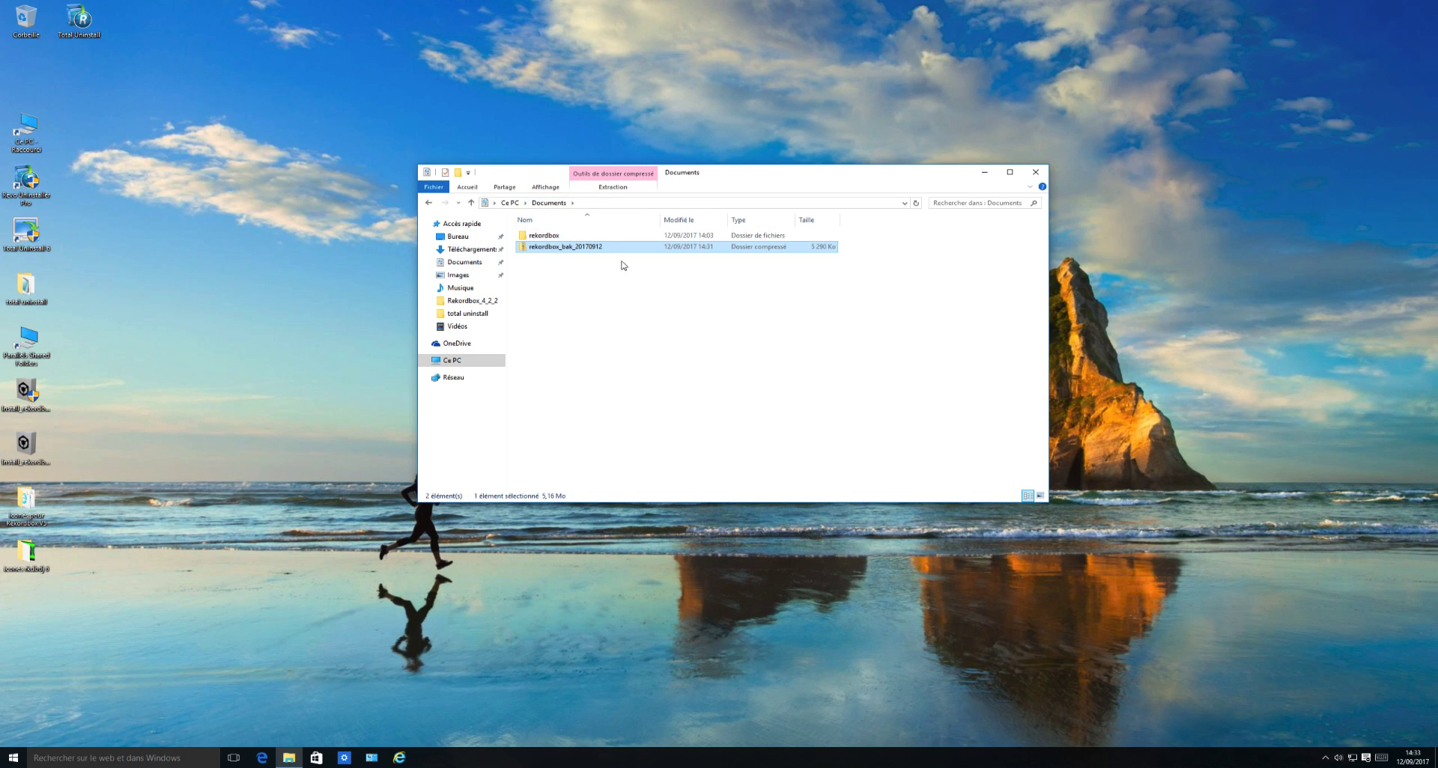
{"action": "left_click", "coordinate": [1036, 172]}
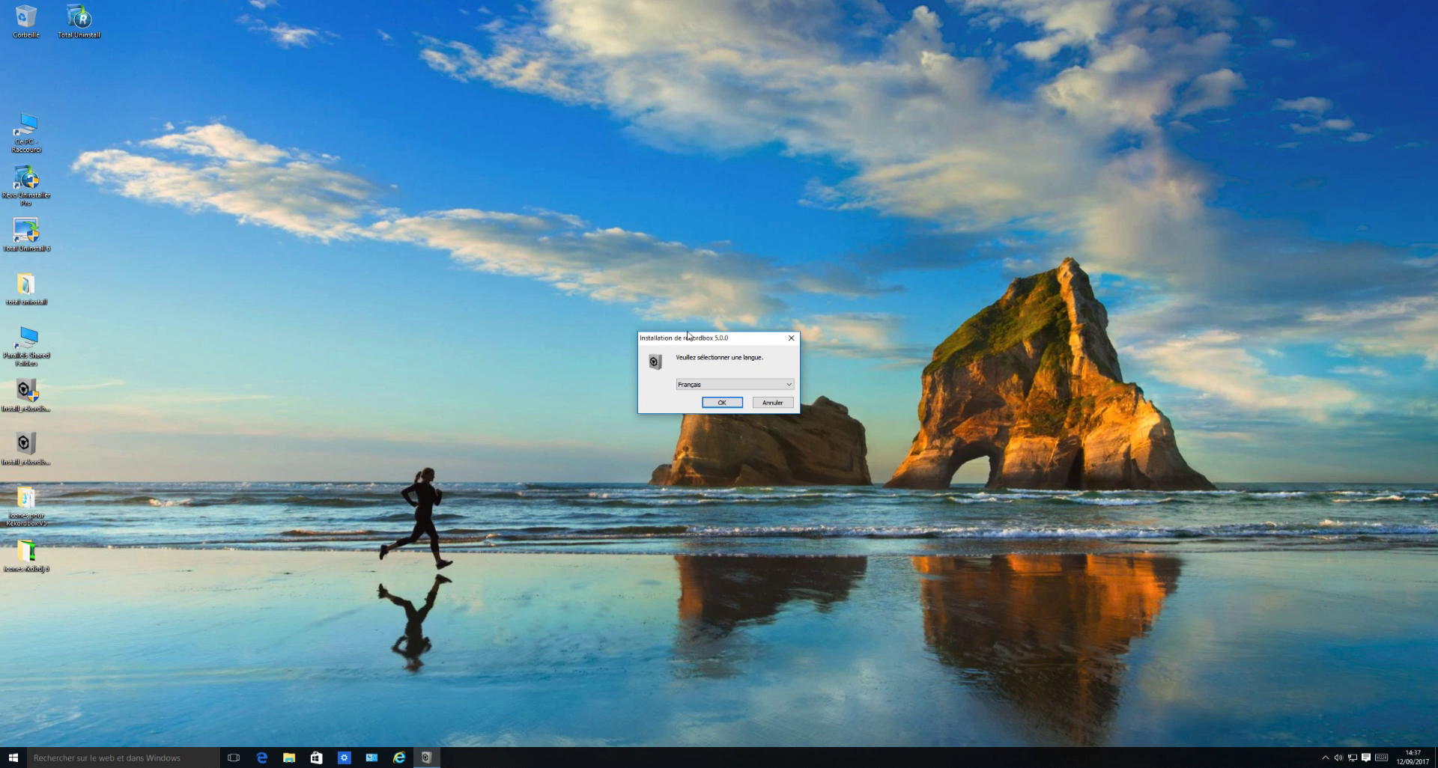
Step: Install rekordbox 5.0.0 in French, accepting the licence agreement and finishing the setup wizard
{"action": "left_click", "coordinate": [723, 403]}
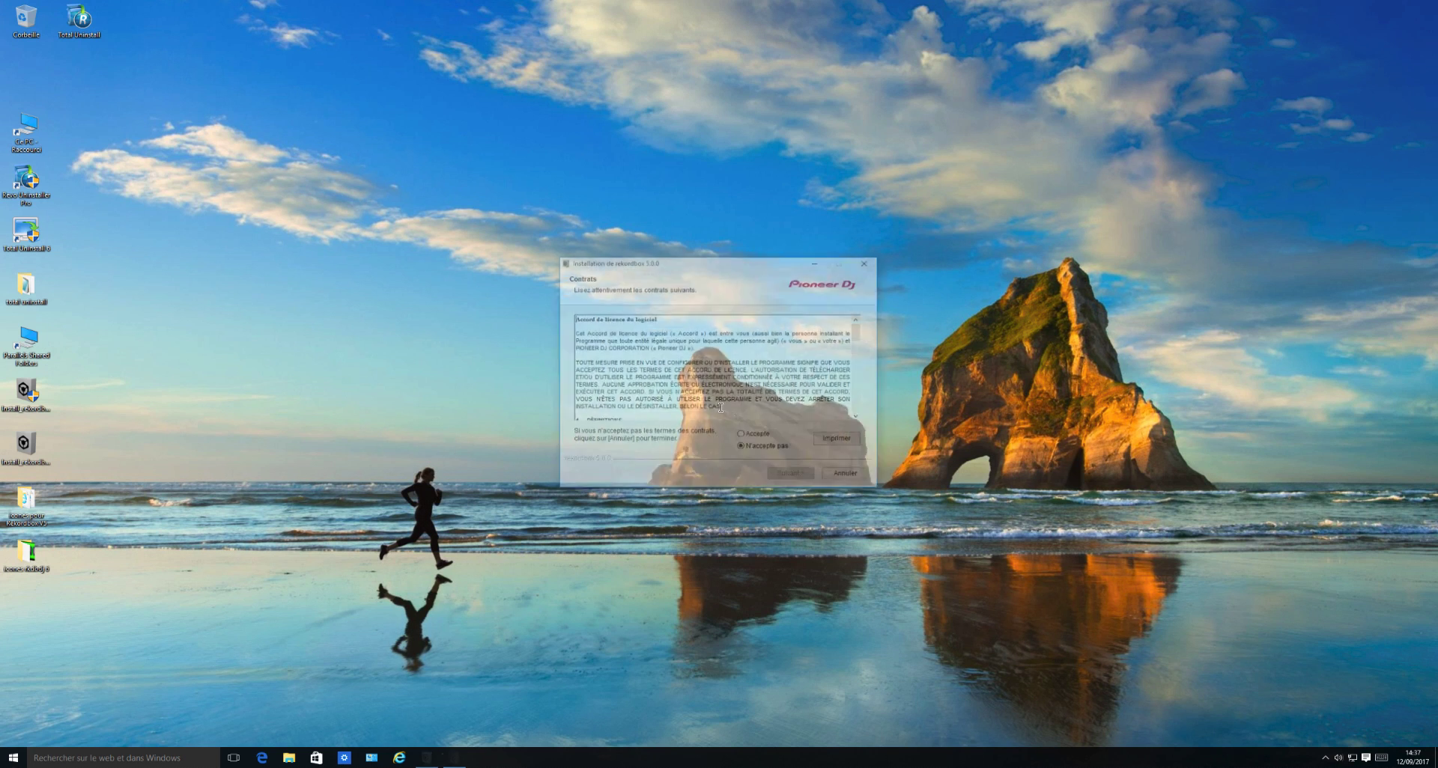
{"action": "left_click", "coordinate": [741, 436]}
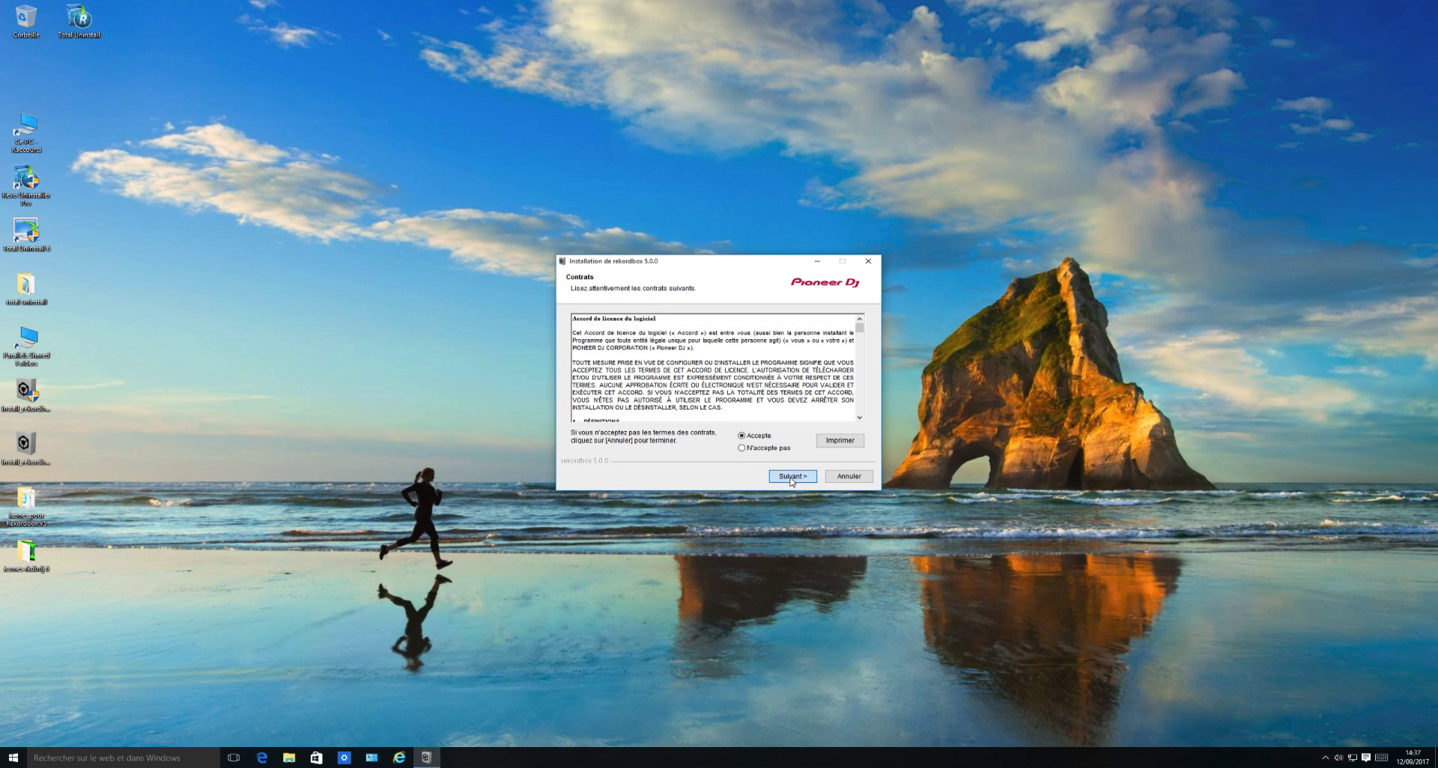
{"action": "left_click", "coordinate": [783, 478]}
{"action": "left_click", "coordinate": [792, 476]}
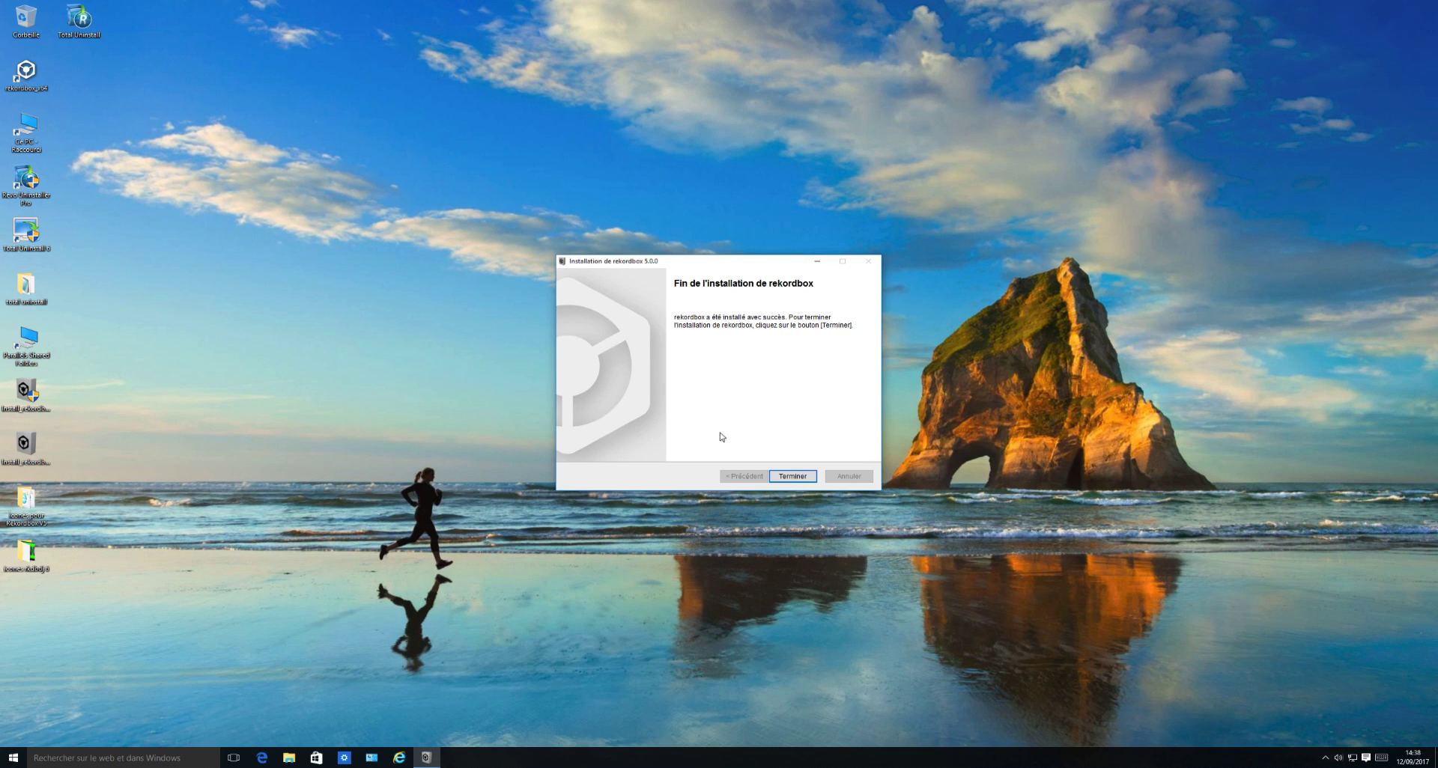
{"action": "left_click", "coordinate": [778, 478]}
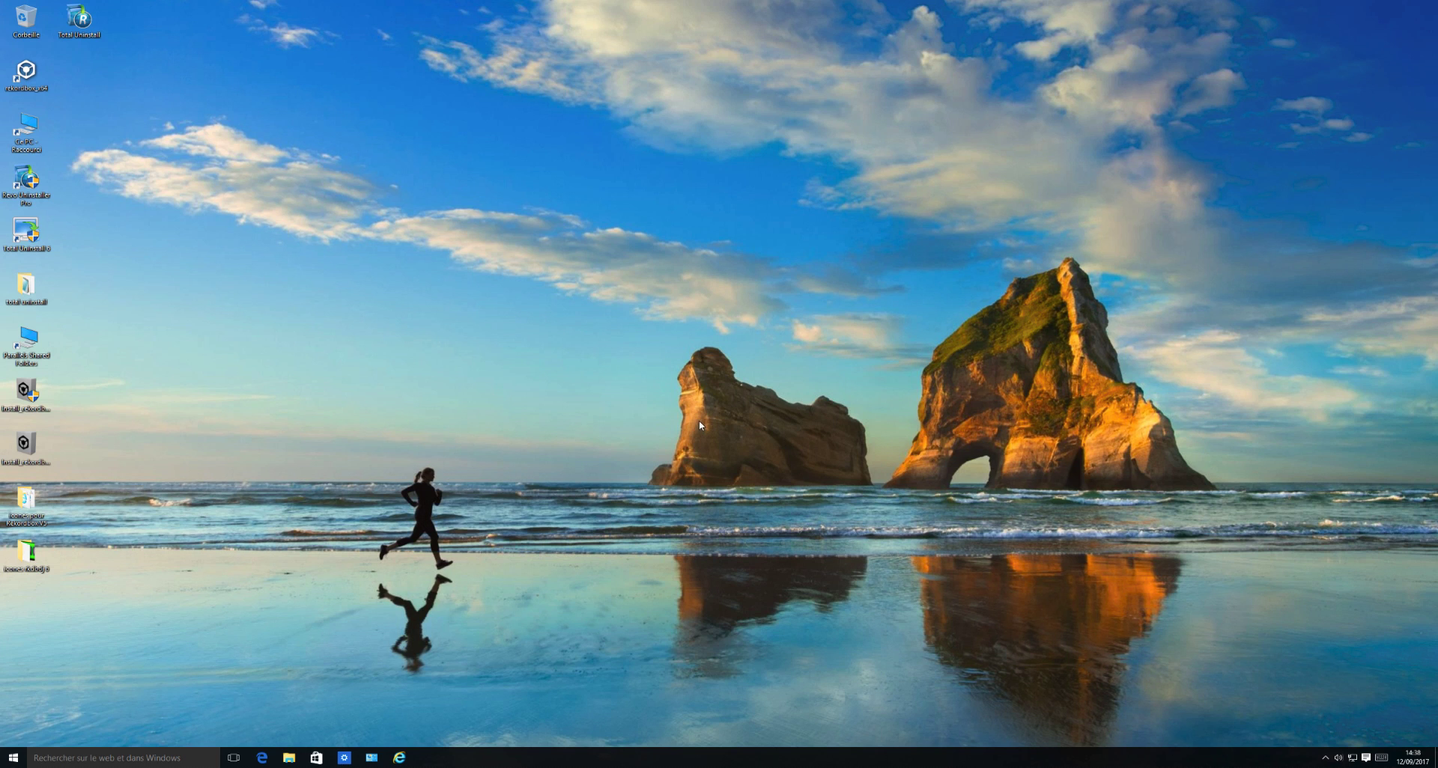
Step: Launch rekordbox, complete the account activation, allow it through the Windows firewall on public networks and dismiss the DJM-S9 notice
{"action": "double_click", "coordinate": [32, 68]}
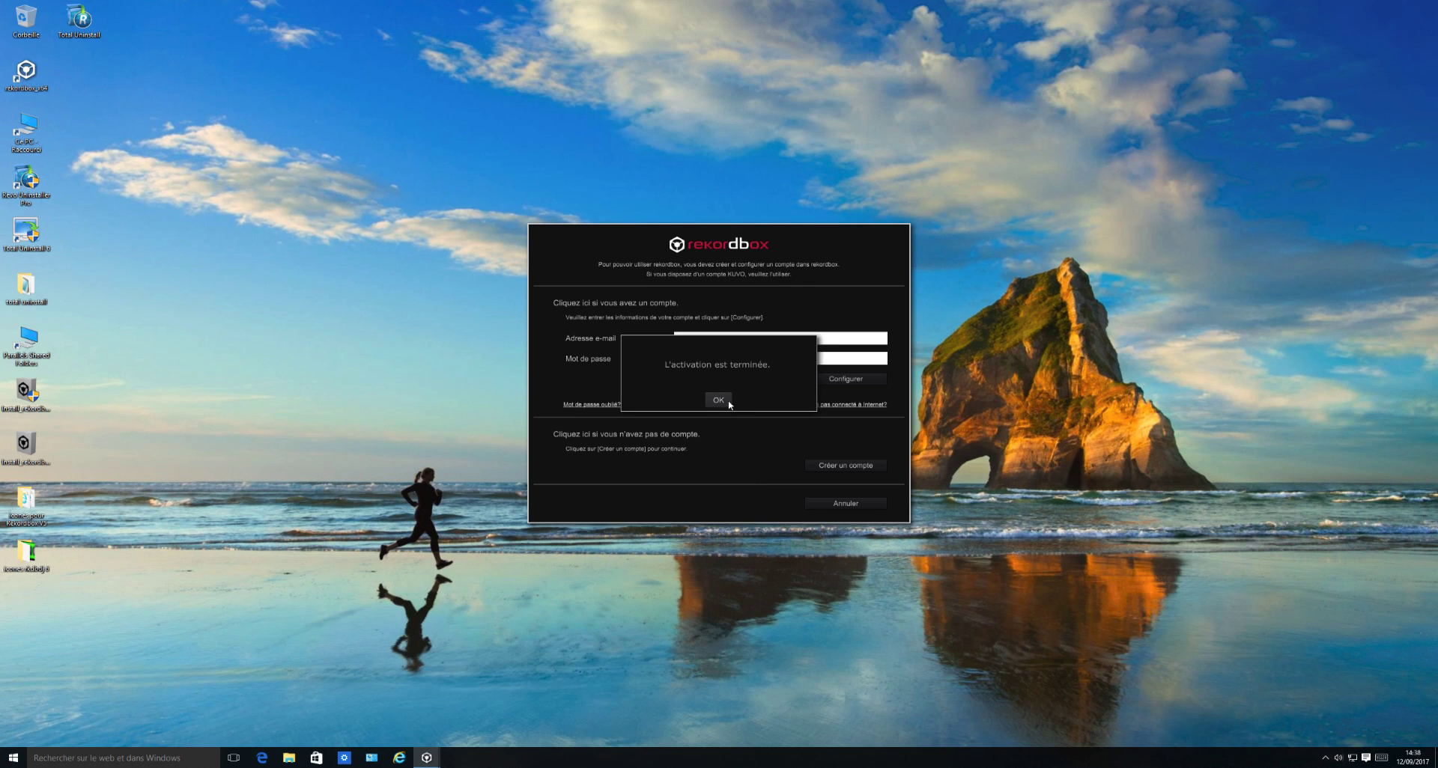
{"action": "left_click", "coordinate": [722, 402]}
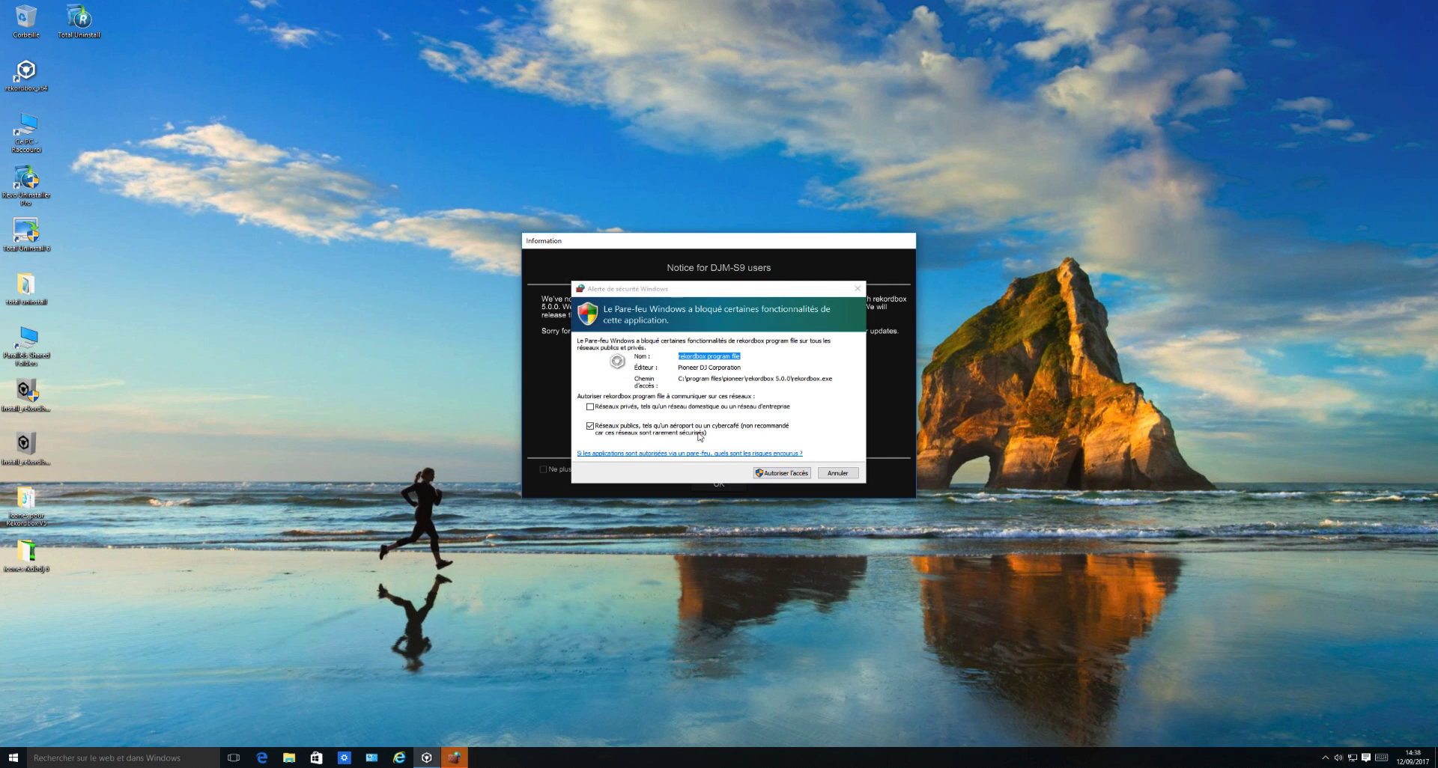
{"action": "left_click", "coordinate": [770, 475]}
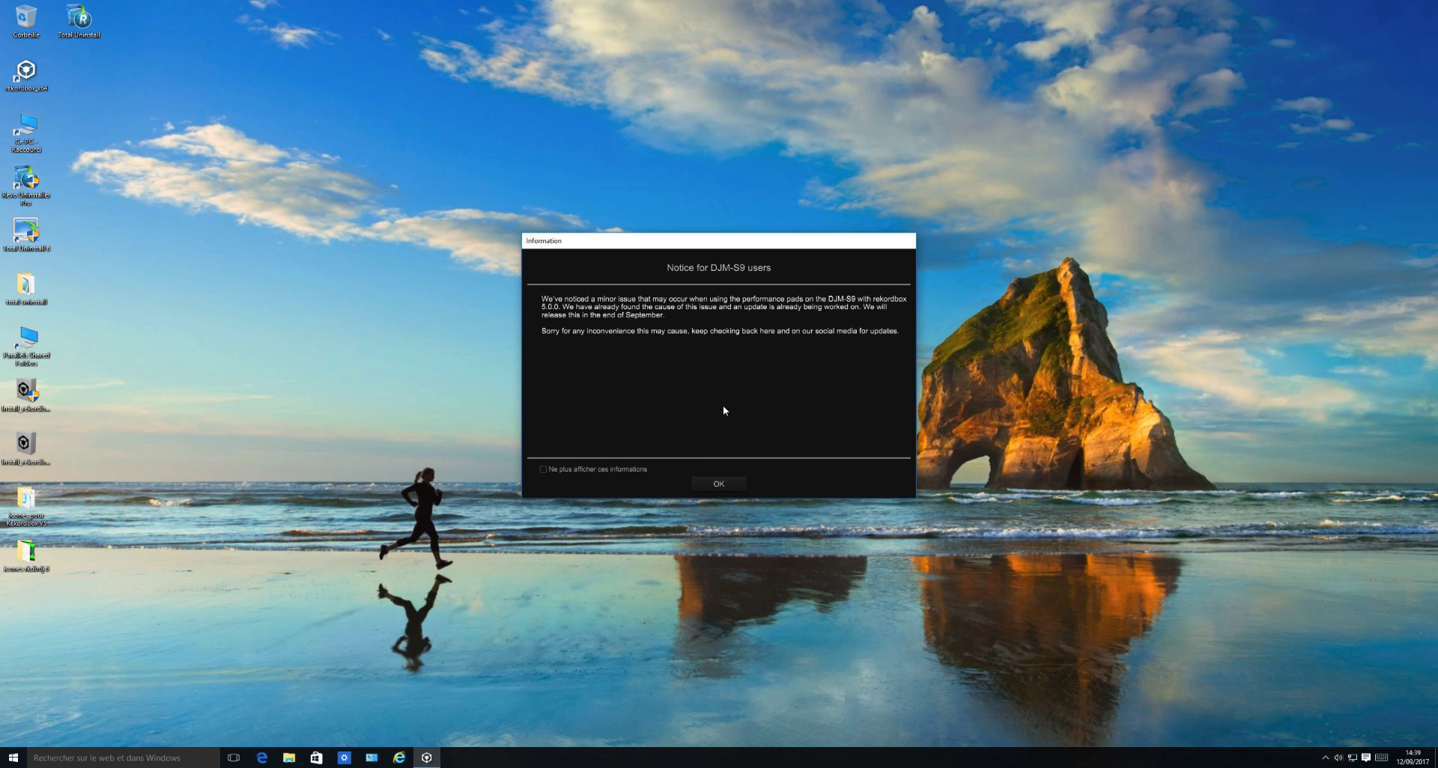
{"action": "left_click", "coordinate": [719, 484]}
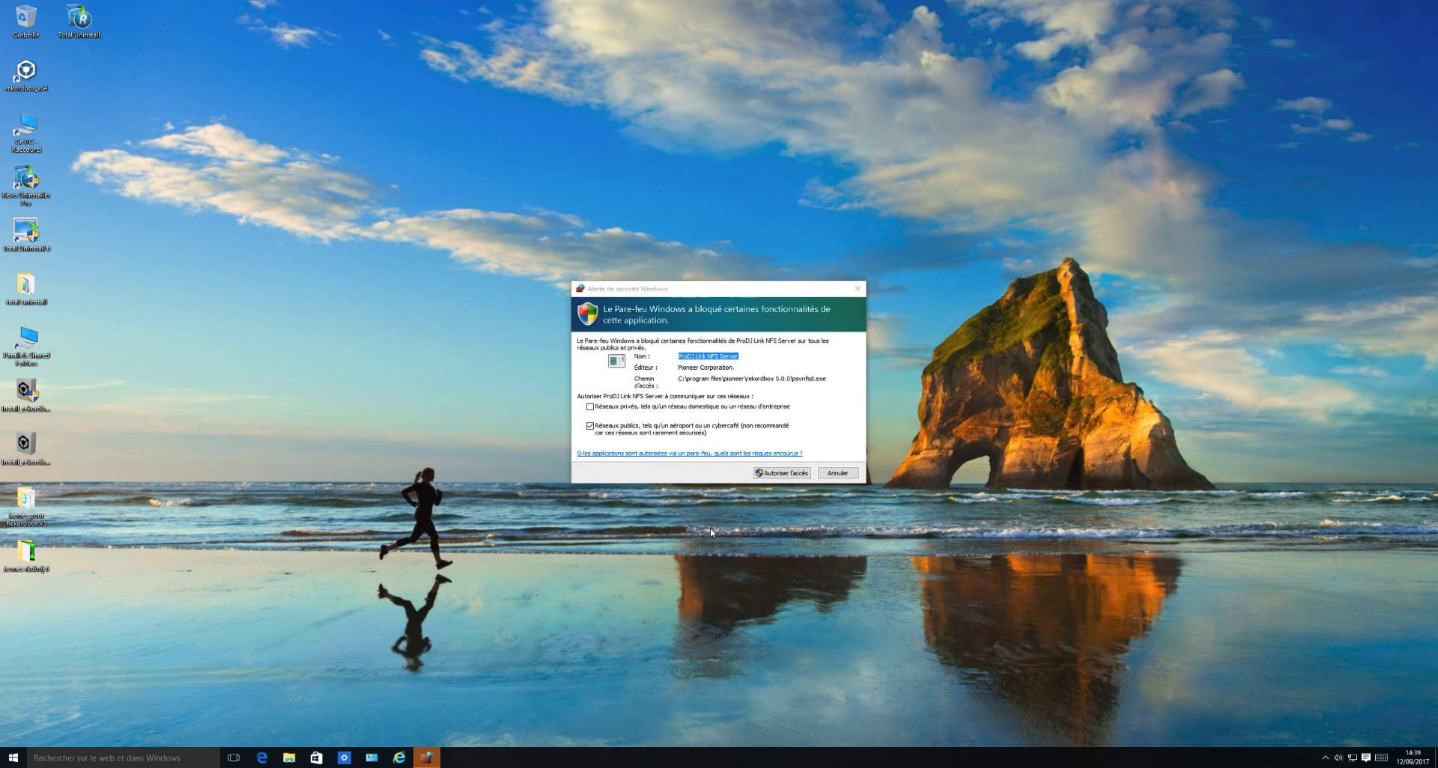
Step: Allow ProDJ Link NFS Server through the firewall and complete the usage and KUVO prompts, keeping track information public
{"action": "left_click", "coordinate": [780, 473]}
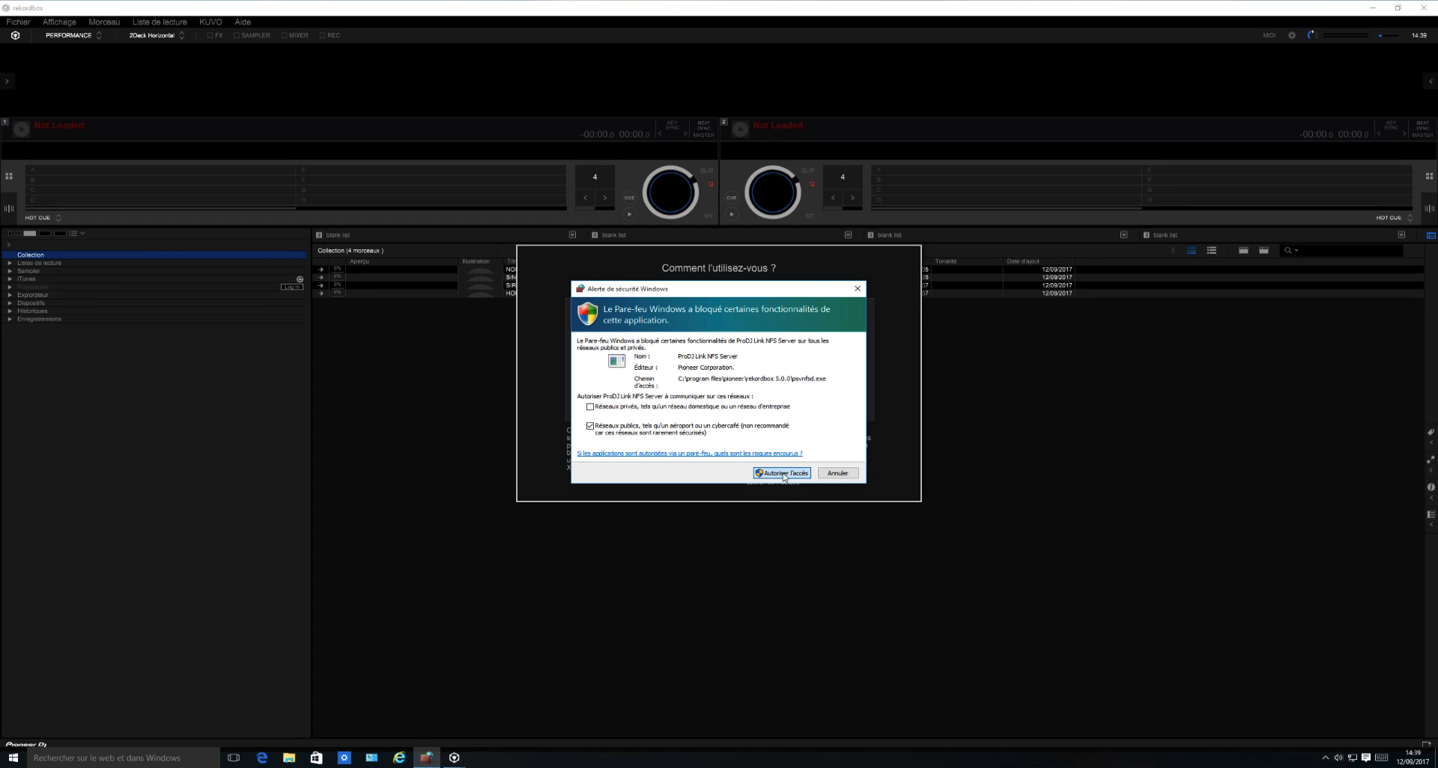
{"action": "left_click", "coordinate": [782, 474]}
{"action": "left_click", "coordinate": [666, 472]}
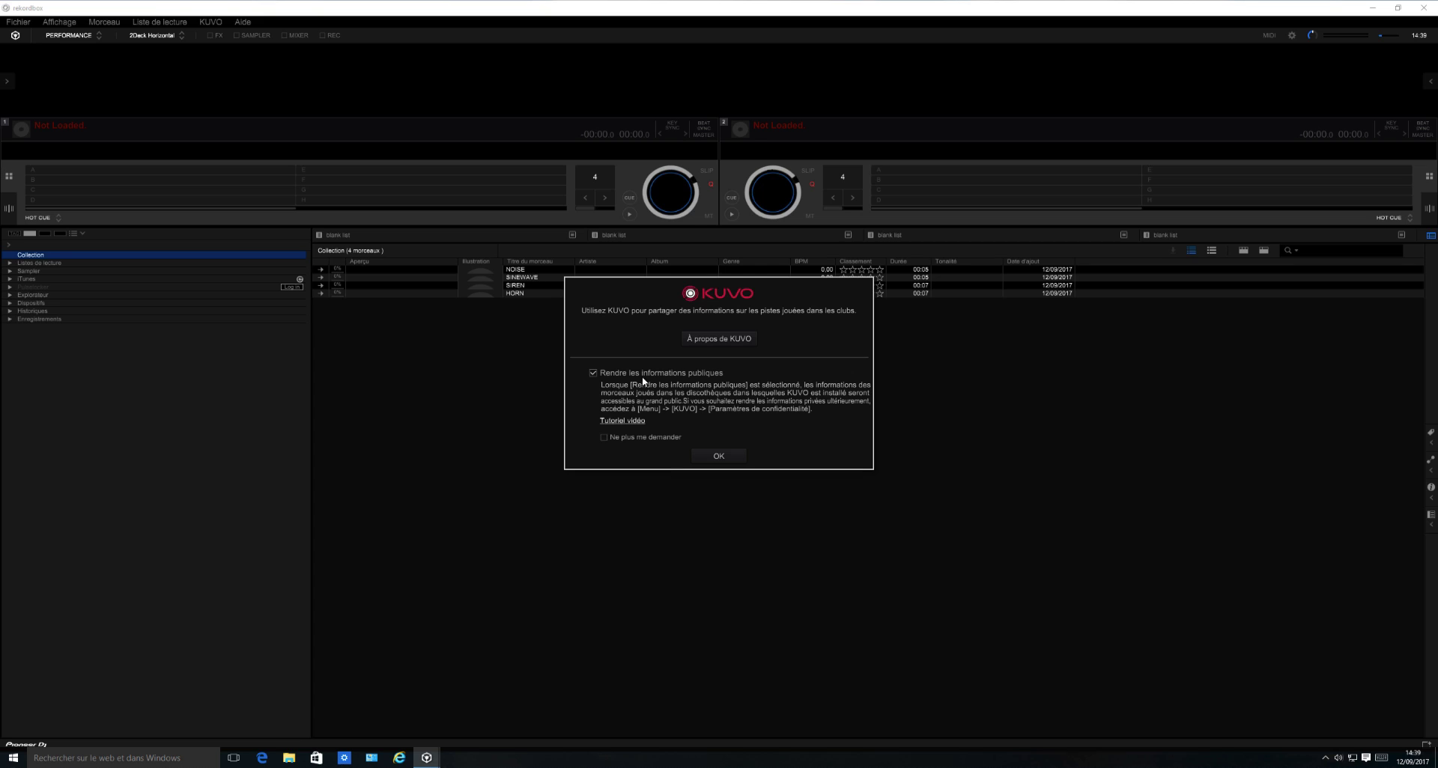
{"action": "left_click", "coordinate": [716, 457]}
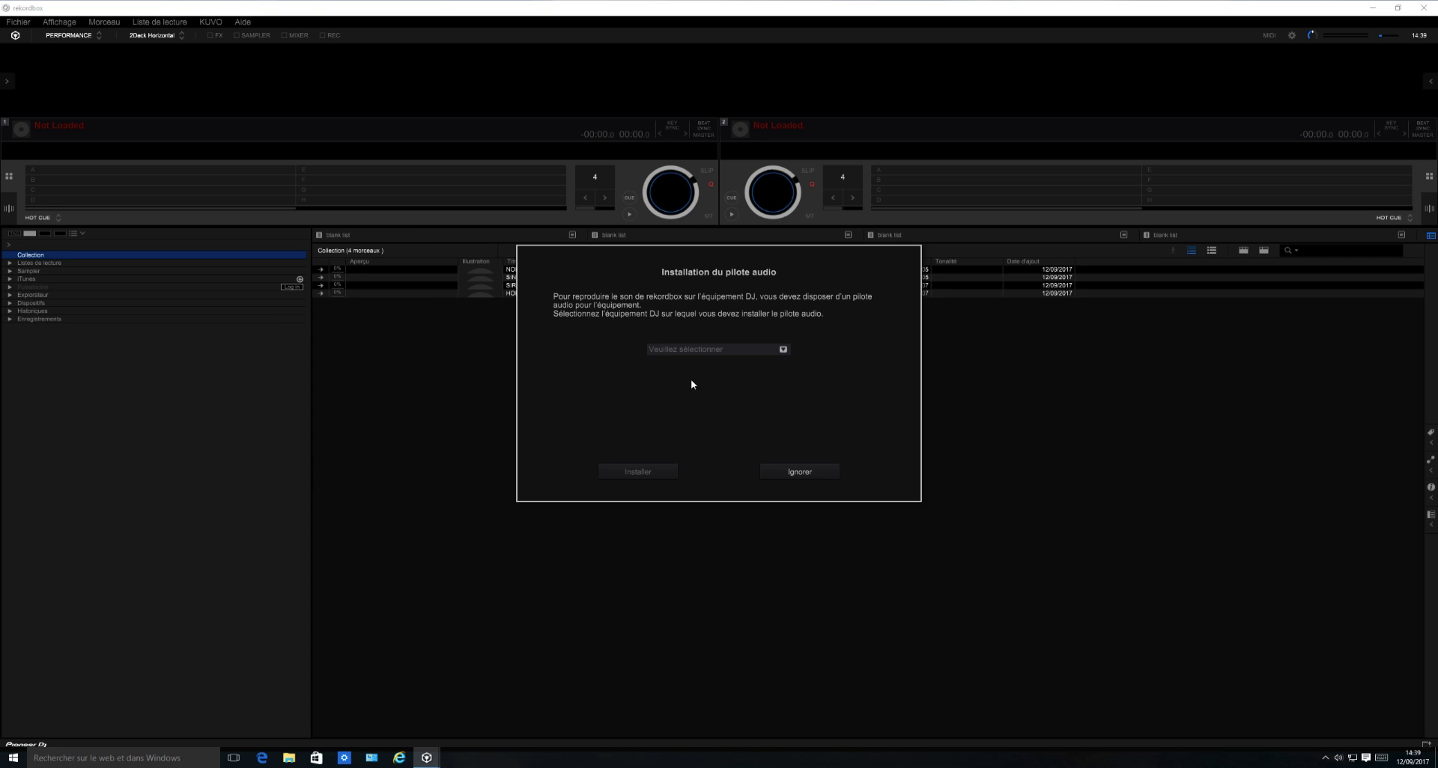
Step: Install the DDJ-SZ audio driver in French, accepting its licence agreement, and finish the audio driver setup
{"action": "left_click", "coordinate": [782, 350]}
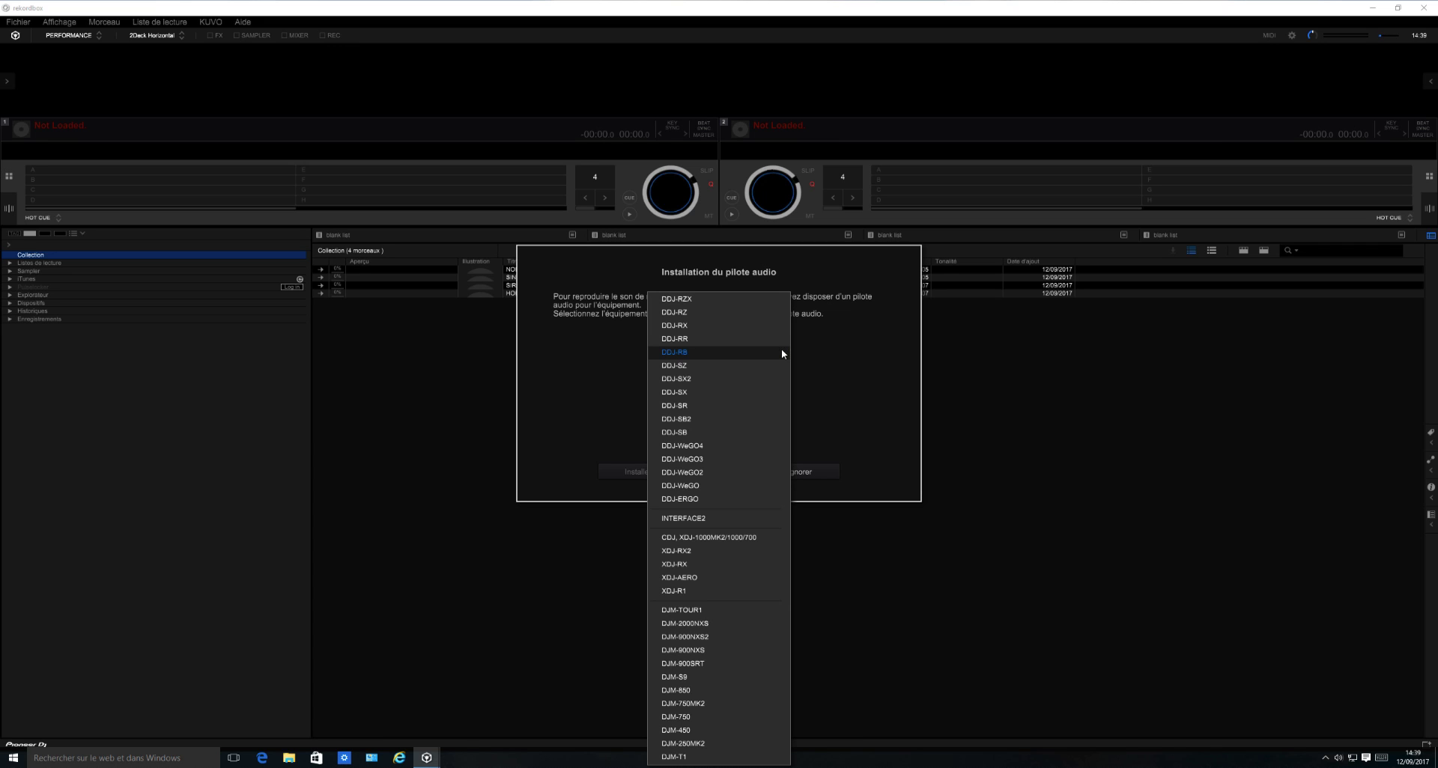
{"action": "left_click", "coordinate": [678, 366]}
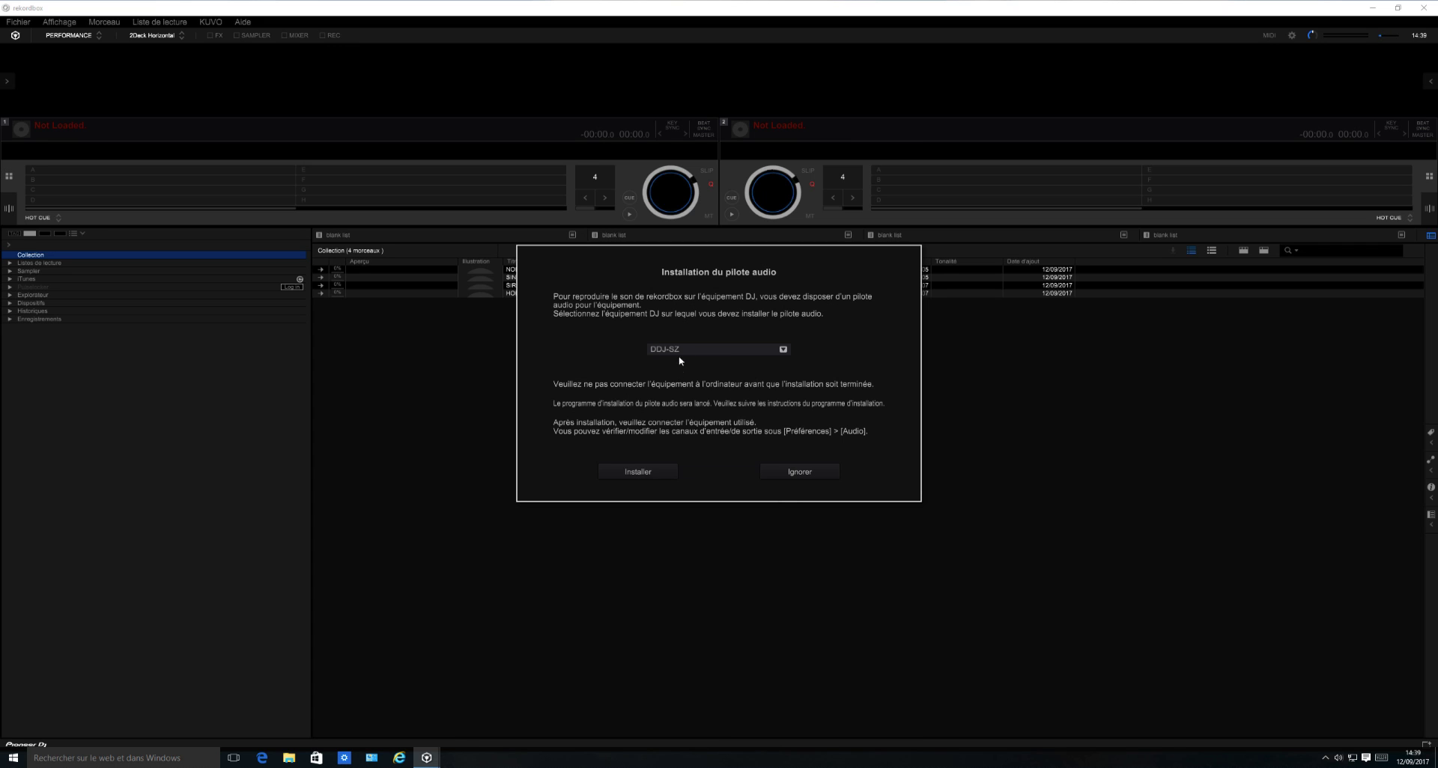
{"action": "left_click", "coordinate": [635, 473]}
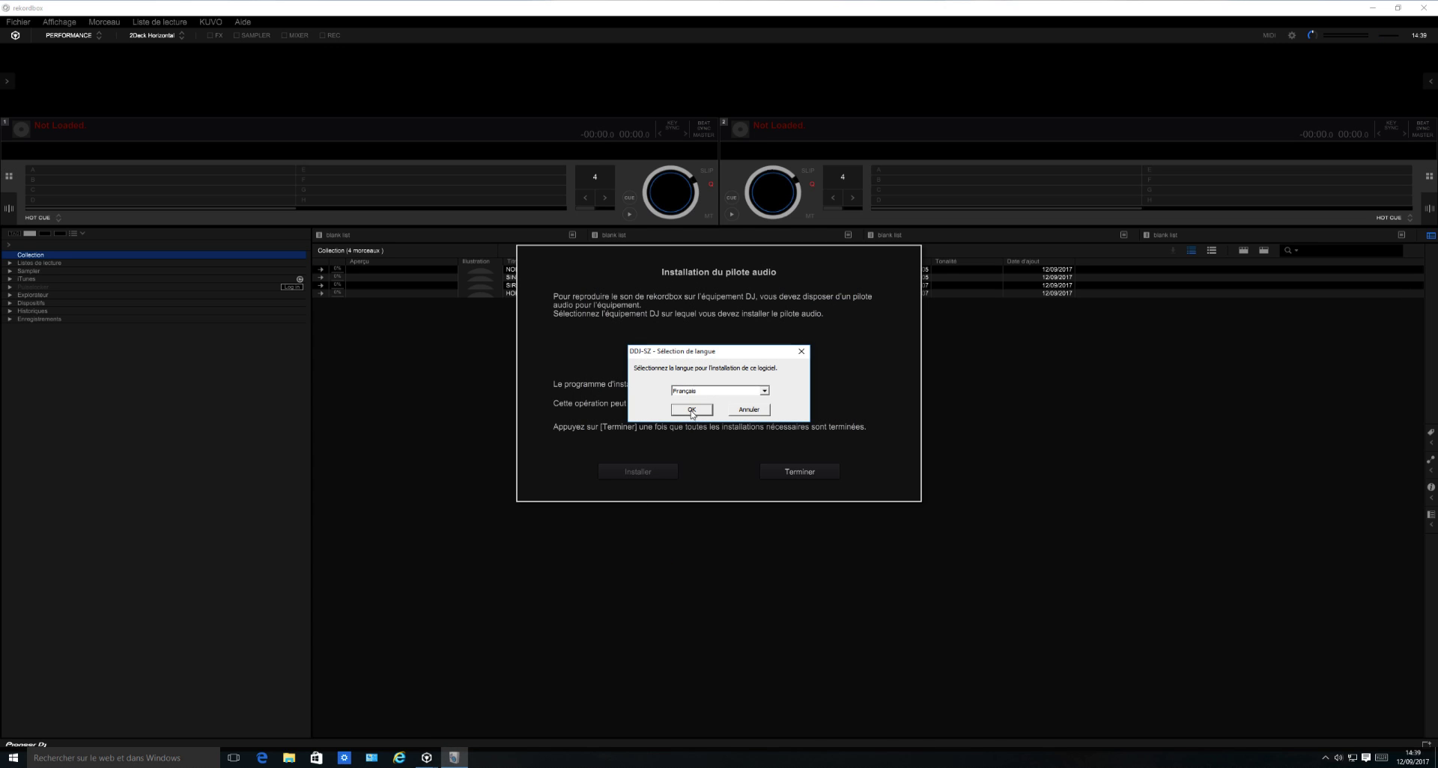
{"action": "left_click", "coordinate": [691, 409]}
{"action": "left_click", "coordinate": [587, 454]}
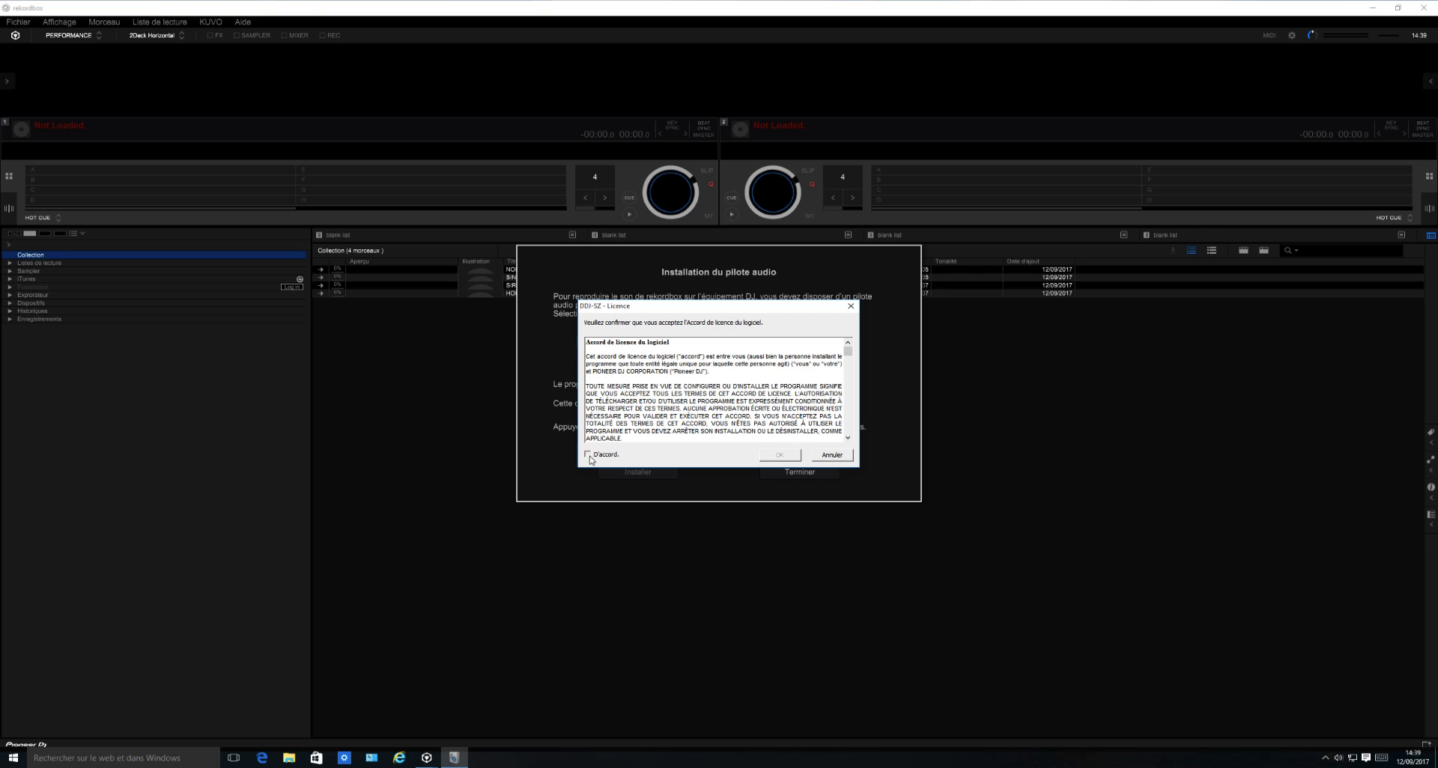
{"action": "left_click", "coordinate": [778, 455]}
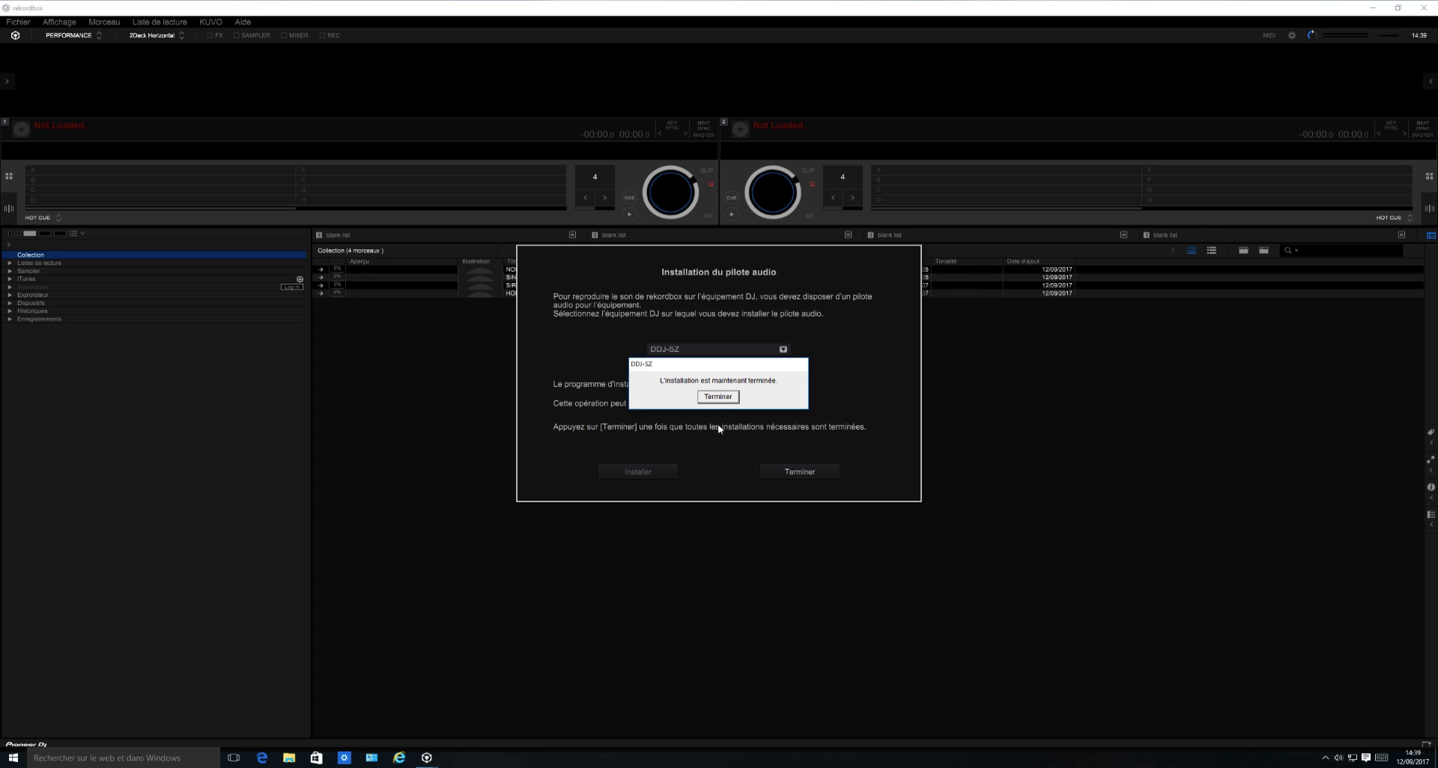
{"action": "left_click", "coordinate": [719, 397]}
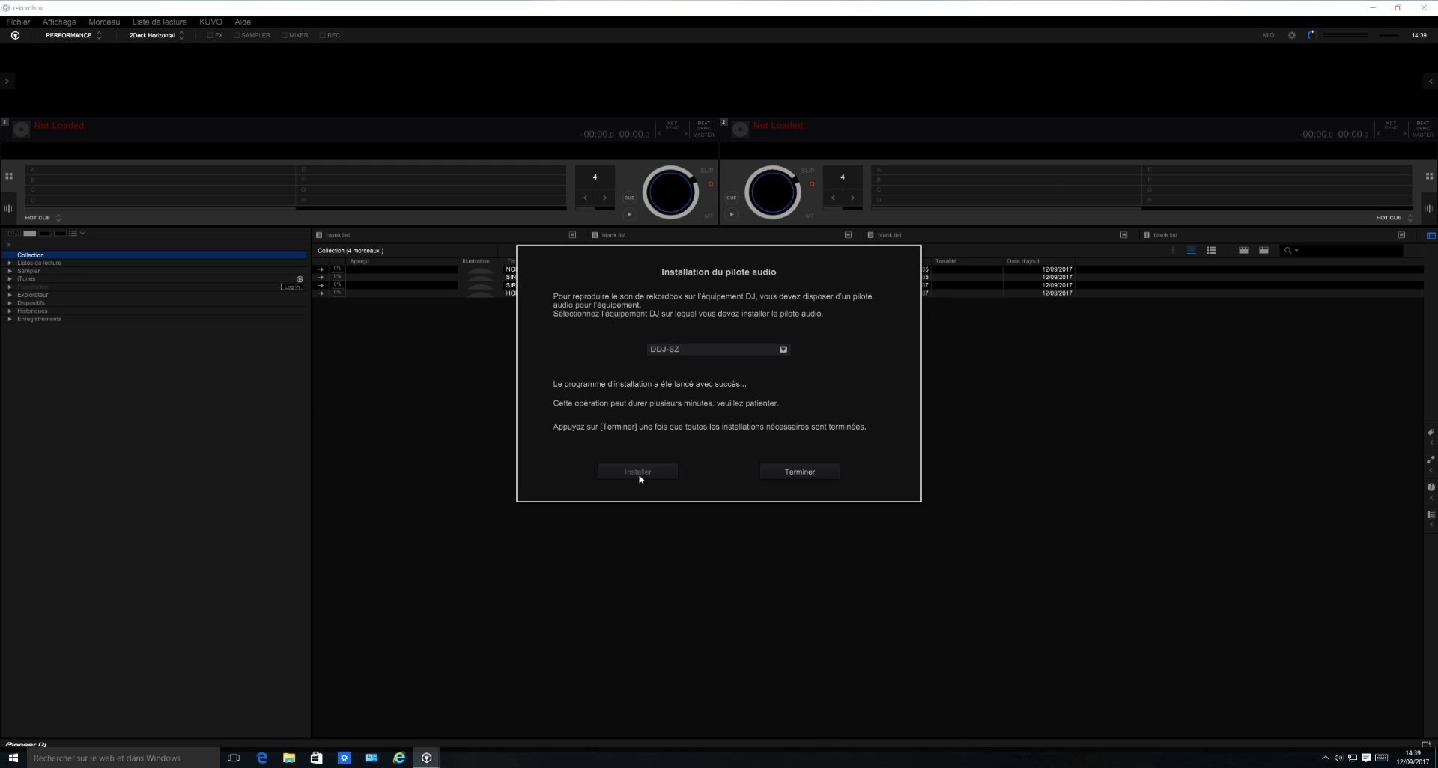
{"action": "left_click", "coordinate": [805, 472]}
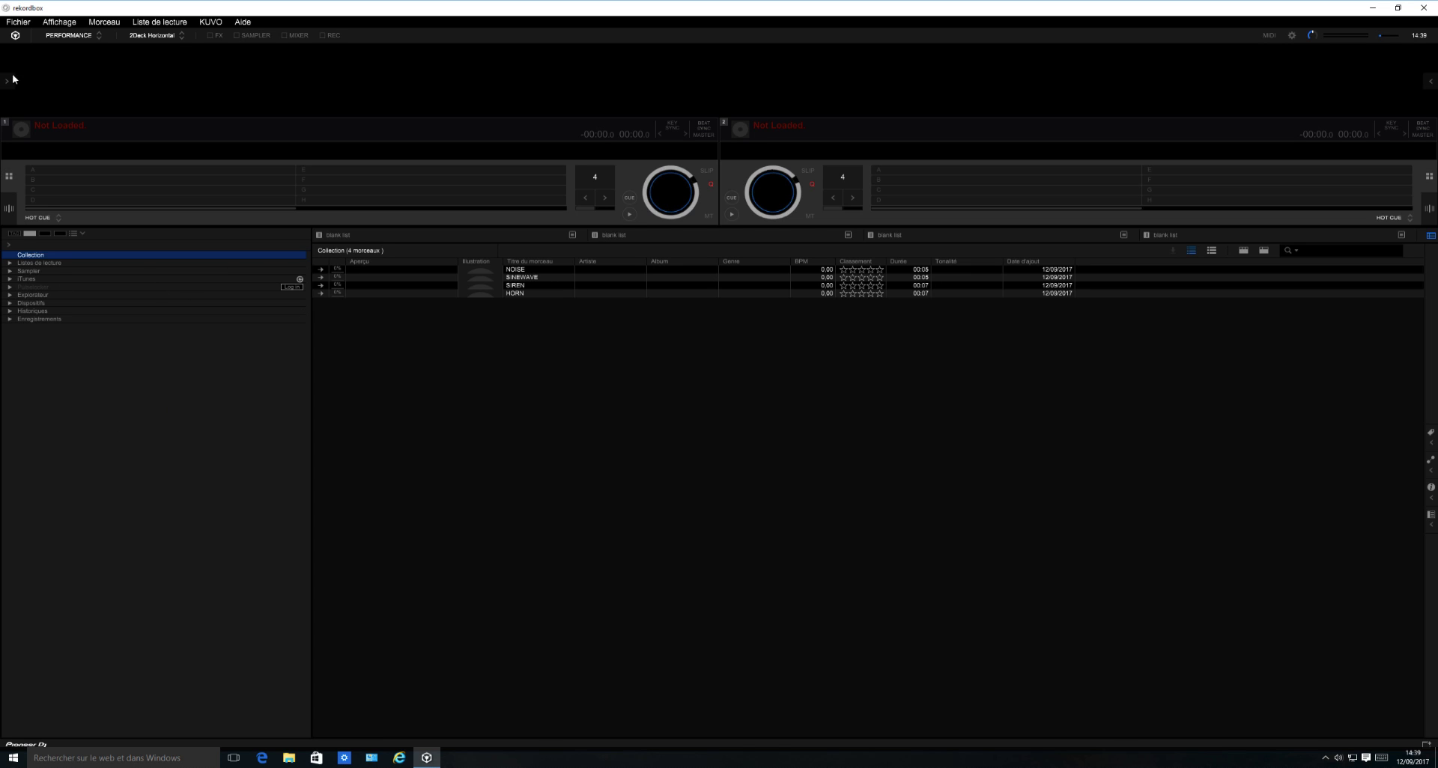
Step: Activate the rekordbox dj licence in the licence preferences
{"action": "left_click", "coordinate": [1290, 35]}
{"action": "left_click", "coordinate": [838, 198]}
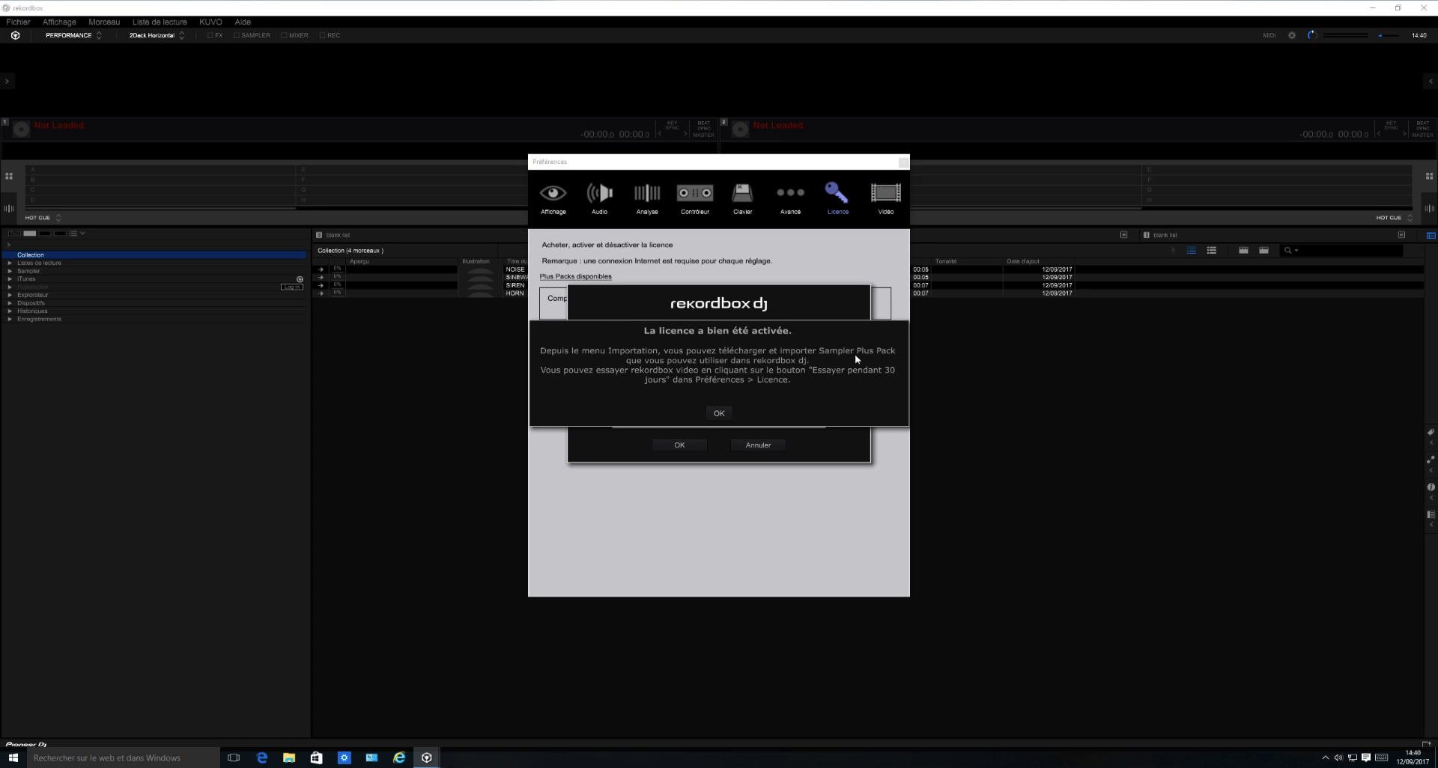
{"action": "left_click", "coordinate": [728, 415]}
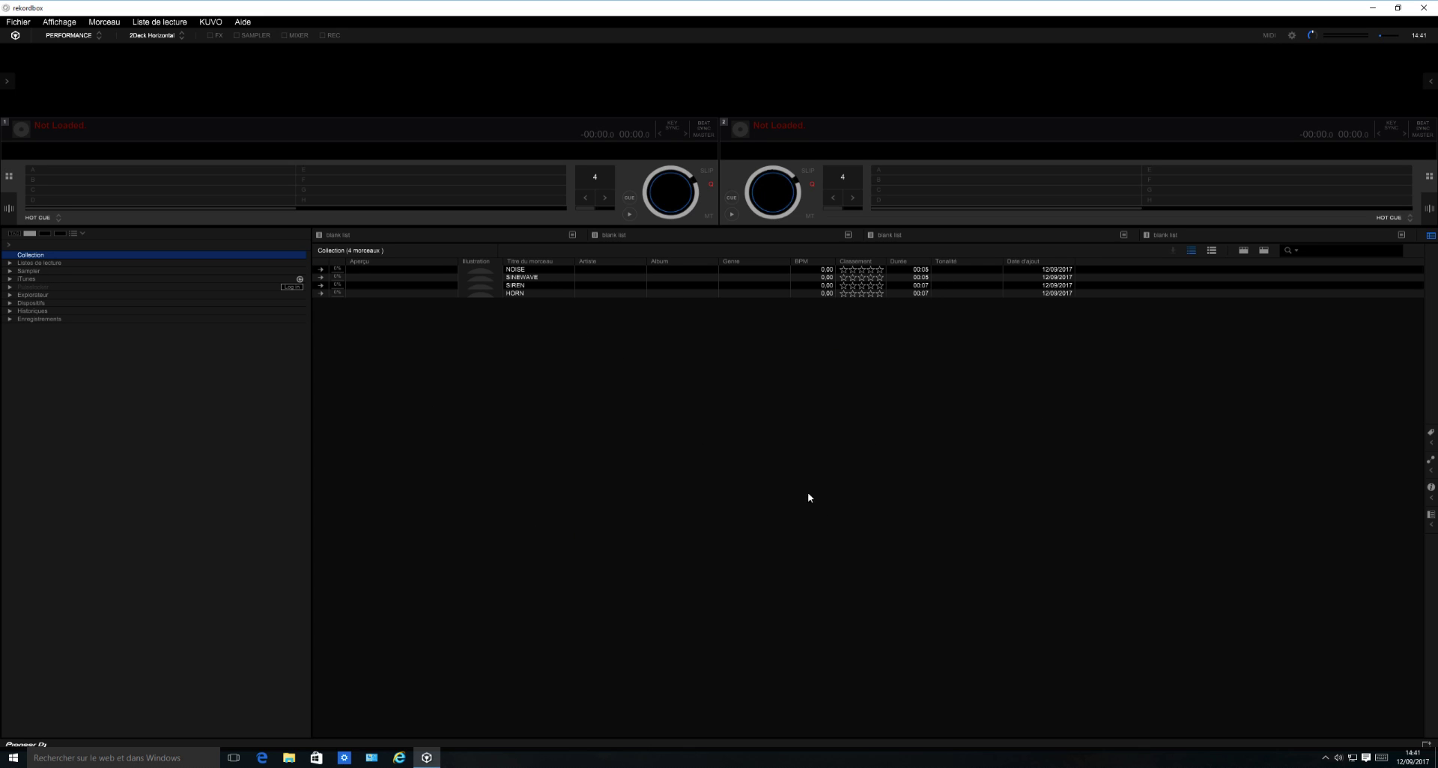
Step: Restore the collection from the rekordbox_bak_20170912 backup in Documents, replacing the current library
{"action": "left_click", "coordinate": [18, 22]}
{"action": "mouse_move", "coordinate": [99, 72]}
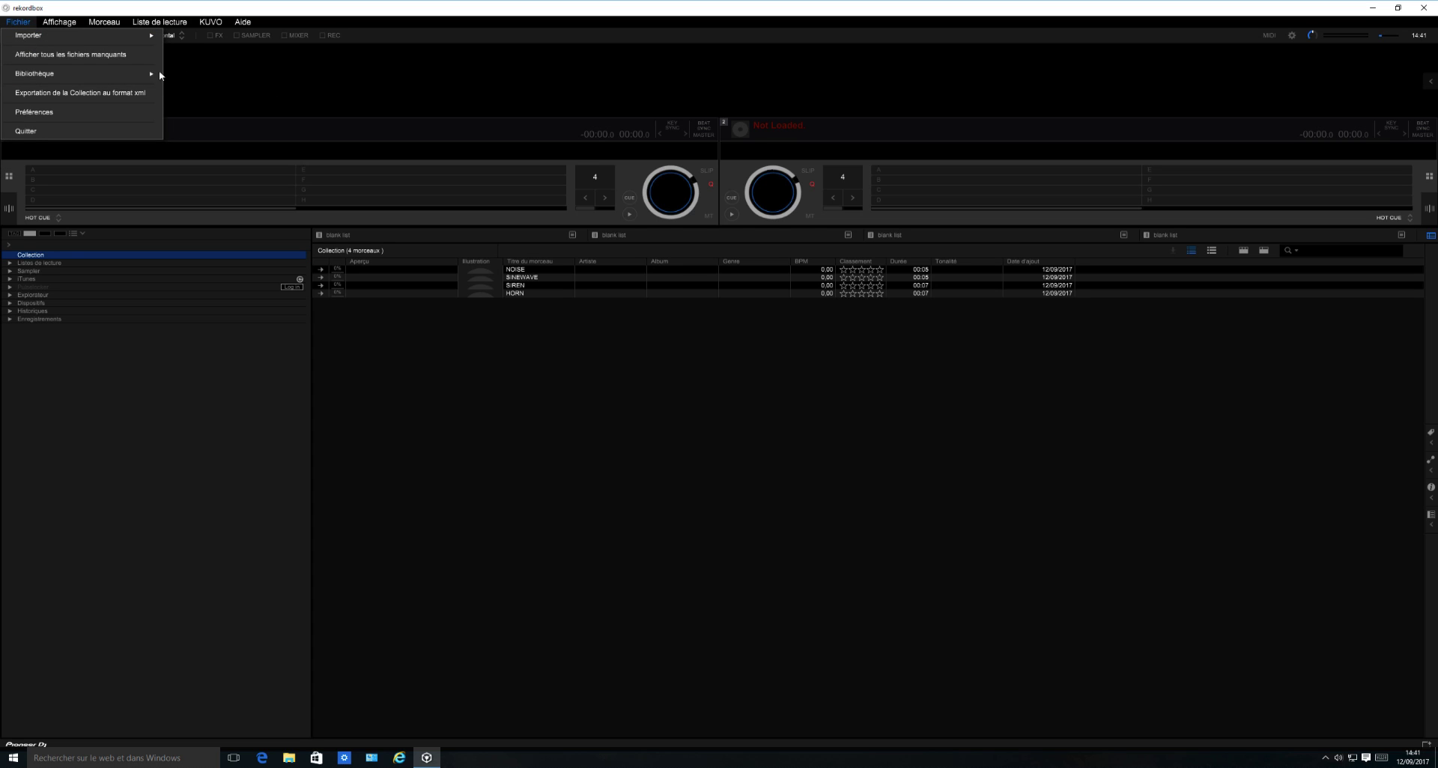
{"action": "left_click", "coordinate": [193, 88]}
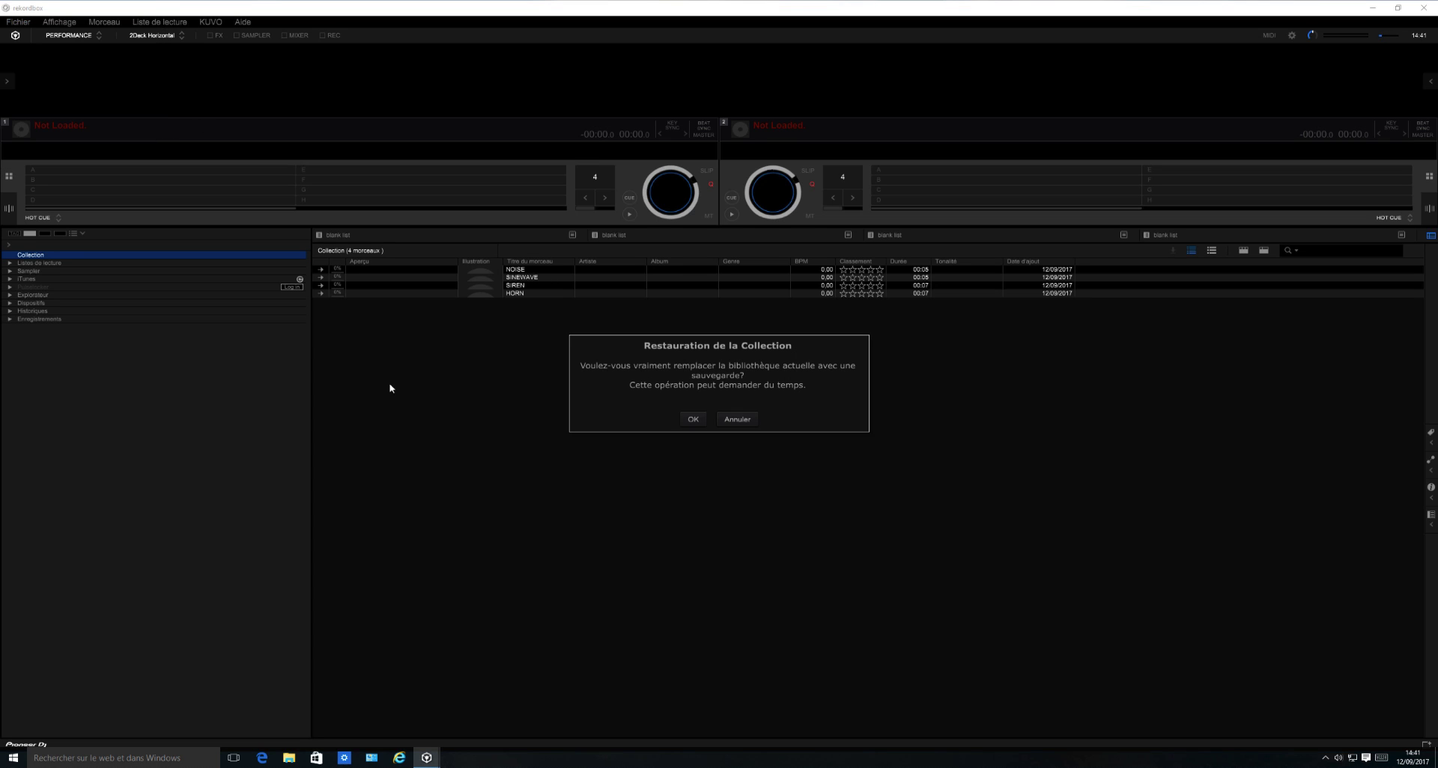
{"action": "left_click", "coordinate": [690, 418]}
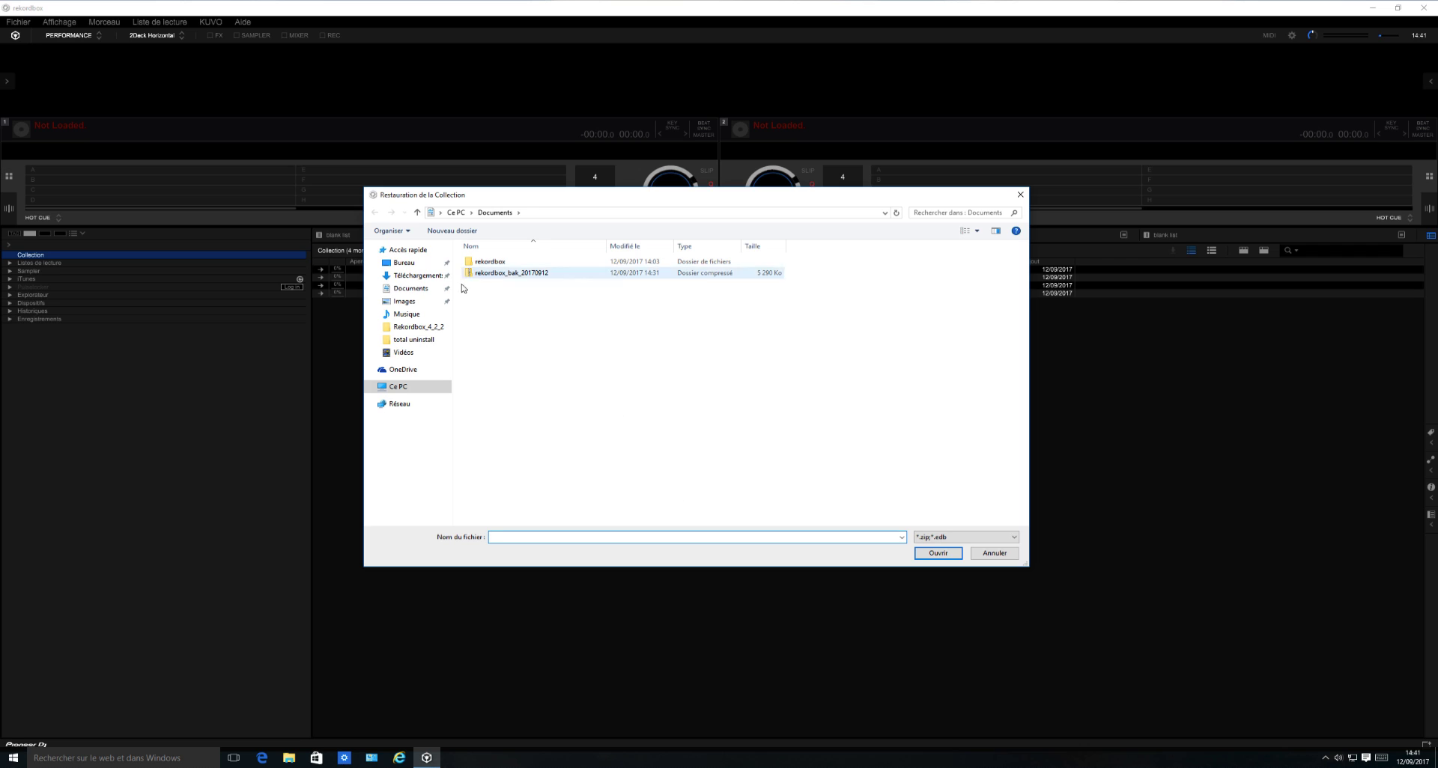
{"action": "left_click", "coordinate": [501, 275]}
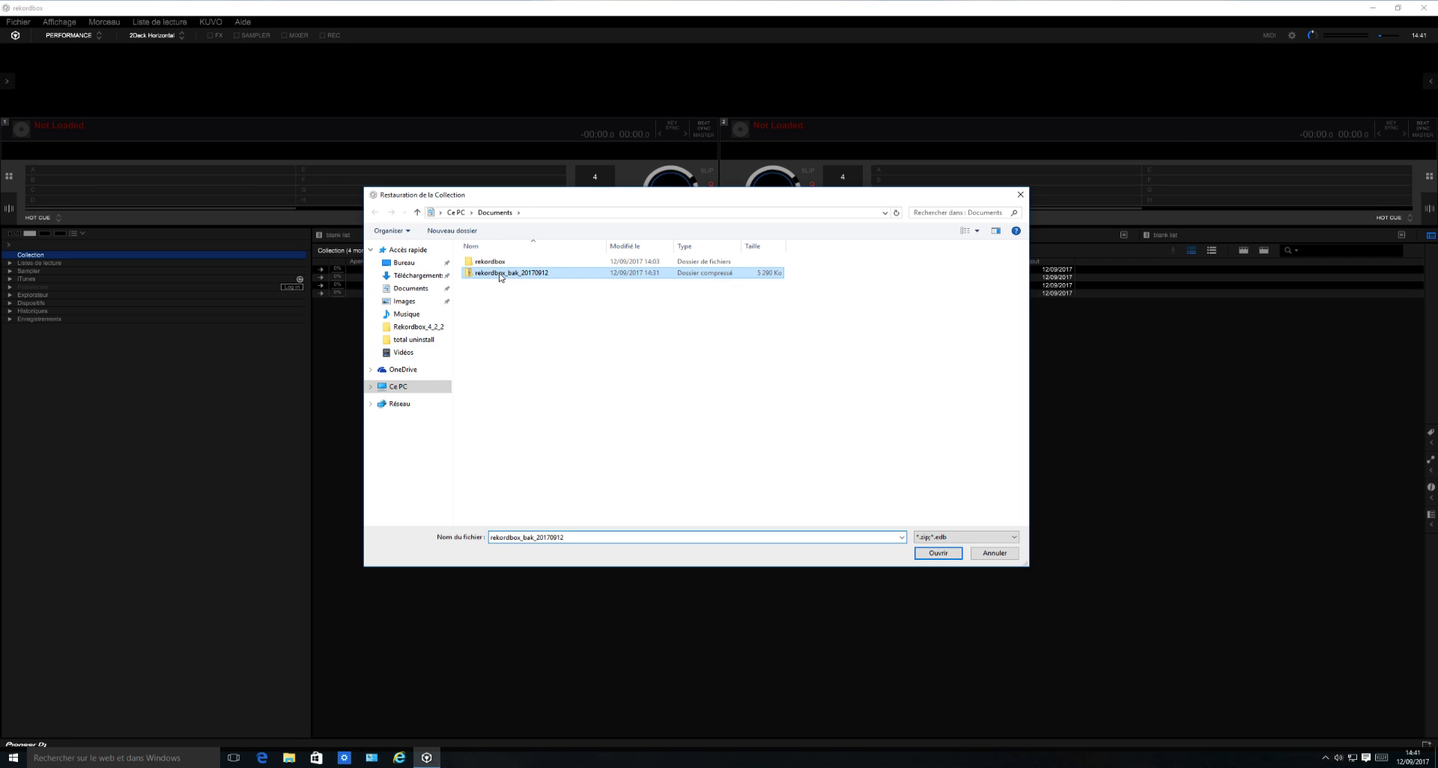
{"action": "left_click", "coordinate": [939, 554]}
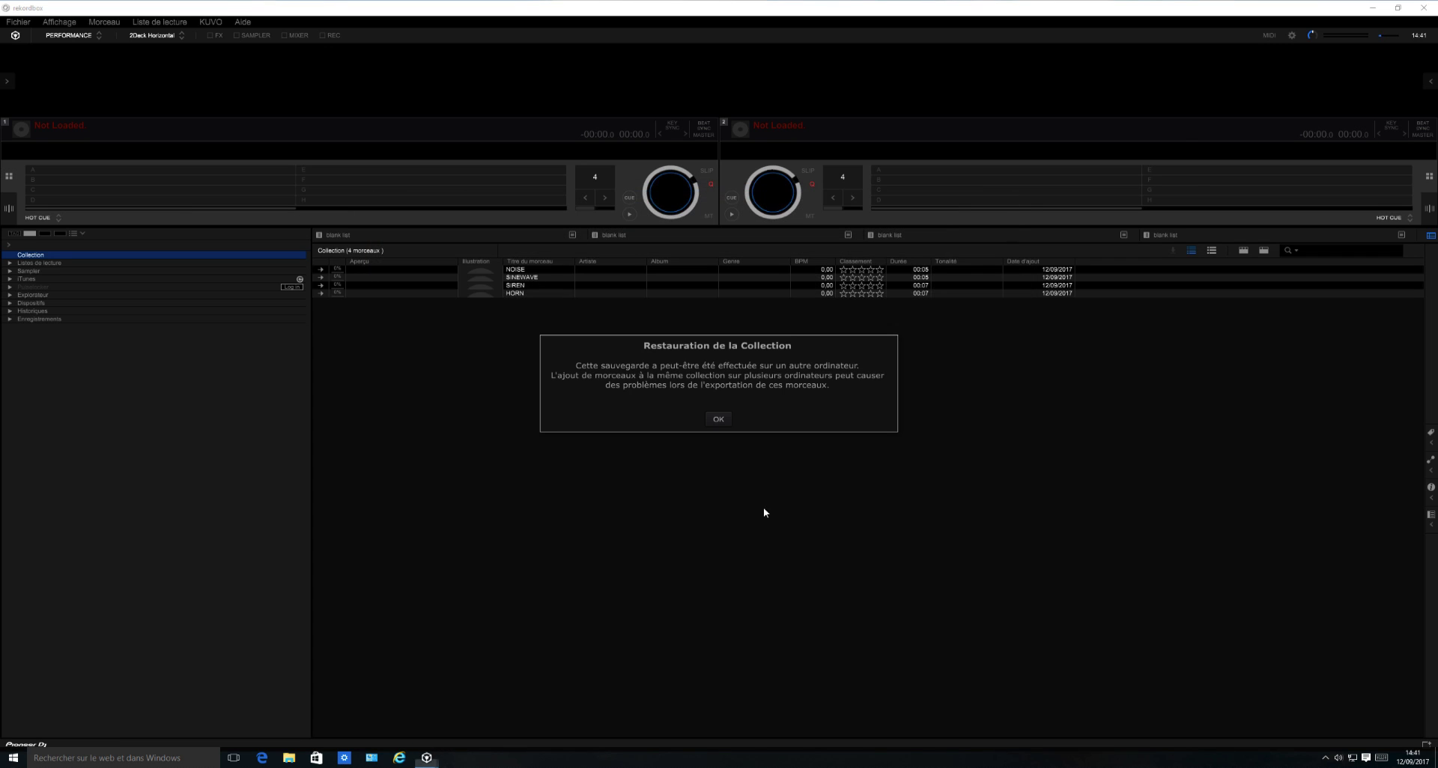
{"action": "left_click", "coordinate": [718, 420]}
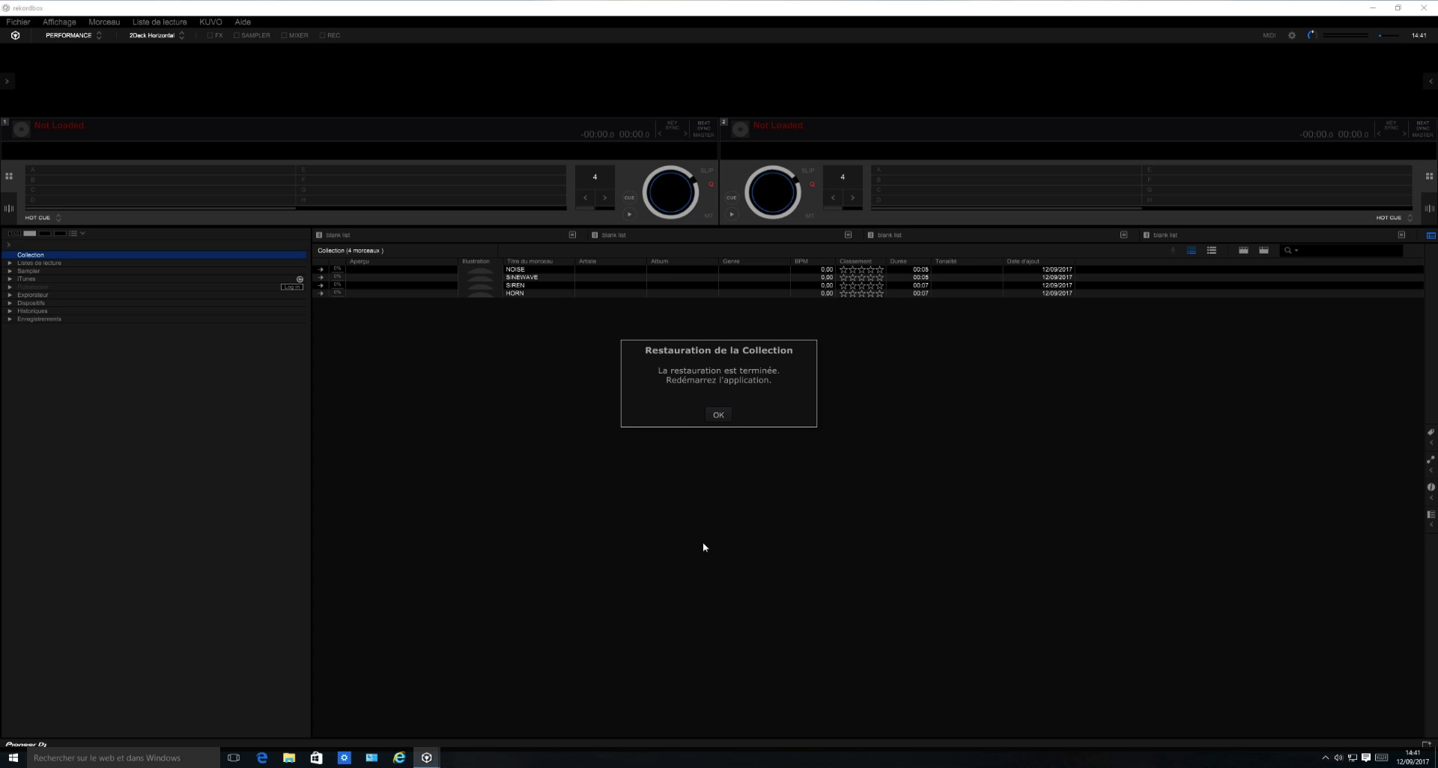
{"action": "left_click", "coordinate": [718, 415]}
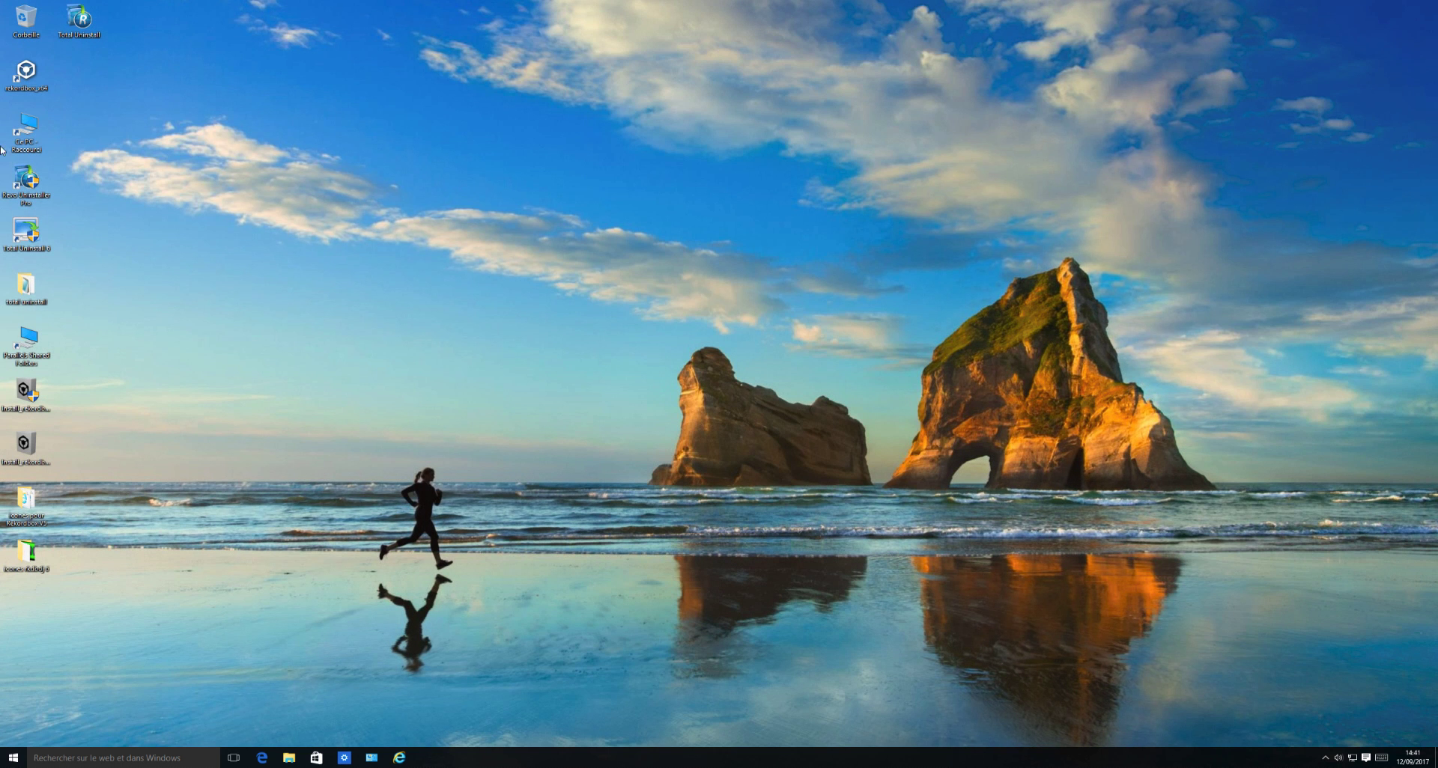
Step: Relaunch rekordbox and select the CAN'T STOP THE FE… track in the restored collection
{"action": "double_click", "coordinate": [27, 69]}
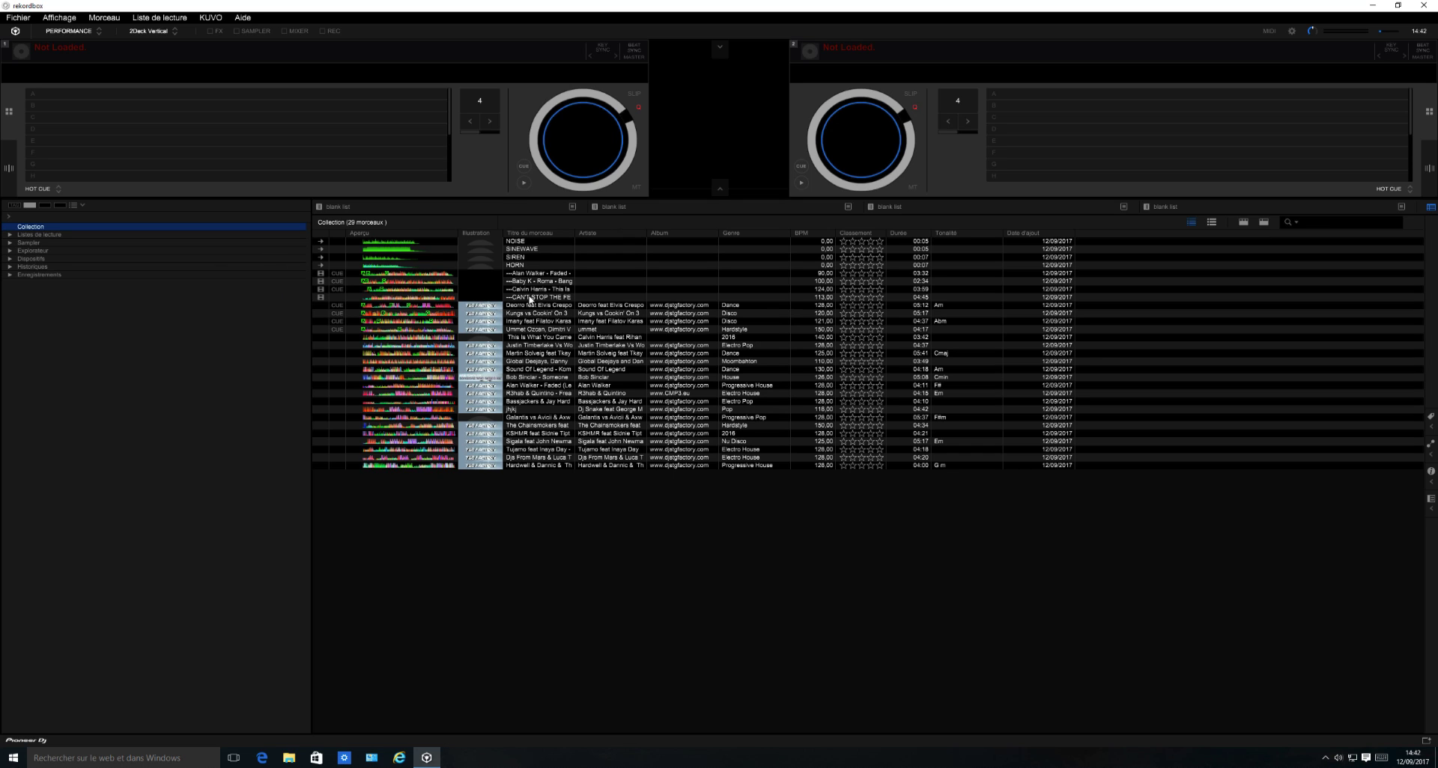
{"action": "left_click", "coordinate": [415, 297]}
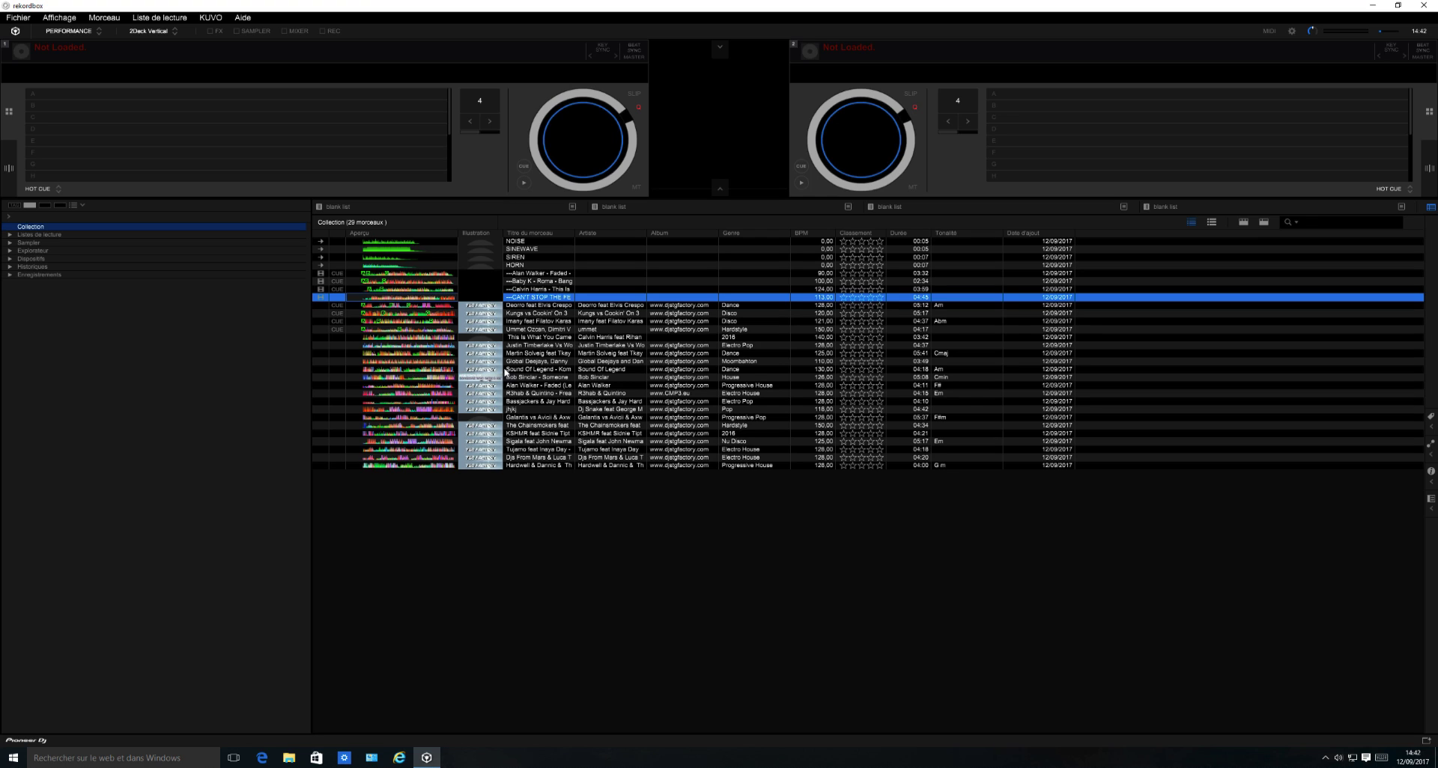
Step: In the display preferences, increase the browser font size to about a third of its range
{"action": "left_click", "coordinate": [1291, 31]}
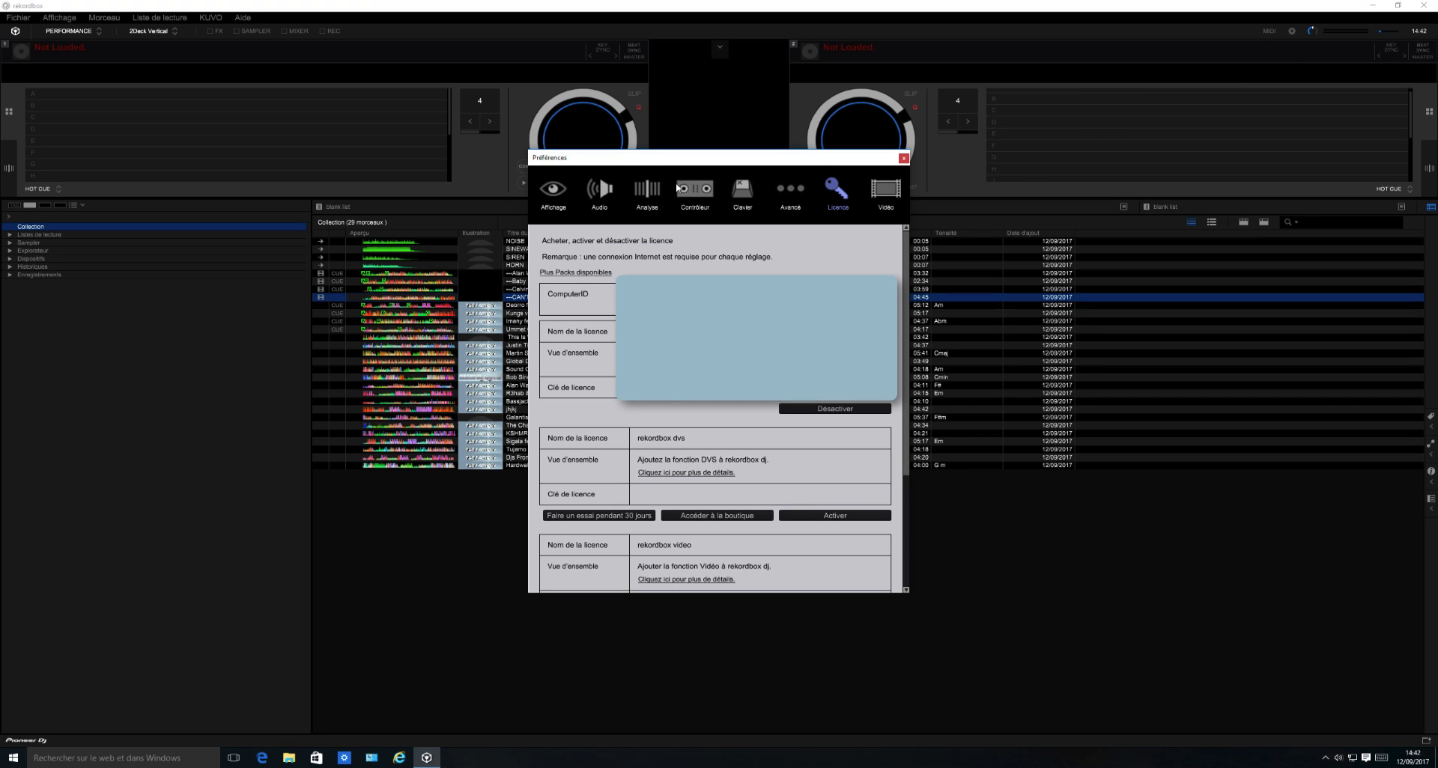
{"action": "left_click", "coordinate": [553, 191]}
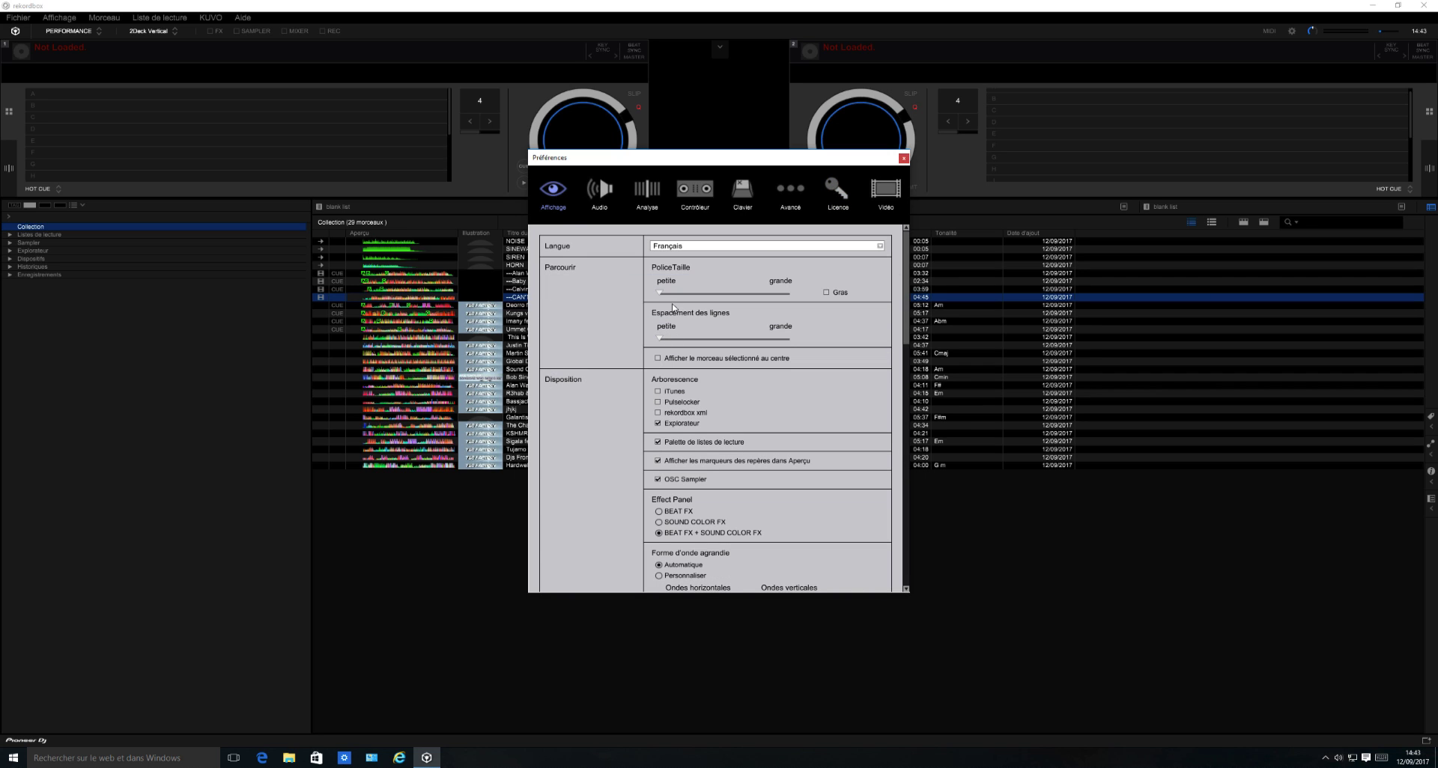
{"action": "left_click_drag", "start_coordinate": [660, 293], "coordinate": [699, 295]}
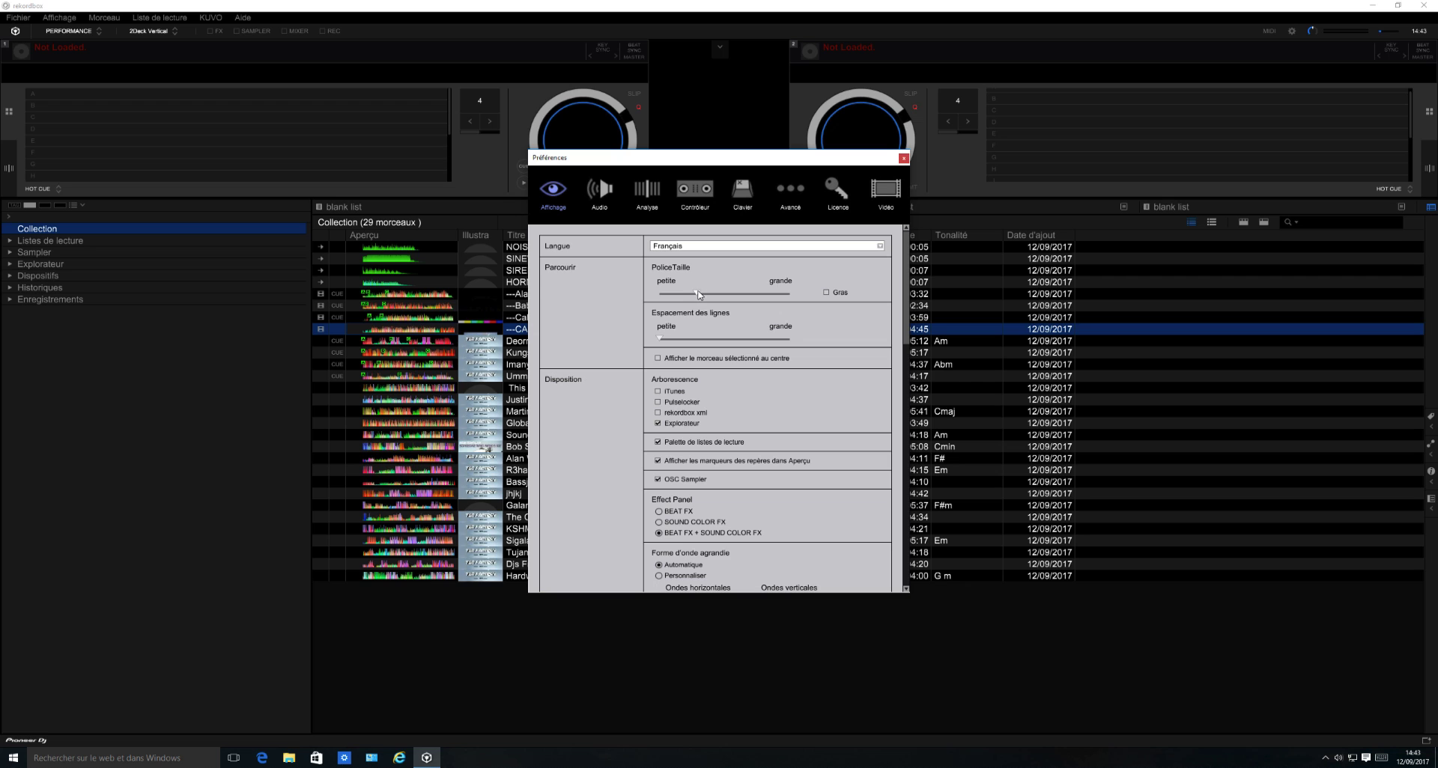
Step: Set the display preferences' PAD Mode to Personnaliser with the PAD Display option
{"action": "scroll", "coordinate": [694, 391], "scroll_direction": "down", "scroll_amount": 2}
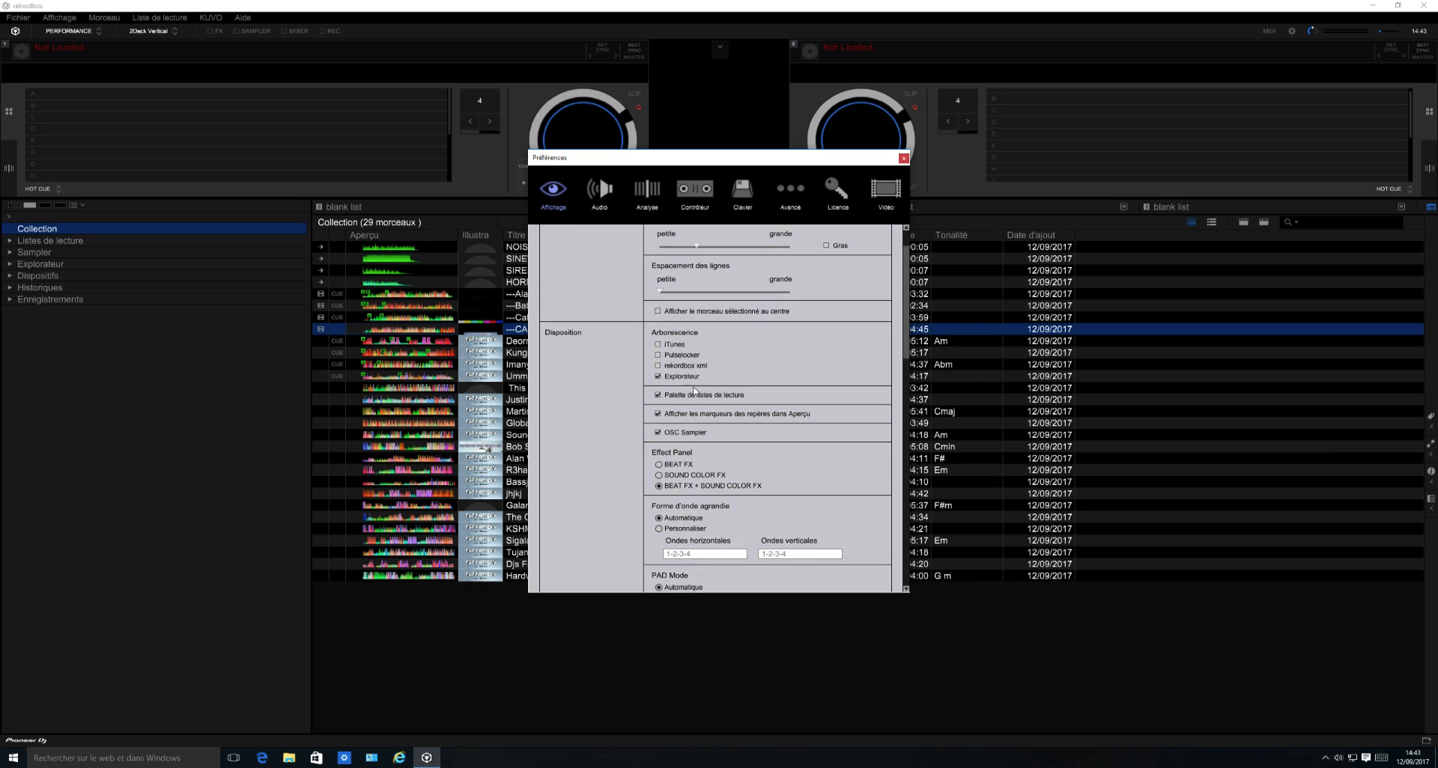
{"action": "scroll", "coordinate": [694, 391], "scroll_direction": "down", "scroll_amount": 10}
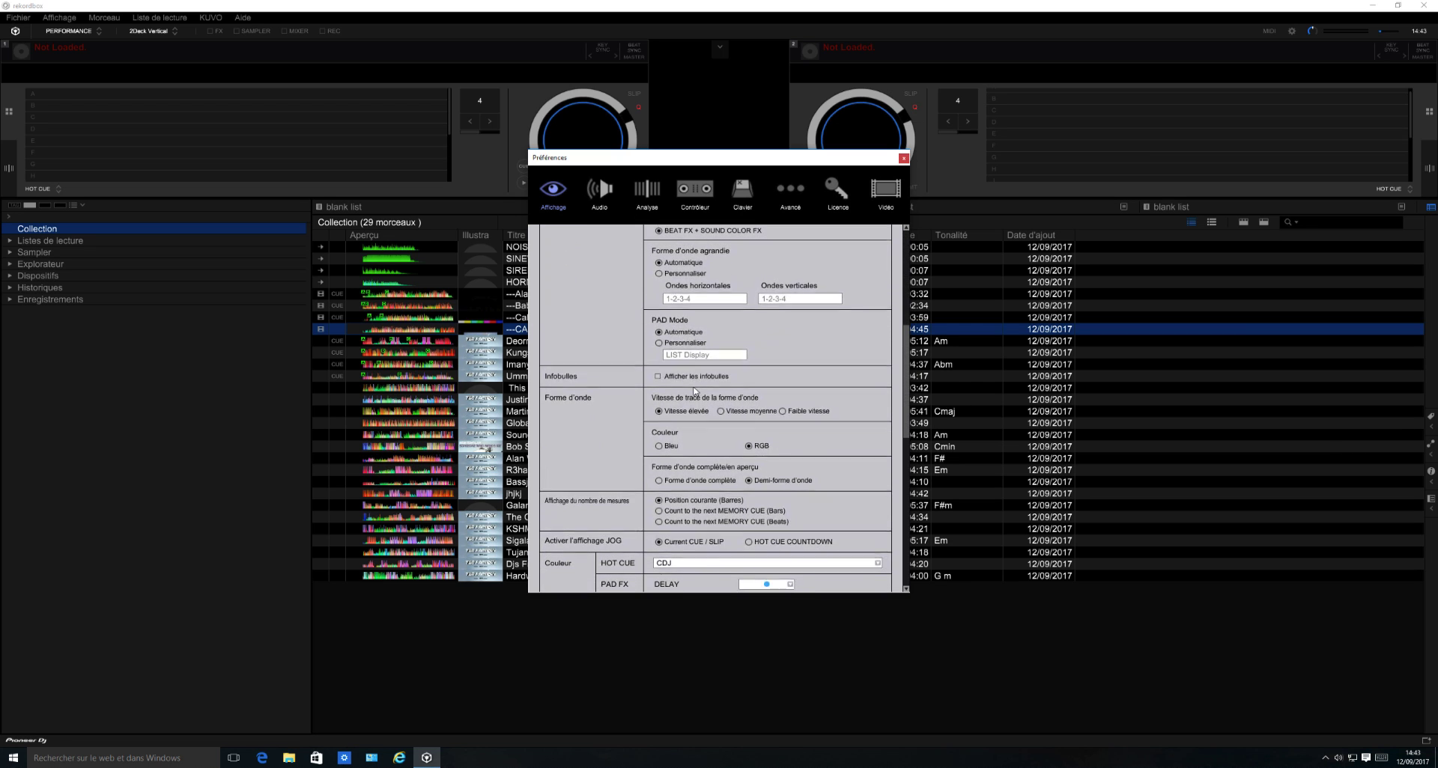
{"action": "scroll", "coordinate": [694, 390], "scroll_direction": "down", "scroll_amount": 1}
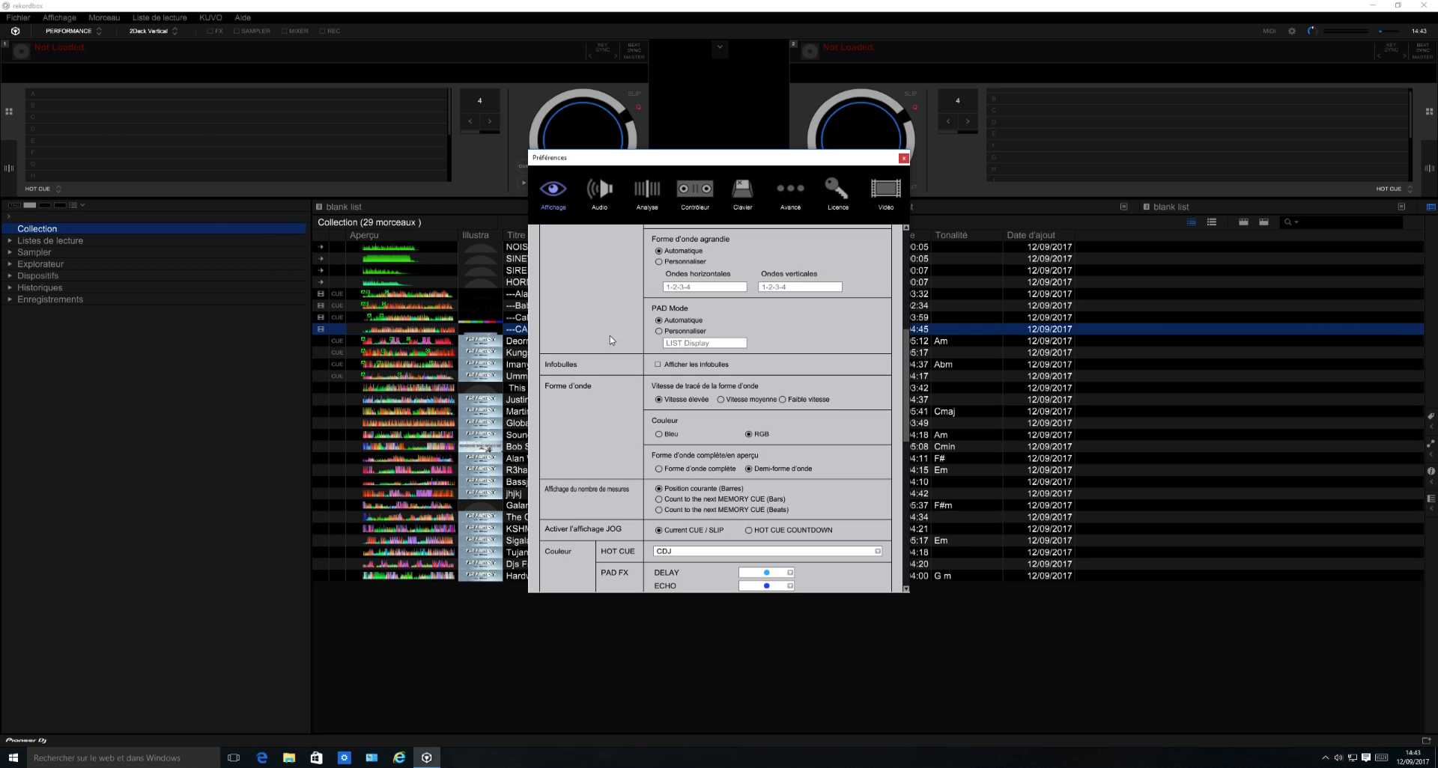
{"action": "left_click", "coordinate": [658, 331]}
{"action": "left_click", "coordinate": [704, 343]}
{"action": "left_click", "coordinate": [689, 365]}
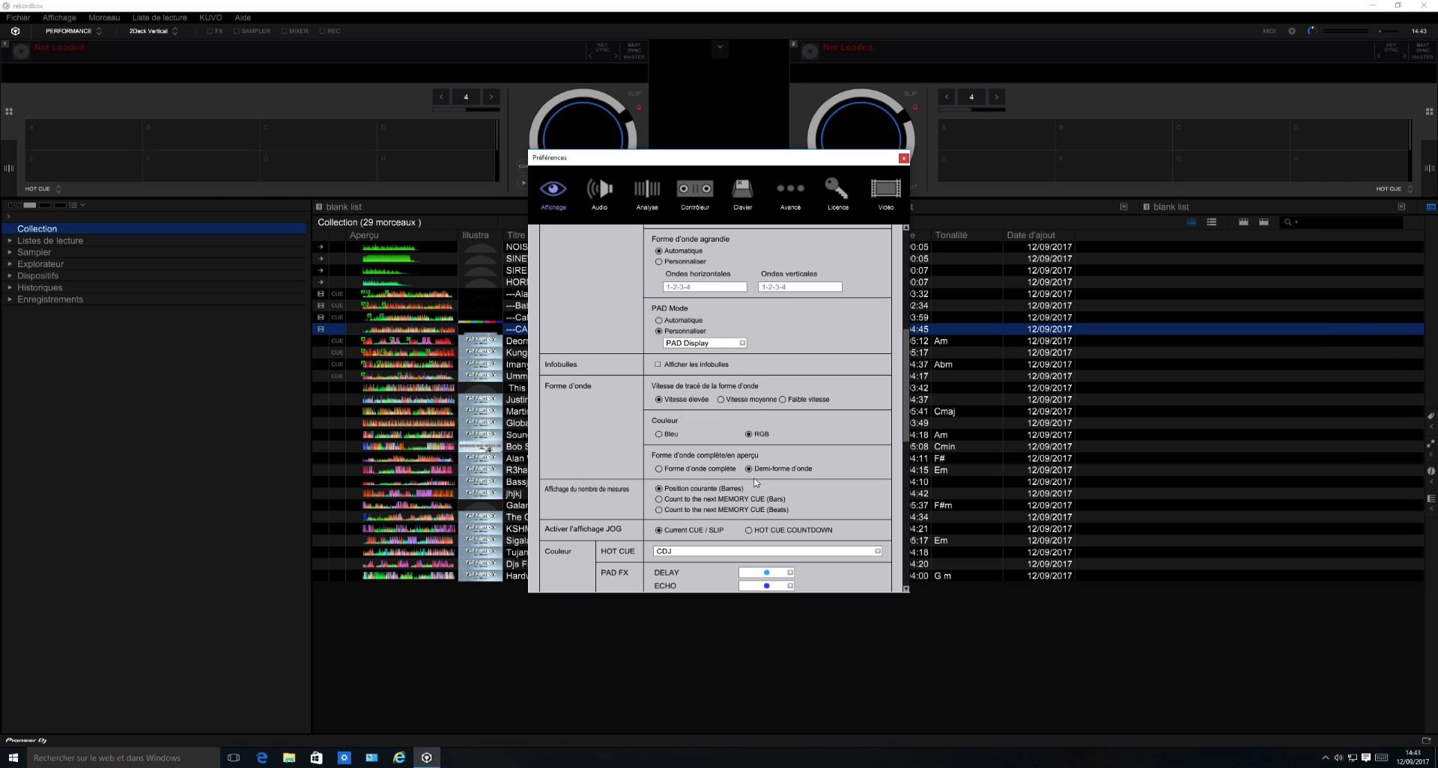
Step: Review the remaining display settings and the analysis preferences, keeping automatic analysis set to Activer
{"action": "scroll", "coordinate": [745, 481], "scroll_direction": "down", "scroll_amount": 5}
{"action": "scroll", "coordinate": [745, 481], "scroll_direction": "down", "scroll_amount": 3}
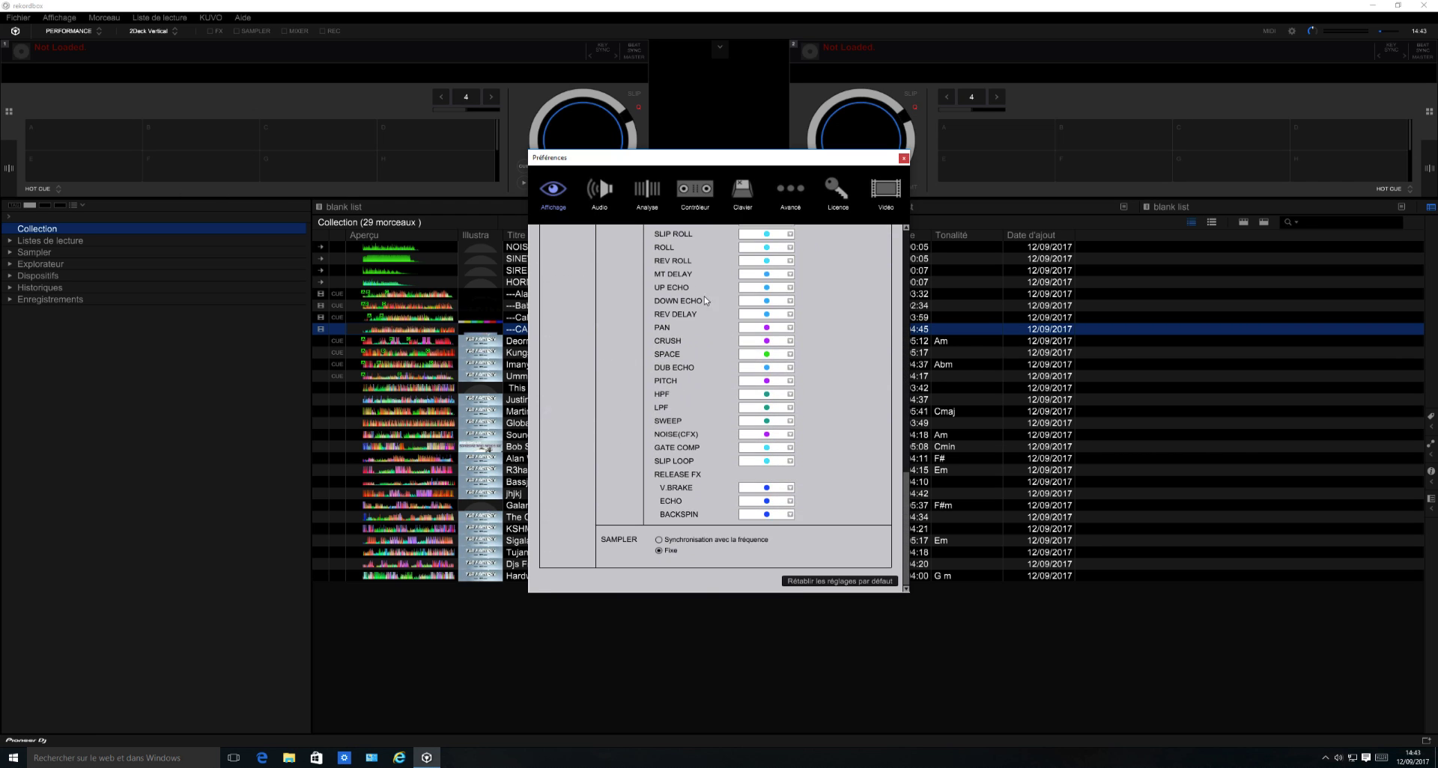
{"action": "left_click", "coordinate": [695, 191]}
{"action": "left_click", "coordinate": [646, 195]}
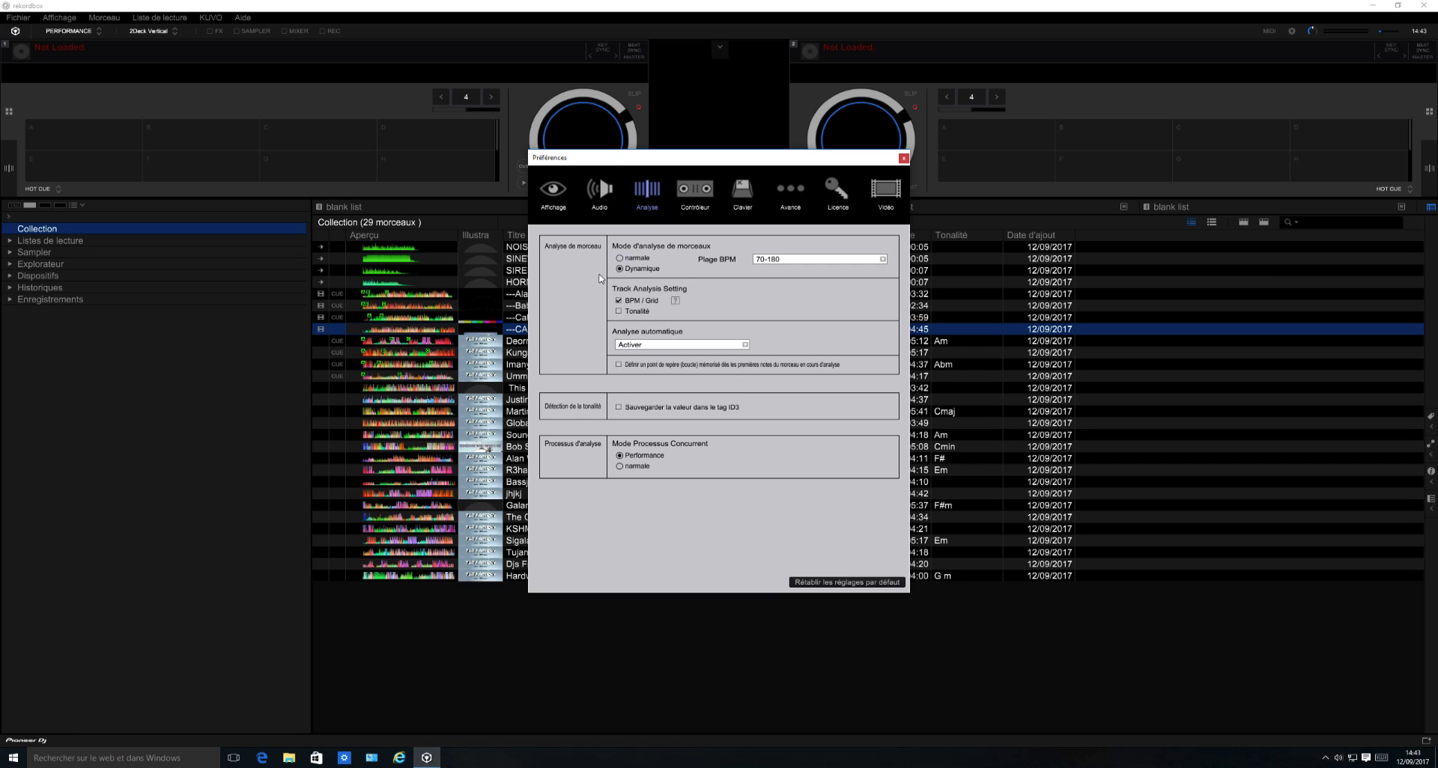
{"action": "left_click", "coordinate": [667, 347]}
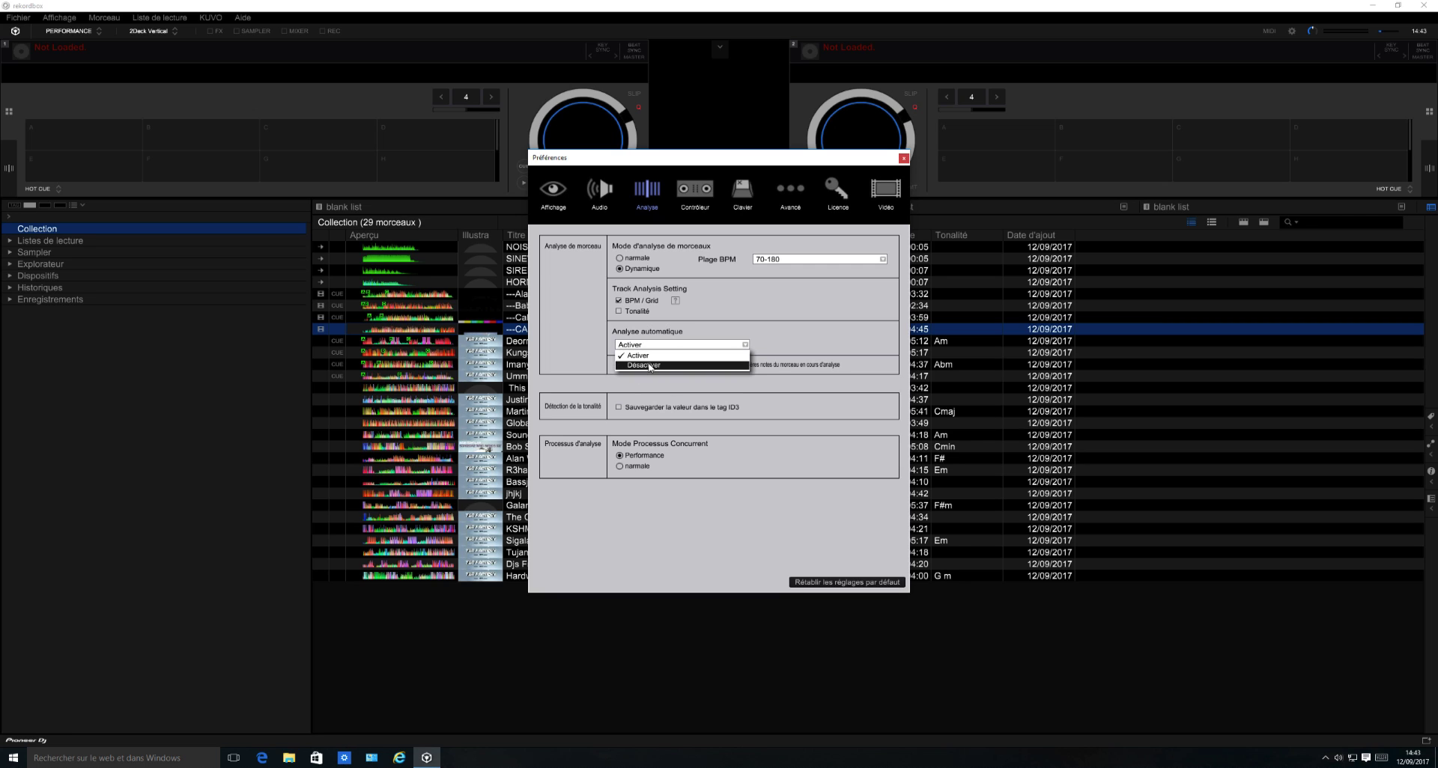
{"action": "left_click", "coordinate": [648, 355]}
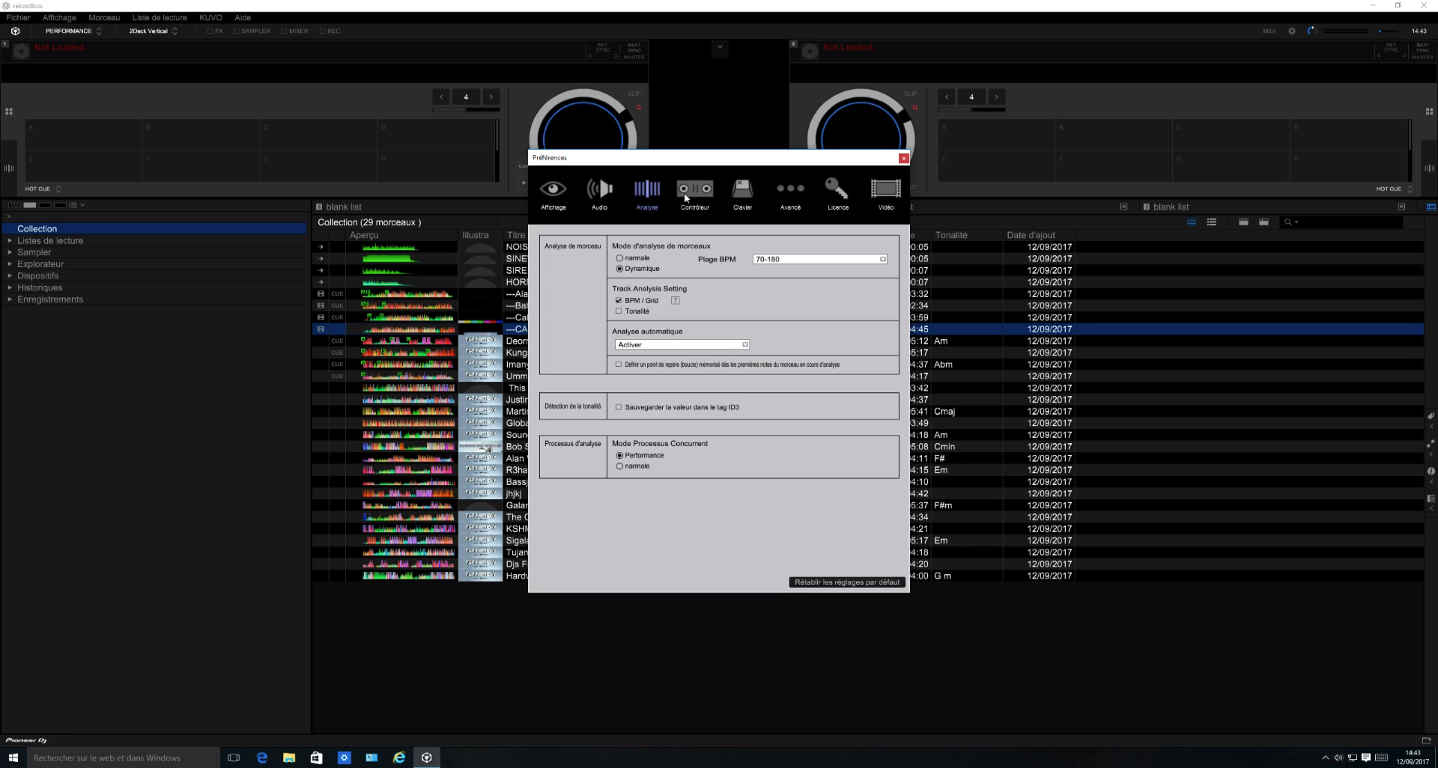
Step: Examine the controller preferences for the decks, including the auto-cue options for Deck 1, and close the preferences
{"action": "left_click", "coordinate": [686, 193]}
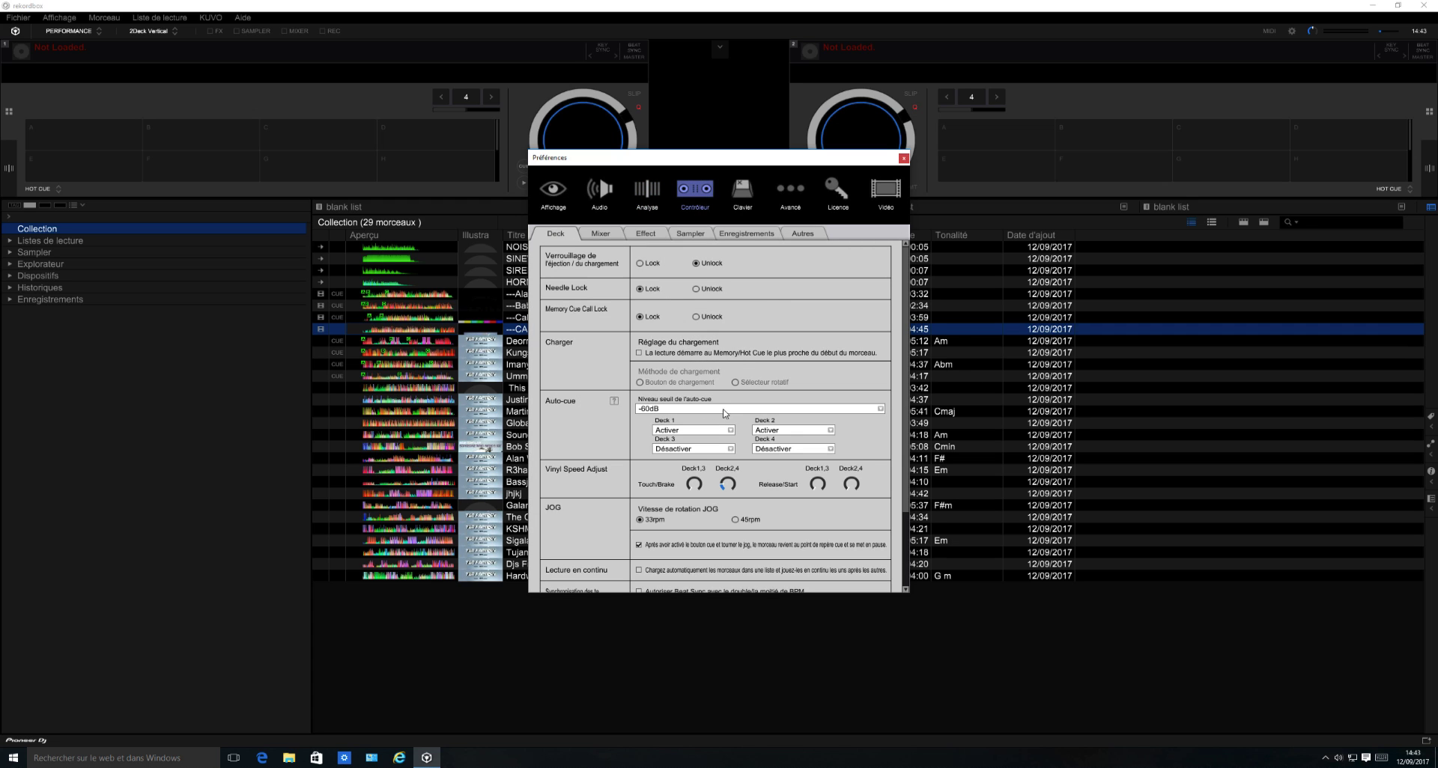
{"action": "scroll", "coordinate": [683, 330], "scroll_direction": "down", "scroll_amount": 3}
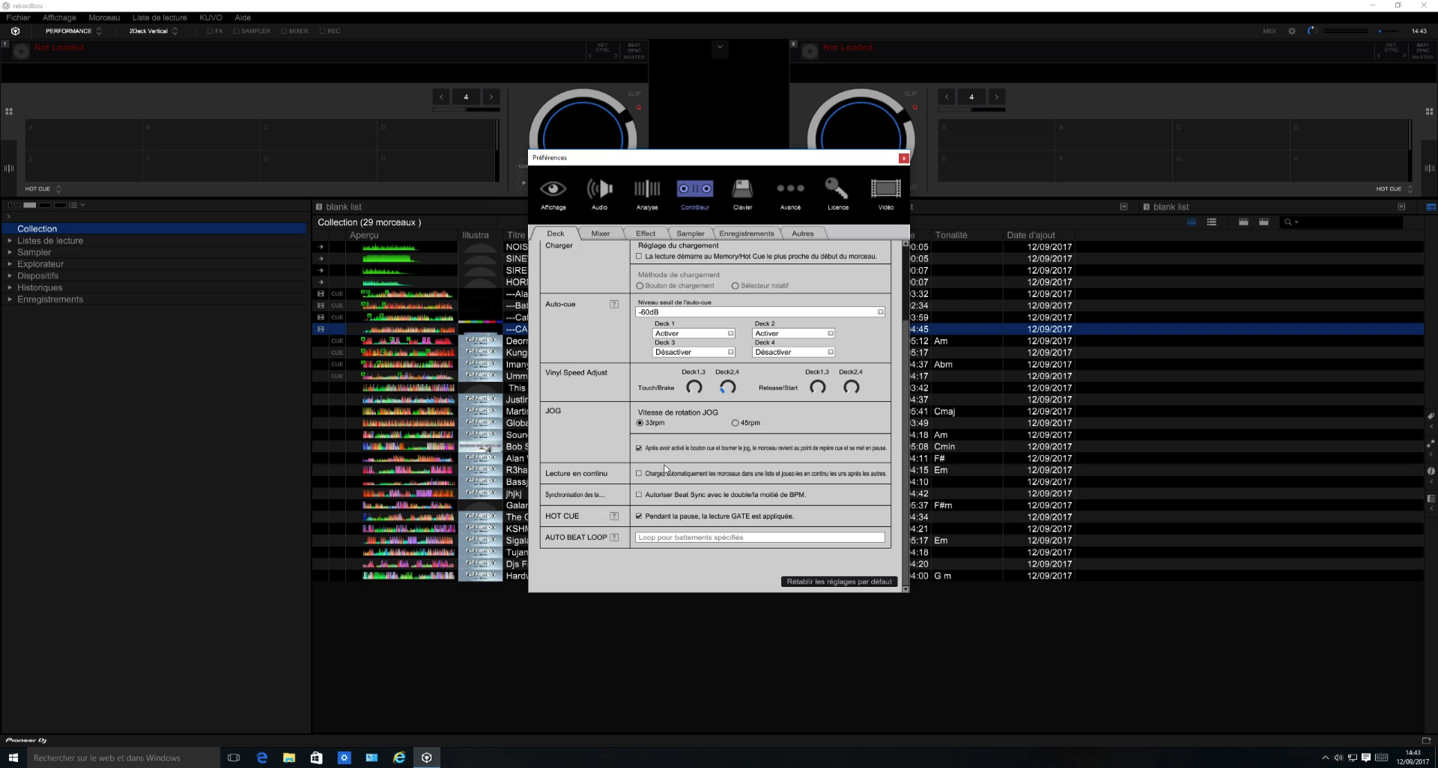
{"action": "scroll", "coordinate": [723, 385], "scroll_direction": "up", "scroll_amount": 3}
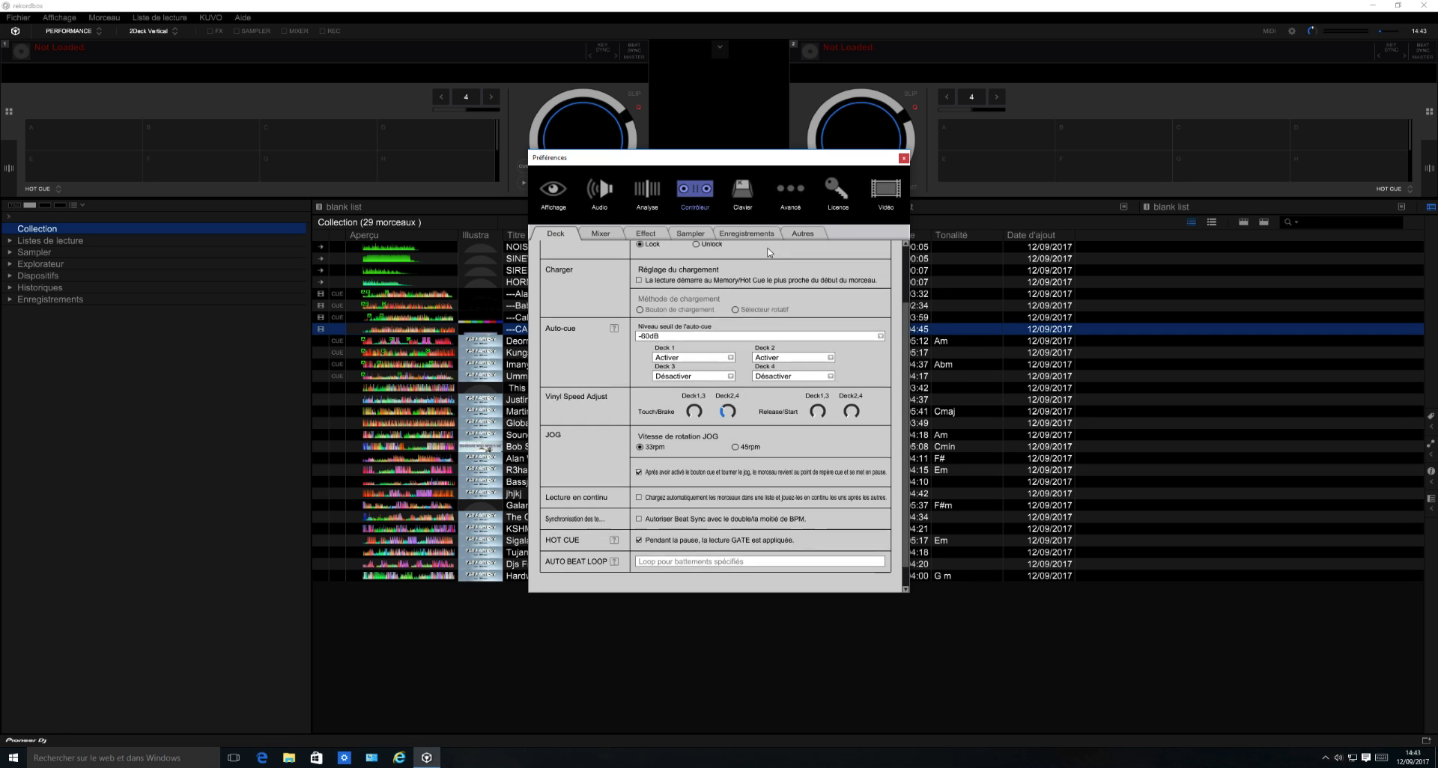
{"action": "scroll", "coordinate": [757, 435], "scroll_direction": "down", "scroll_amount": 2}
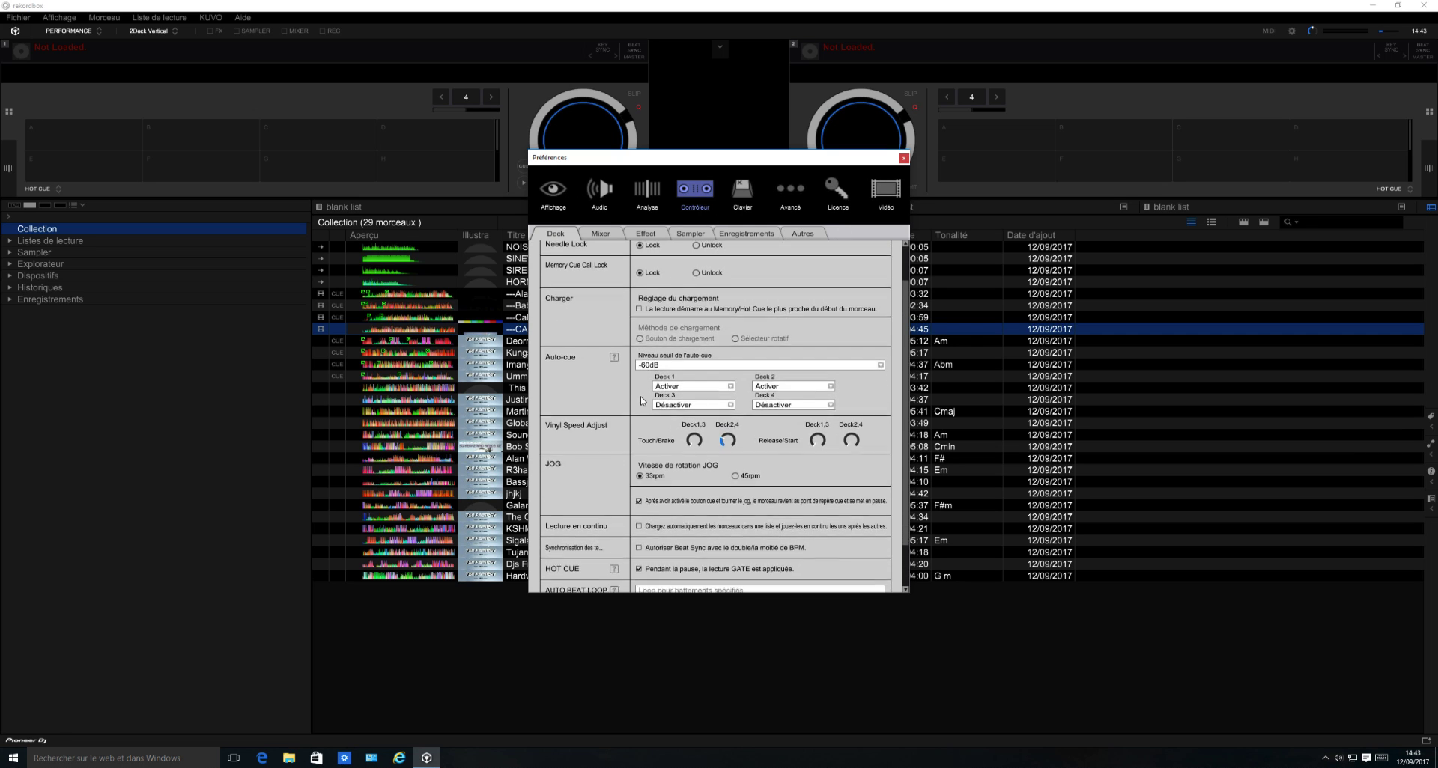
{"action": "left_click", "coordinate": [687, 380]}
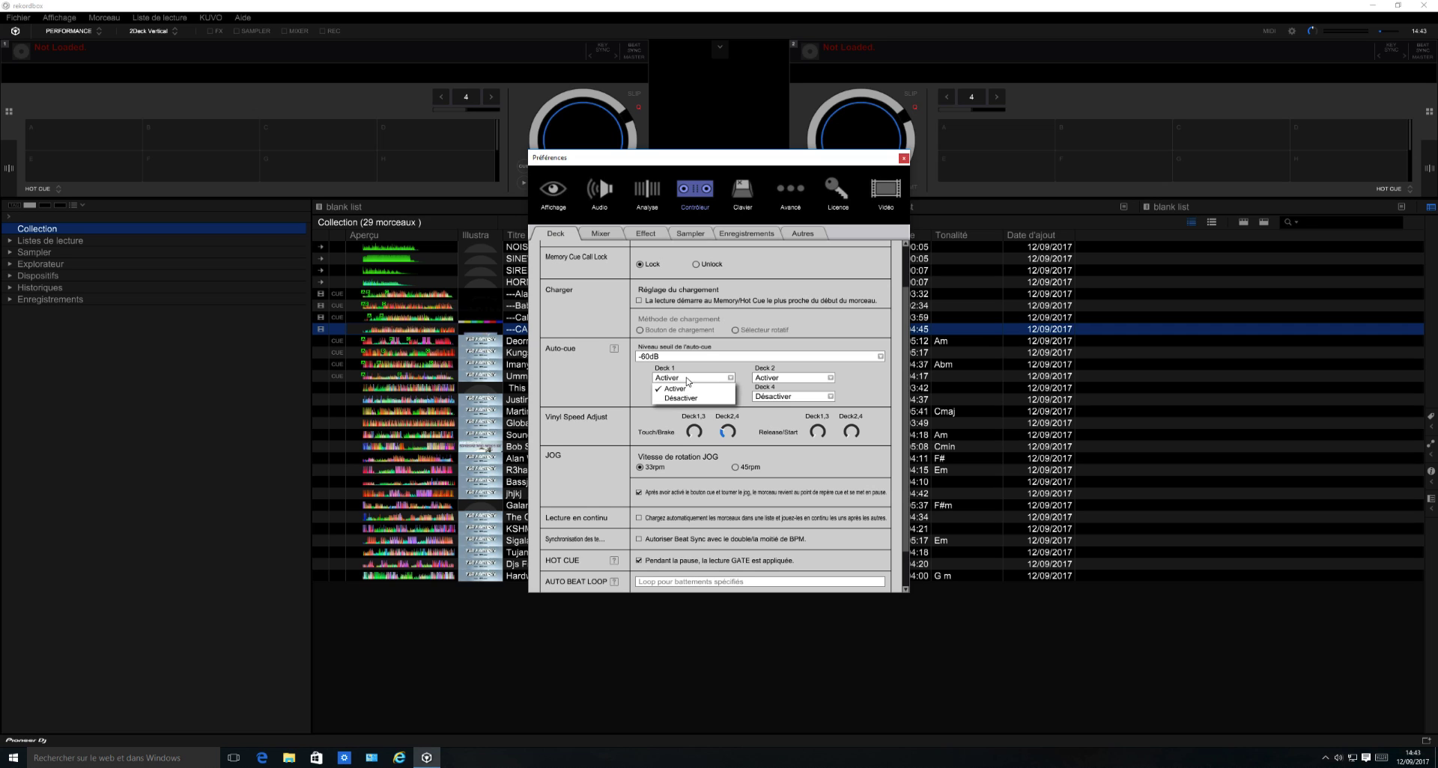
{"action": "left_click", "coordinate": [686, 378]}
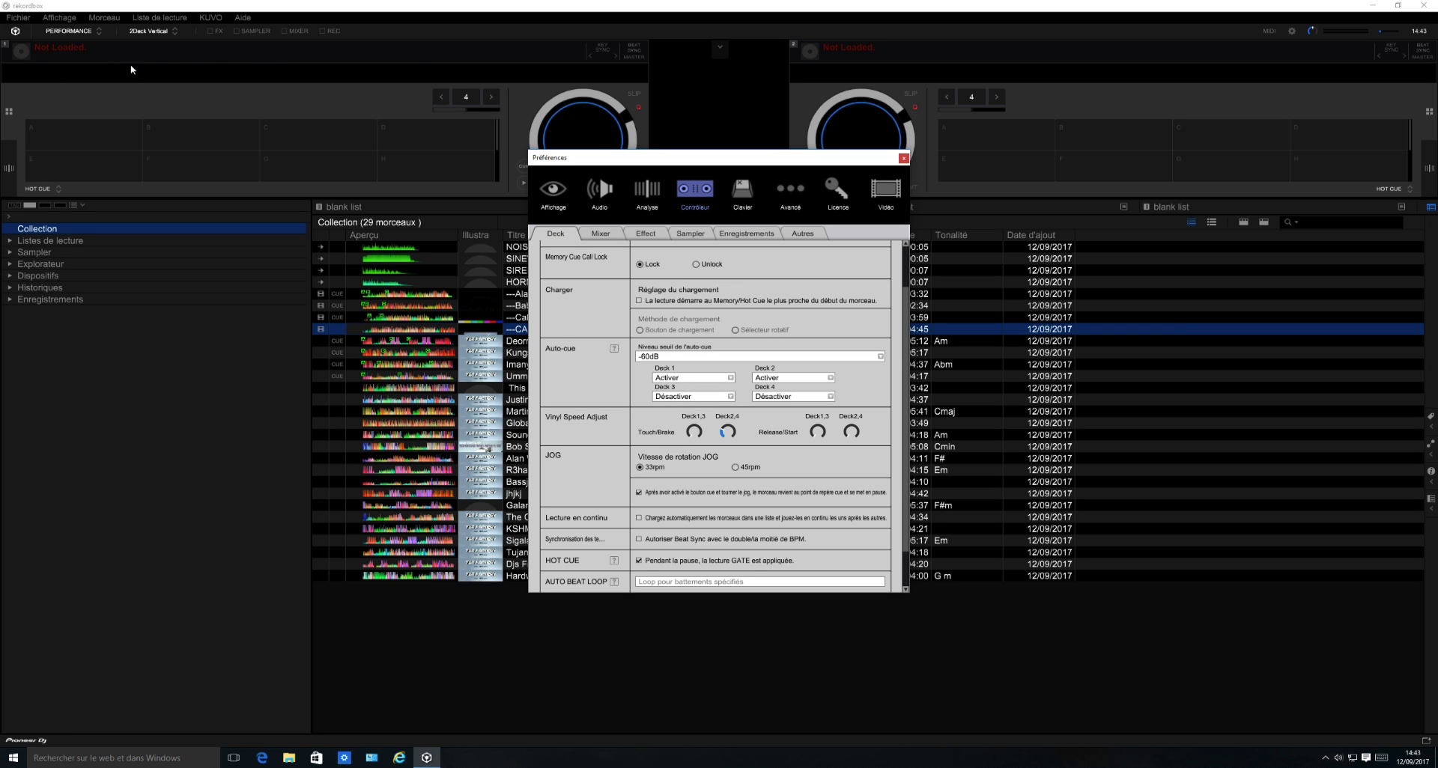
{"action": "scroll", "coordinate": [674, 334], "scroll_direction": "down", "scroll_amount": 1}
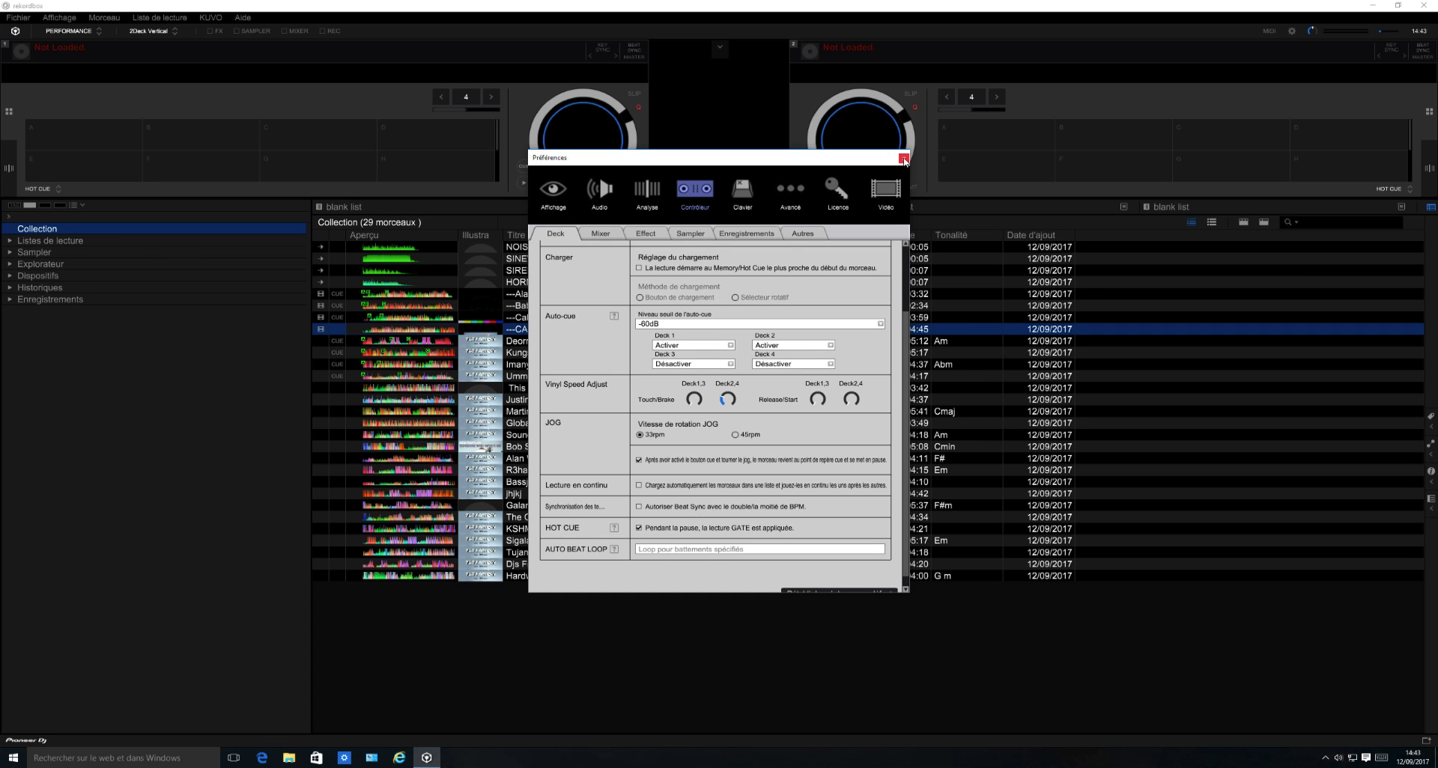
{"action": "left_click", "coordinate": [903, 159]}
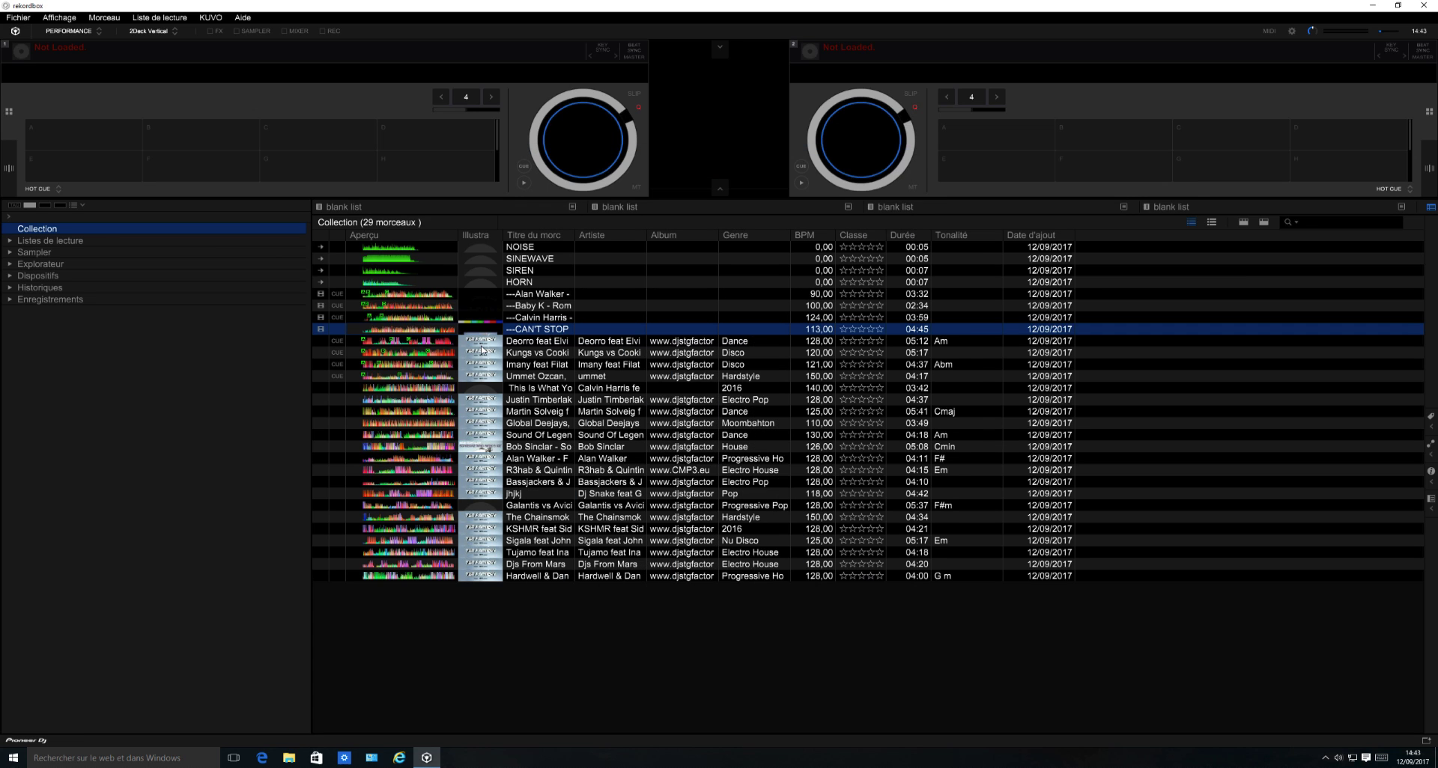
Step: Enable the video function in the video preferences and close them
{"action": "left_click", "coordinate": [521, 307]}
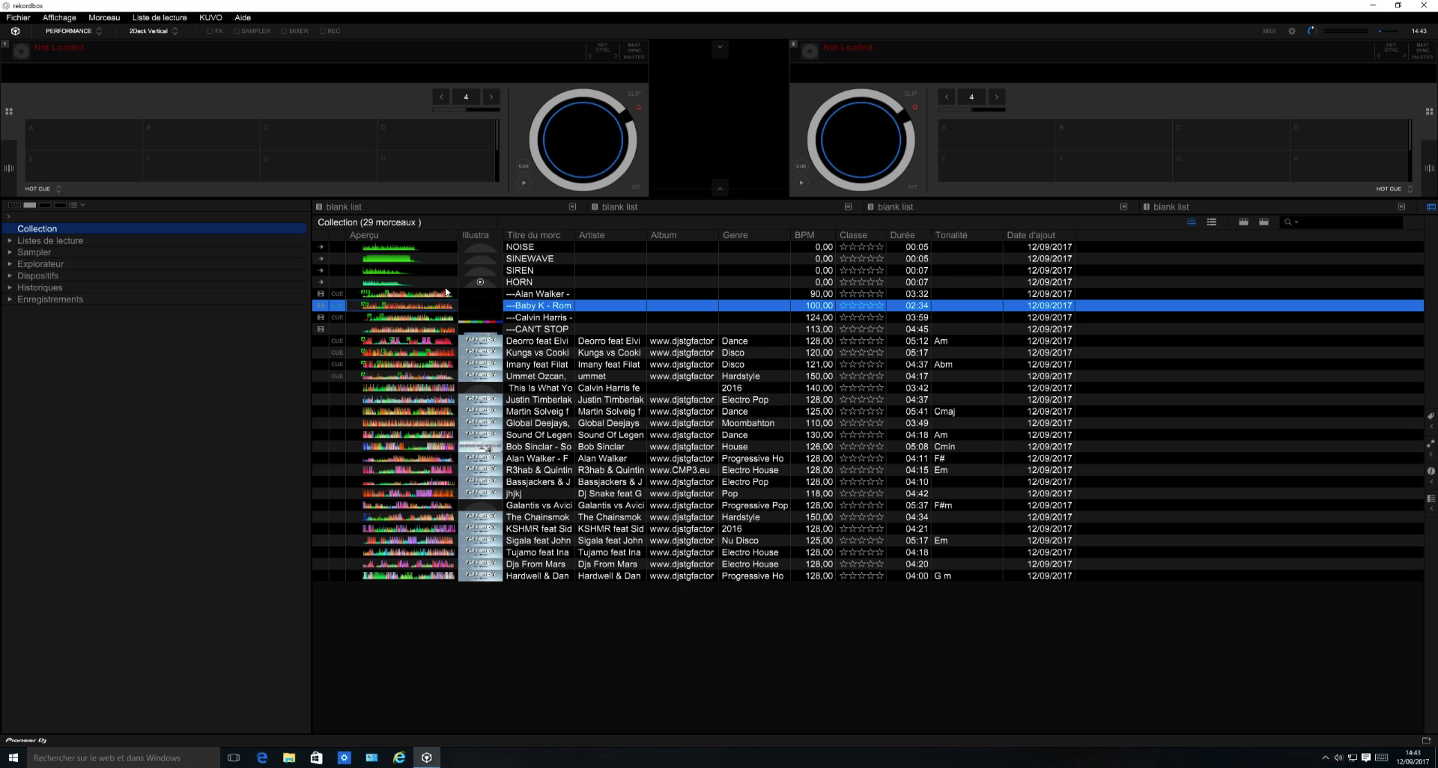
{"action": "left_click", "coordinate": [1293, 33]}
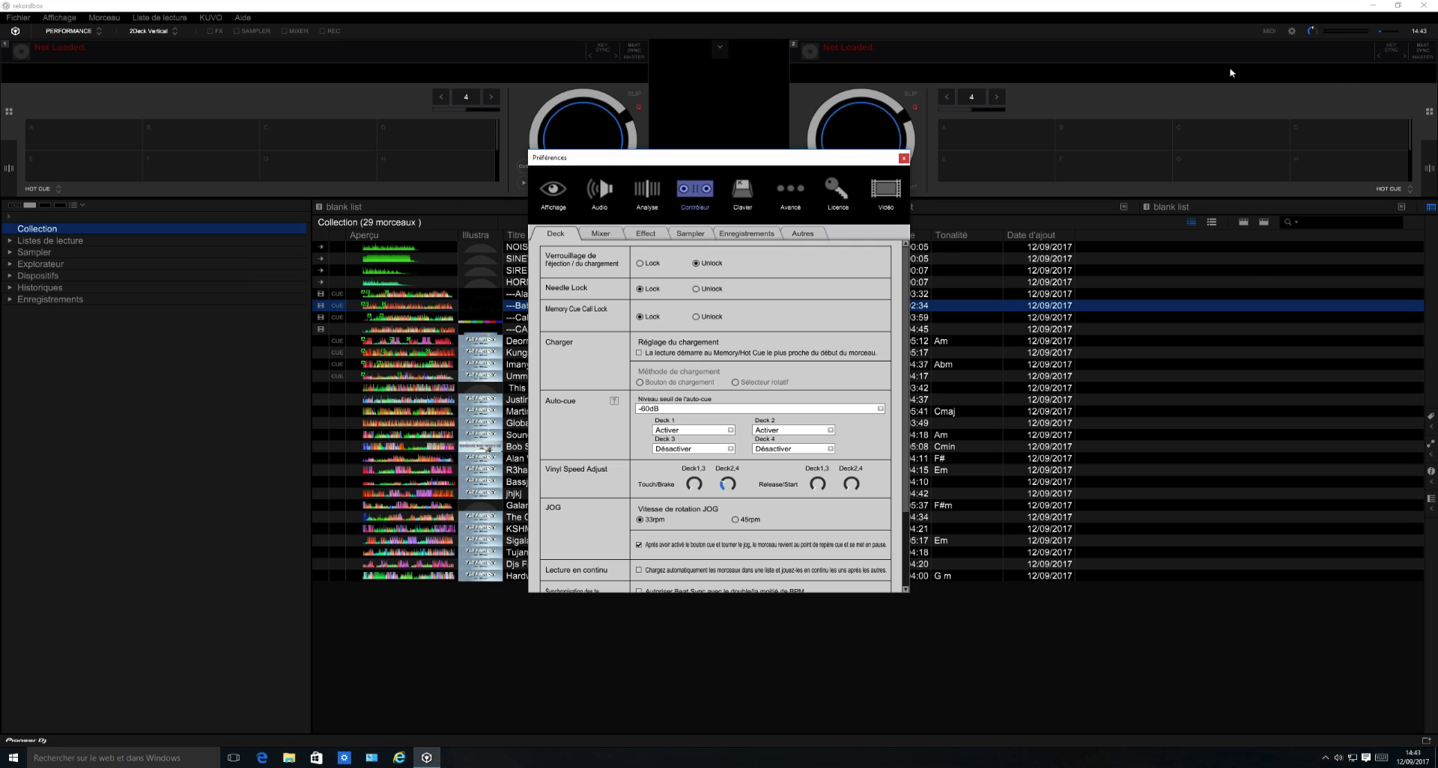
{"action": "left_click", "coordinate": [885, 192]}
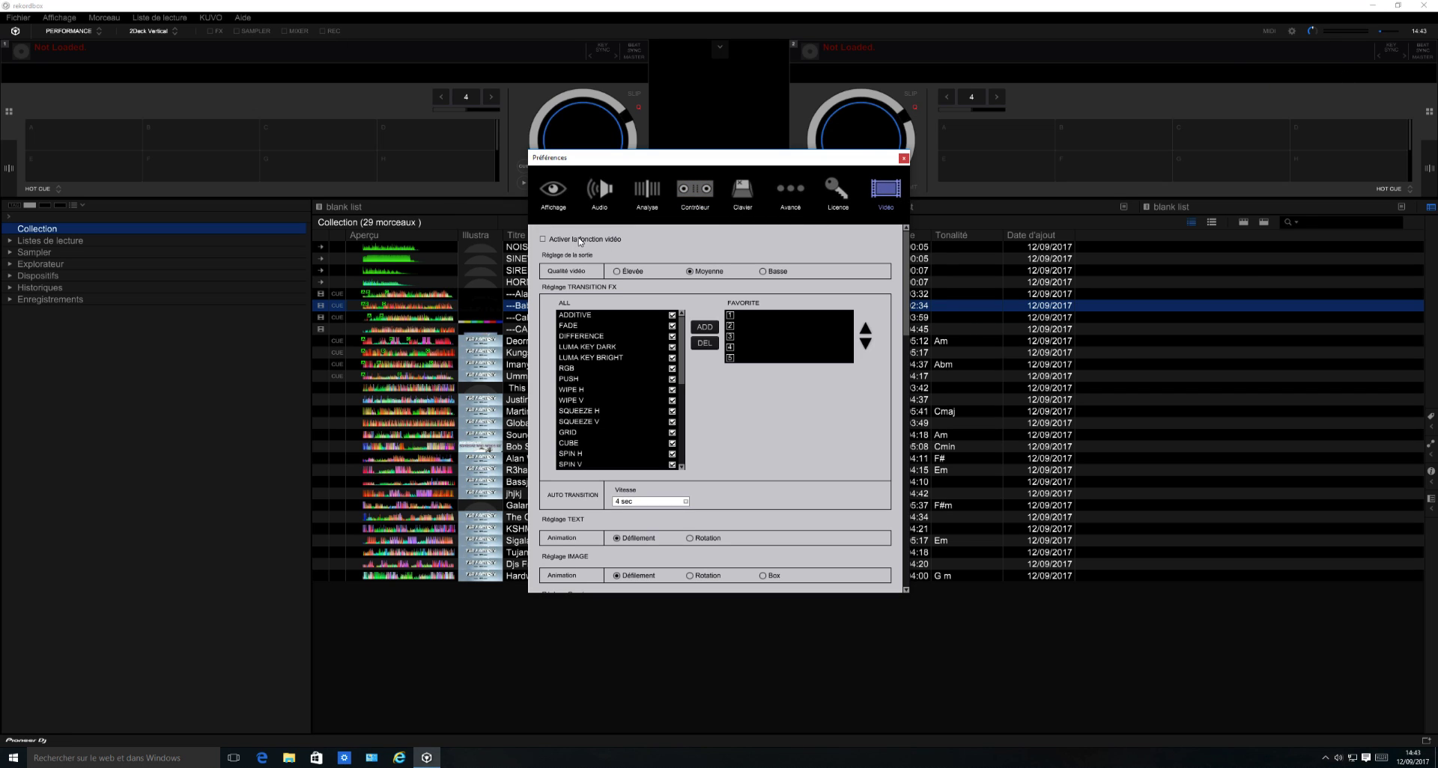
{"action": "left_click", "coordinate": [542, 239]}
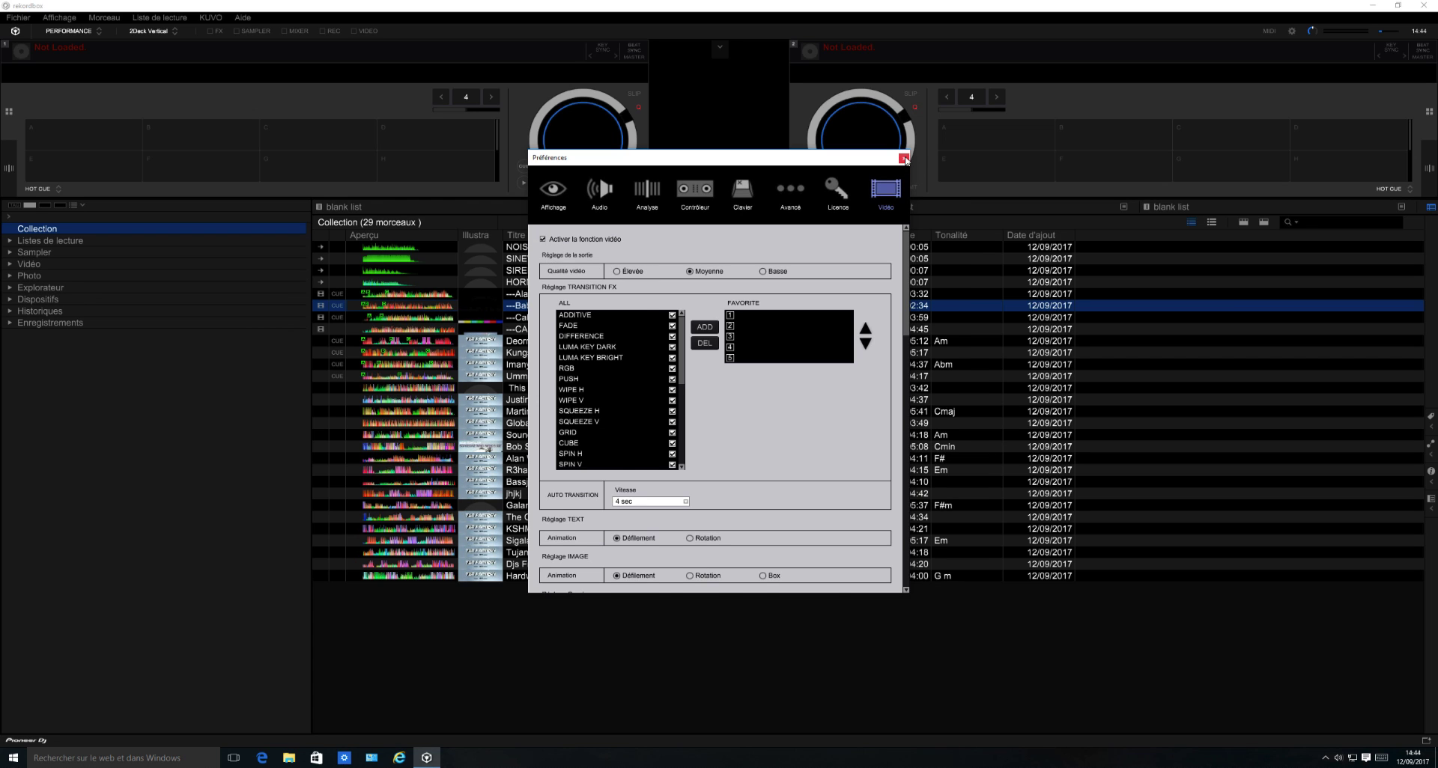
{"action": "left_click", "coordinate": [903, 157]}
Step: With the video panel shown, load Baby K - Roma - Bangkok onto deck 1 and the Calvin Harris video track onto deck 2
{"action": "left_click_drag", "start_coordinate": [572, 156], "coordinate": [569, 149]}
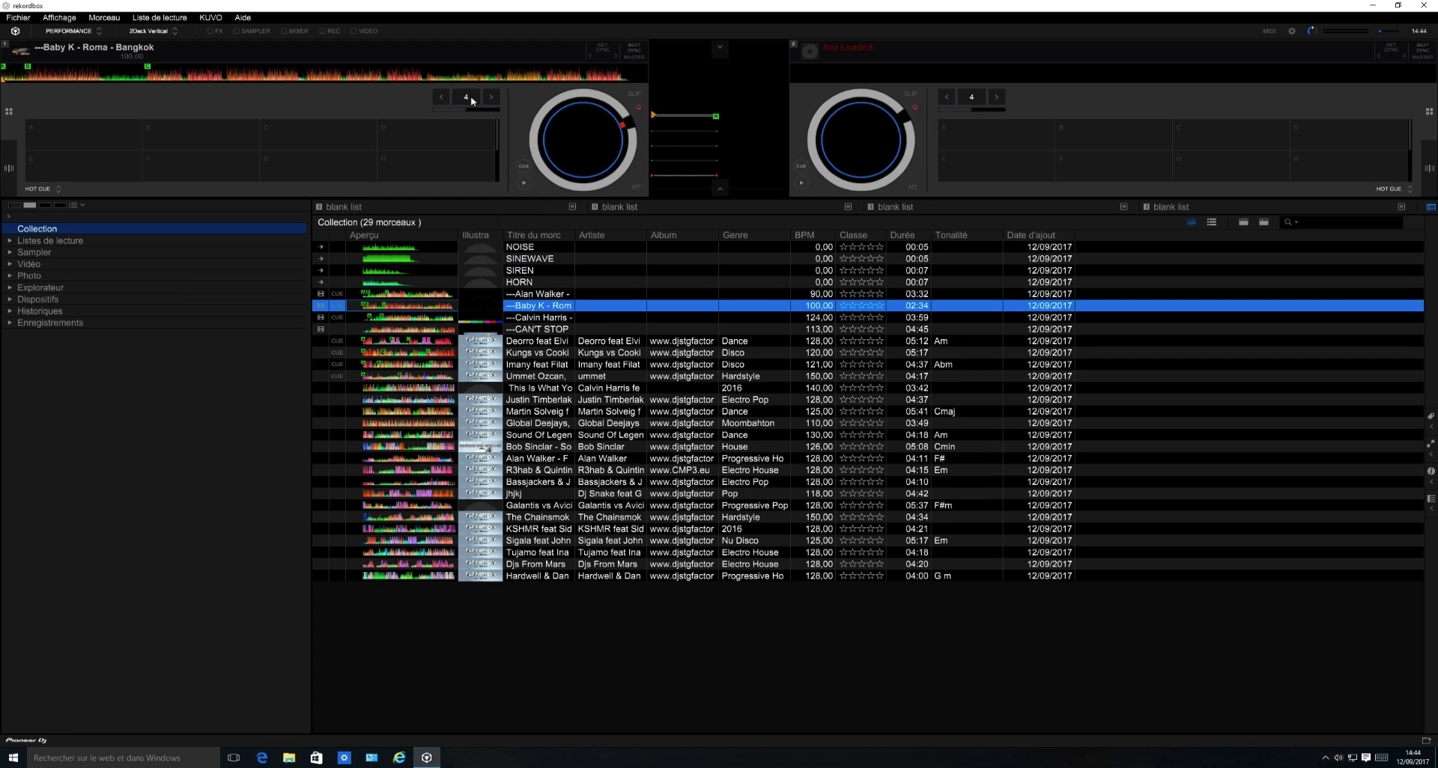
{"action": "left_click", "coordinate": [364, 32]}
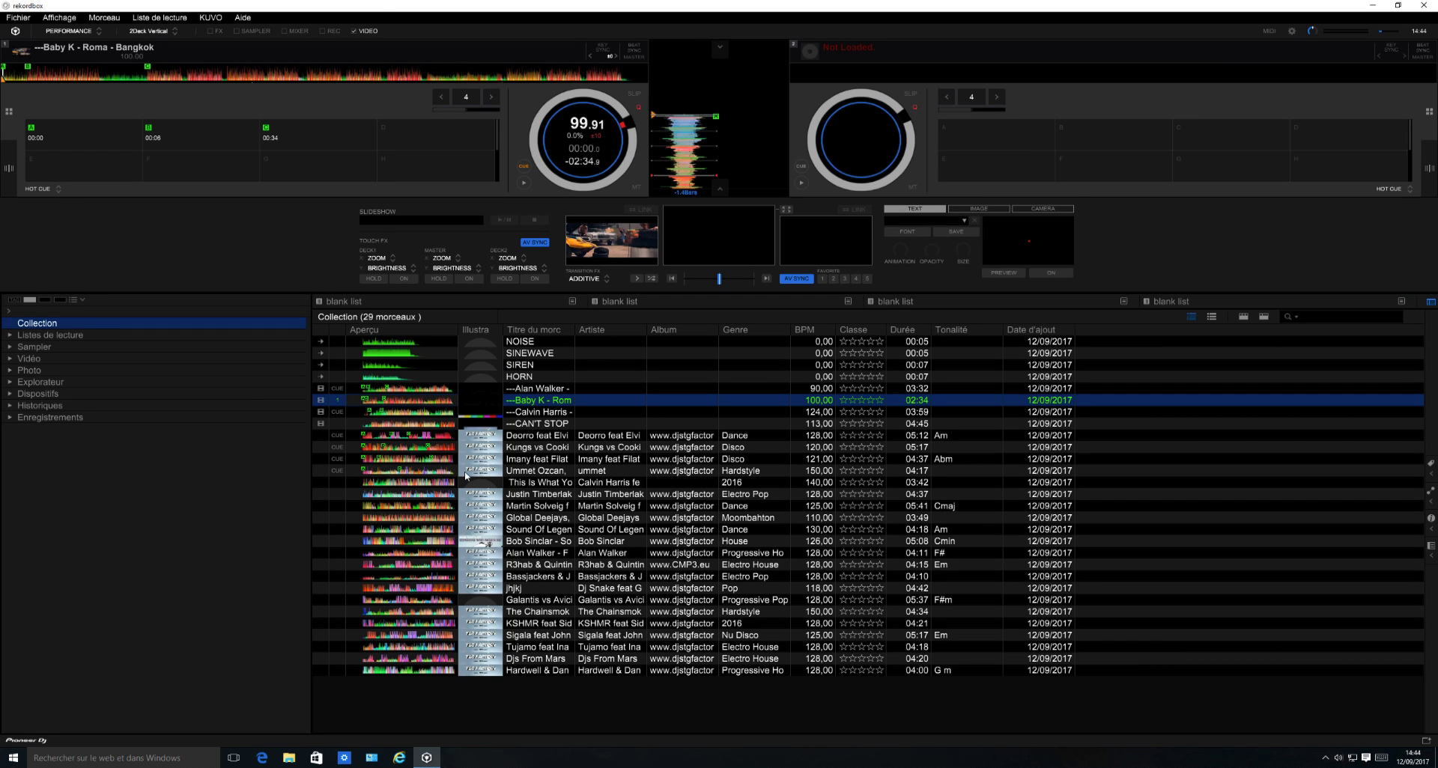
{"action": "left_click_drag", "start_coordinate": [545, 413], "coordinate": [854, 178]}
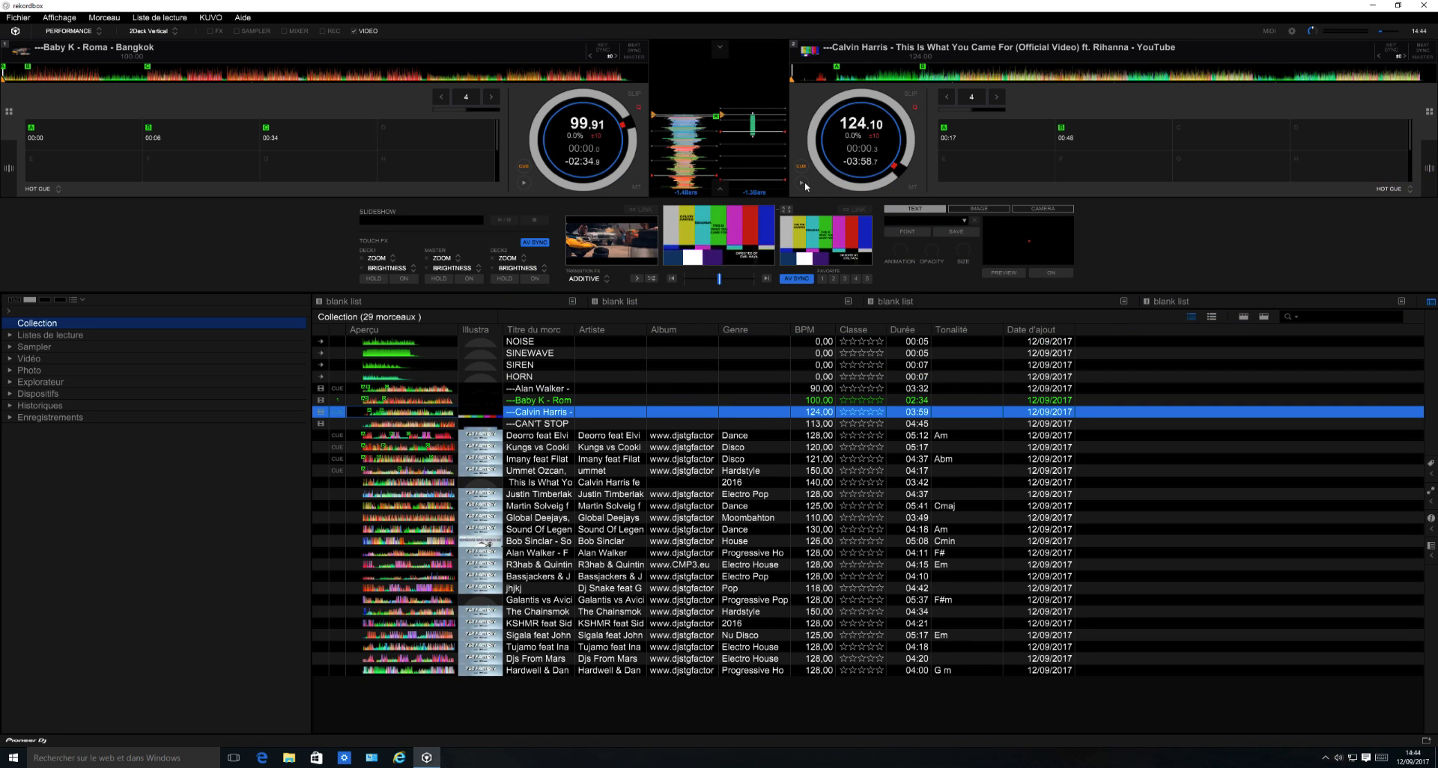
Step: Play the Calvin Harris track on deck 2 and try its hot cues A and B
{"action": "left_click", "coordinate": [801, 183]}
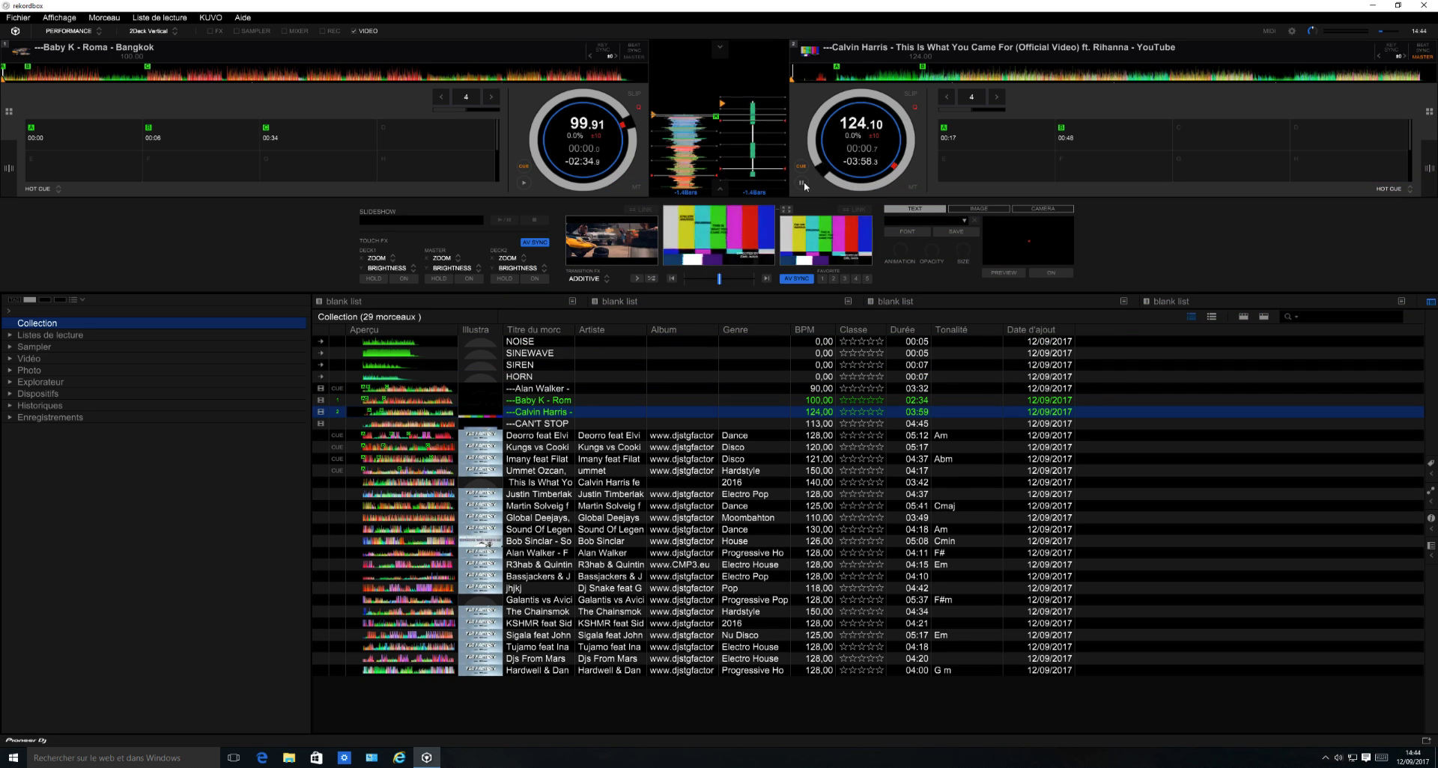
{"action": "left_click", "coordinate": [975, 126]}
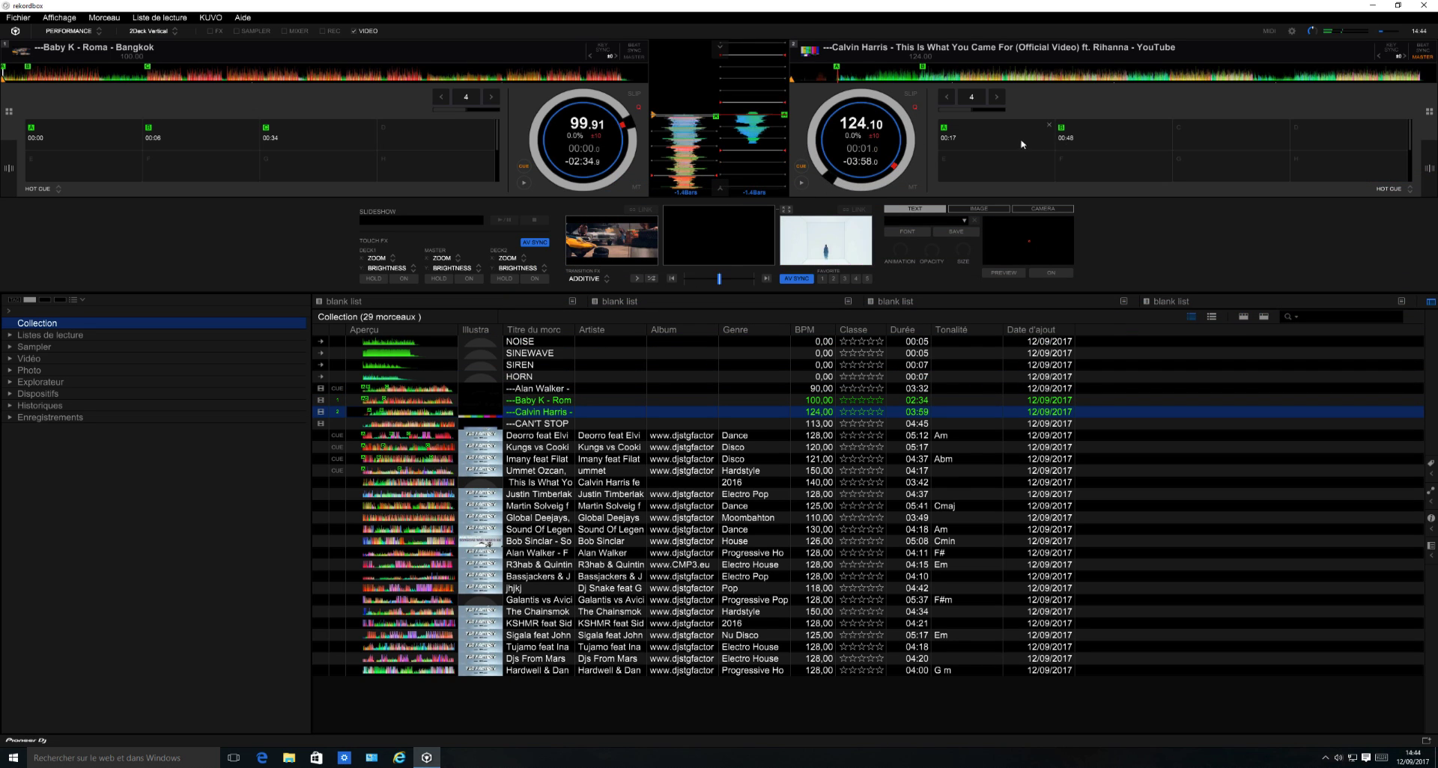
{"action": "left_click", "coordinate": [1121, 141]}
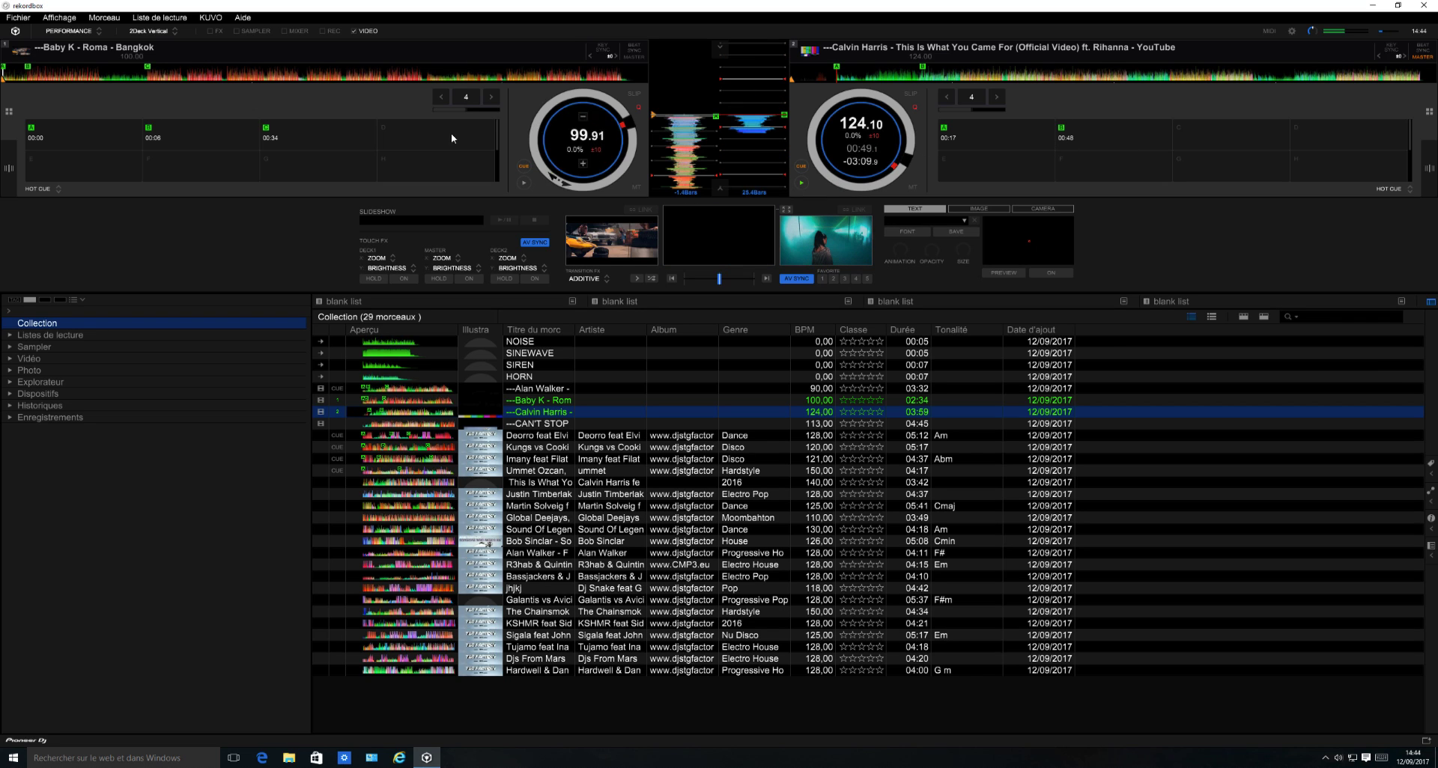
Step: Open the Top Clubbing Juillet 2016 playlist and load its fourth track, by Ummet Ozcan, onto deck 1
{"action": "left_click", "coordinate": [10, 335]}
{"action": "left_click", "coordinate": [39, 346]}
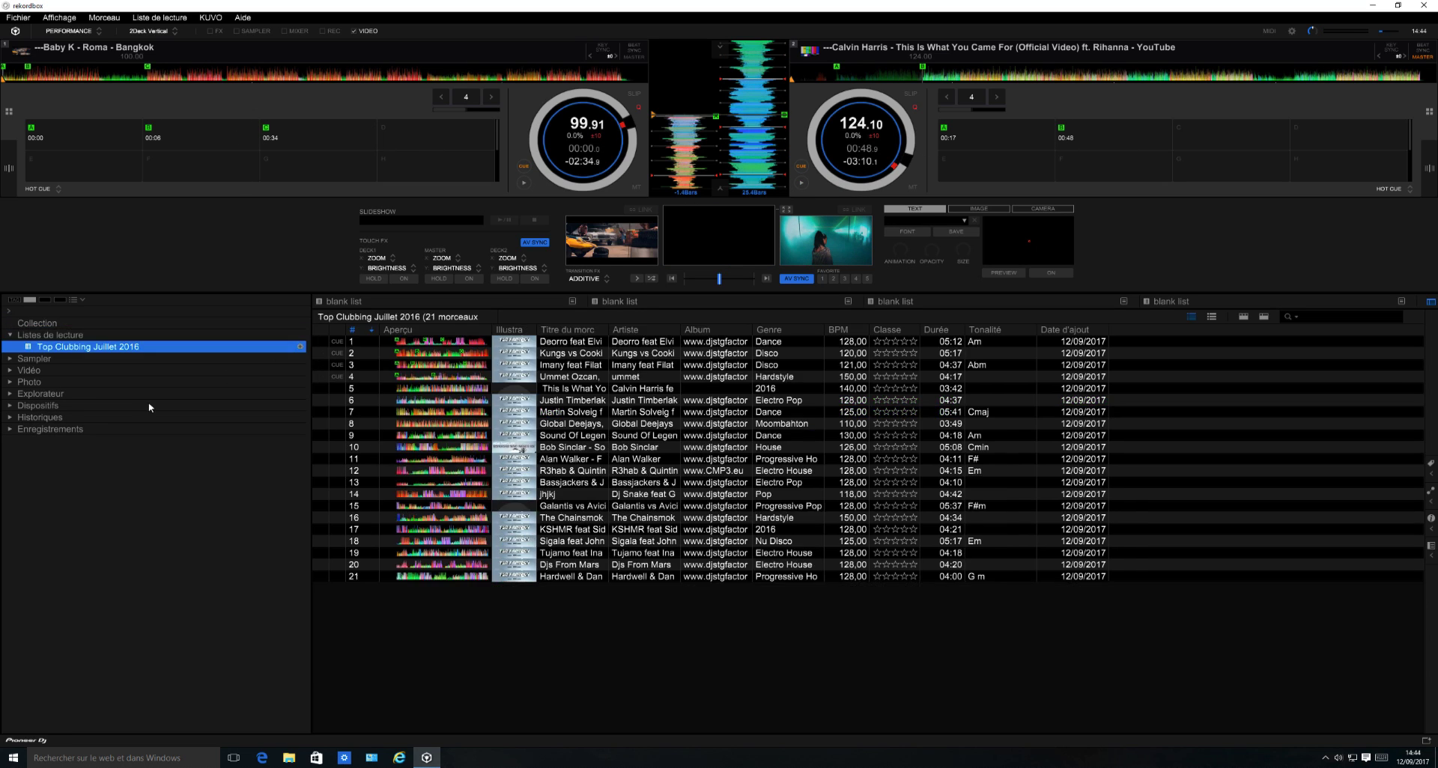
{"action": "left_click_drag", "start_coordinate": [569, 377], "coordinate": [99, 129]}
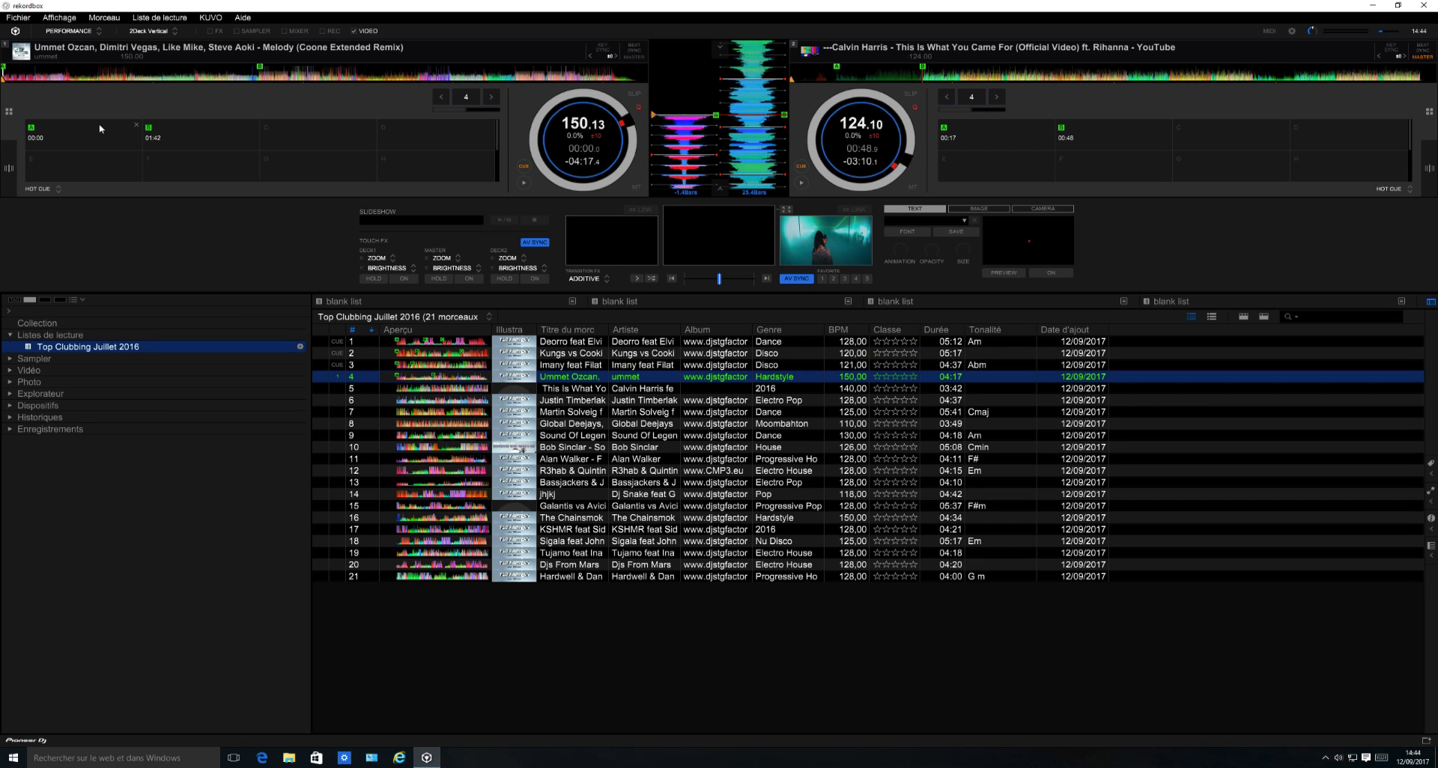
Step: Try deck 1's hot cues A and B, store hot cue C at 01:42, and hide the video panel
{"action": "left_click", "coordinate": [173, 133]}
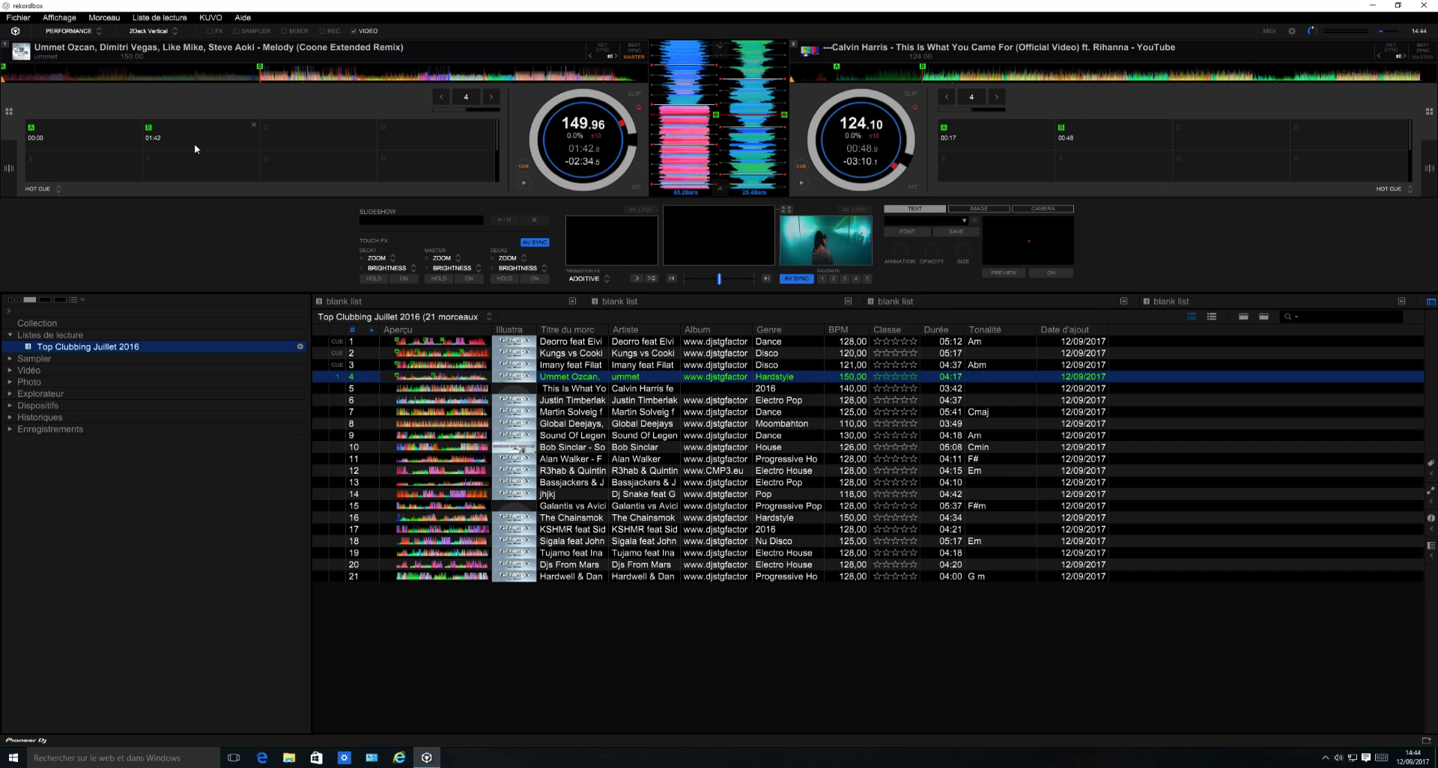
{"action": "left_click", "coordinate": [92, 136]}
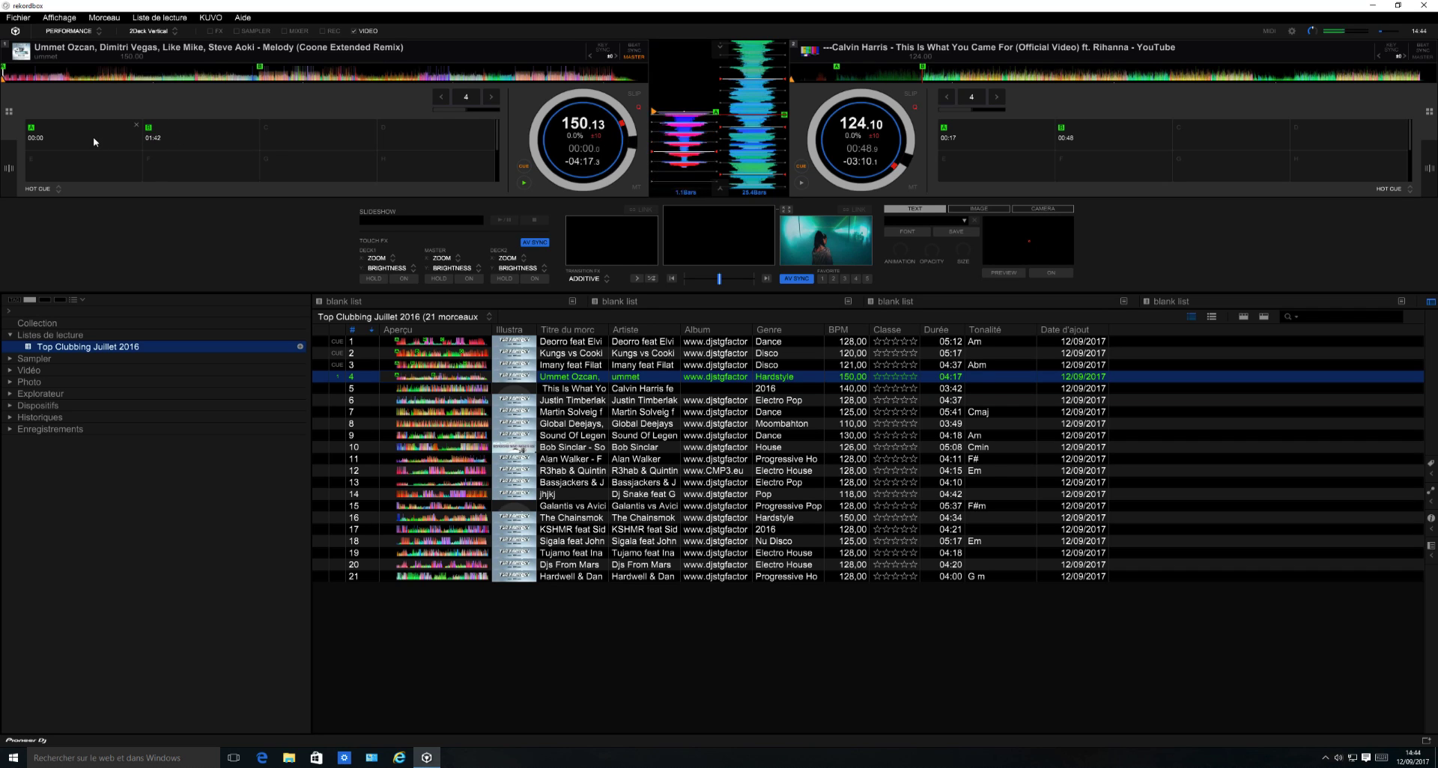
{"action": "left_click", "coordinate": [193, 145]}
{"action": "left_click", "coordinate": [321, 158]}
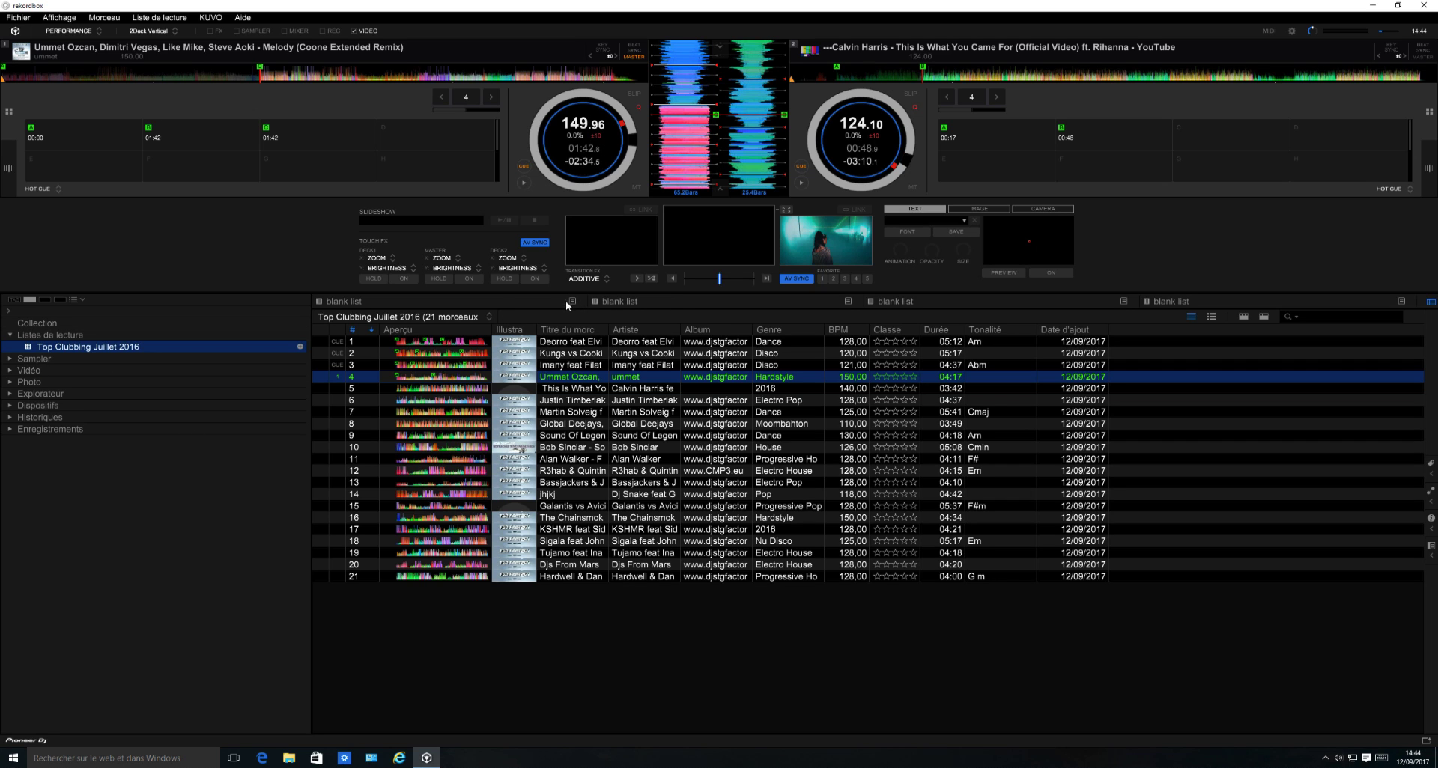
{"action": "left_click", "coordinate": [367, 31]}
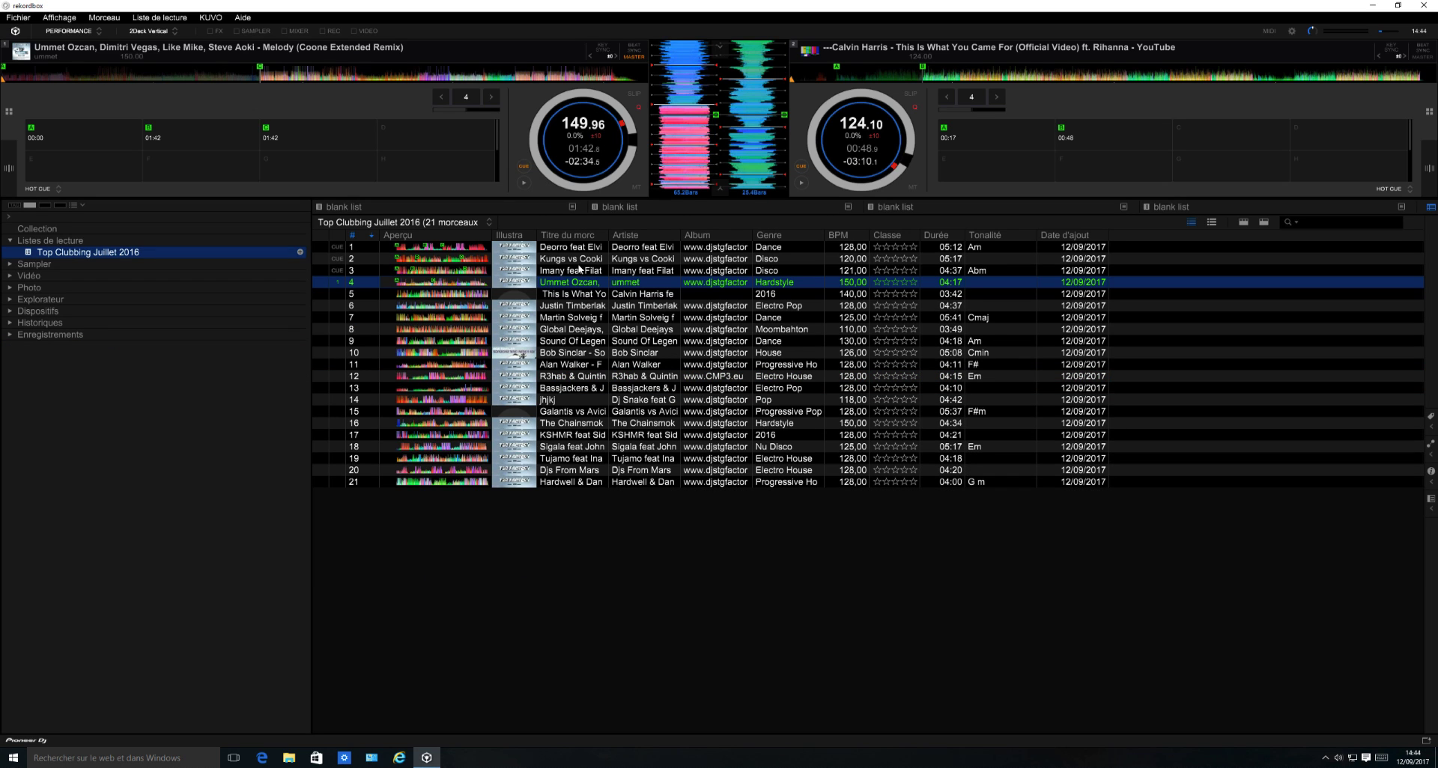
Step: Expand the Explorateur branch of the browser tree and close rekordbox
{"action": "left_click", "coordinate": [10, 298]}
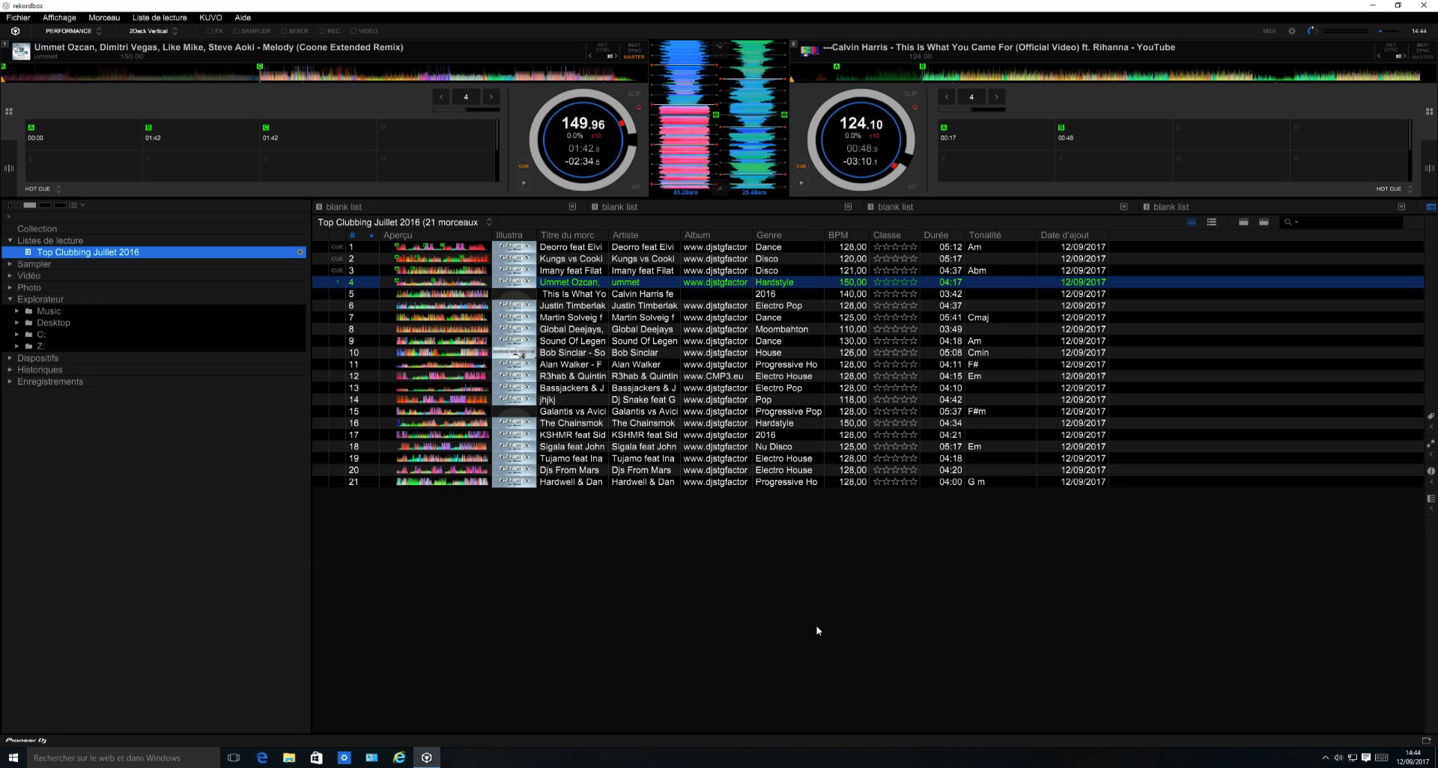
{"action": "left_click", "coordinate": [1423, 5]}
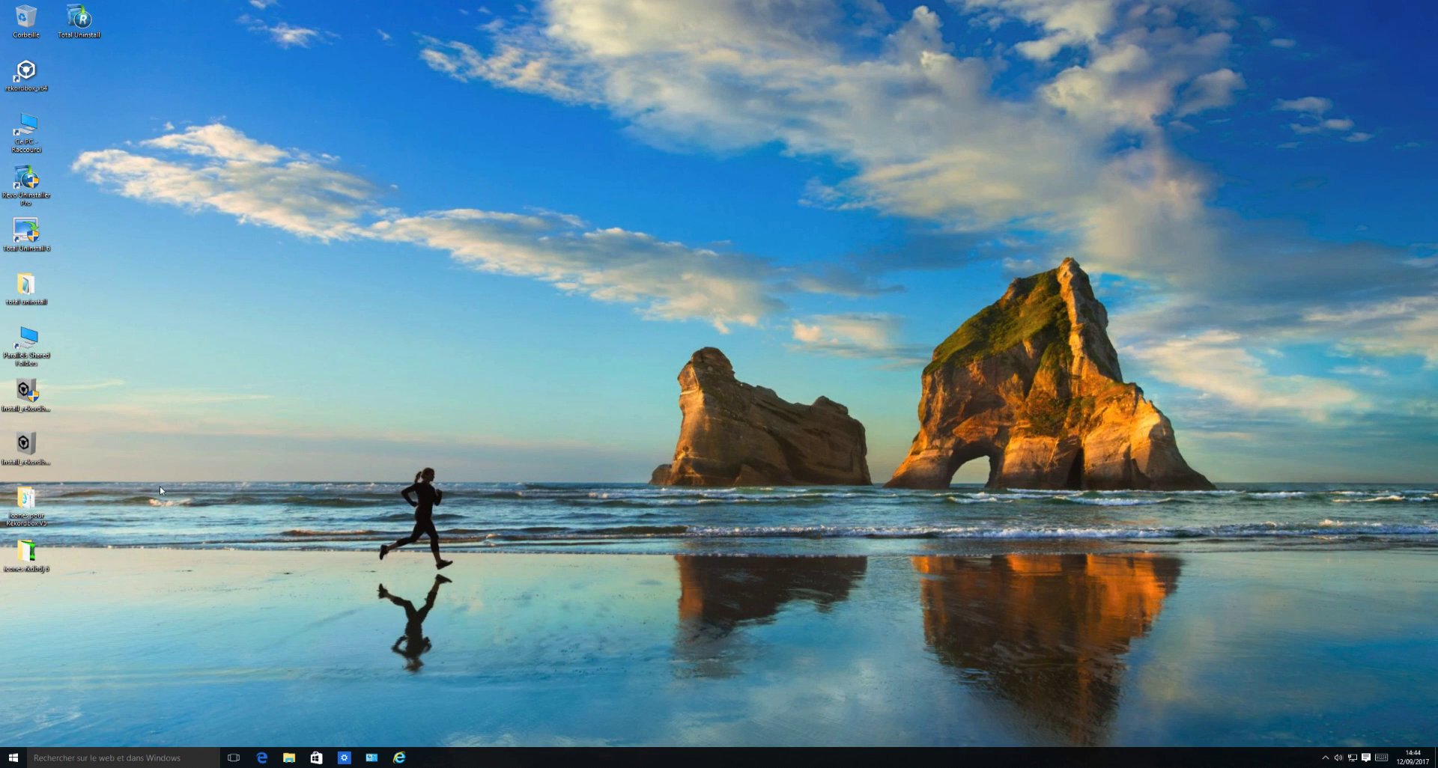
Step: Copy all the files in the desktop folder "icones pour Rekordbox V5" and close that folder
{"action": "double_click", "coordinate": [27, 504]}
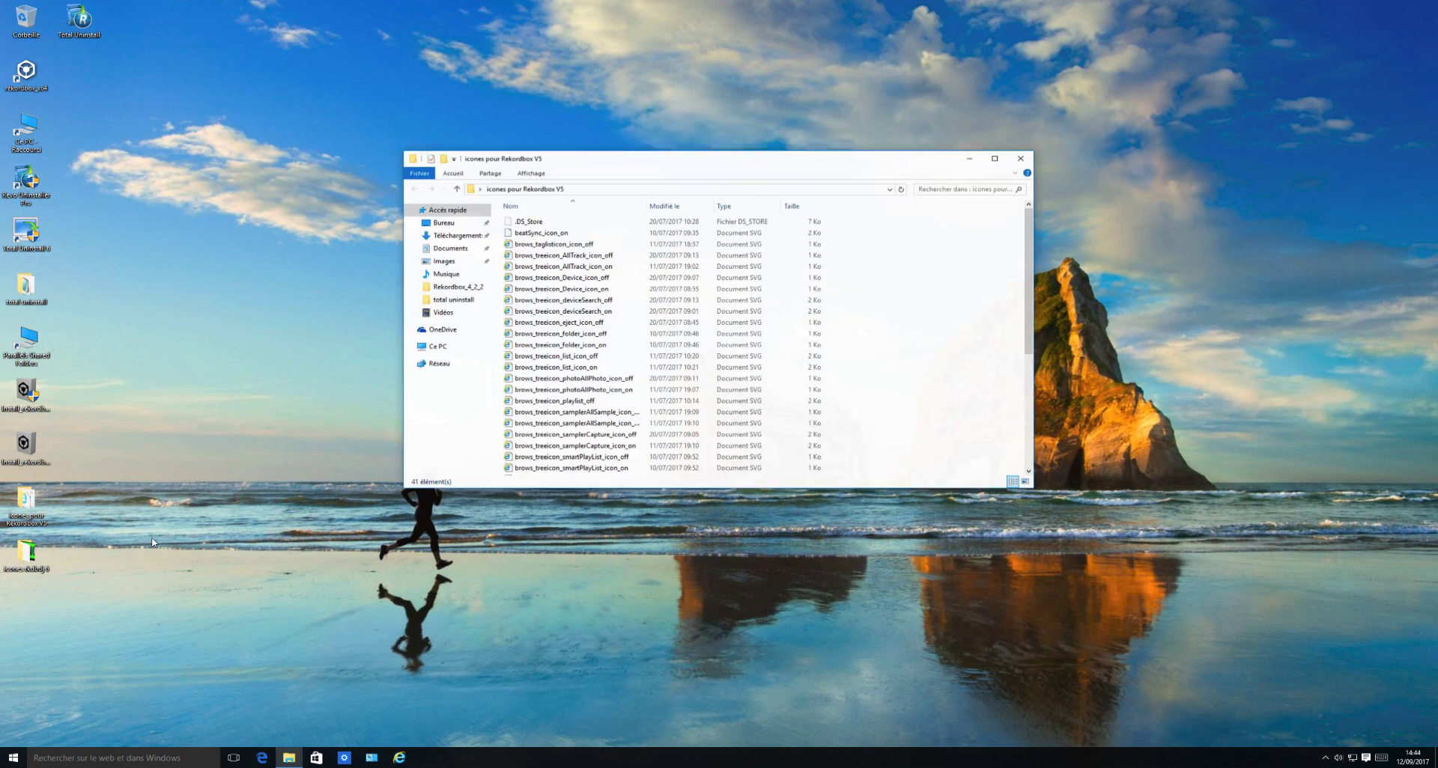
{"action": "left_click", "coordinate": [580, 346]}
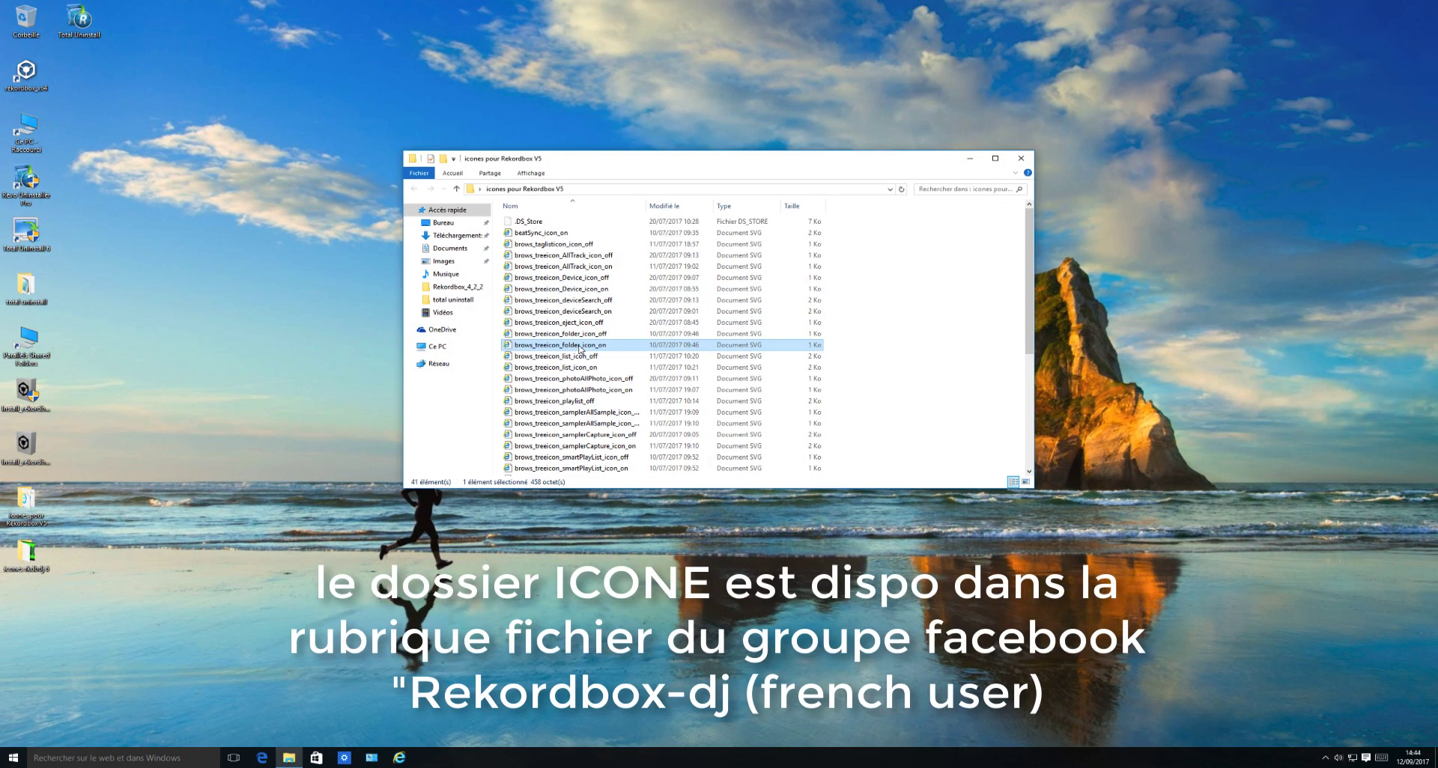
{"action": "key", "text": "ctrl+a"}
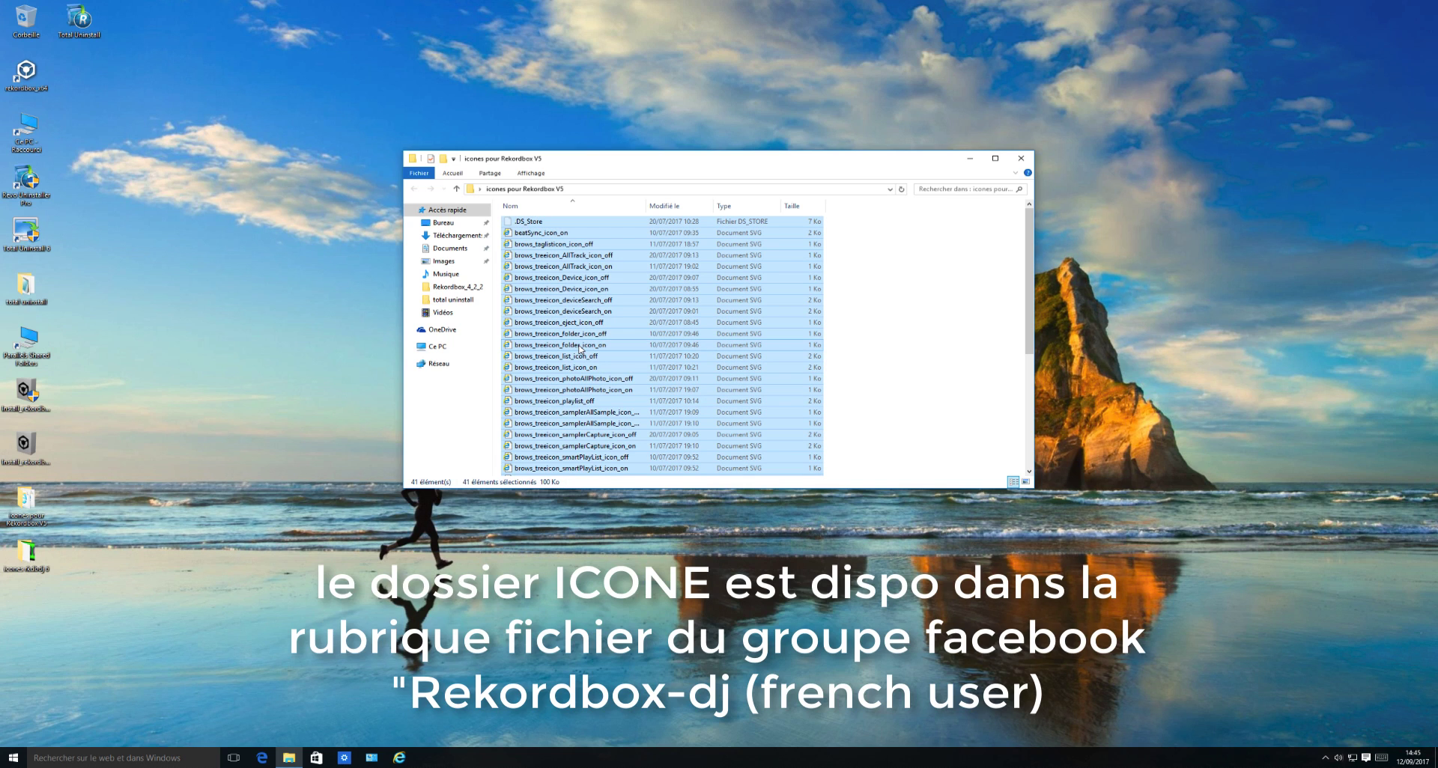
{"action": "left_click", "coordinate": [1016, 163]}
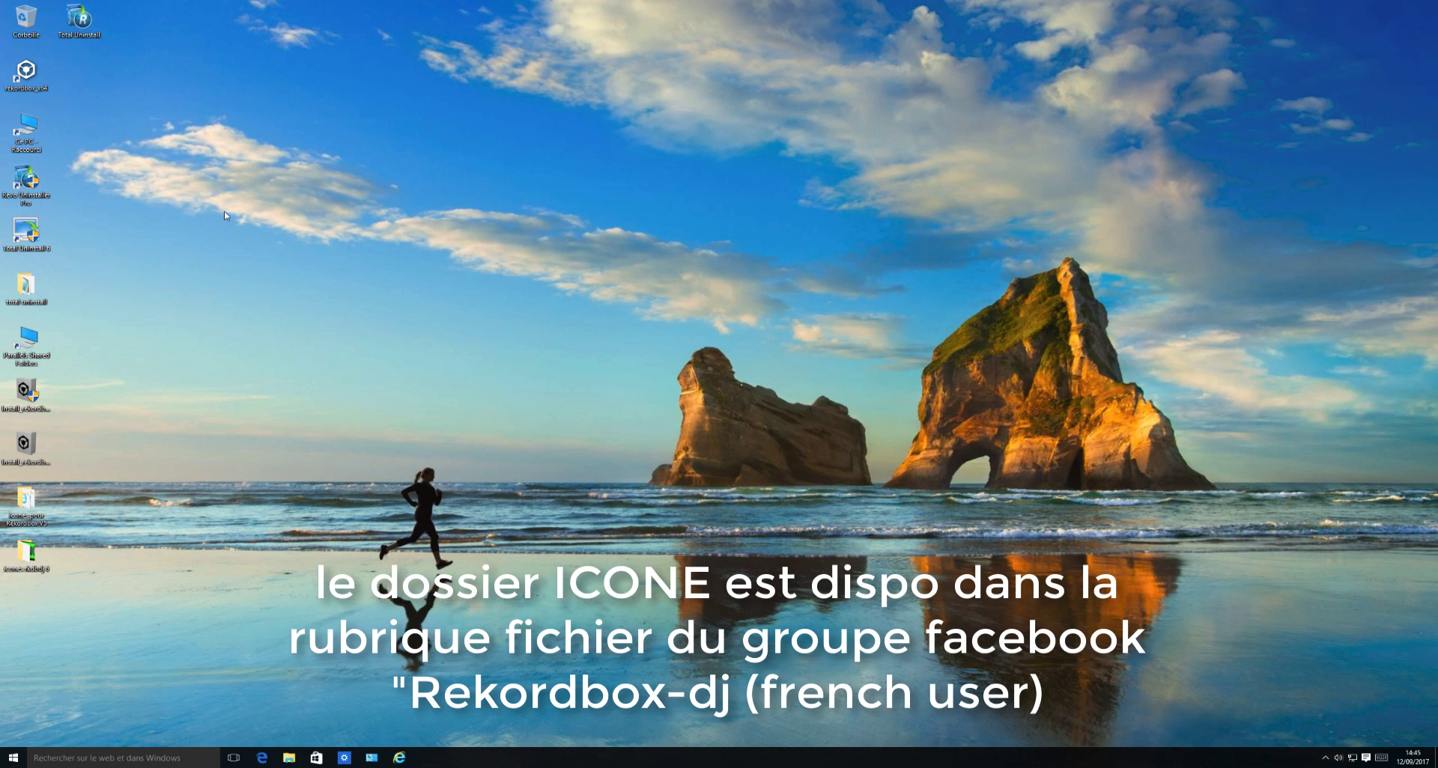
Step: Go to the rekordbox 5.0.0 installation folder via its desktop shortcut and open the skins subfolder
{"action": "right_click", "coordinate": [27, 75]}
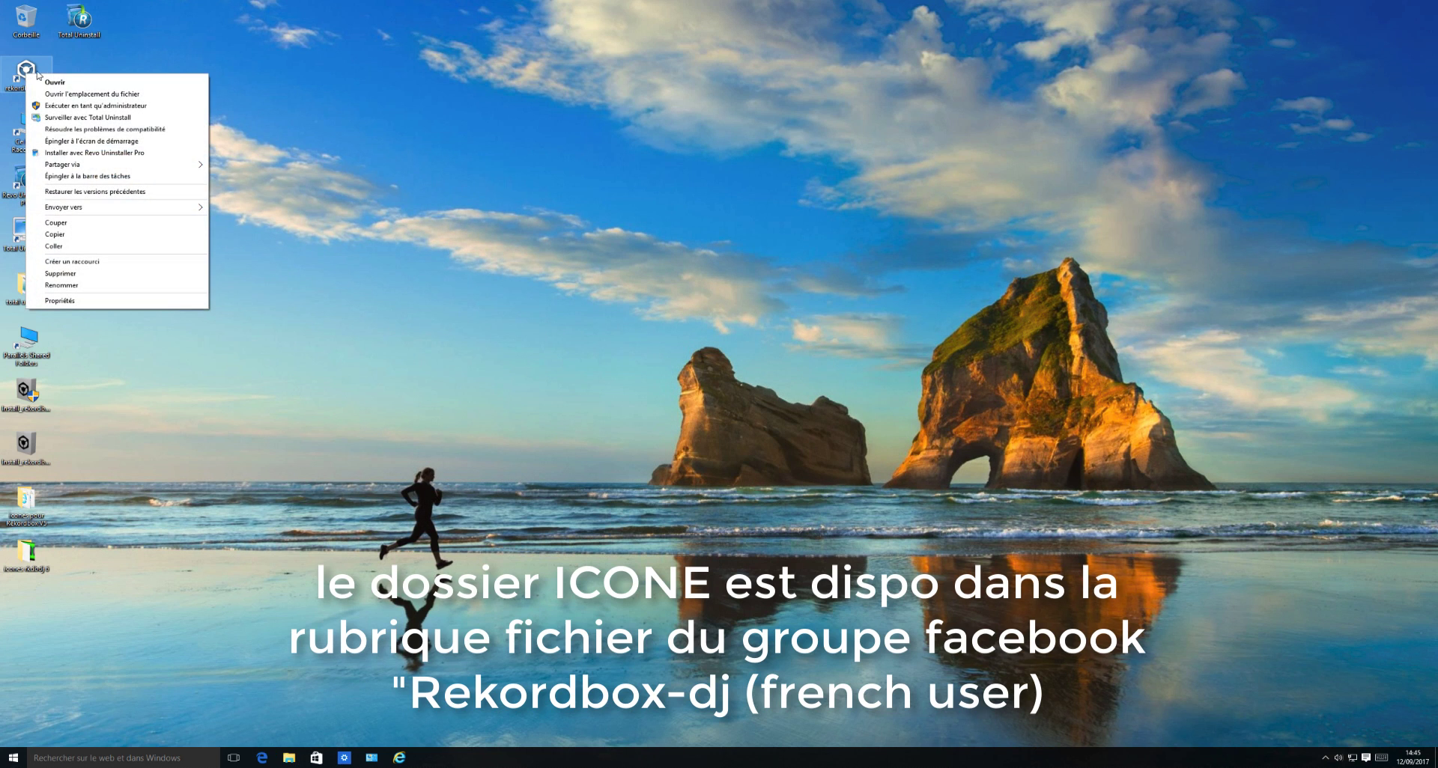
{"action": "left_click", "coordinate": [67, 92]}
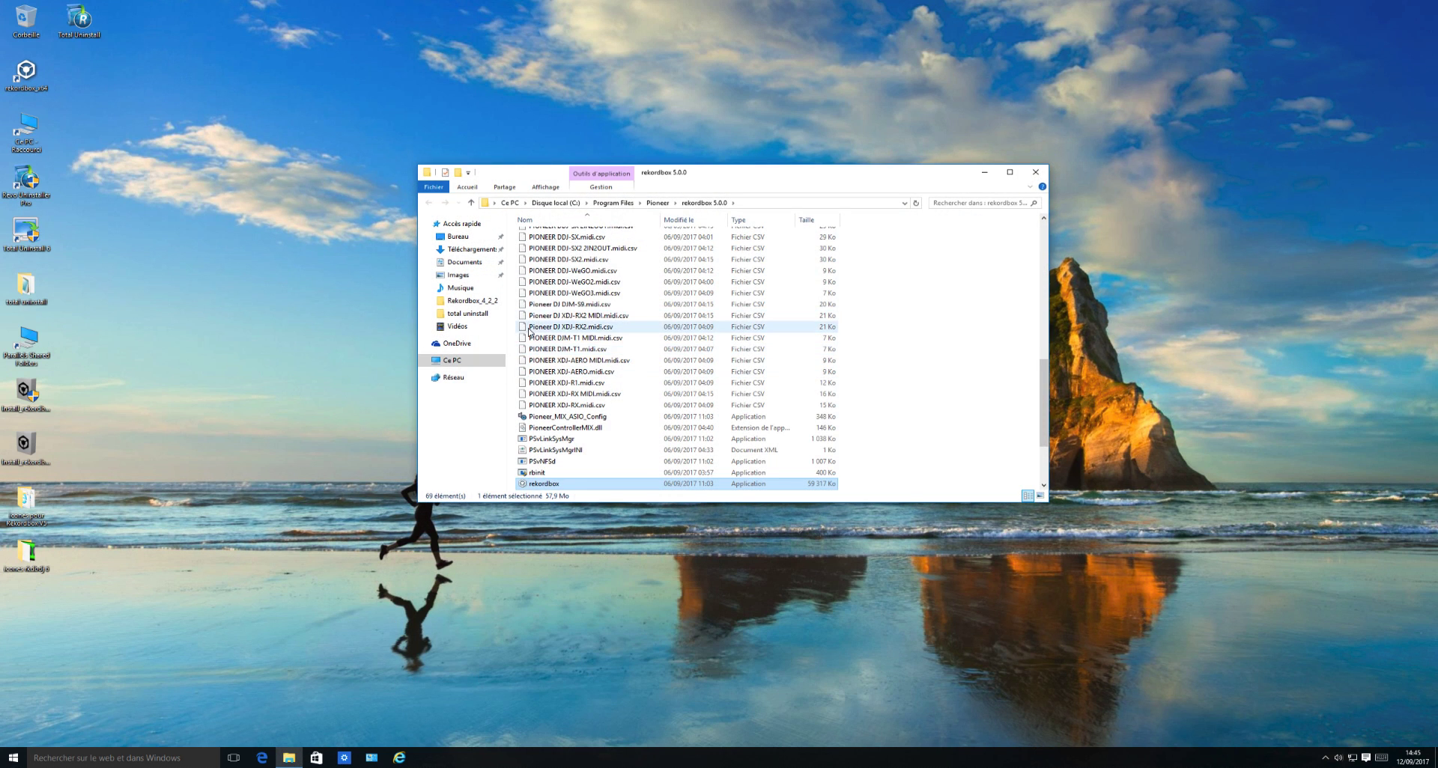
{"action": "scroll", "coordinate": [530, 336], "scroll_direction": "up", "scroll_amount": 8}
{"action": "scroll", "coordinate": [530, 337], "scroll_direction": "up", "scroll_amount": 4}
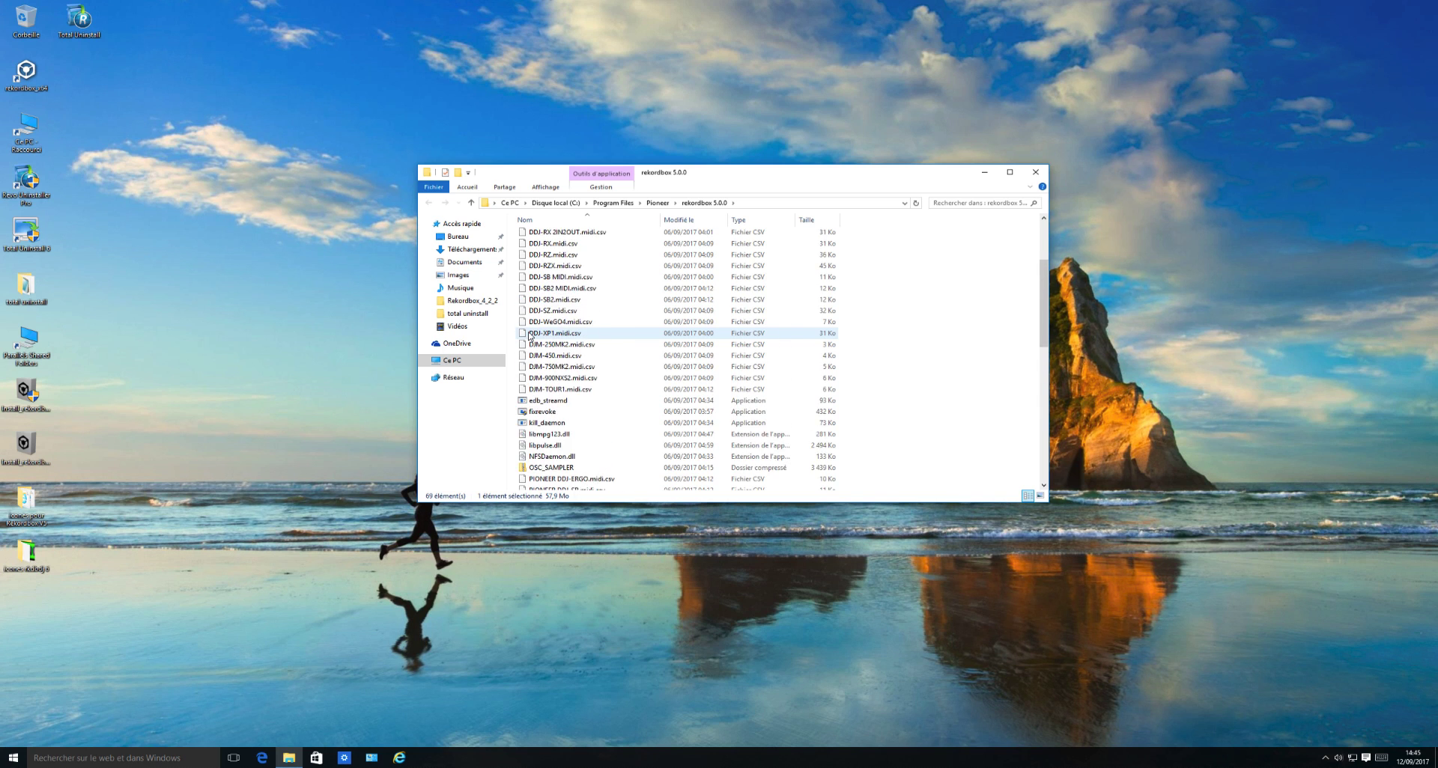
{"action": "left_click", "coordinate": [538, 279]}
{"action": "double_click", "coordinate": [538, 279]}
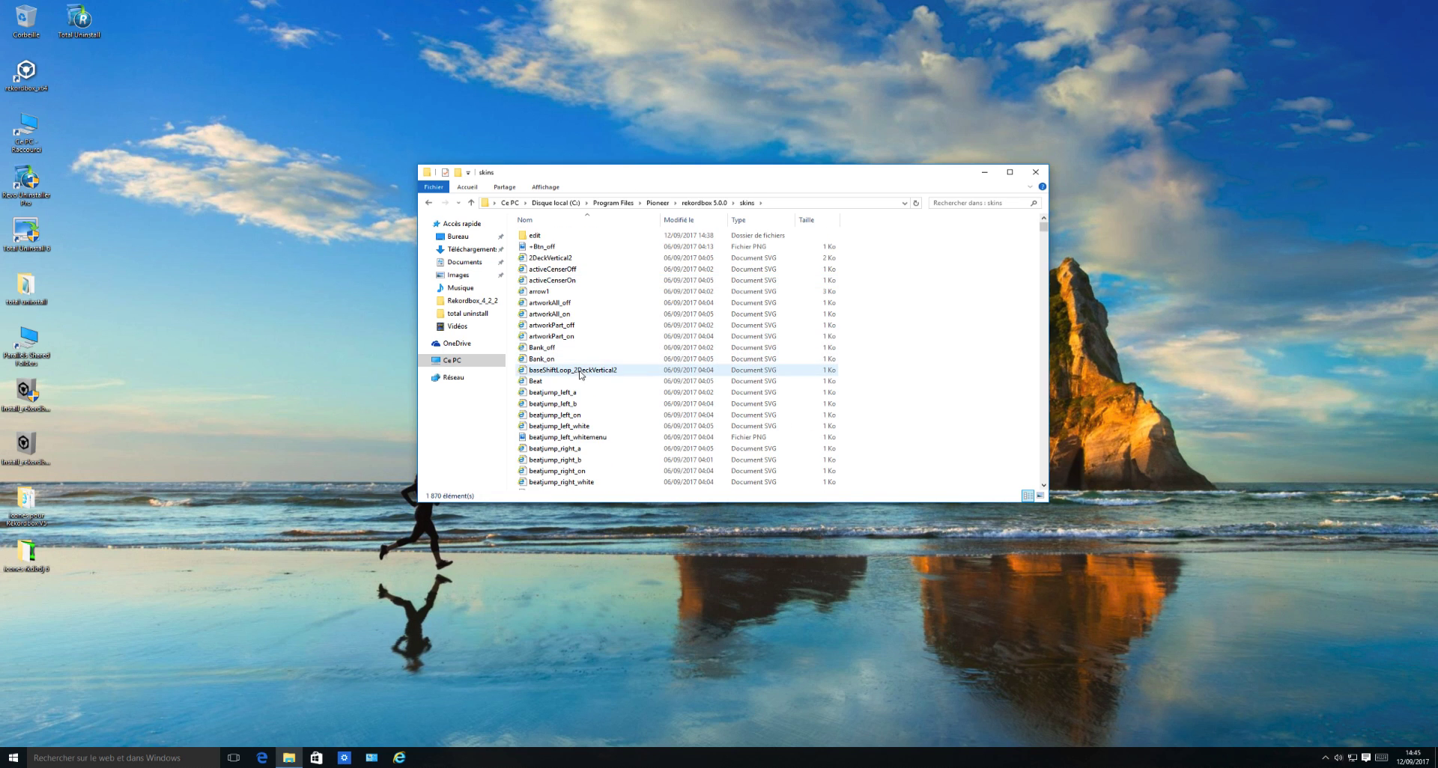
{"action": "left_click", "coordinate": [711, 205]}
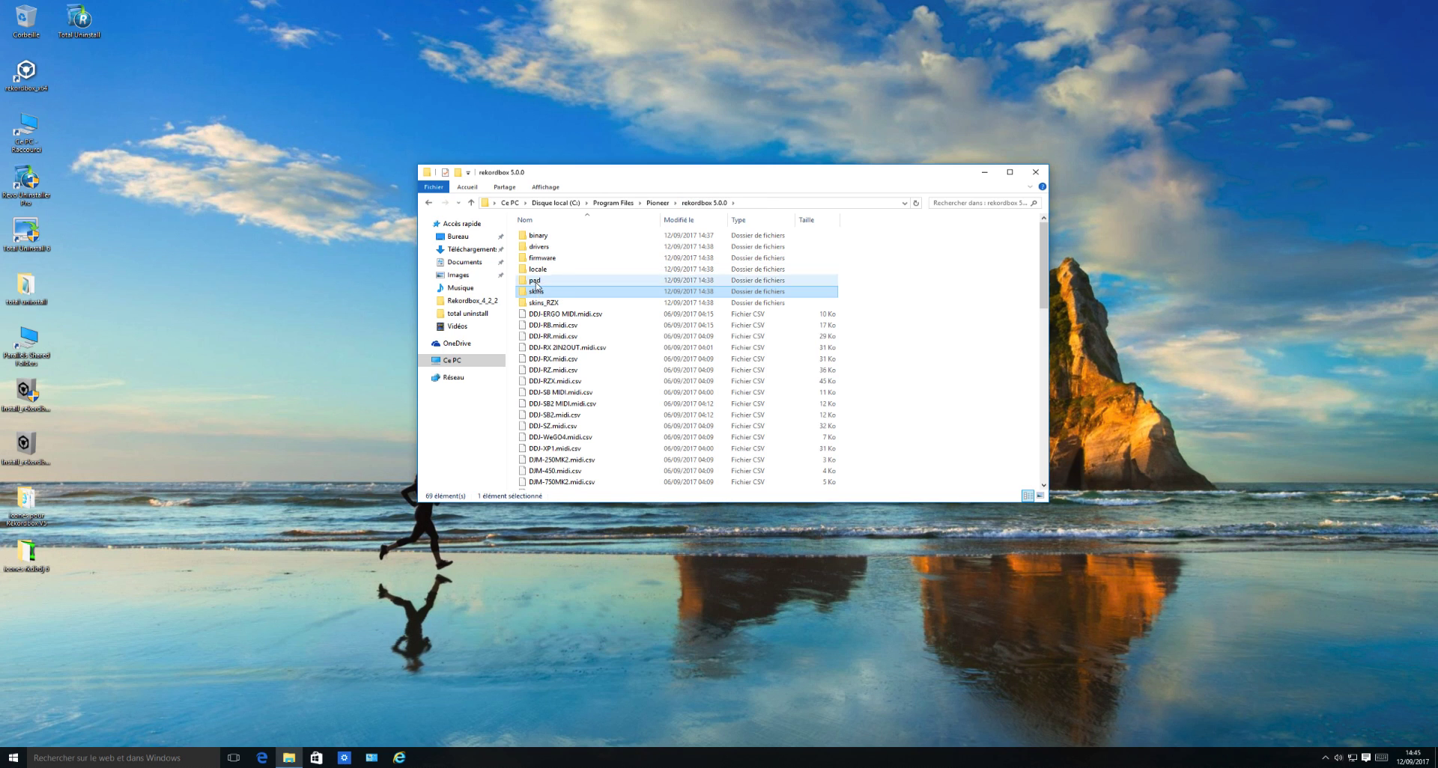
{"action": "double_click", "coordinate": [538, 292]}
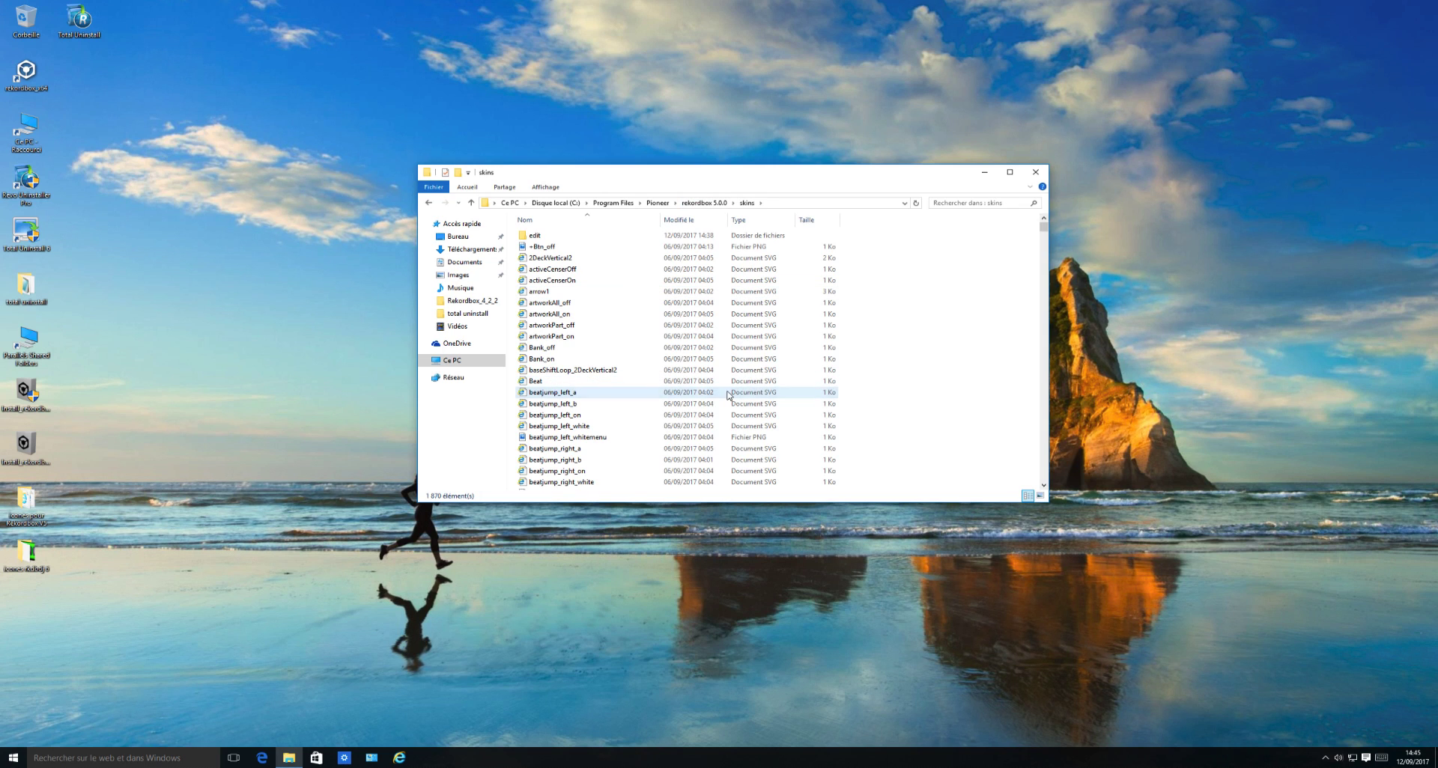
Step: Paste the copied icons into the skins folder, replacing the existing files with administrator rights, and close the folder
{"action": "left_click", "coordinate": [728, 394]}
{"action": "key", "text": "ctrl+v"}
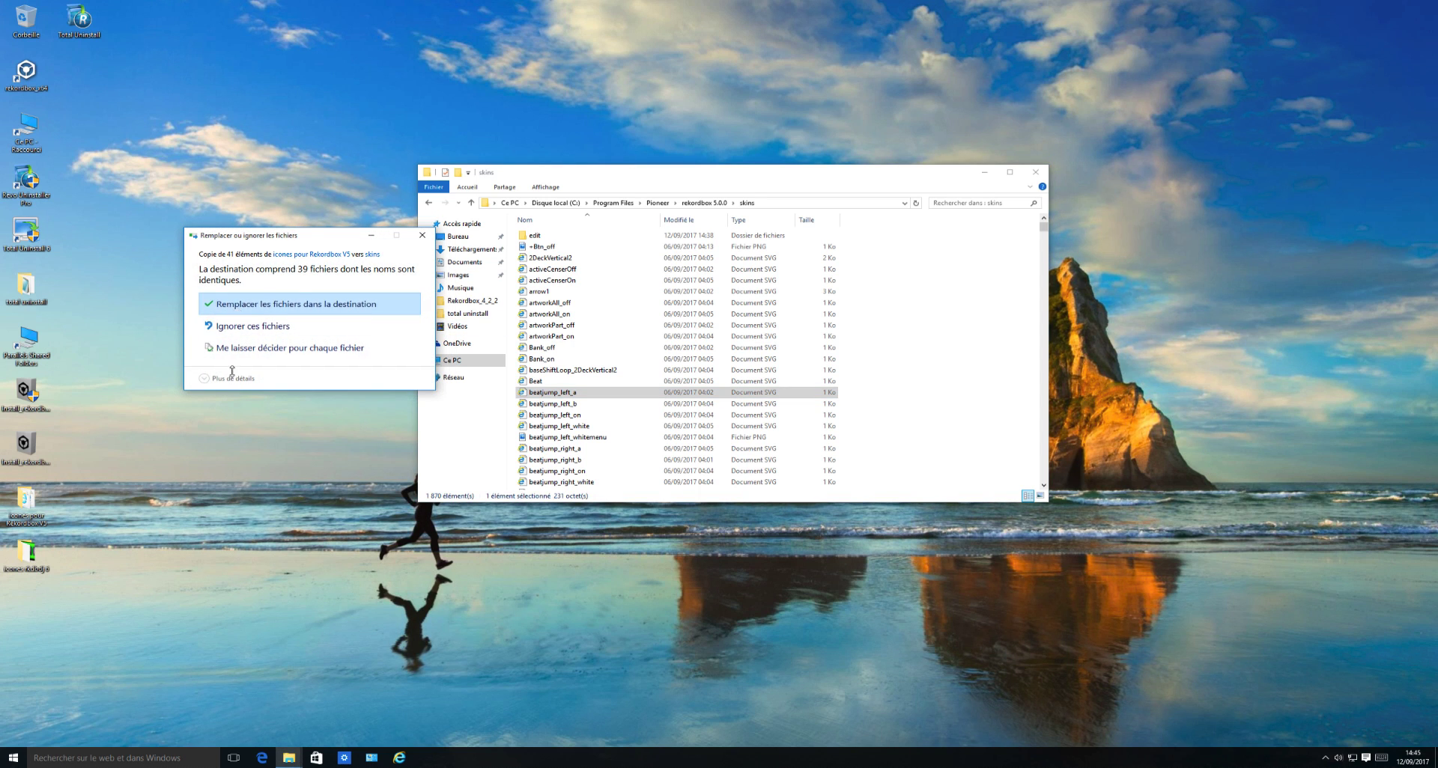
{"action": "left_click", "coordinate": [234, 314]}
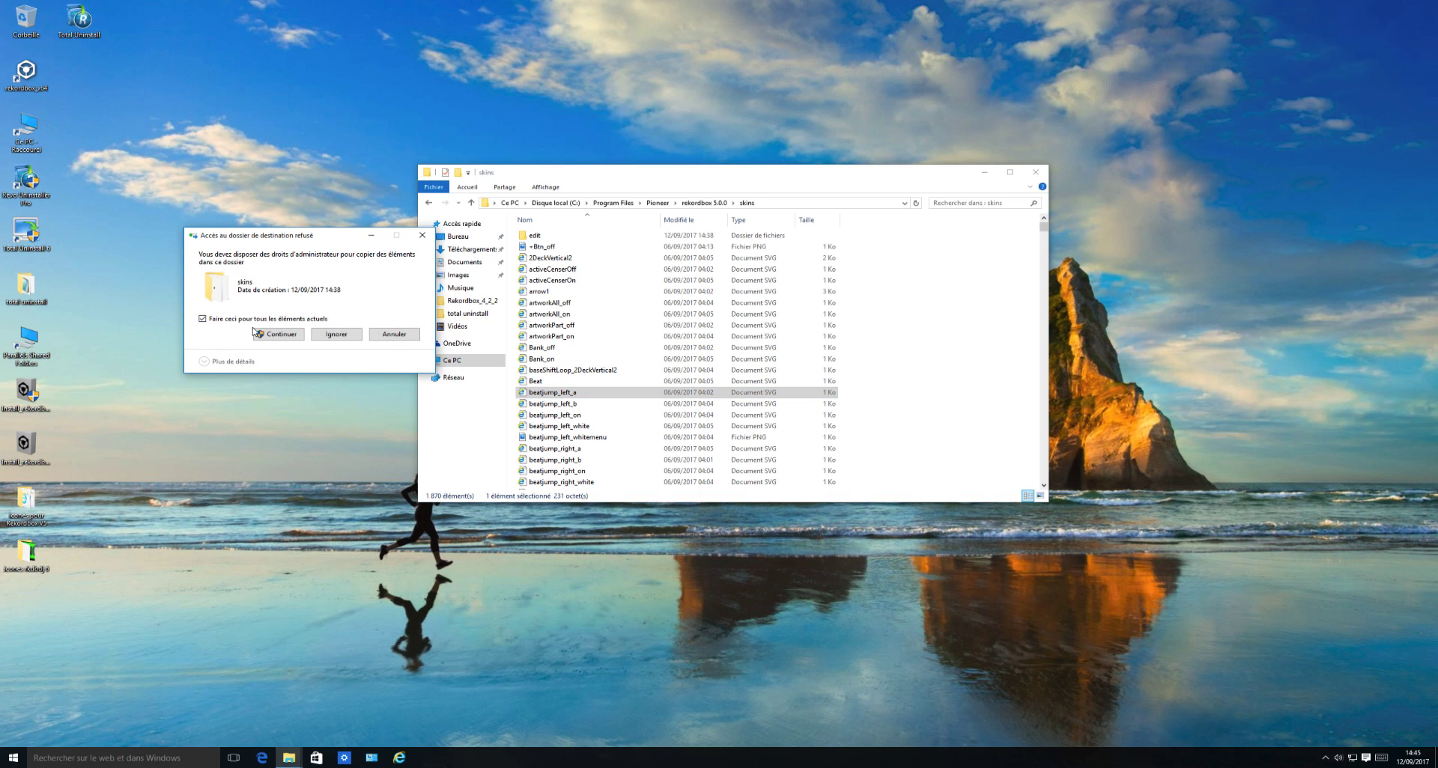
{"action": "left_click", "coordinate": [279, 334]}
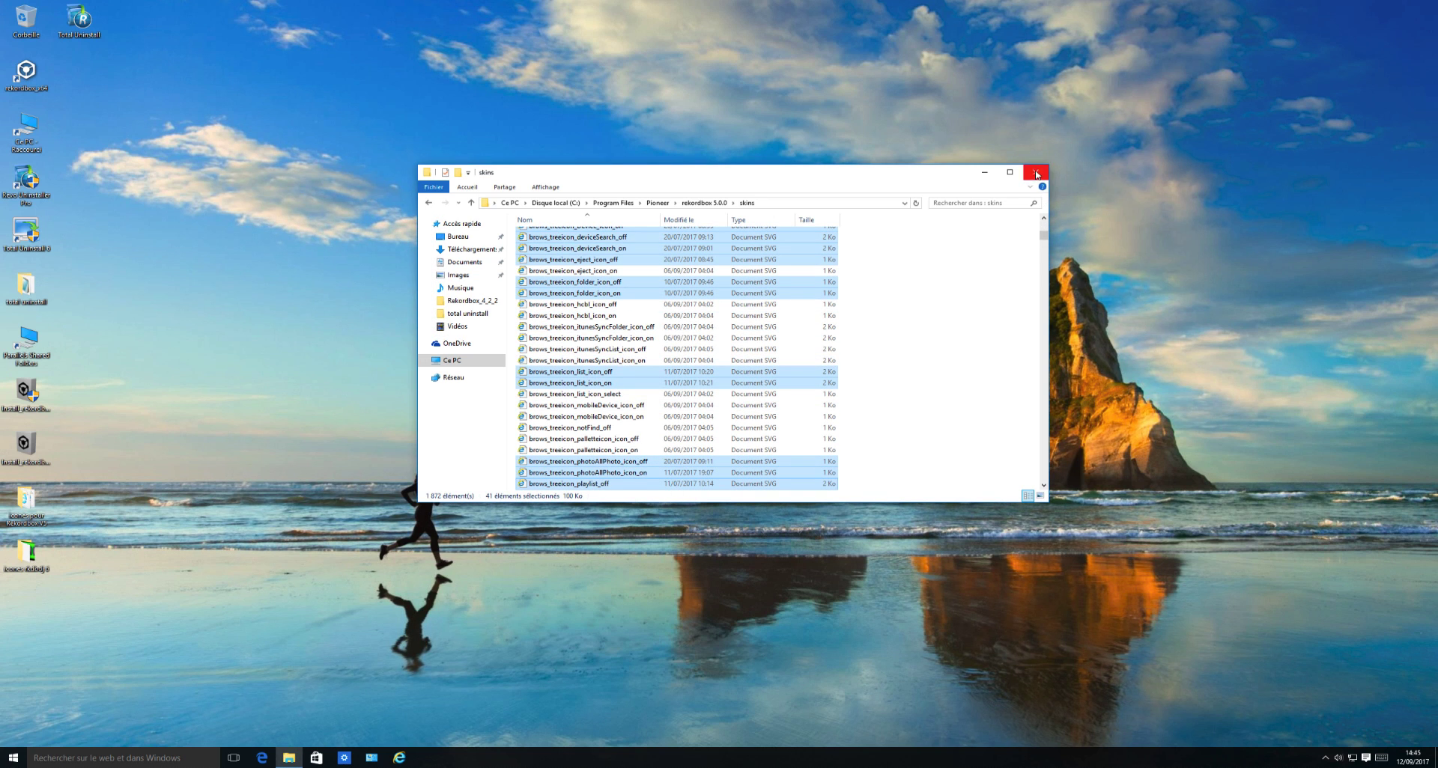
{"action": "left_click", "coordinate": [1035, 172]}
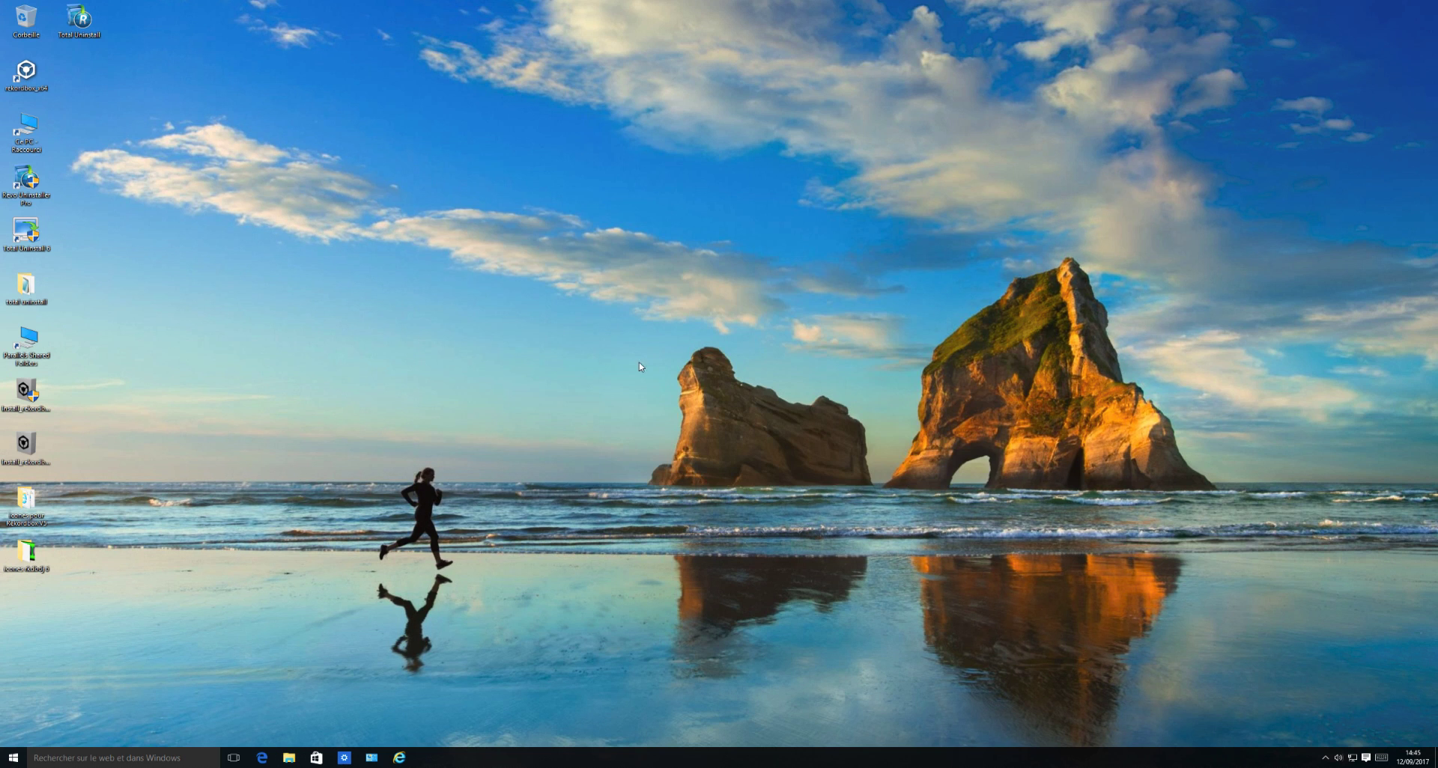
Step: Relaunch rekordbox and check the Music, Desktop, C: and Z: entries under Explorateur
{"action": "double_click", "coordinate": [26, 69]}
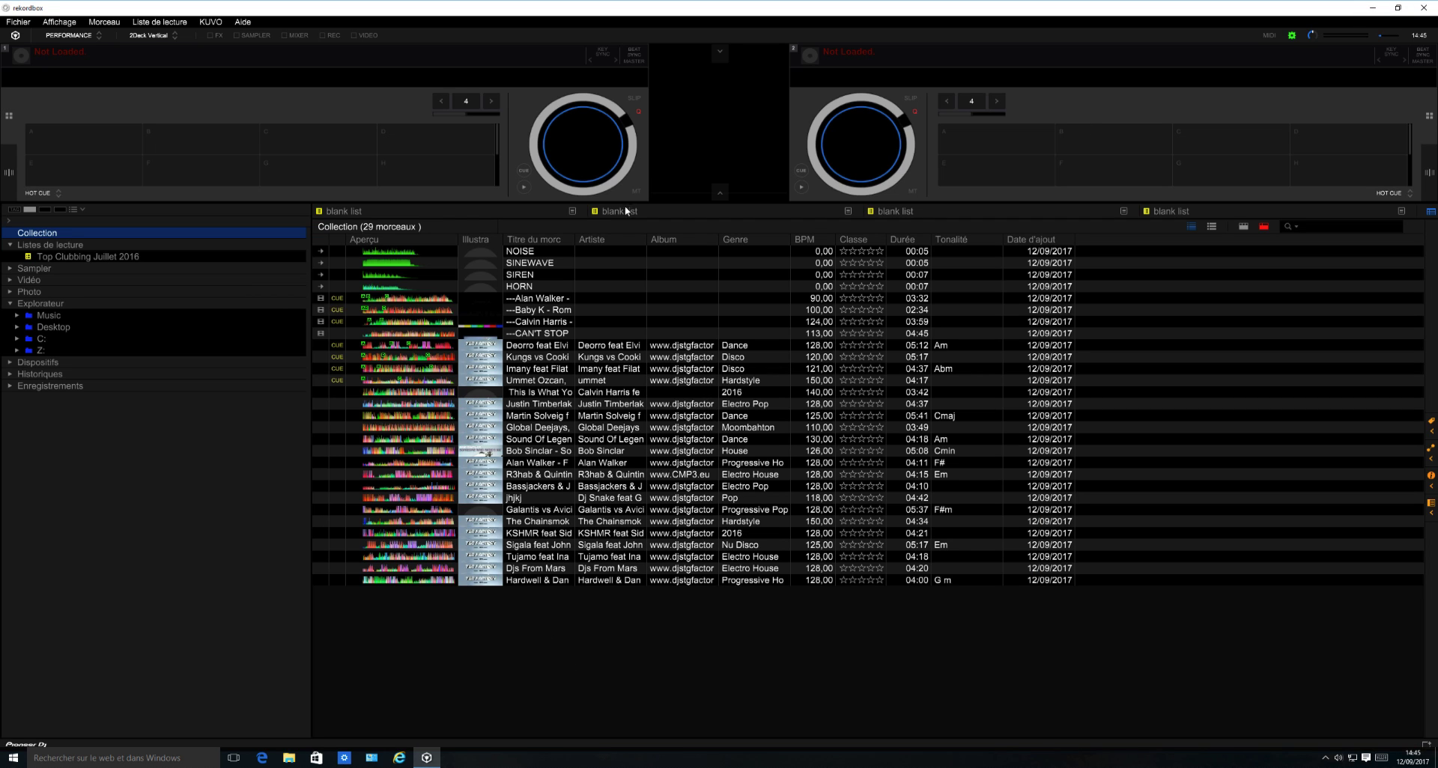
{"action": "left_click", "coordinate": [40, 318]}
{"action": "left_click", "coordinate": [40, 328]}
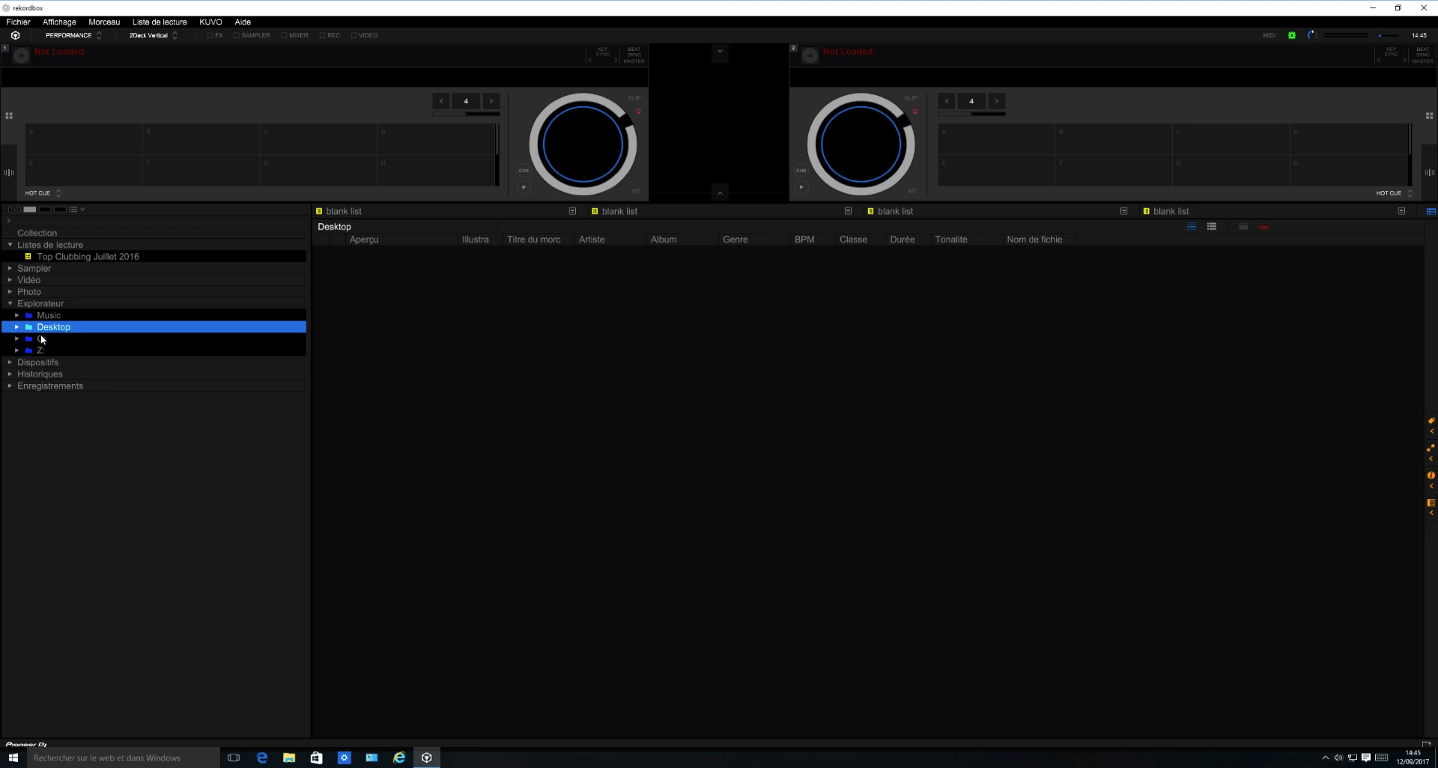
{"action": "left_click", "coordinate": [40, 339]}
{"action": "left_click", "coordinate": [41, 350]}
{"action": "left_click", "coordinate": [41, 317]}
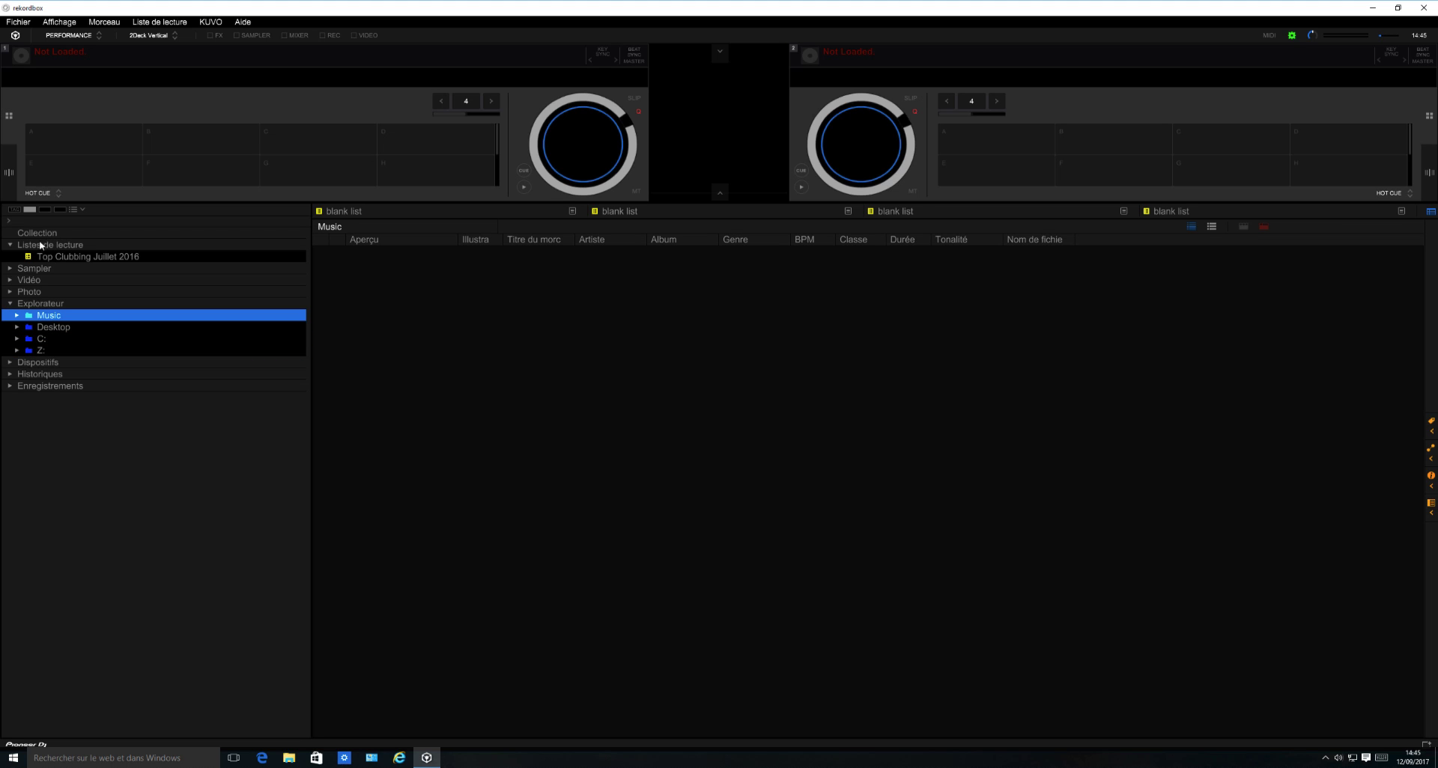
Step: Review the Top Clubbing Juillet 2016 playlist, All Videos and the untitled video playlist with the new tree icons
{"action": "left_click", "coordinate": [46, 257]}
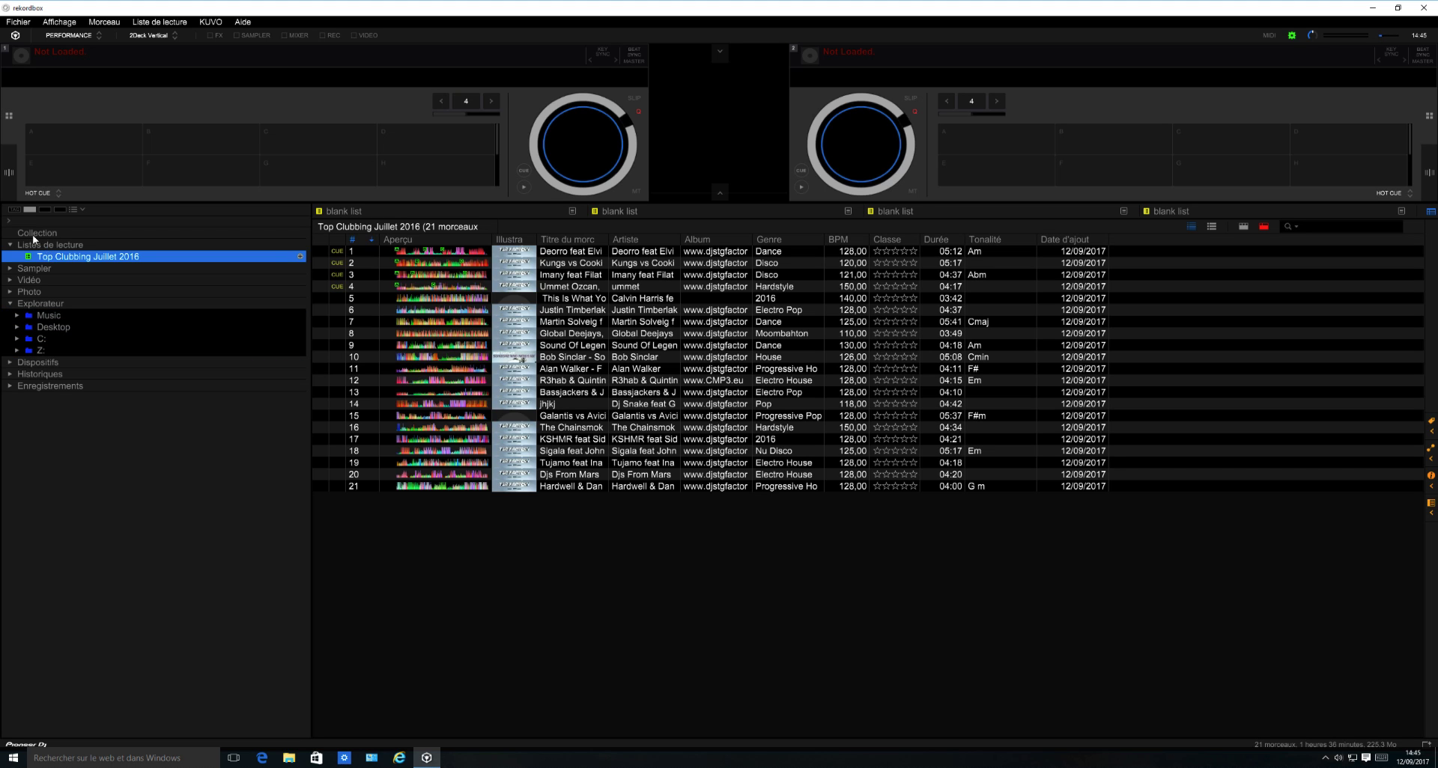
{"action": "left_click", "coordinate": [9, 280]}
{"action": "left_click", "coordinate": [51, 293]}
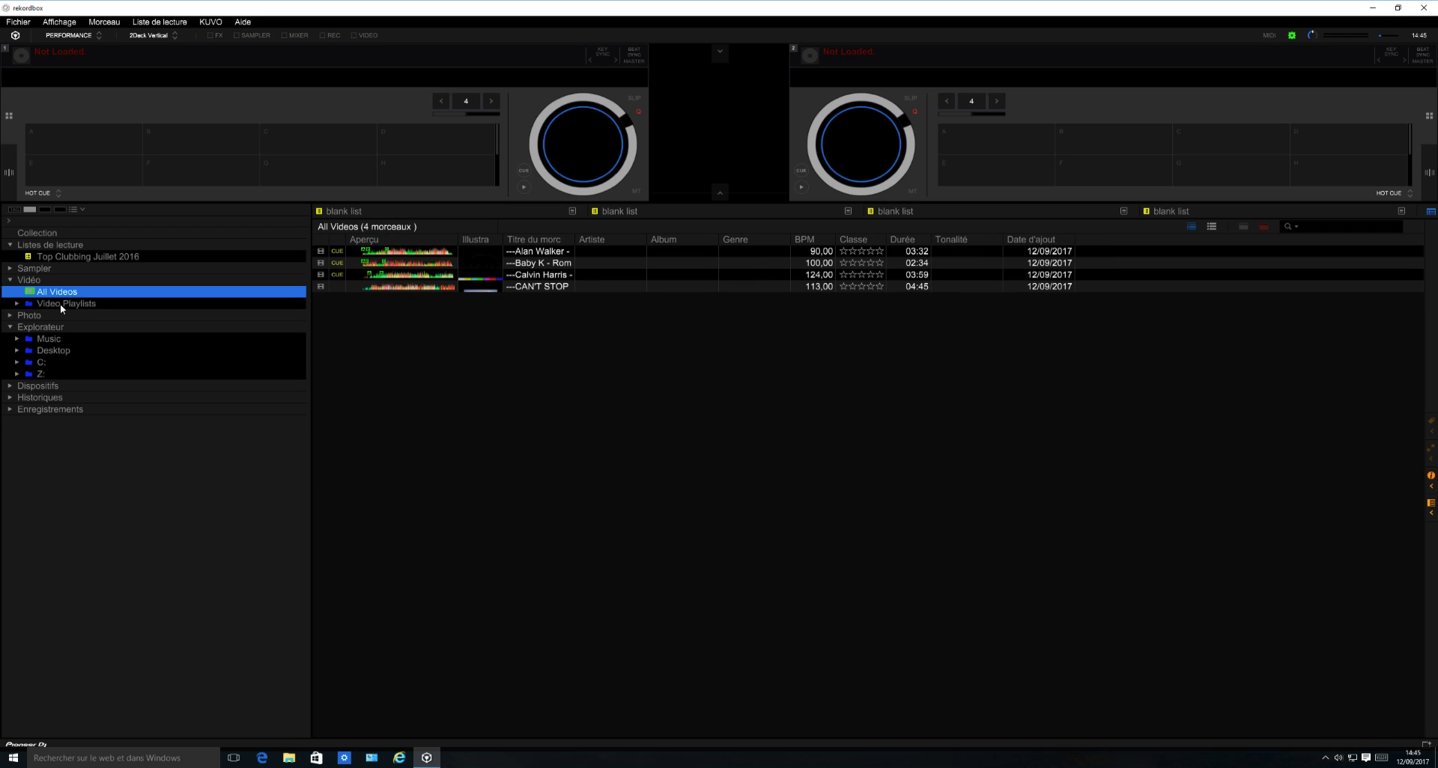
{"action": "left_click", "coordinate": [62, 305]}
{"action": "left_click", "coordinate": [17, 304]}
{"action": "left_click", "coordinate": [66, 316]}
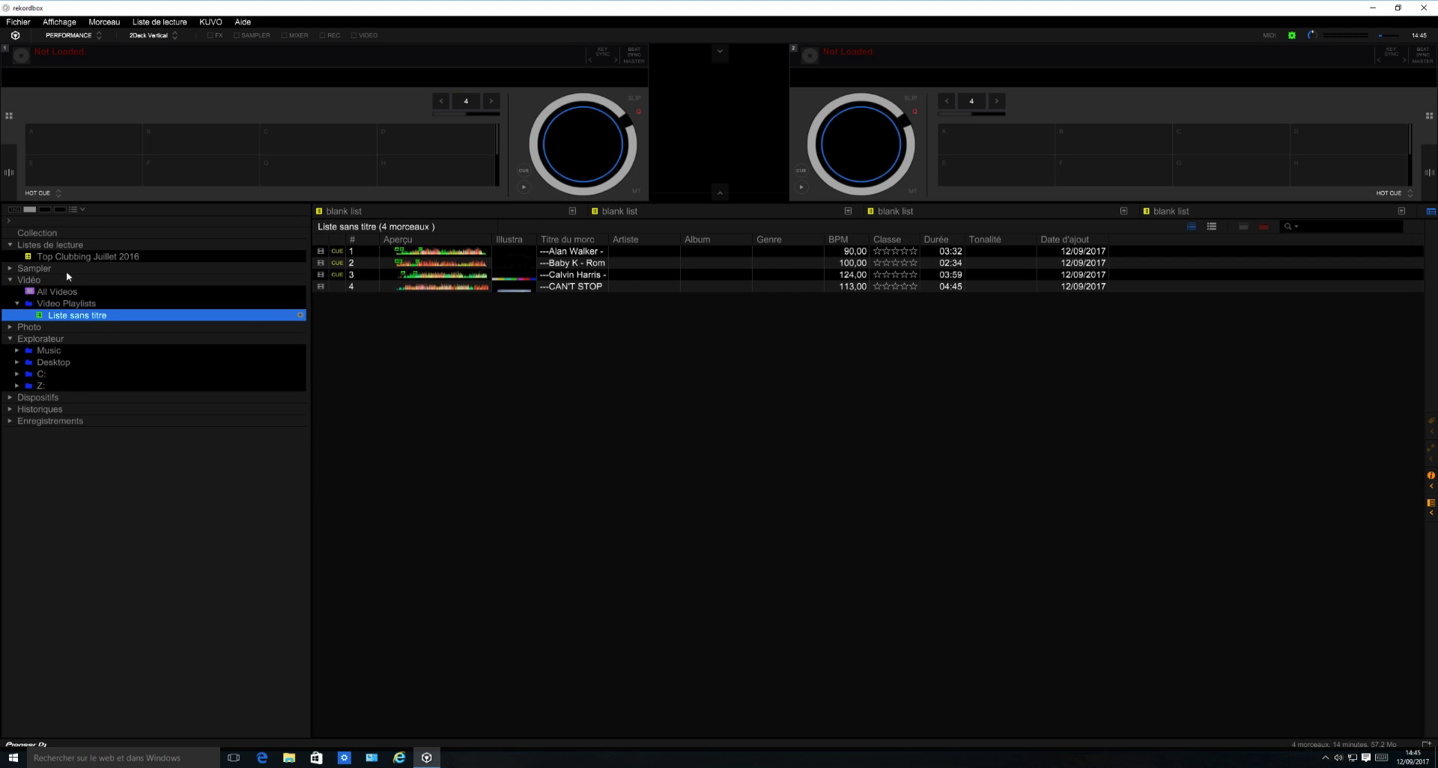
{"action": "left_click", "coordinate": [87, 257]}
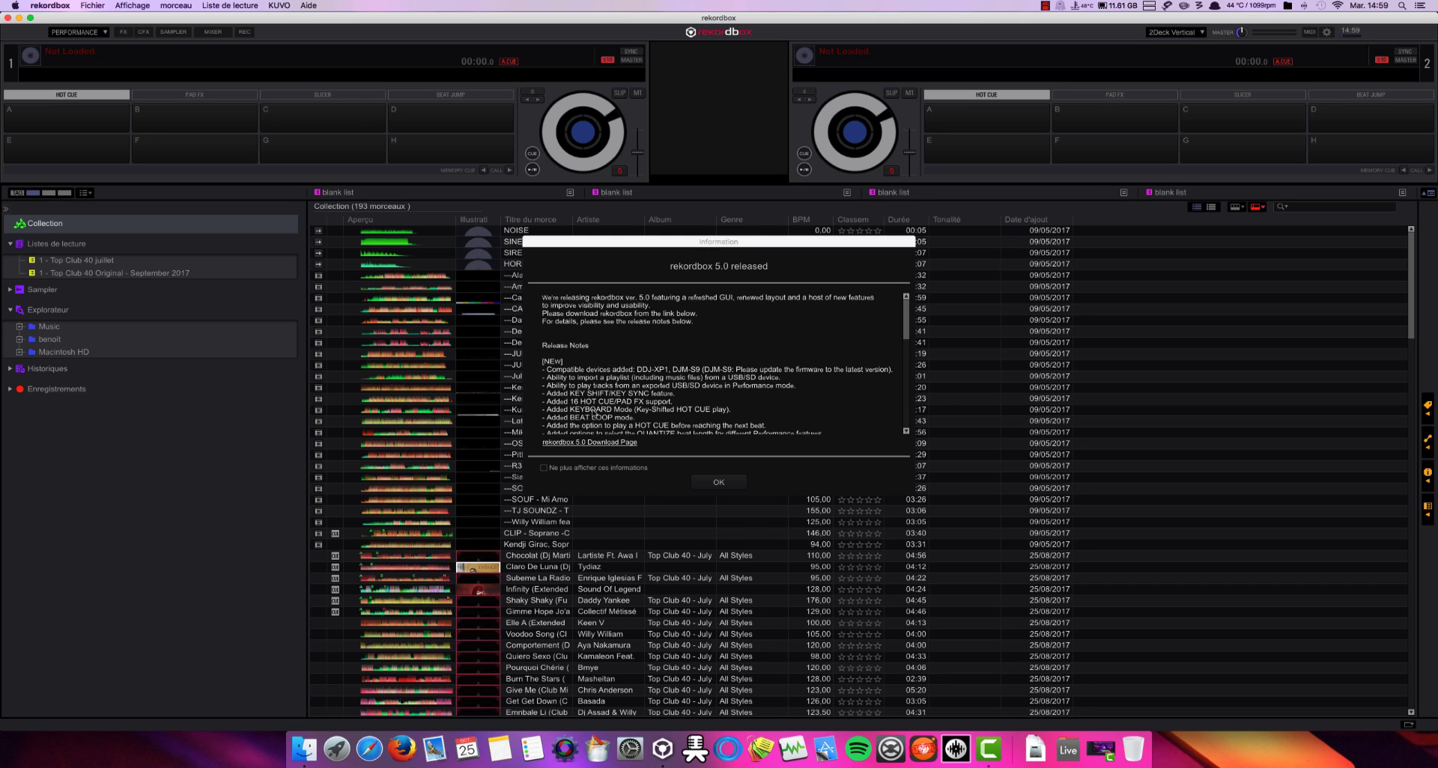
Step: In rekordbox on the Mac, dismiss the 5.0 release information, check for software updates and close the update manager
{"action": "left_click", "coordinate": [710, 483]}
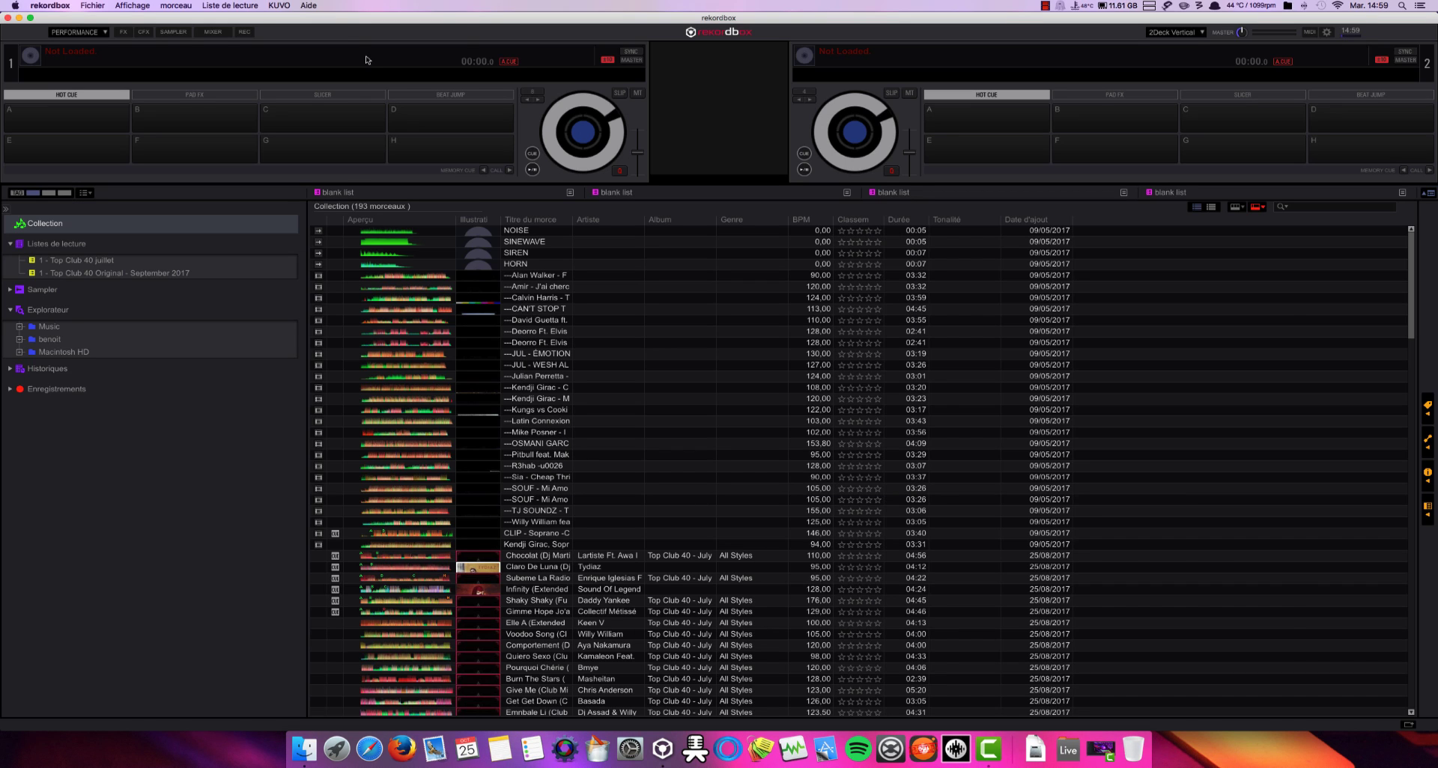
{"action": "left_click", "coordinate": [309, 6]}
{"action": "left_click", "coordinate": [344, 39]}
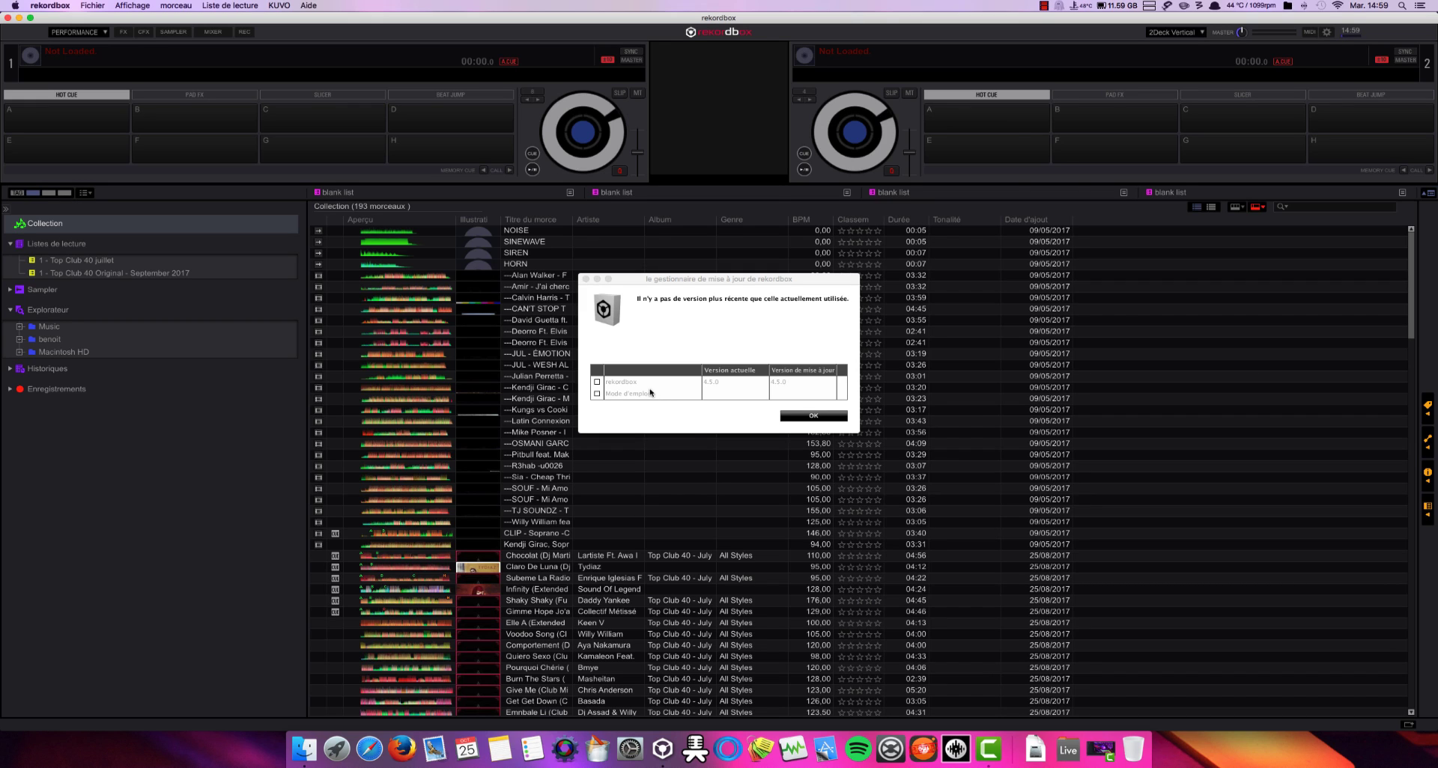
{"action": "left_click", "coordinate": [813, 415]}
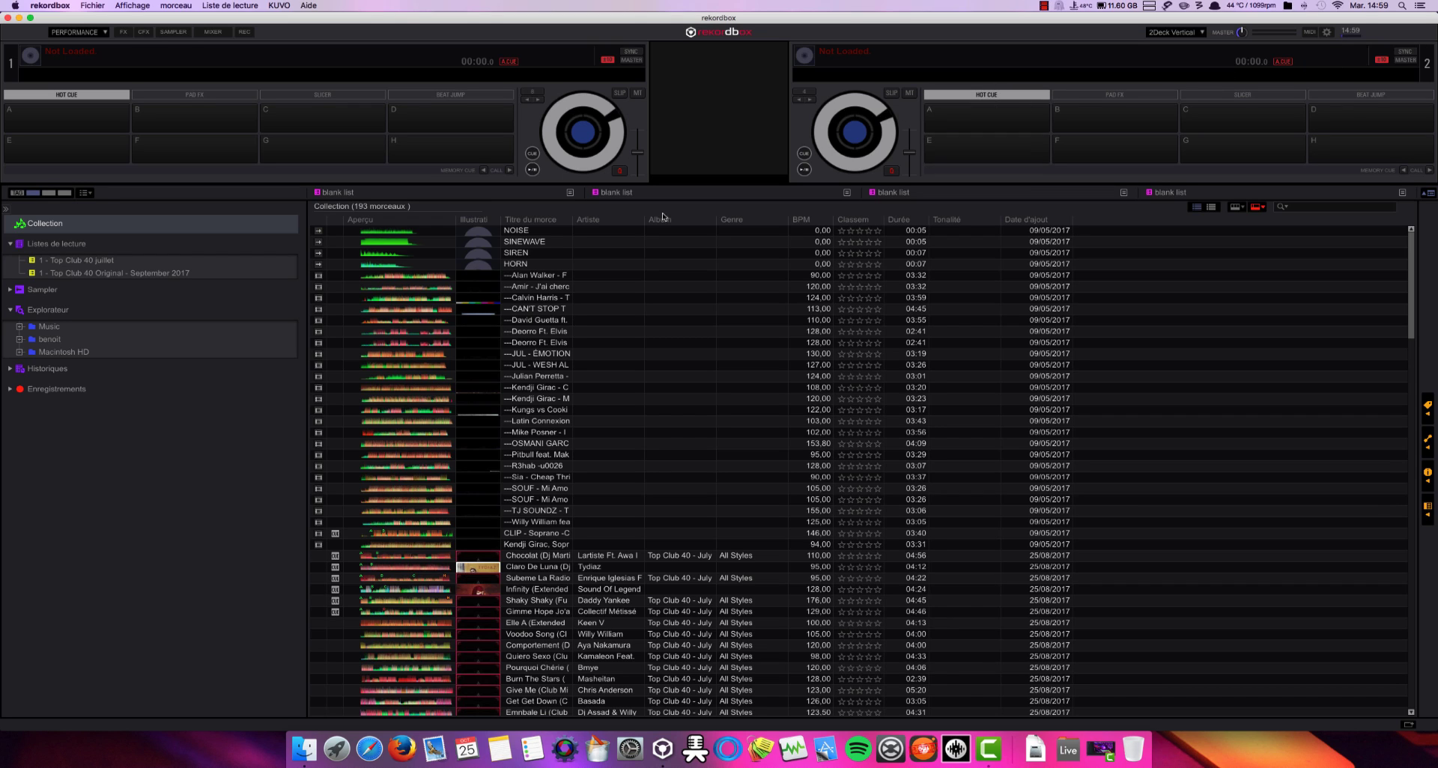
Step: From the 1 - Top Club 40 juillet playlist, load Claro De Luna onto deck 1 and Subeme La Radio onto deck 2
{"action": "left_click", "coordinate": [503, 287]}
{"action": "left_click", "coordinate": [125, 273]}
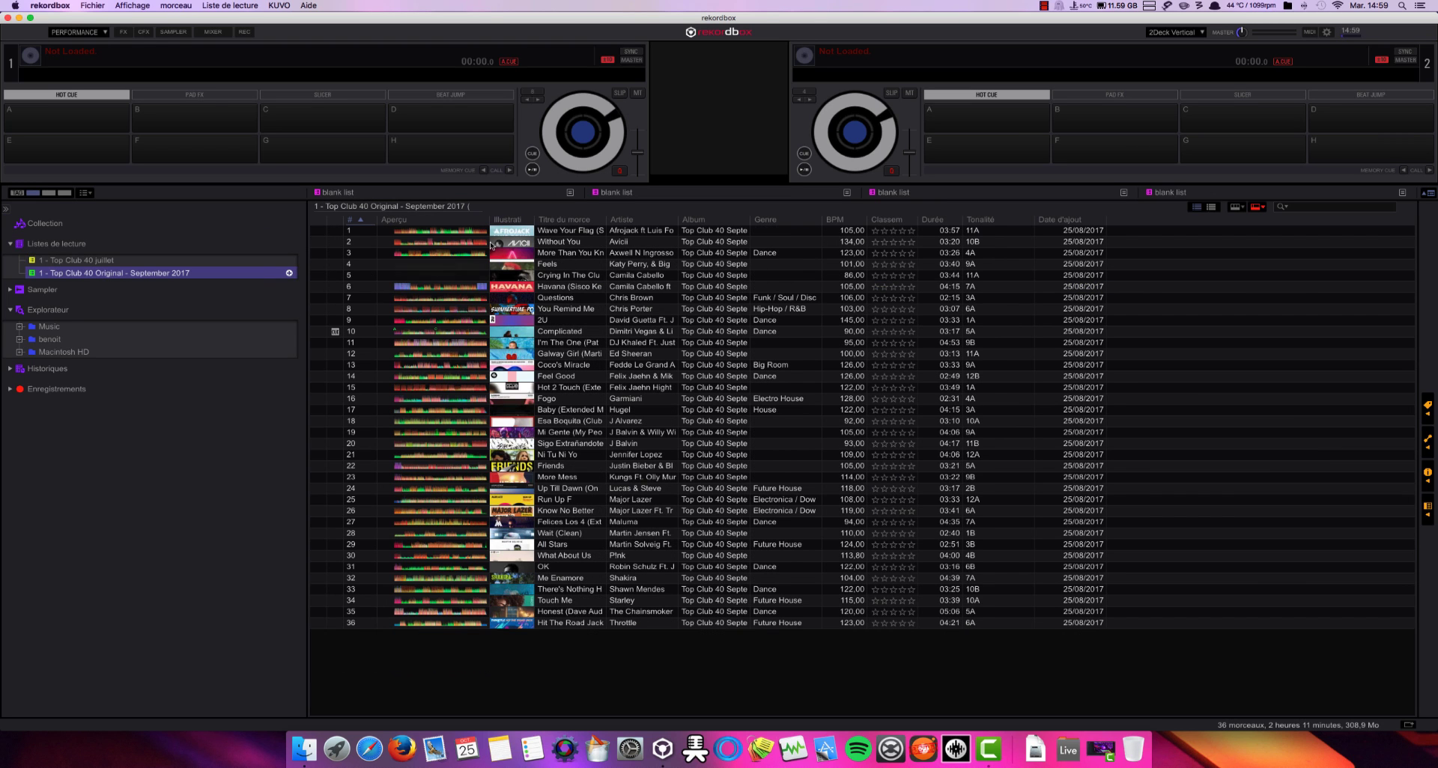
{"action": "left_click", "coordinate": [136, 260]}
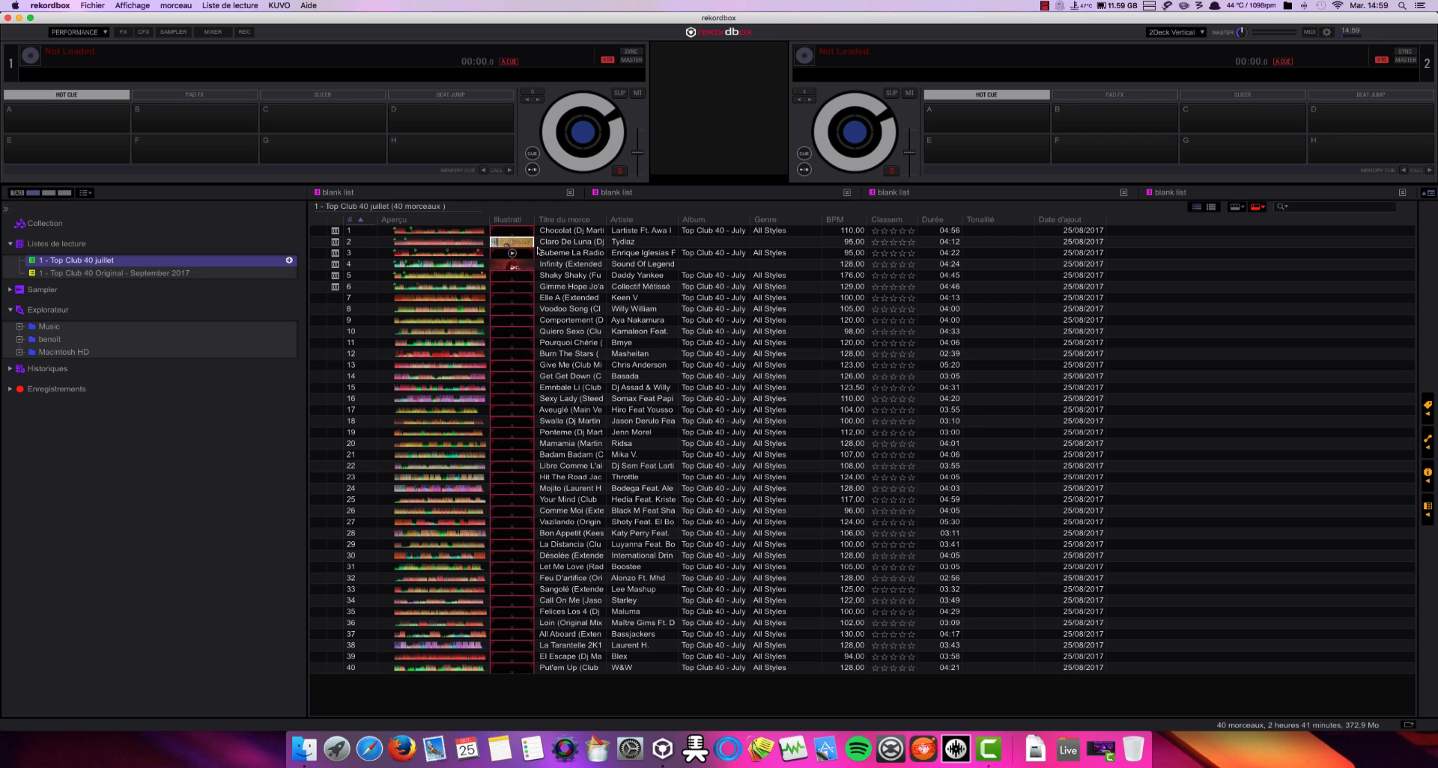
{"action": "left_click_drag", "start_coordinate": [540, 242], "coordinate": [585, 135]}
{"action": "left_click_drag", "start_coordinate": [569, 253], "coordinate": [970, 130]}
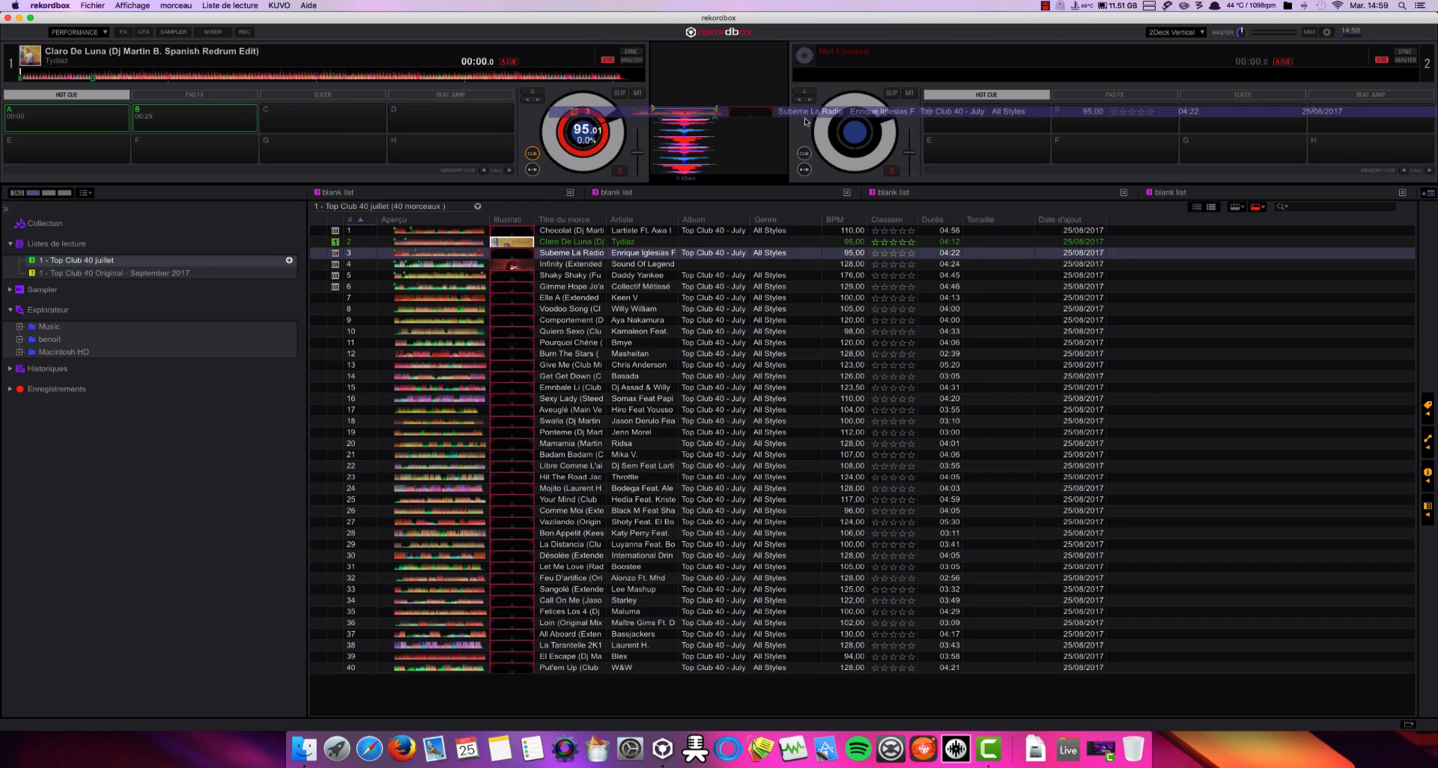
Step: Try hot cues A, B and C on deck 2 and hot cue B on deck 1, then stop playback
{"action": "left_click", "coordinate": [970, 130]}
{"action": "left_click", "coordinate": [1108, 125]}
{"action": "left_click", "coordinate": [1243, 122]}
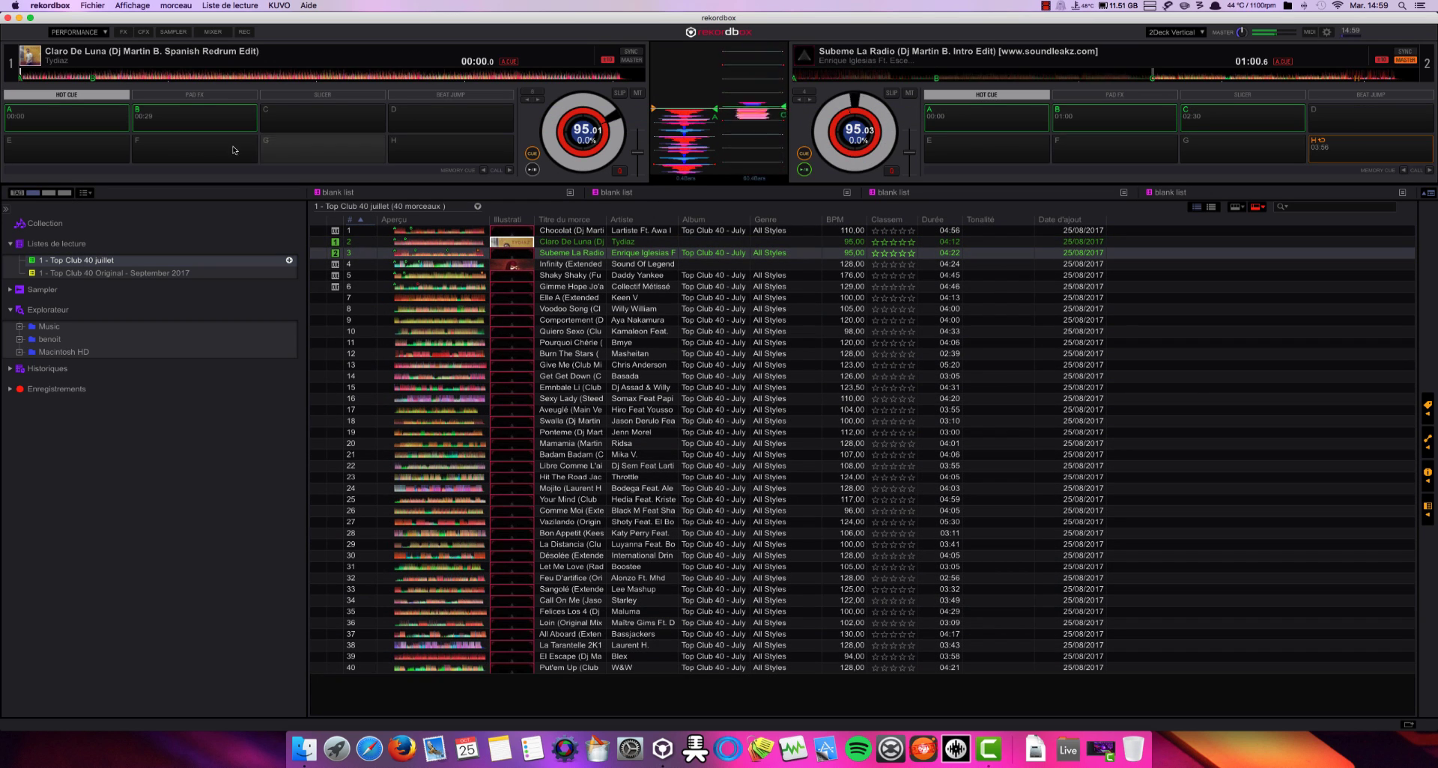
{"action": "left_click", "coordinate": [195, 118]}
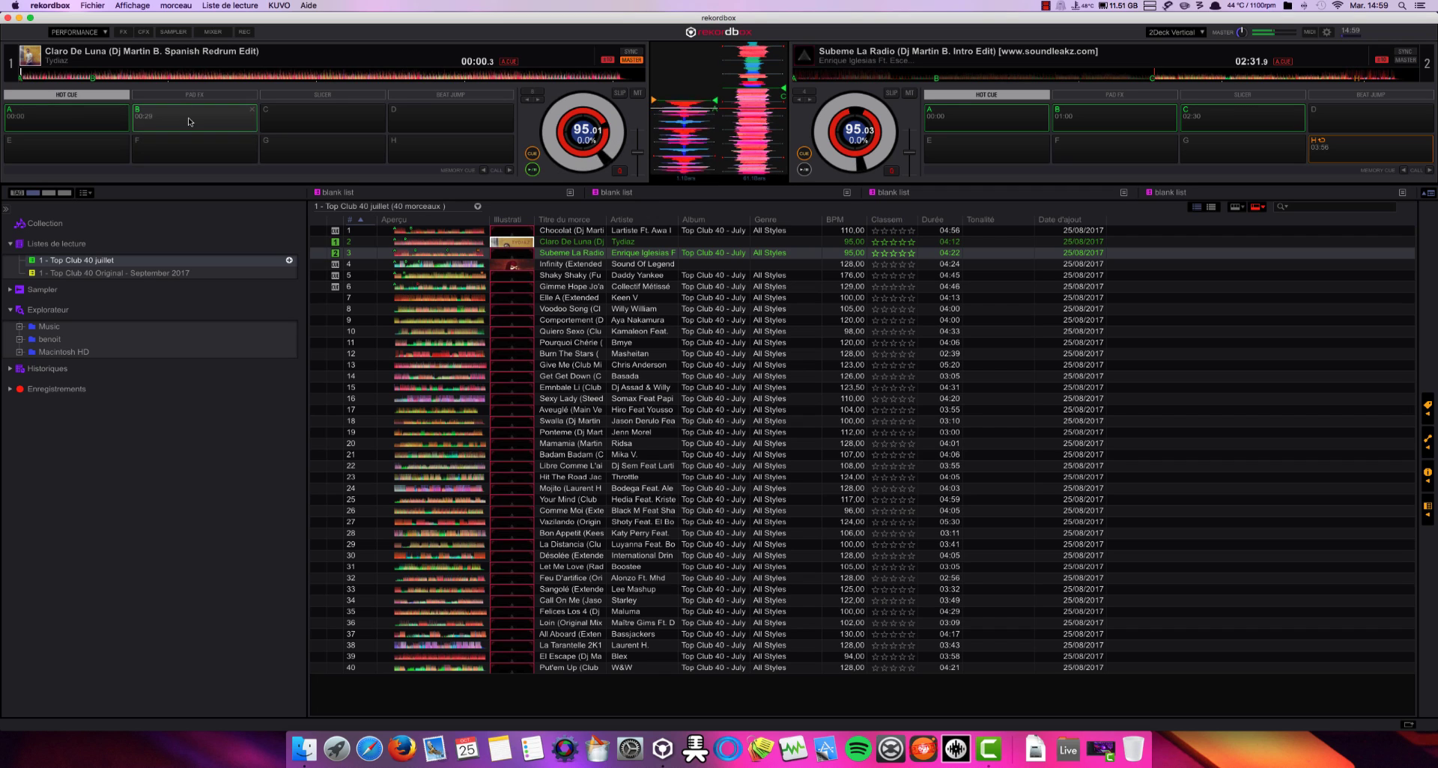
{"action": "left_click", "coordinate": [533, 170]}
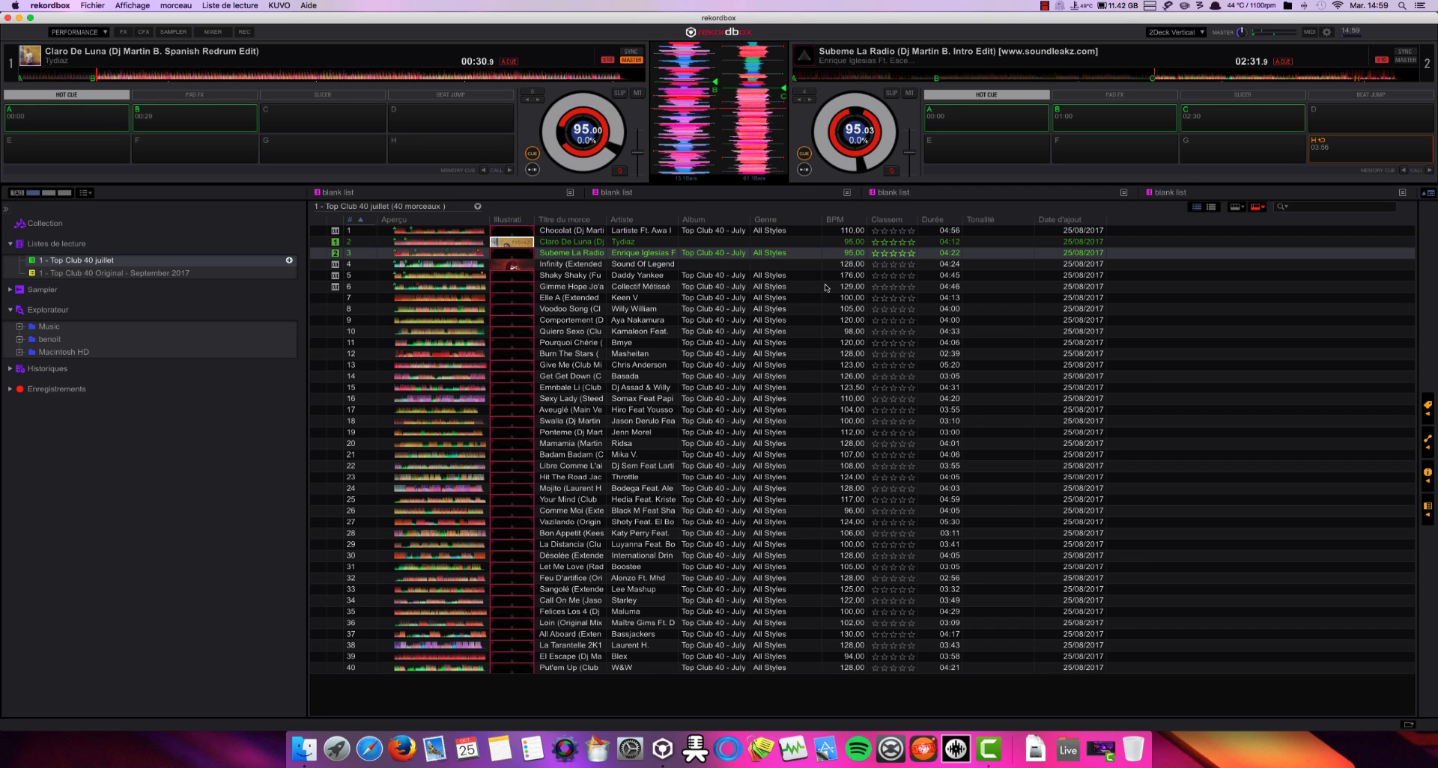
Step: View the display preferences and close them without changes
{"action": "left_click", "coordinate": [1326, 32]}
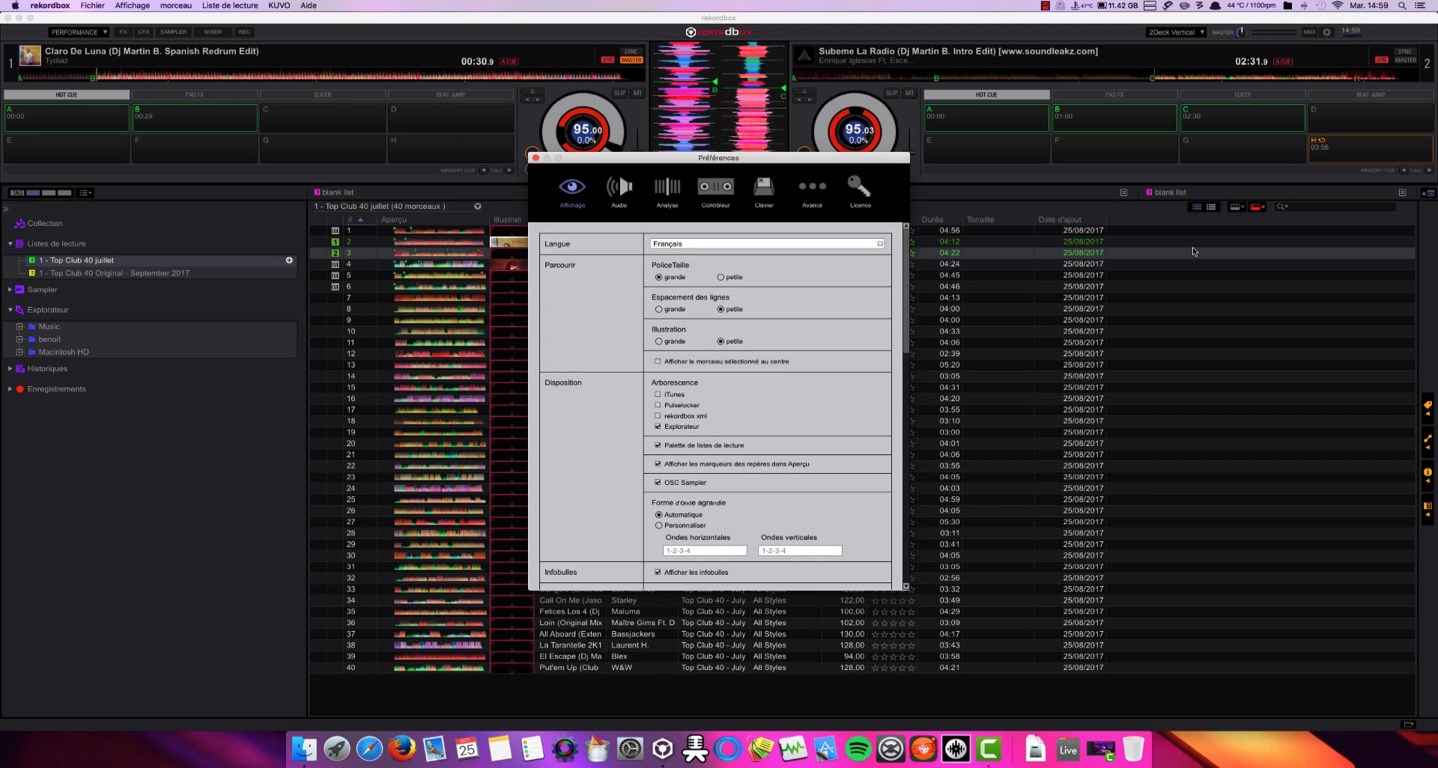
{"action": "left_click", "coordinate": [535, 158]}
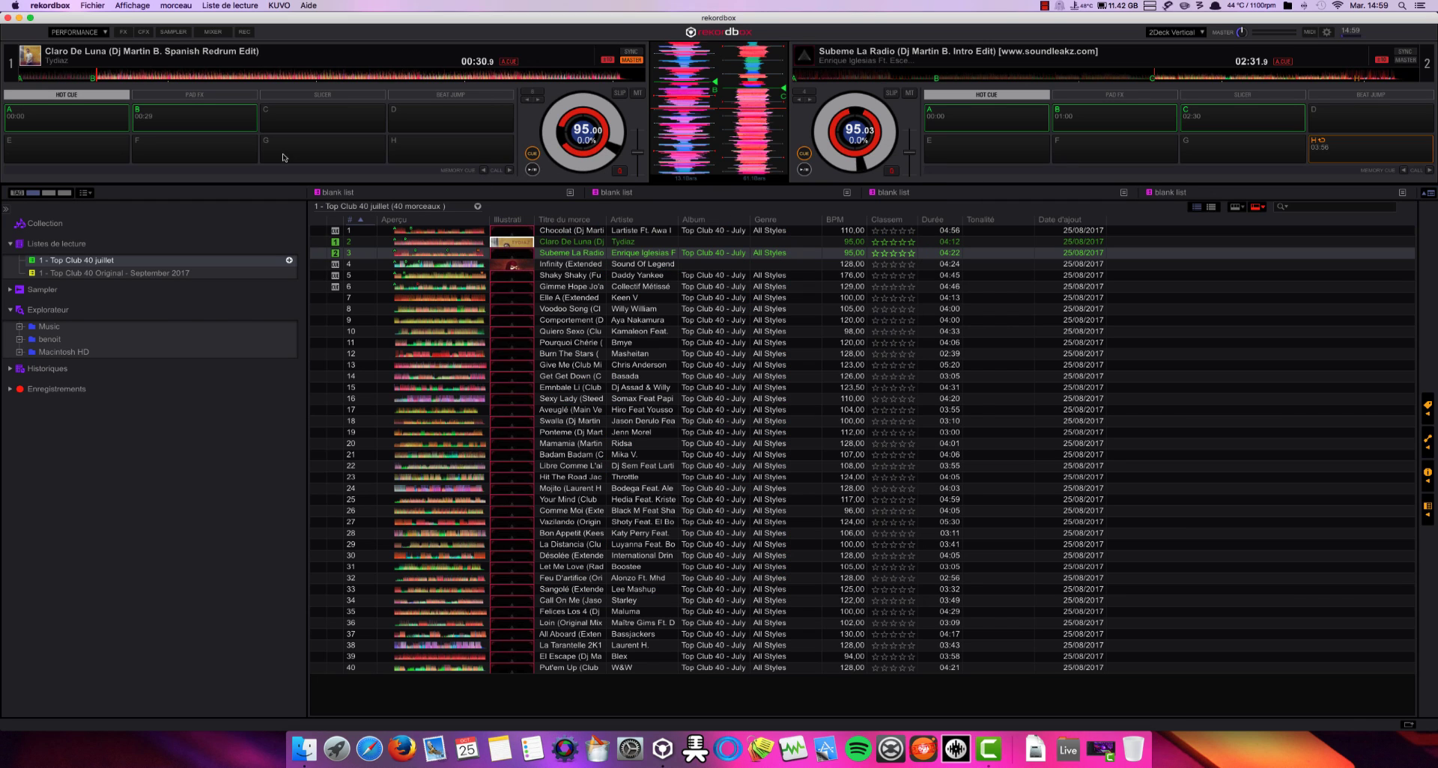
Step: Back up the library without the music files, saving it as rekordbox_bak_20170912 in Documents
{"action": "left_click", "coordinate": [93, 6]}
{"action": "mouse_move", "coordinate": [89, 54]}
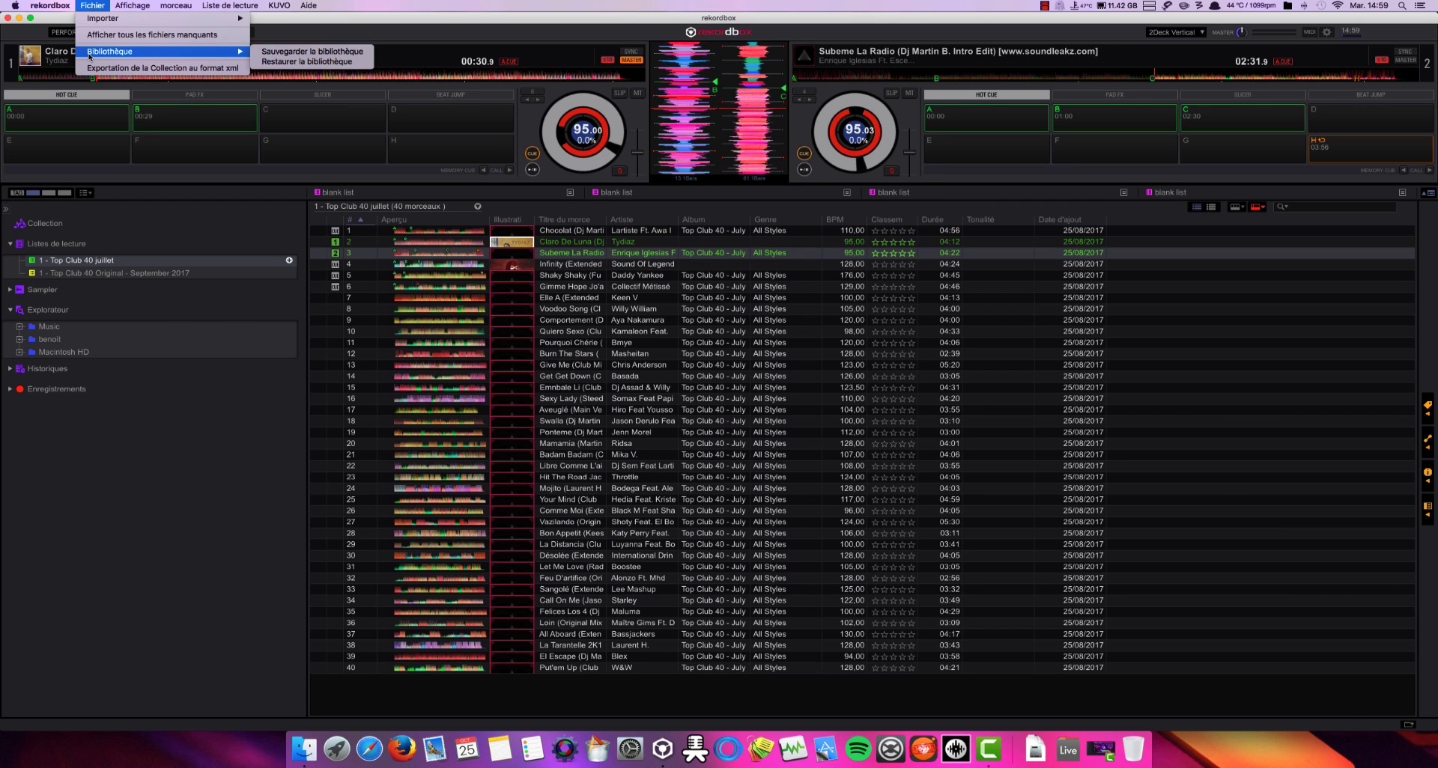
{"action": "key", "text": "Return"}
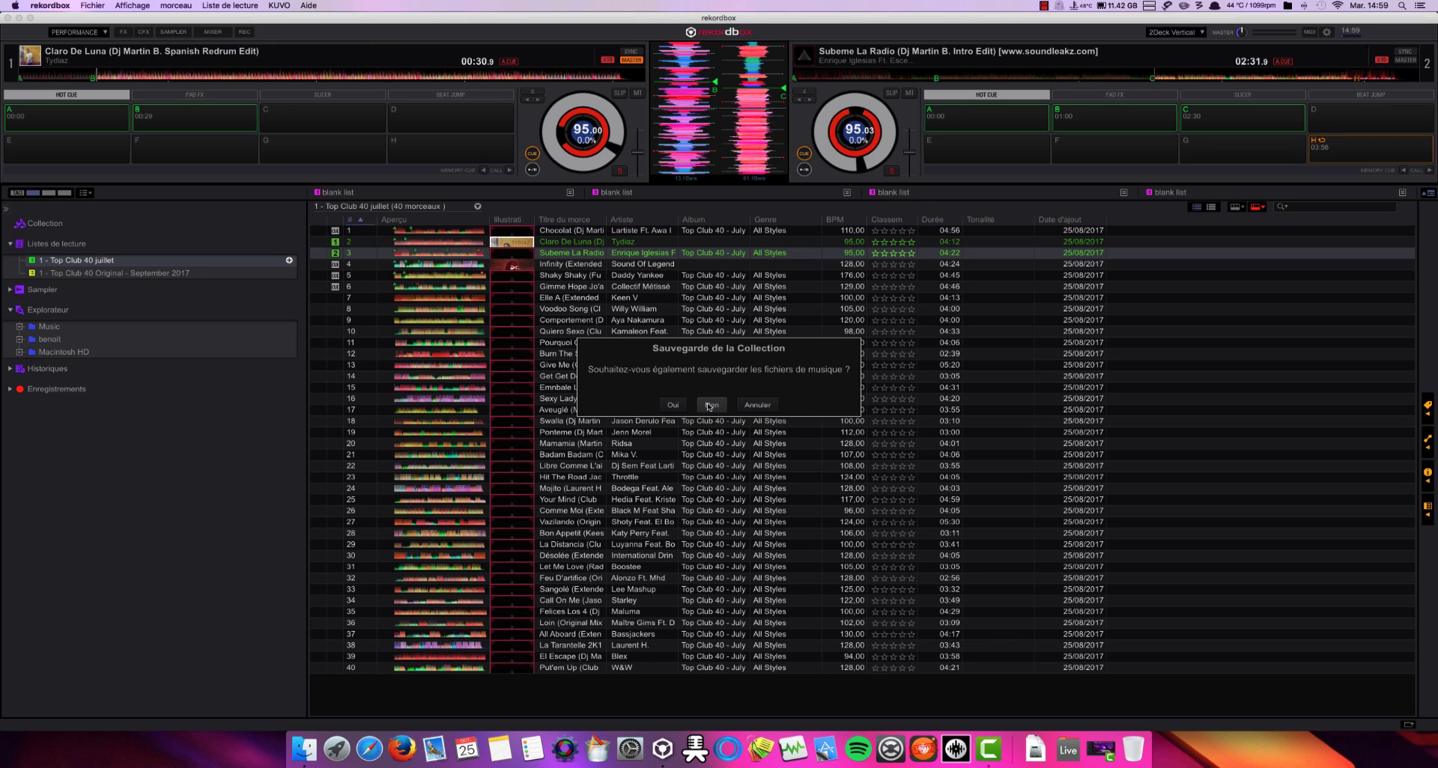
{"action": "left_click", "coordinate": [710, 406]}
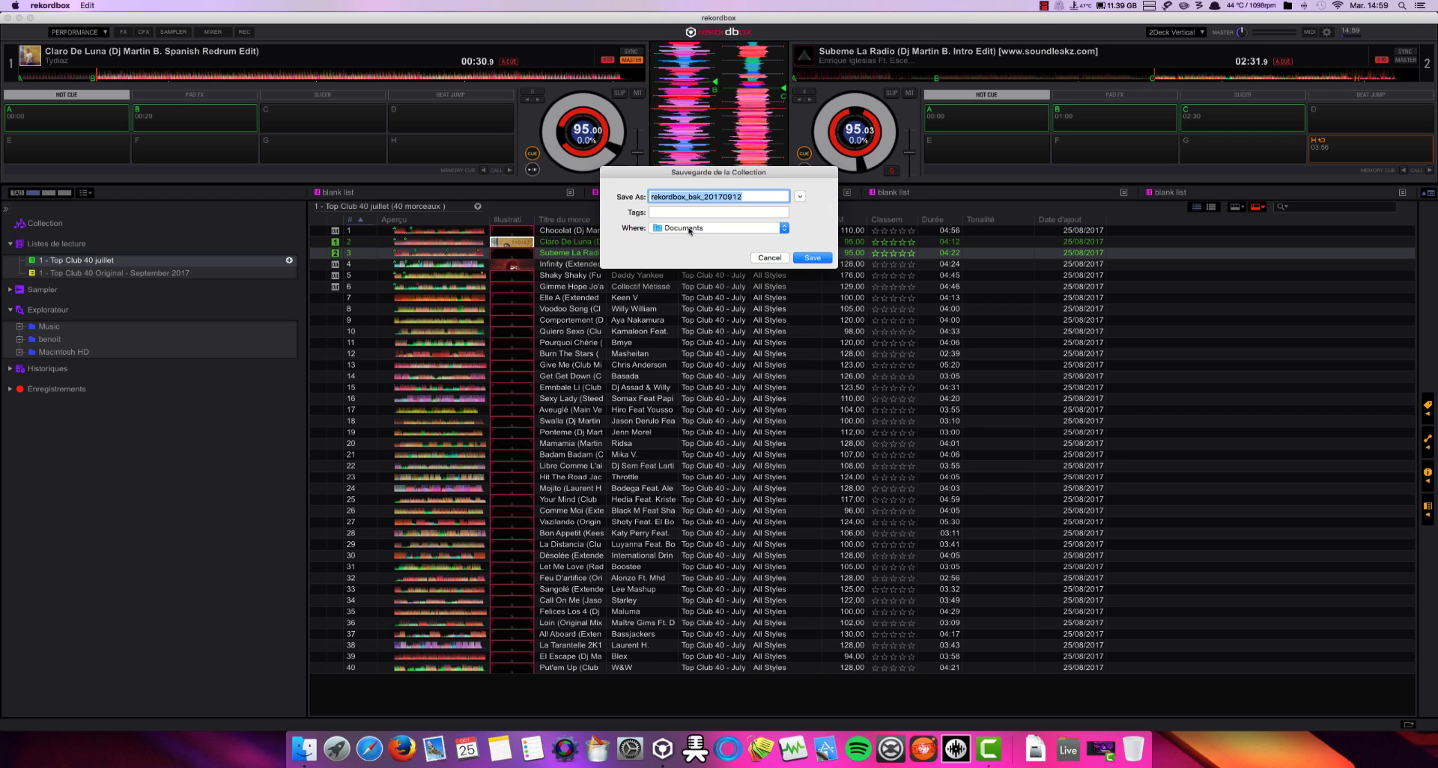
{"action": "left_click", "coordinate": [803, 259]}
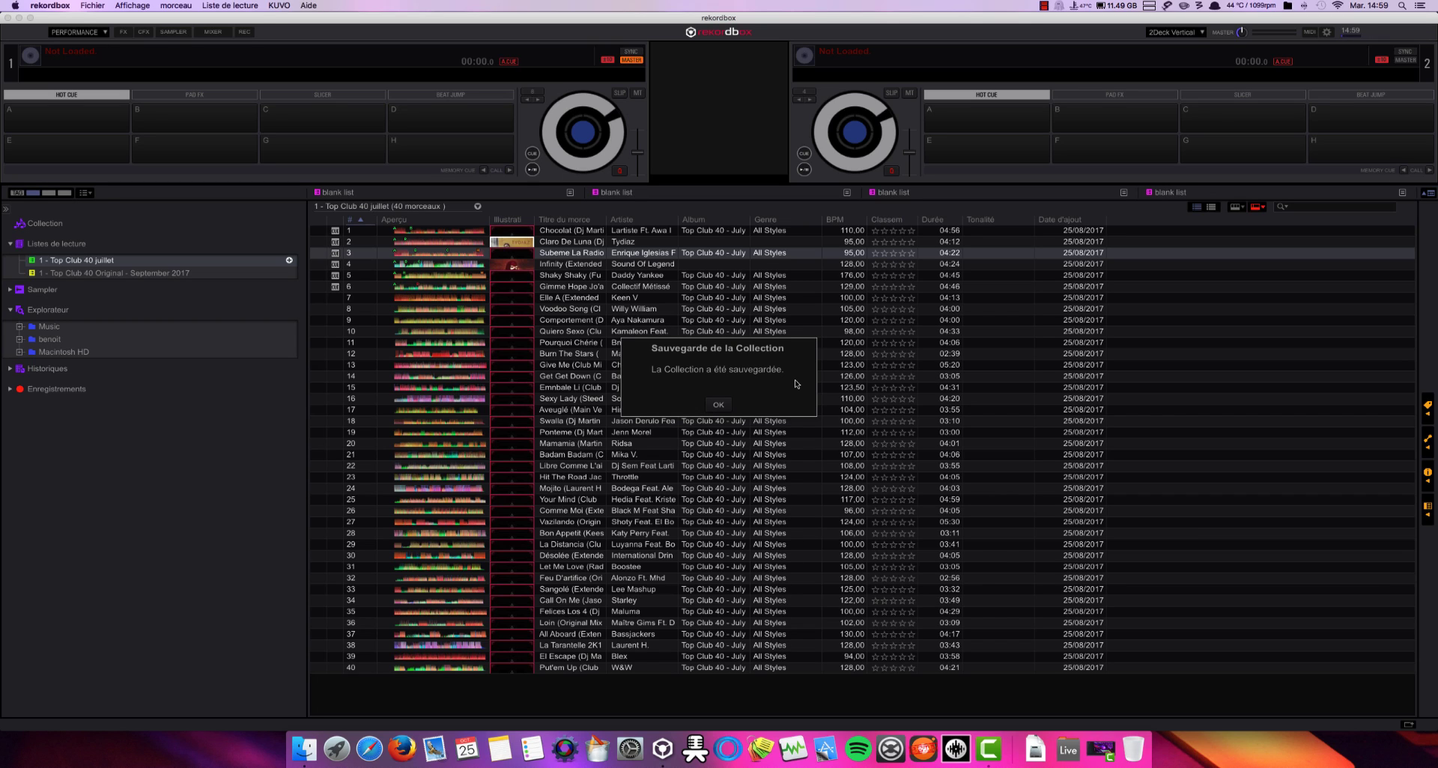
{"action": "left_click", "coordinate": [716, 405]}
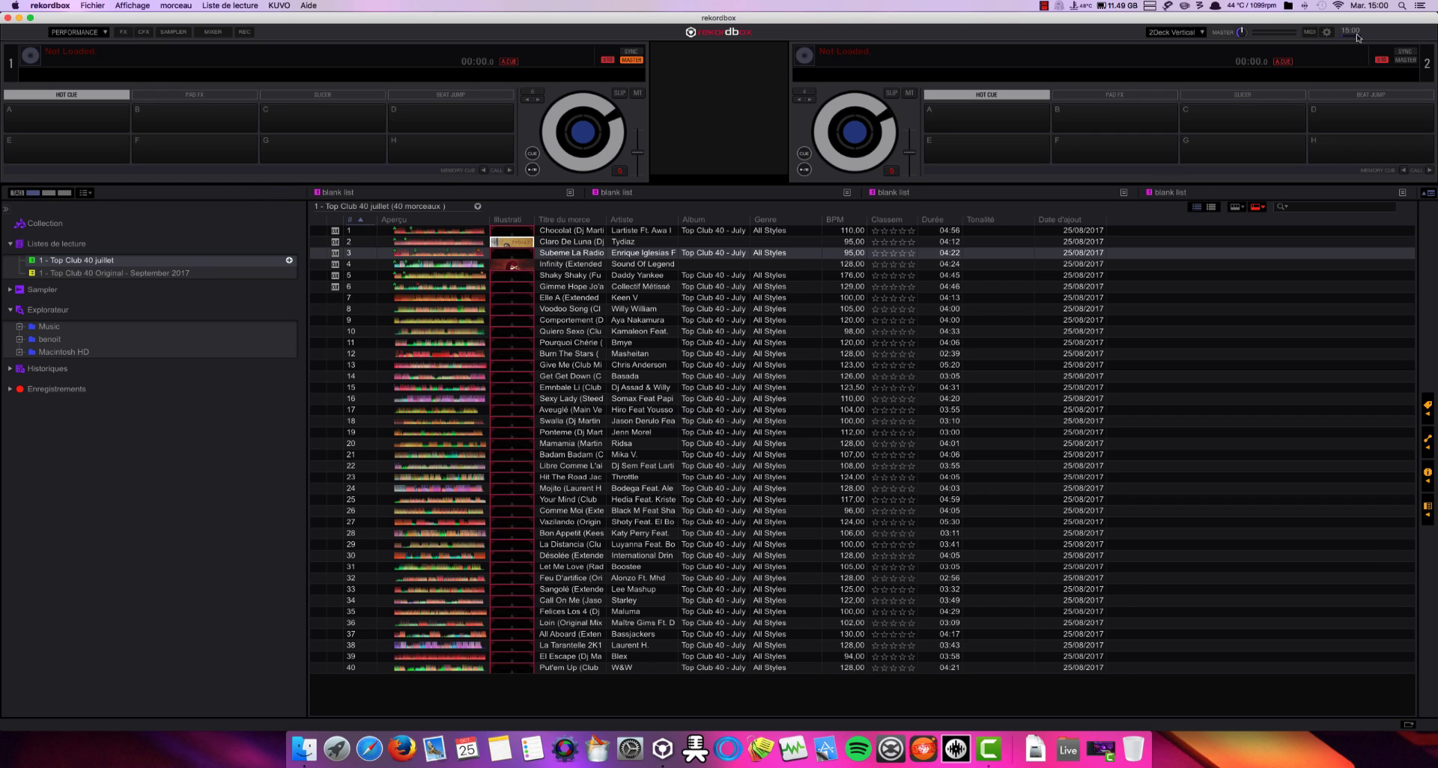
Step: Deactivate the first licence listed in the preferences, authorising with the account password, and close the preferences and rekordbox
{"action": "left_click", "coordinate": [1330, 34]}
{"action": "left_click", "coordinate": [859, 189]}
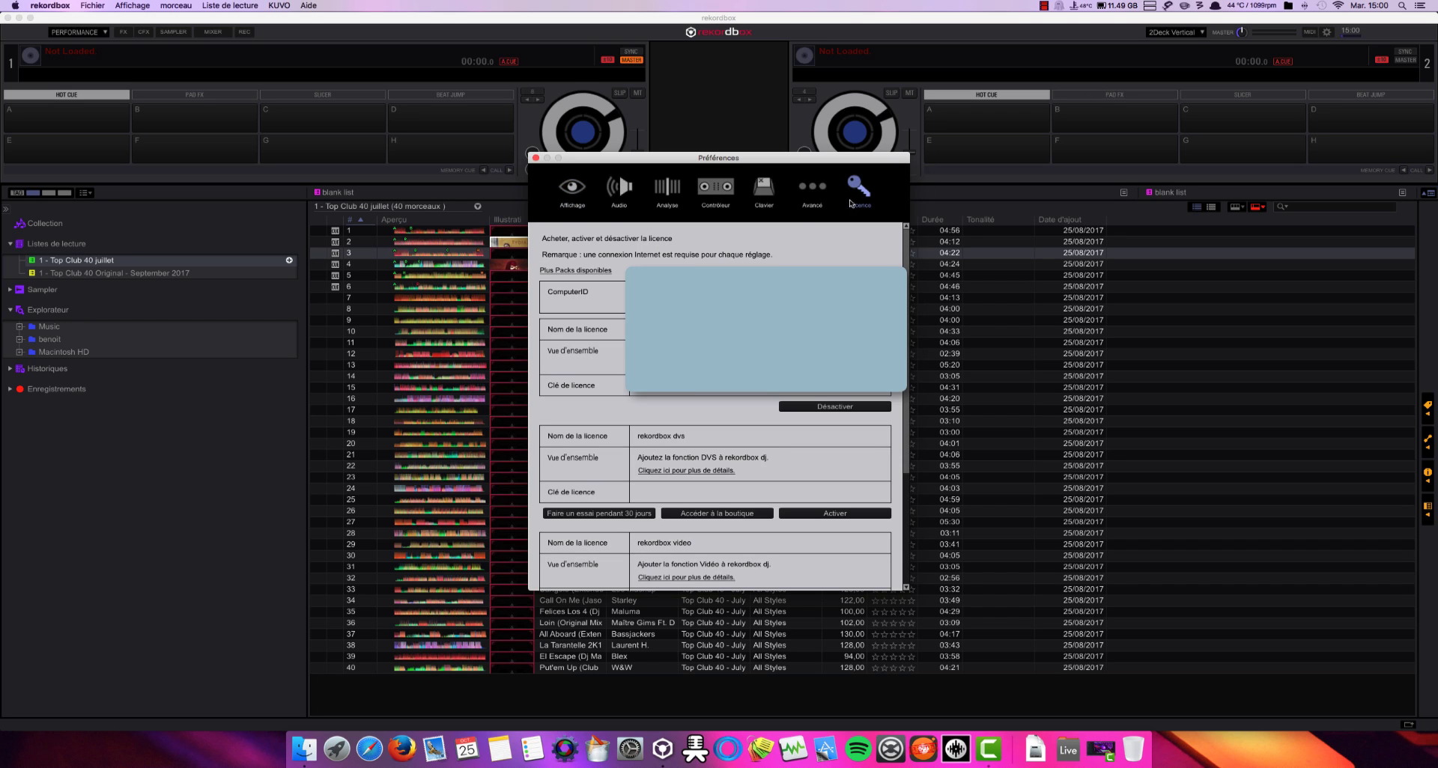
{"action": "left_click", "coordinate": [824, 408]}
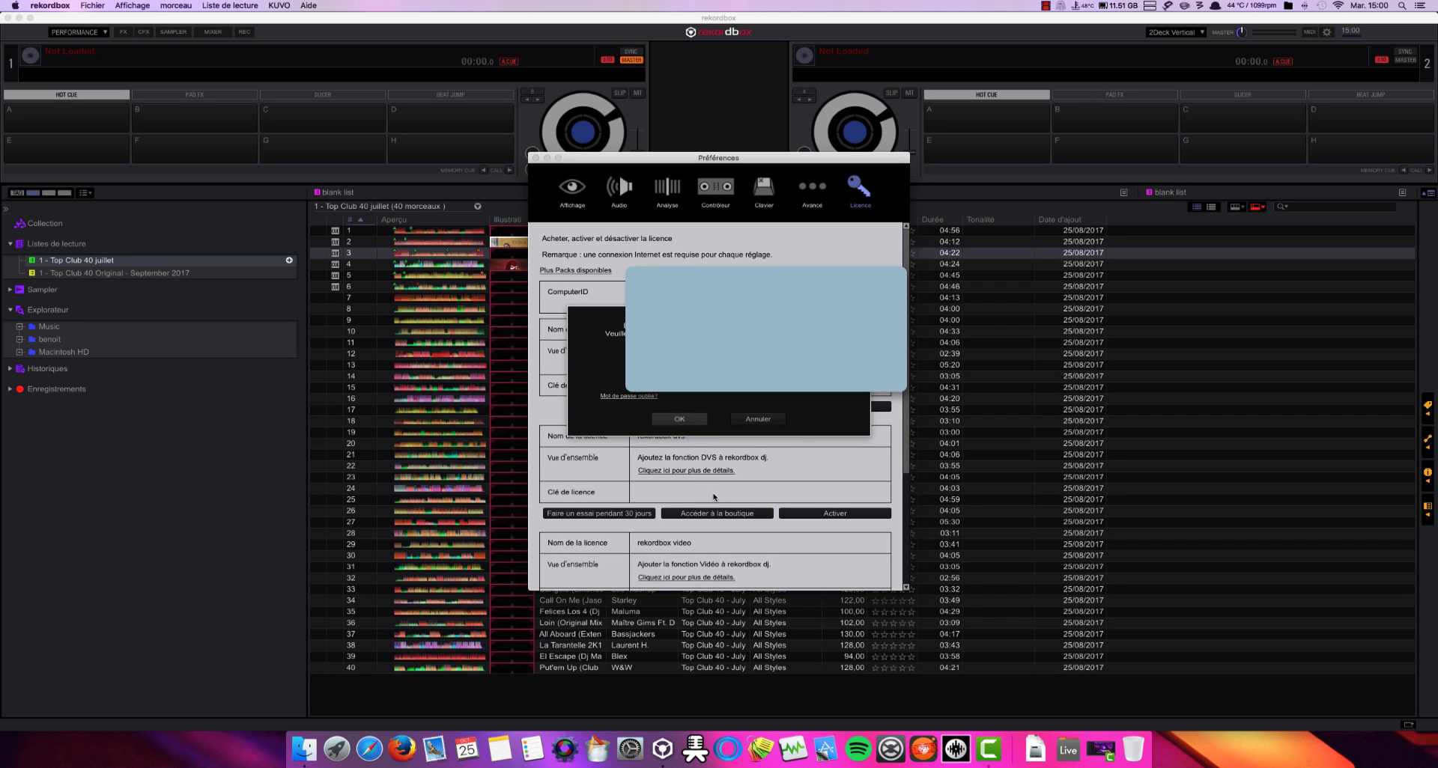
{"action": "key", "text": "Return"}
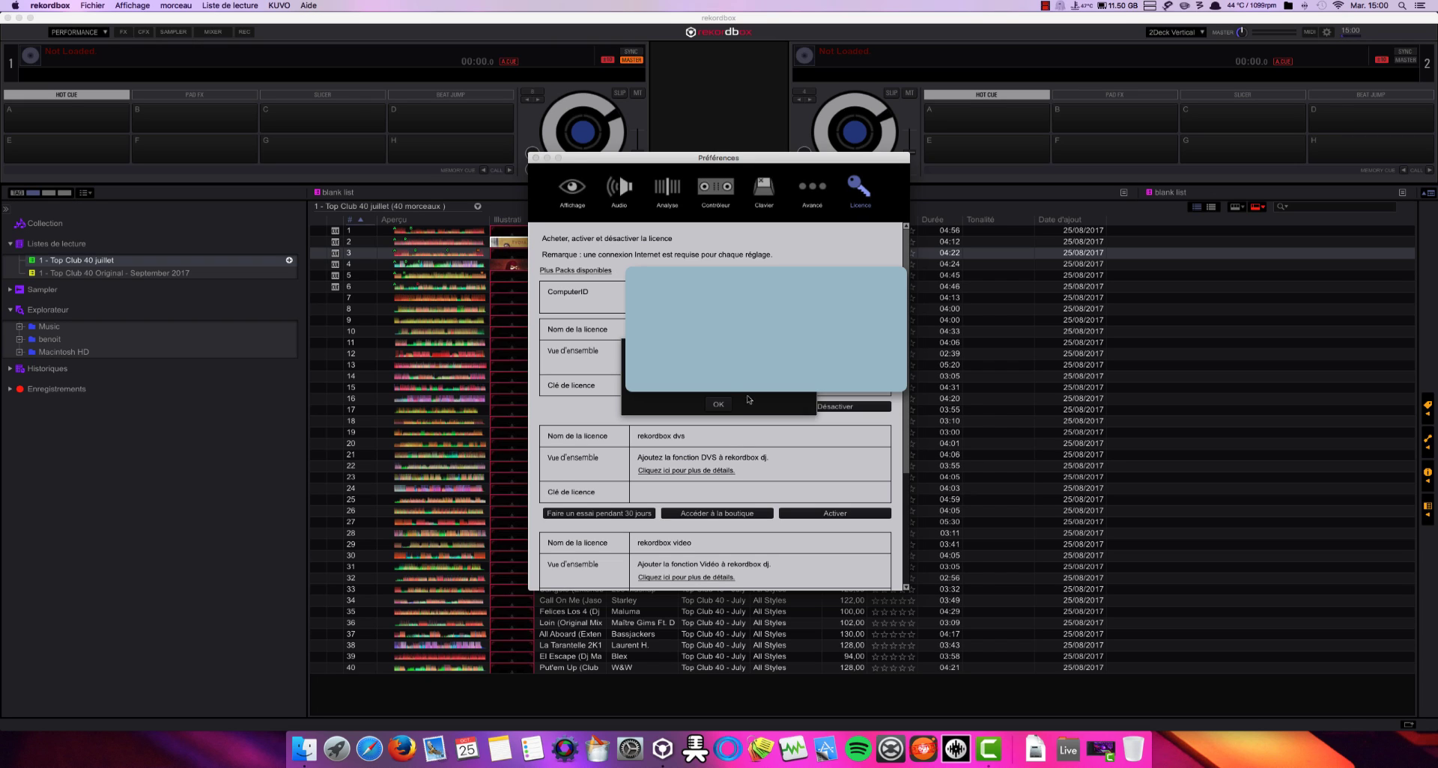
{"action": "left_click", "coordinate": [718, 405]}
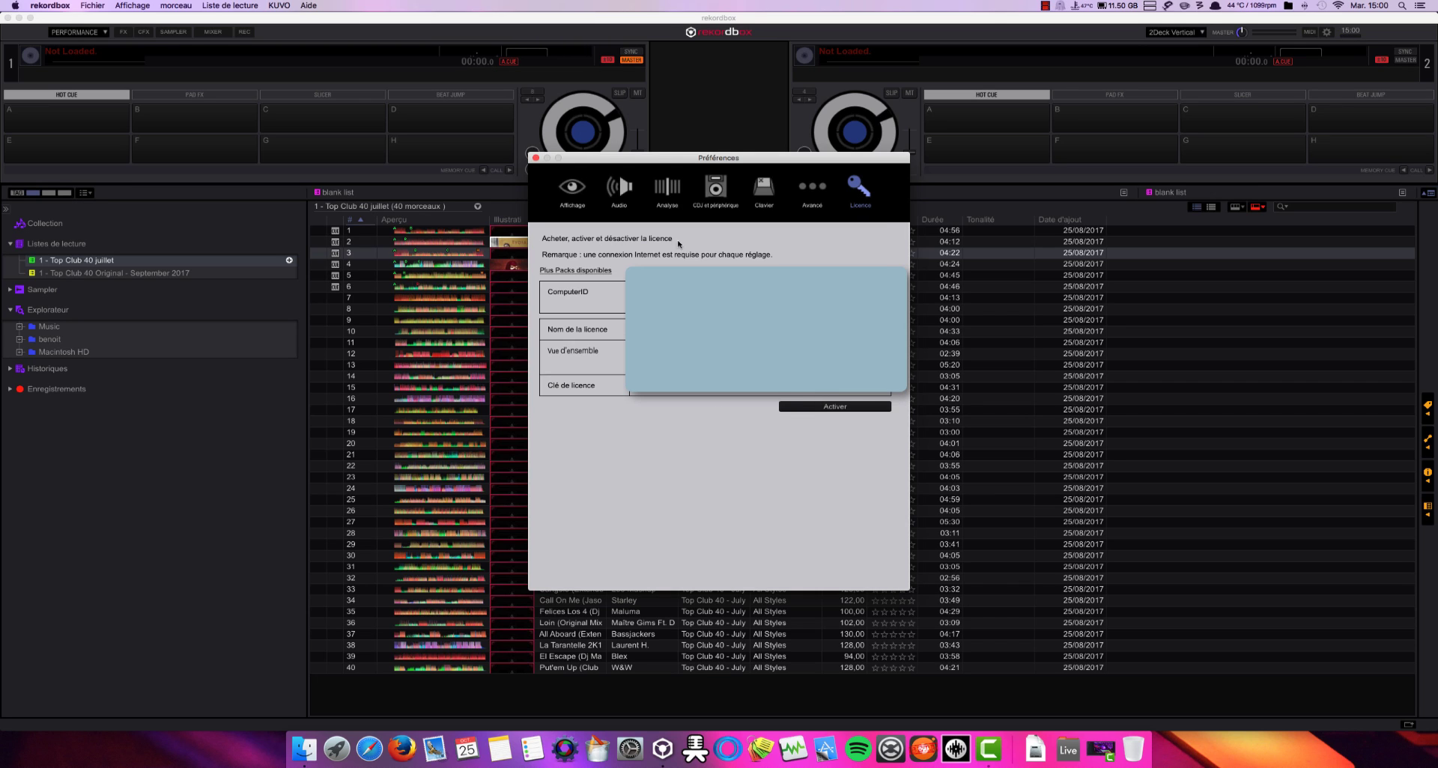
{"action": "left_click", "coordinate": [536, 158]}
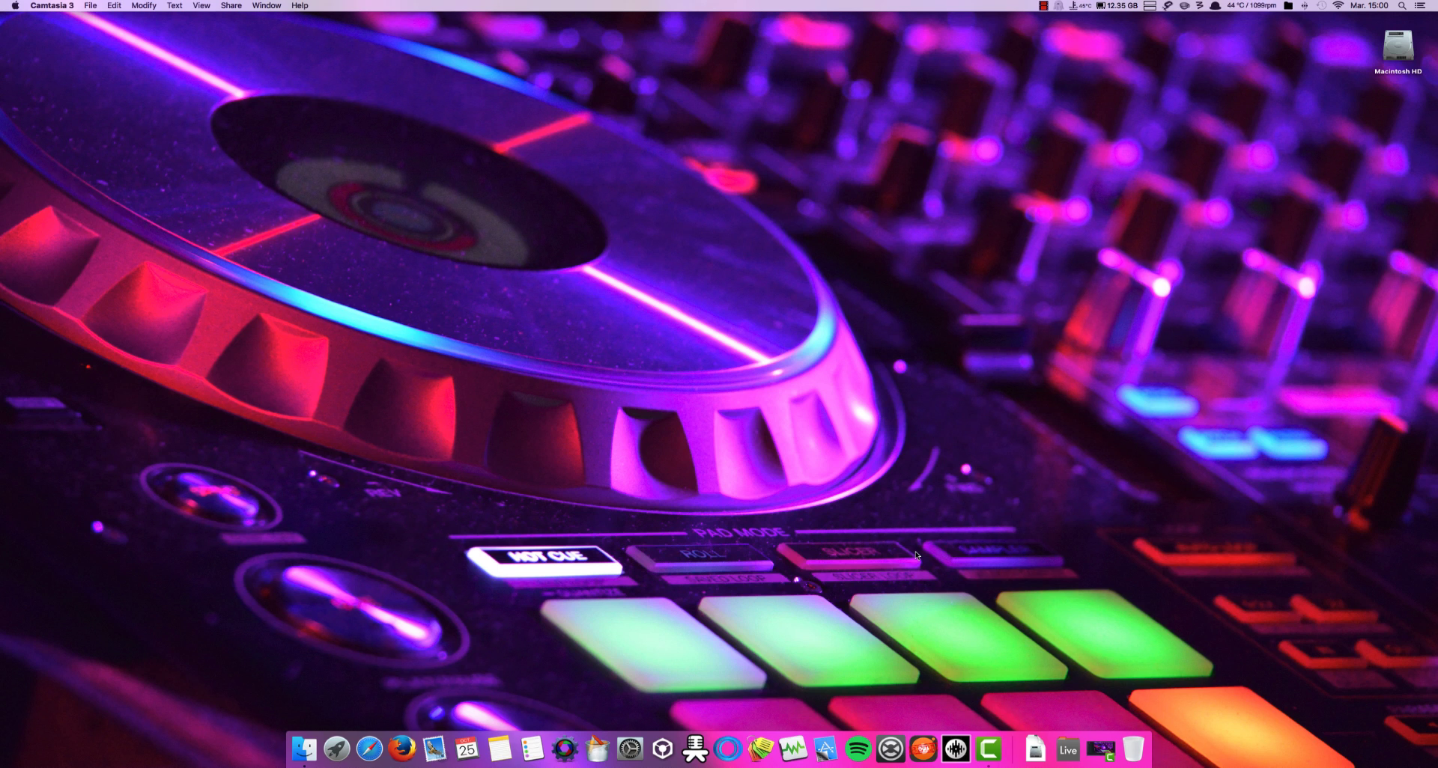
Step: View the contents of the rekordbox 4 folder in Applications
{"action": "left_click", "coordinate": [1068, 748]}
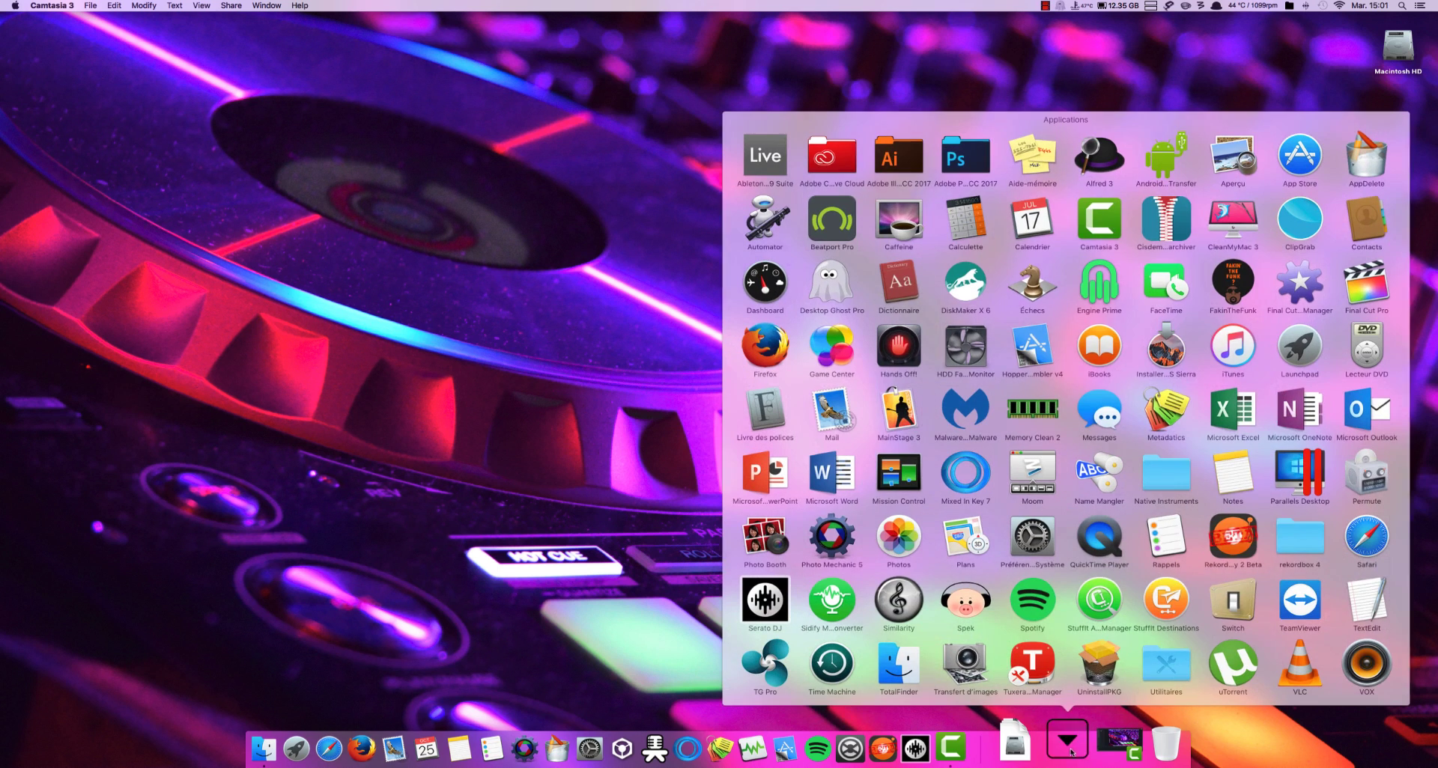
{"action": "left_click", "coordinate": [1303, 543]}
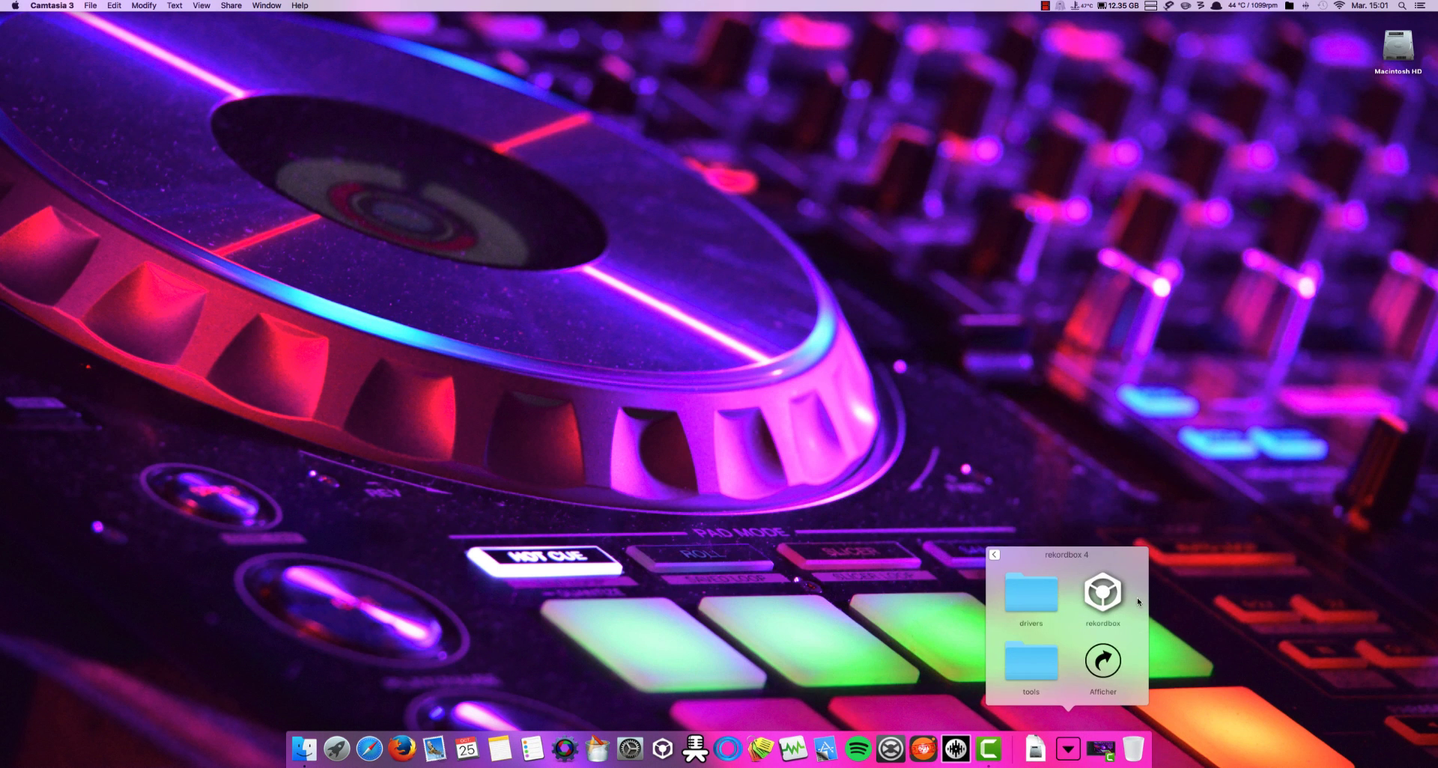
{"action": "left_click", "coordinate": [1019, 414]}
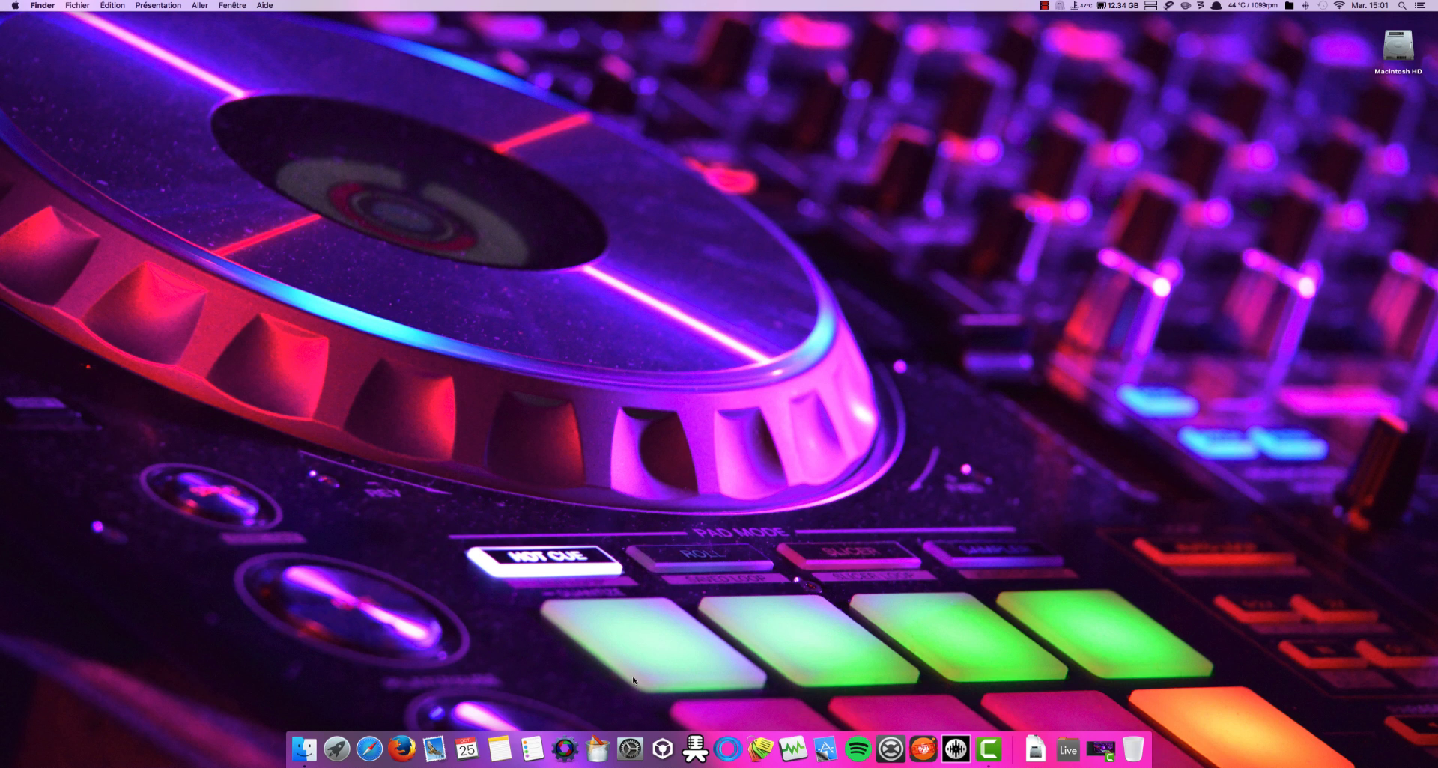
Step: Switch to AppDelete and add the rekordbox application from the rekordbox 4 folder to list its related files for removal
{"action": "left_click", "coordinate": [596, 745]}
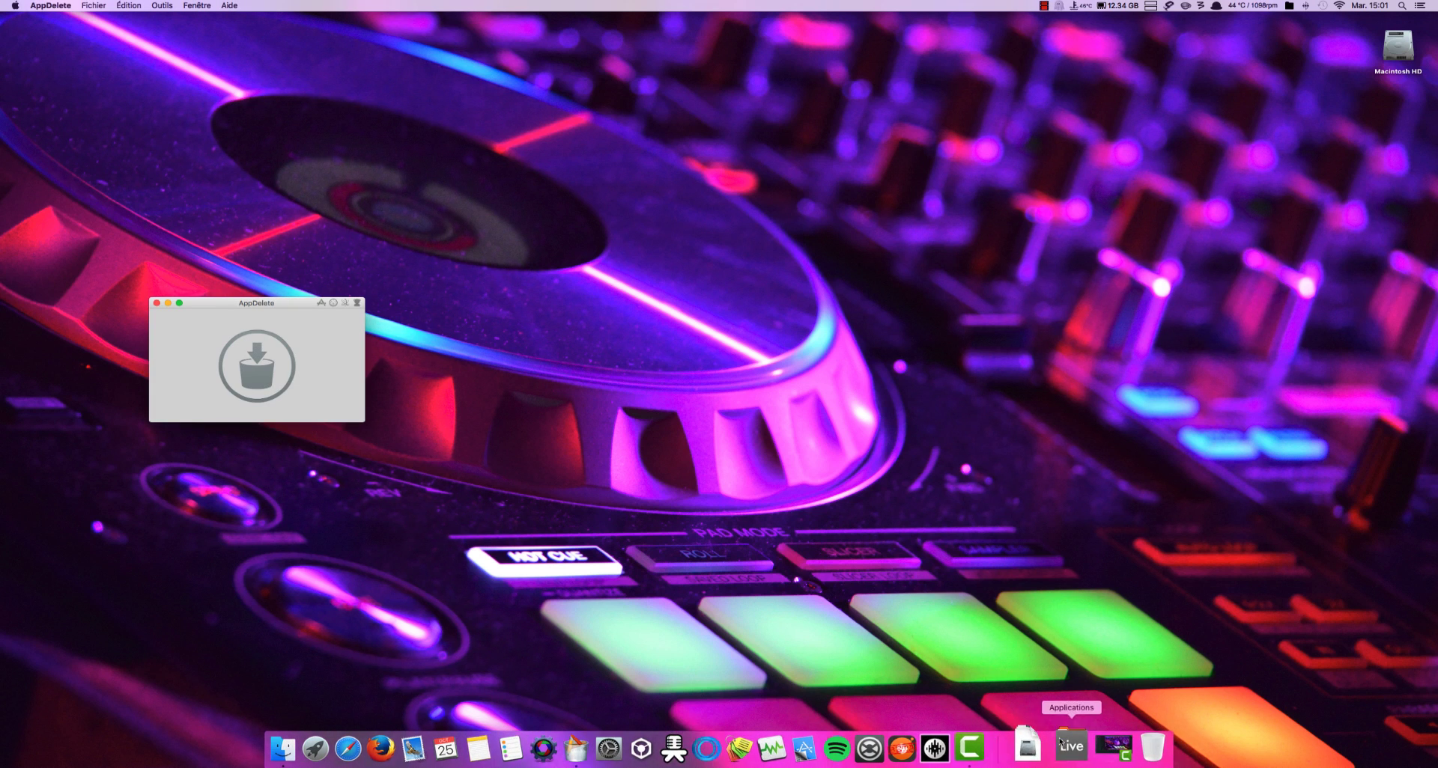
{"action": "left_click", "coordinate": [1071, 743]}
{"action": "left_click", "coordinate": [1300, 538]}
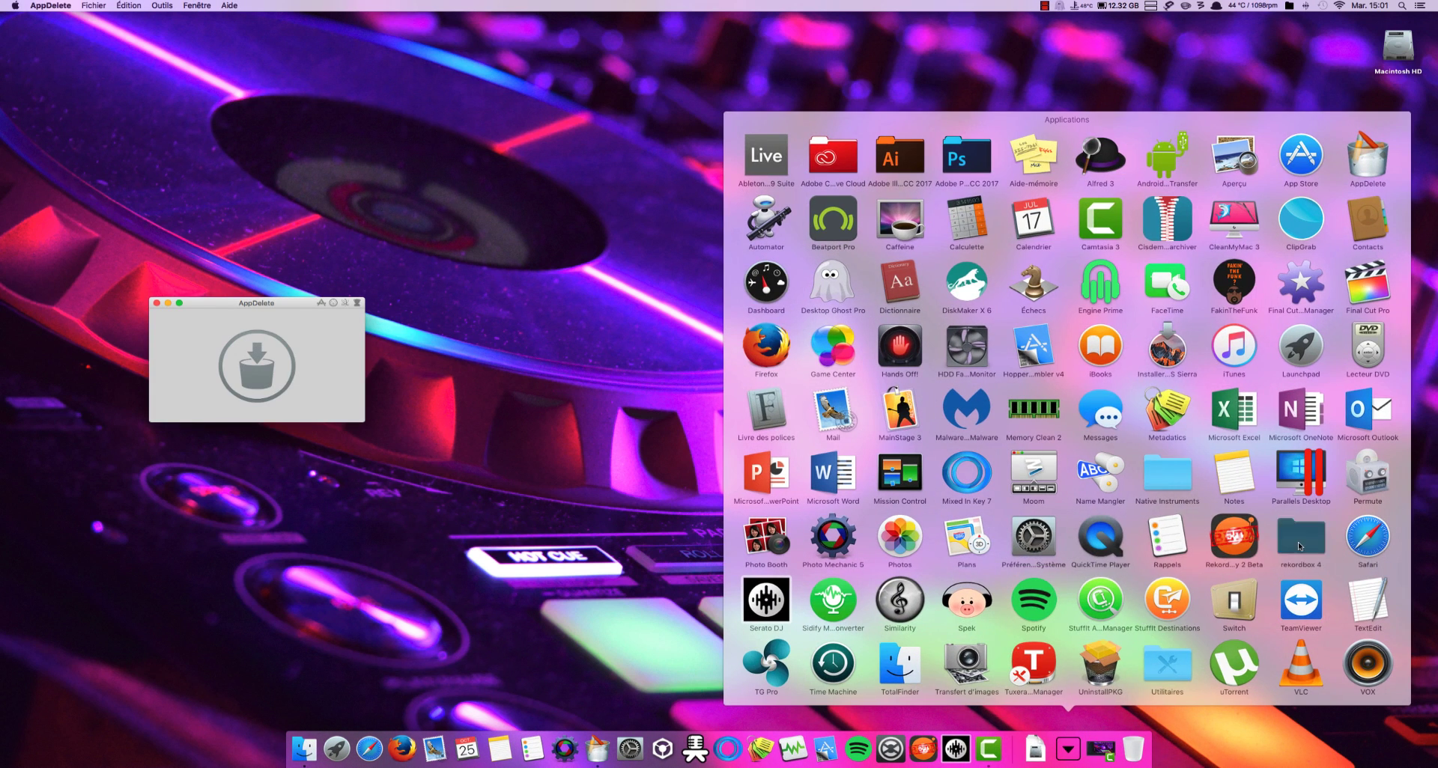
{"action": "left_click_drag", "start_coordinate": [1081, 612], "coordinate": [228, 359]}
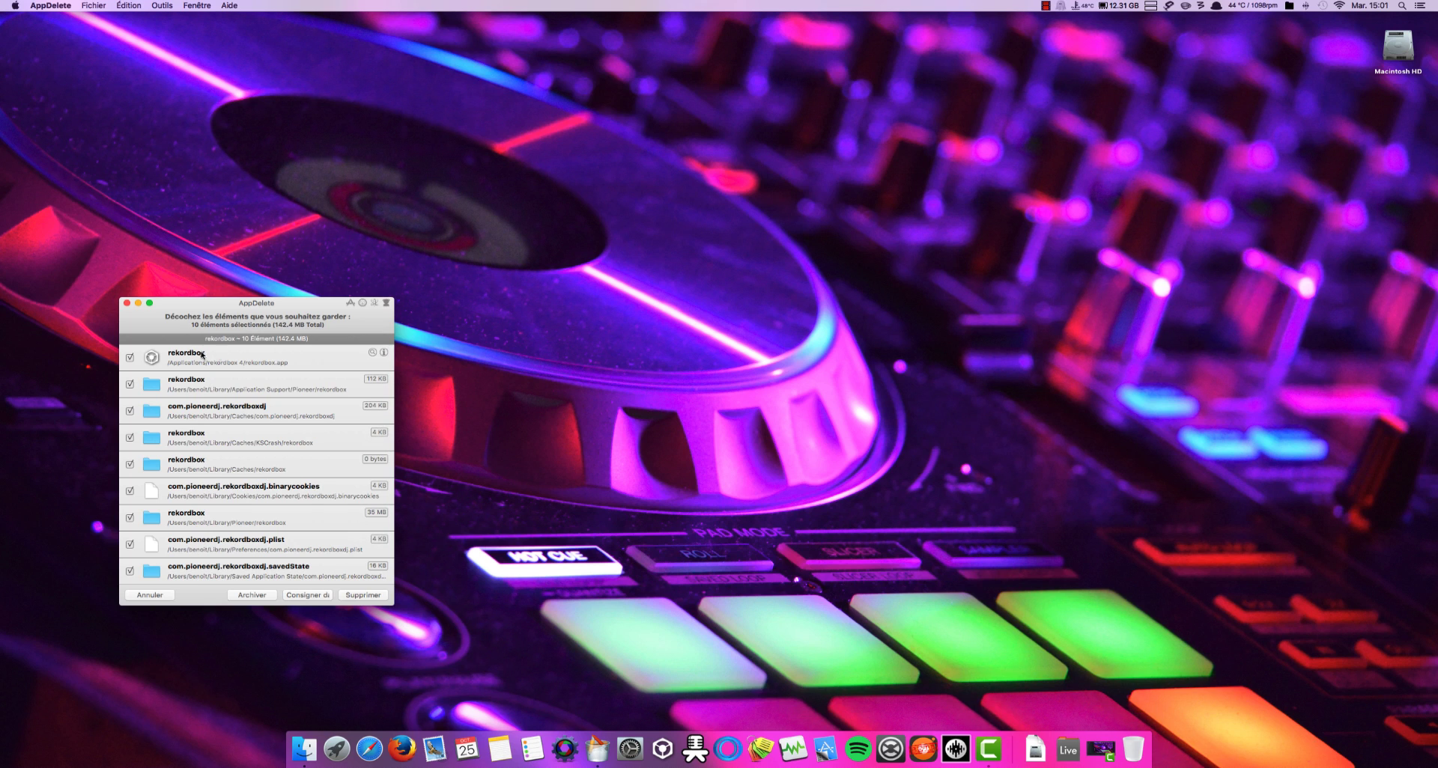
{"action": "scroll", "coordinate": [200, 360], "scroll_direction": "down", "scroll_amount": 1}
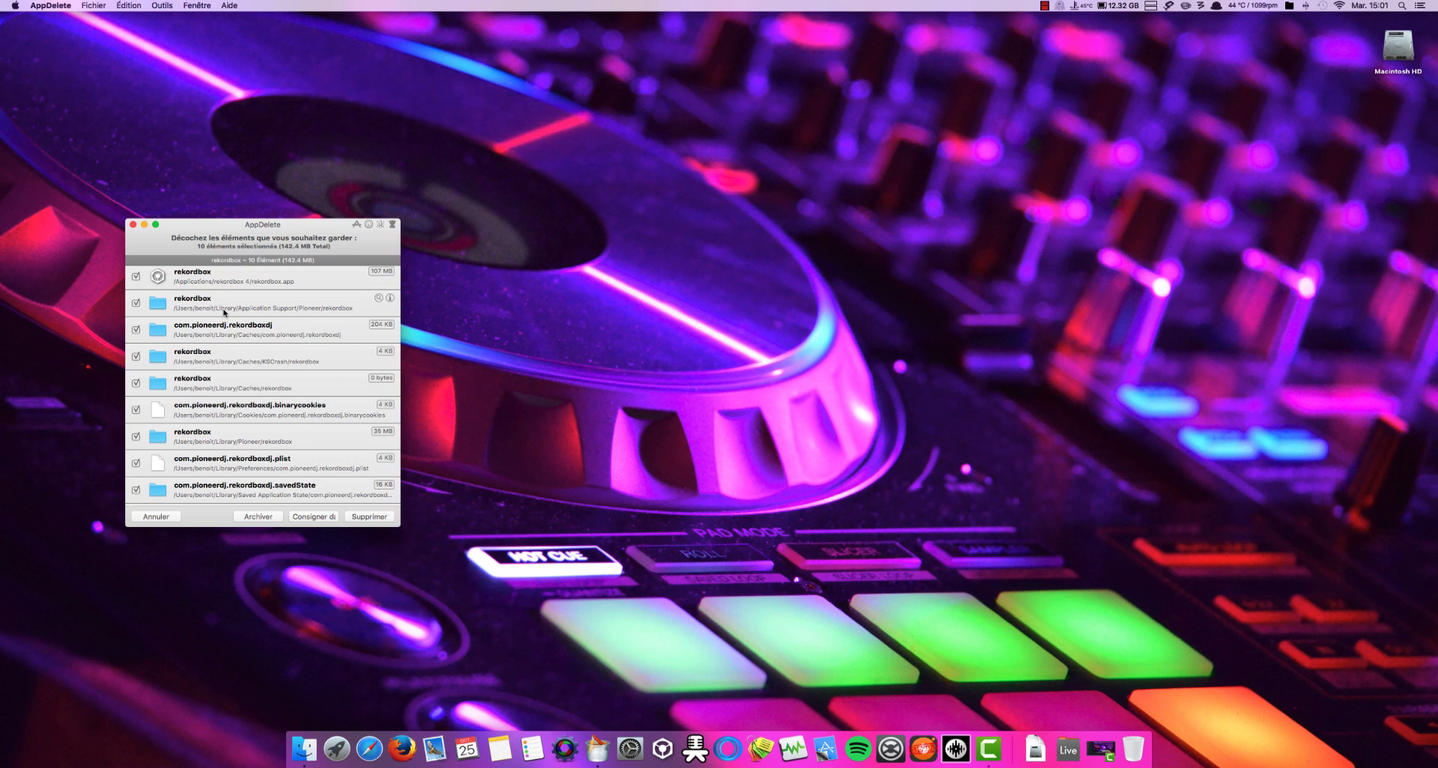
Step: Reveal the listed Application Support/Pioneer/rekordbox folder in Finder, view its contents and return to the Pioneer folder
{"action": "left_click", "coordinate": [379, 299]}
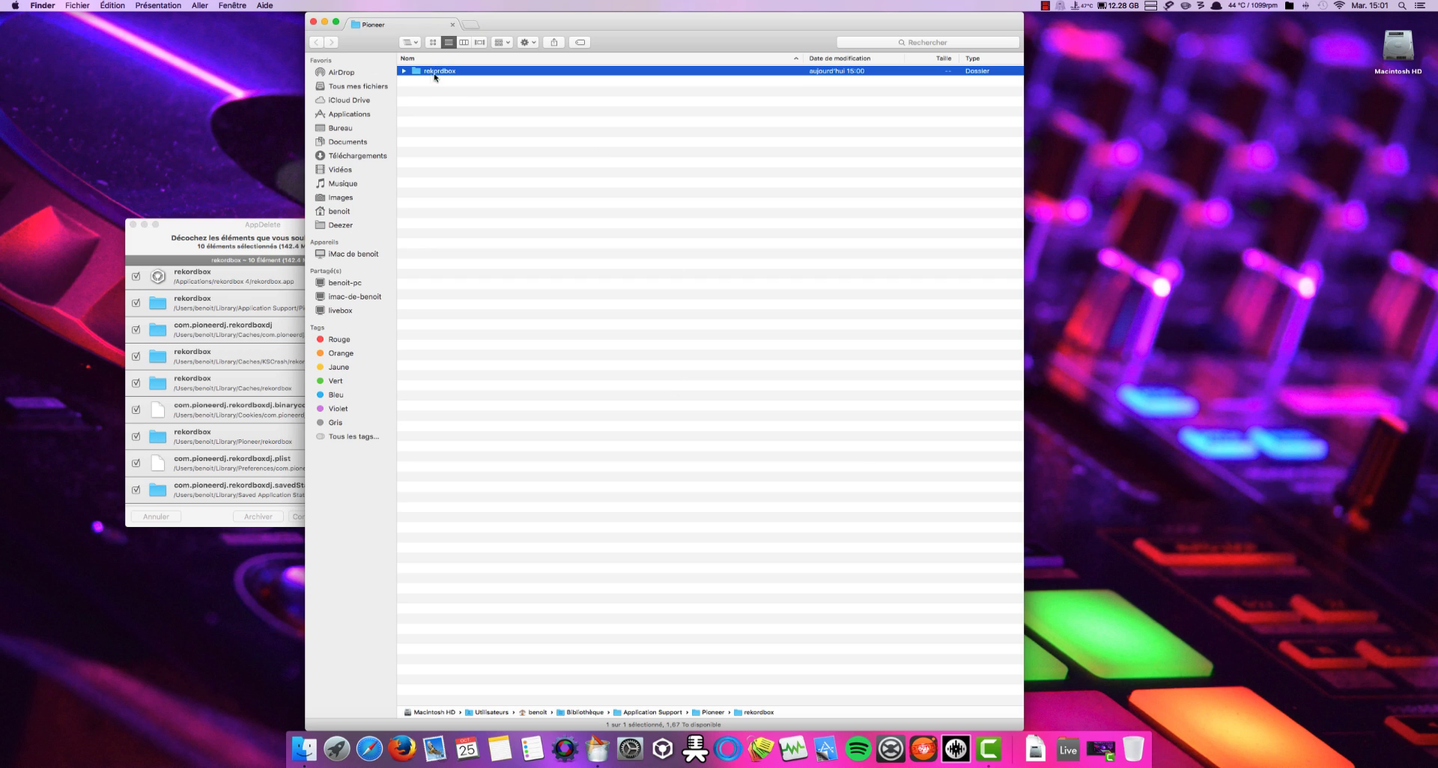
{"action": "double_click", "coordinate": [434, 71]}
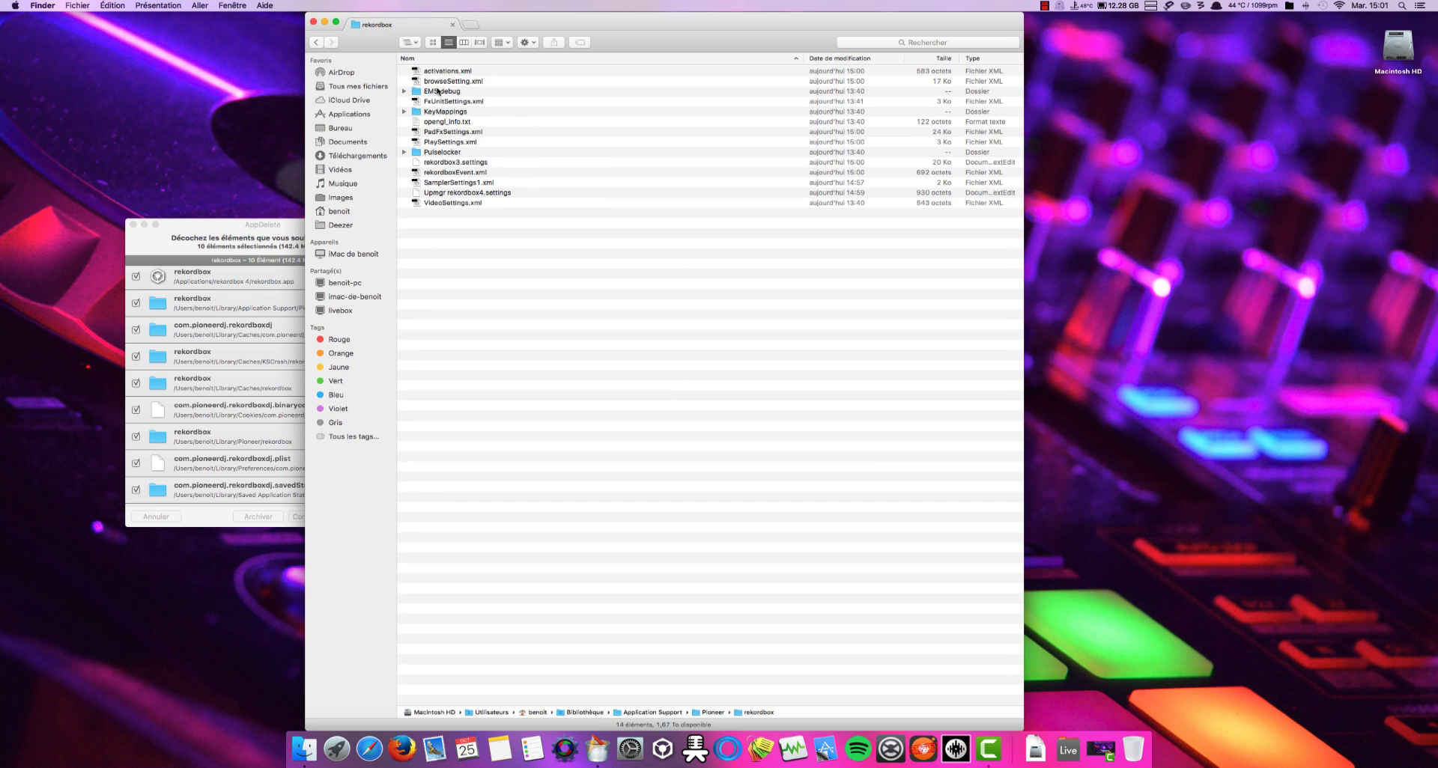
{"action": "left_click", "coordinate": [317, 43]}
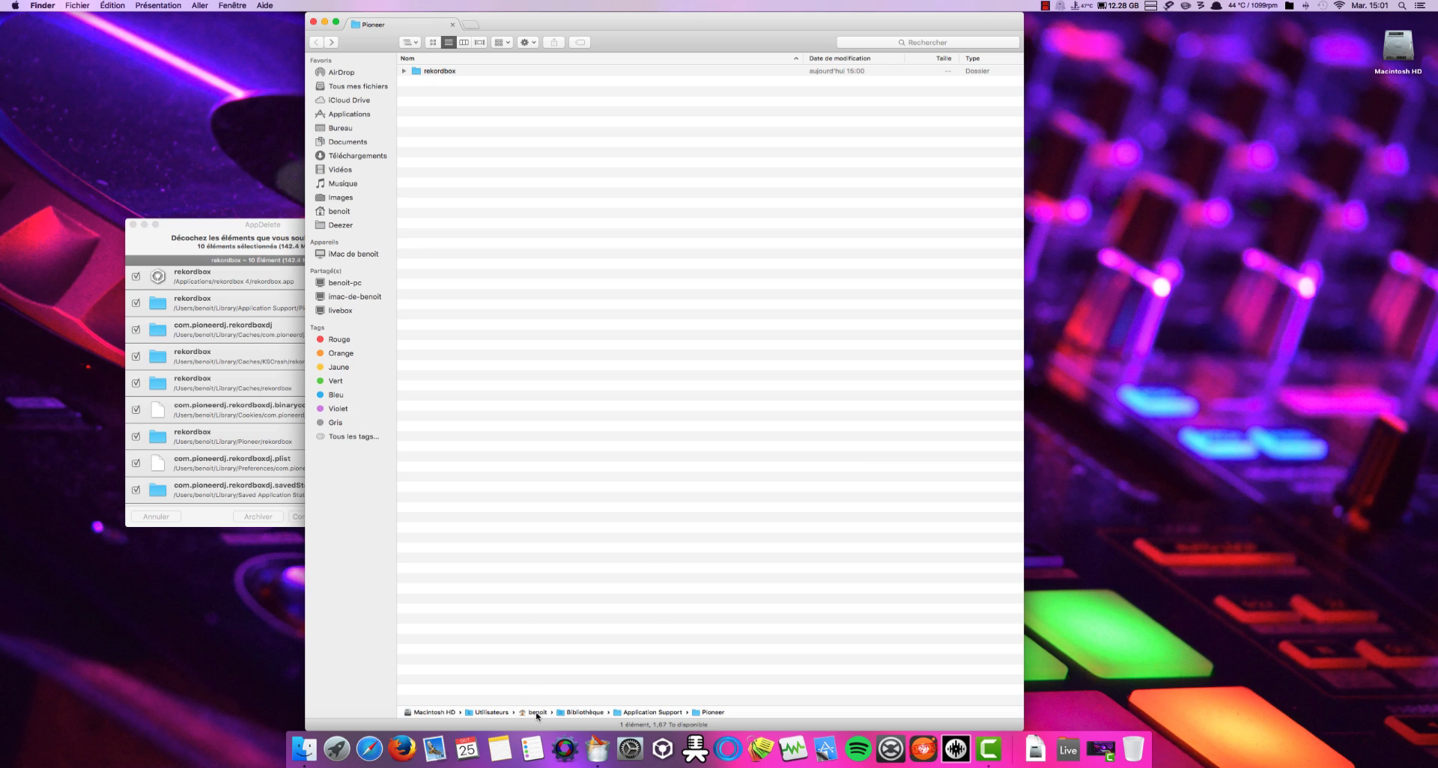
Step: Trace the folder path from Utilisateurs through the home folder, Bibliothèque, Application Support and Pioneer to rekordbox, then close Finder
{"action": "double_click", "coordinate": [537, 713]}
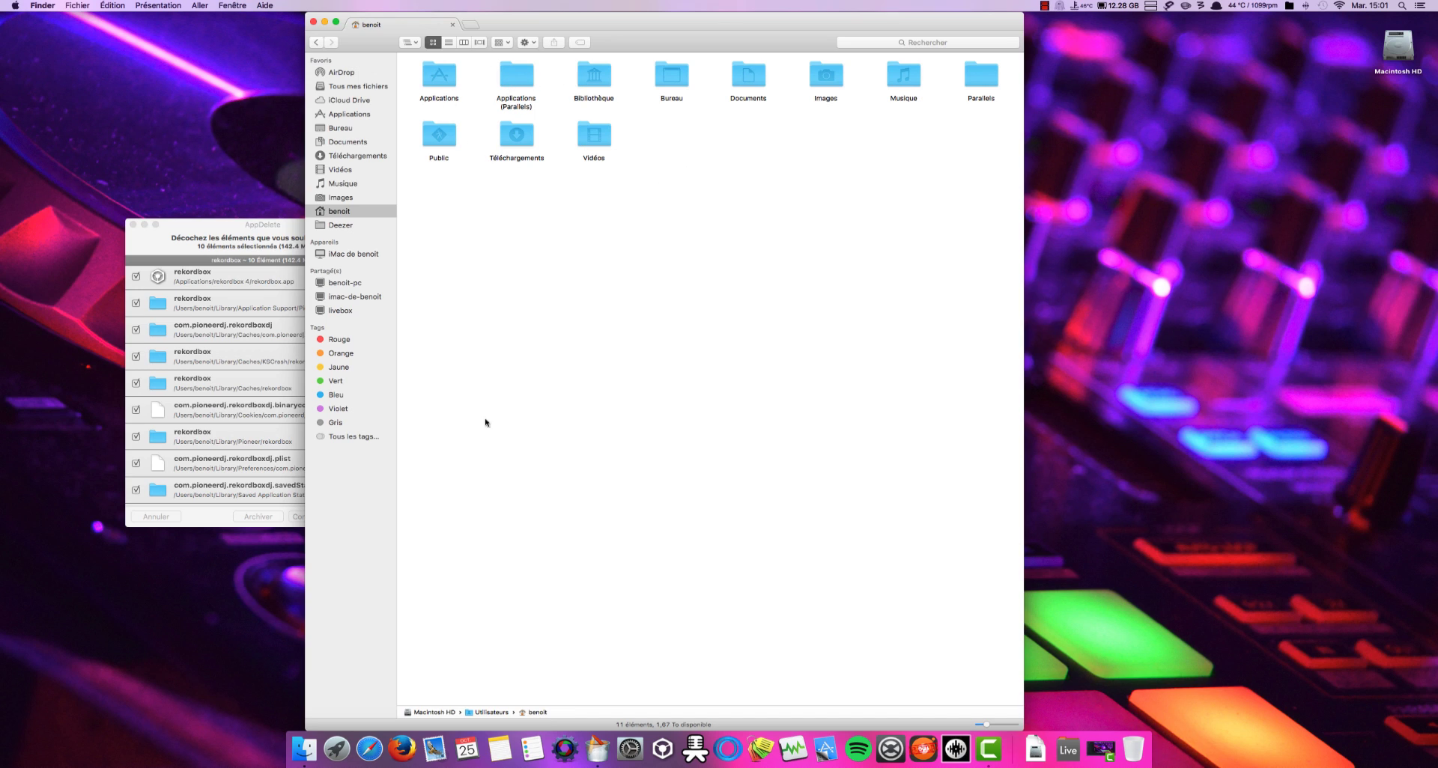
{"action": "double_click", "coordinate": [492, 713]}
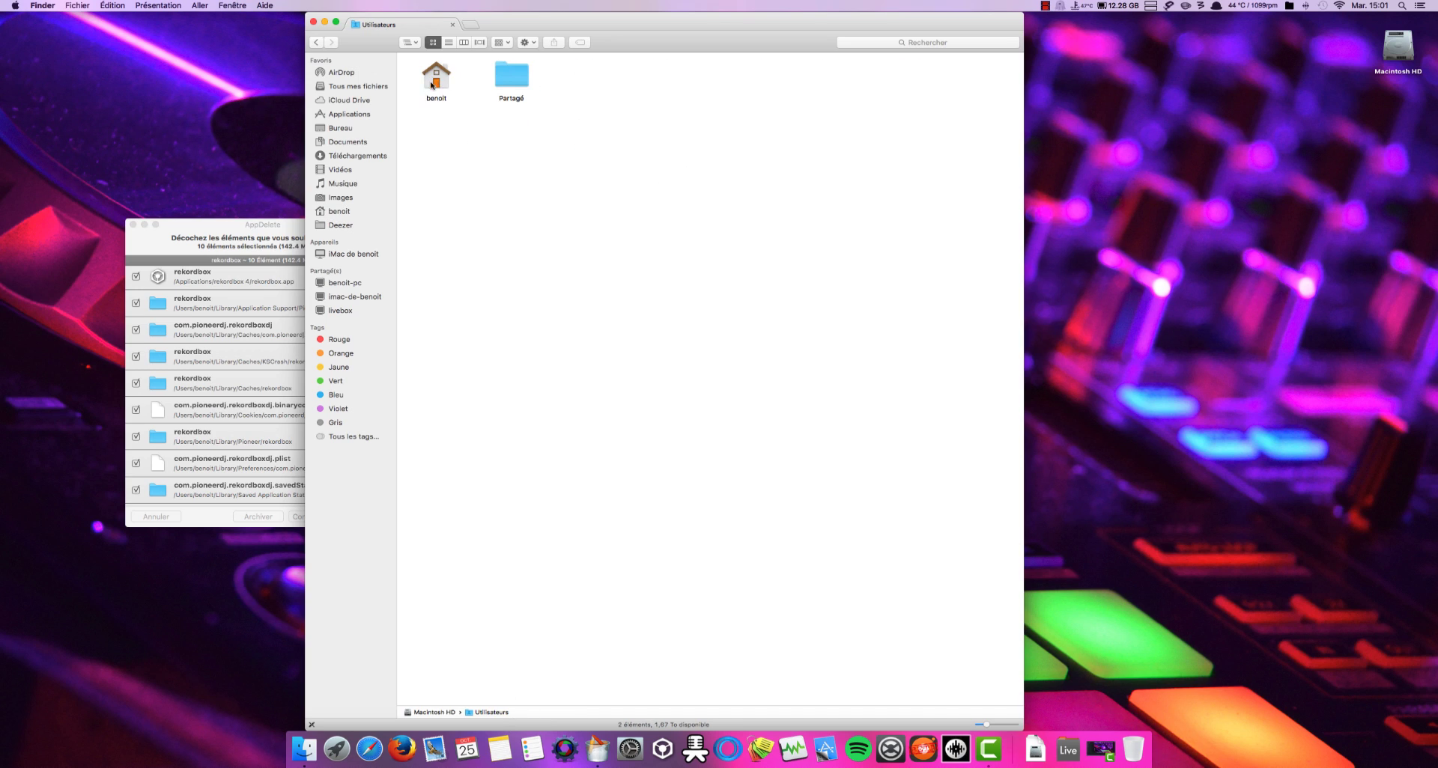
{"action": "double_click", "coordinate": [443, 89]}
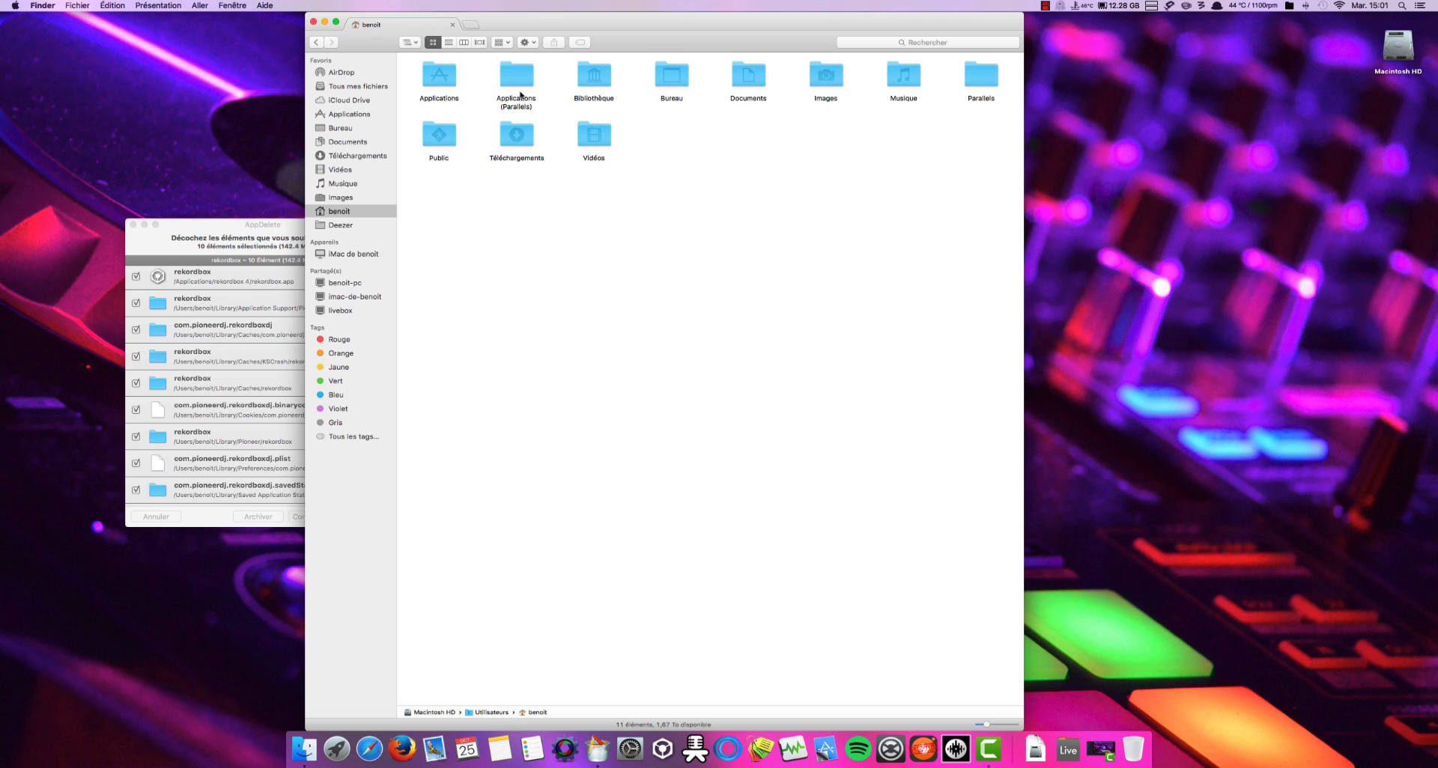
{"action": "double_click", "coordinate": [593, 84]}
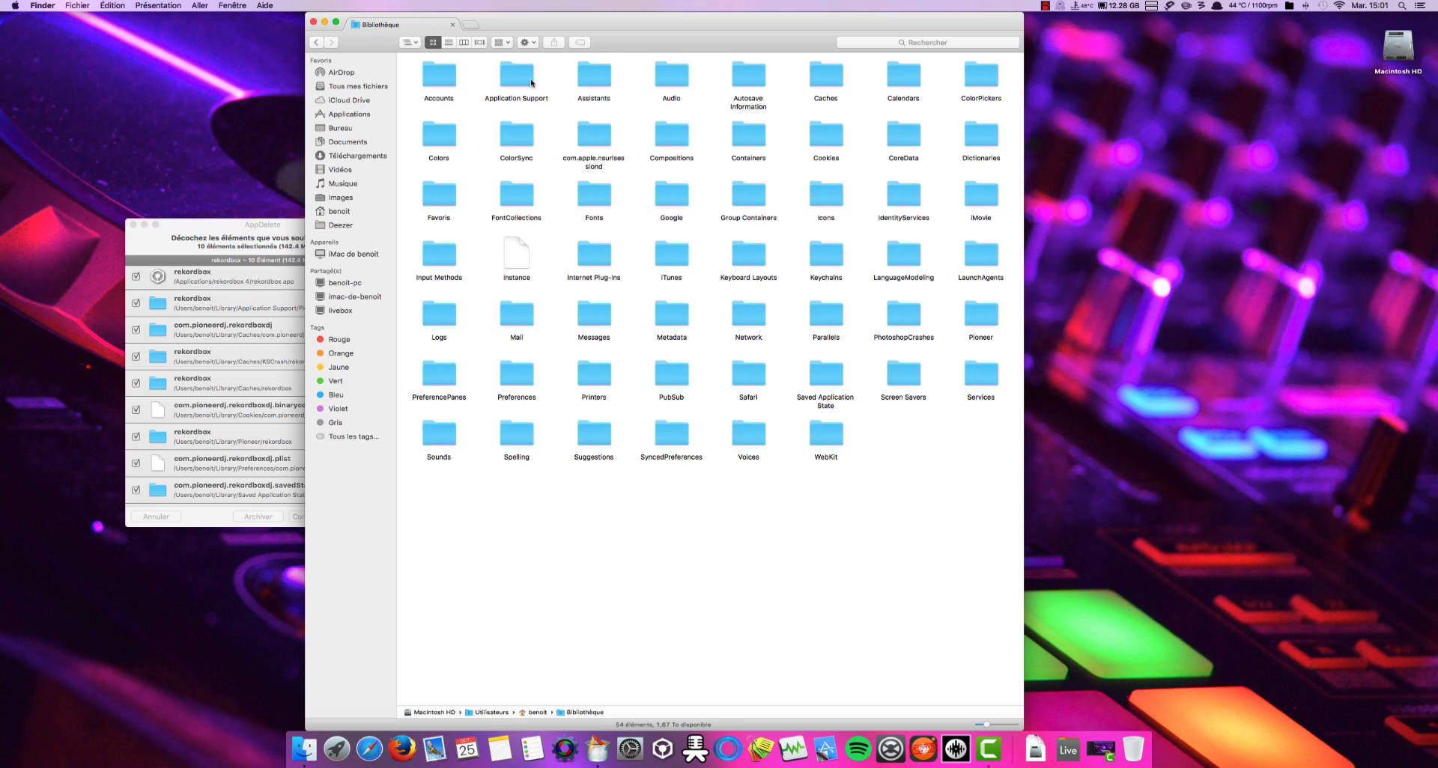
{"action": "left_click", "coordinate": [524, 81]}
{"action": "double_click", "coordinate": [524, 81]}
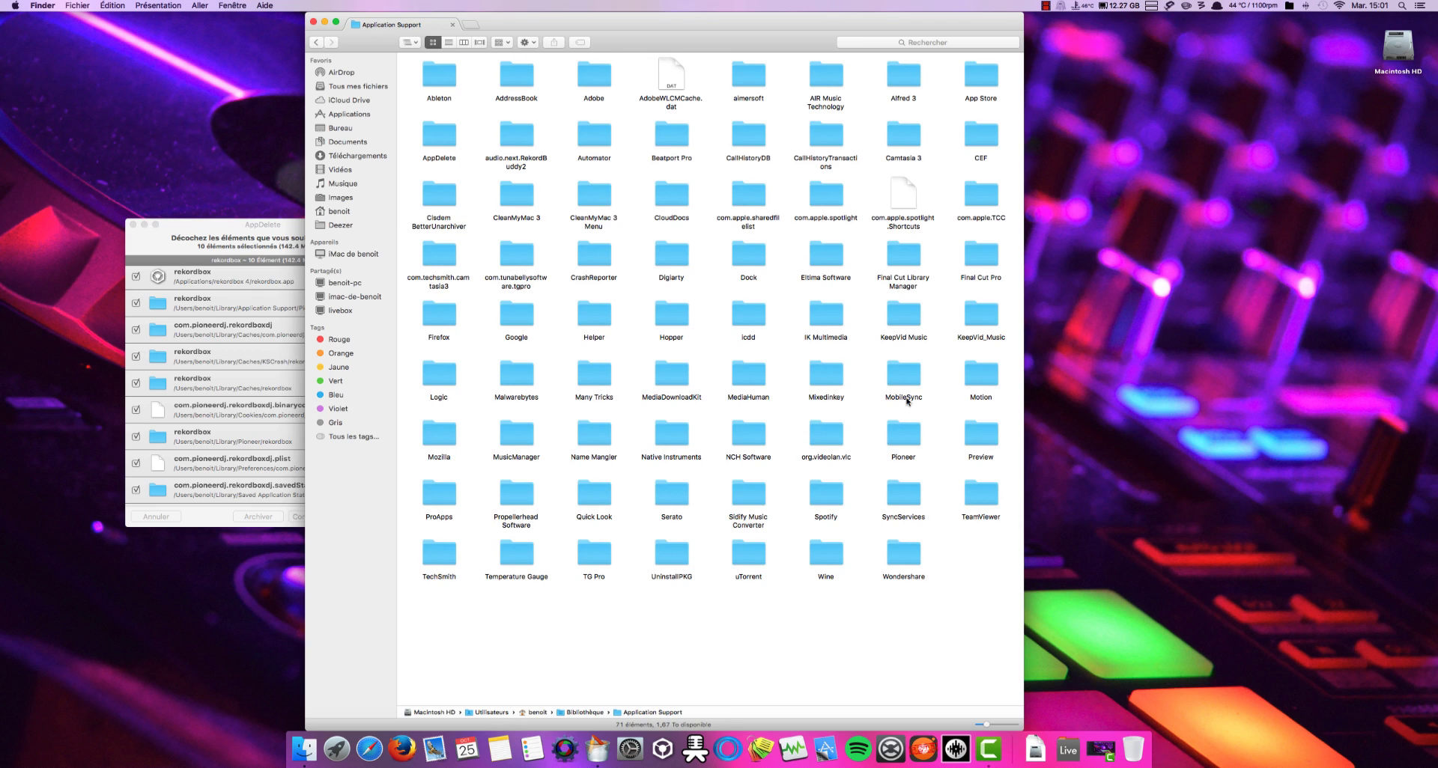
{"action": "double_click", "coordinate": [901, 438]}
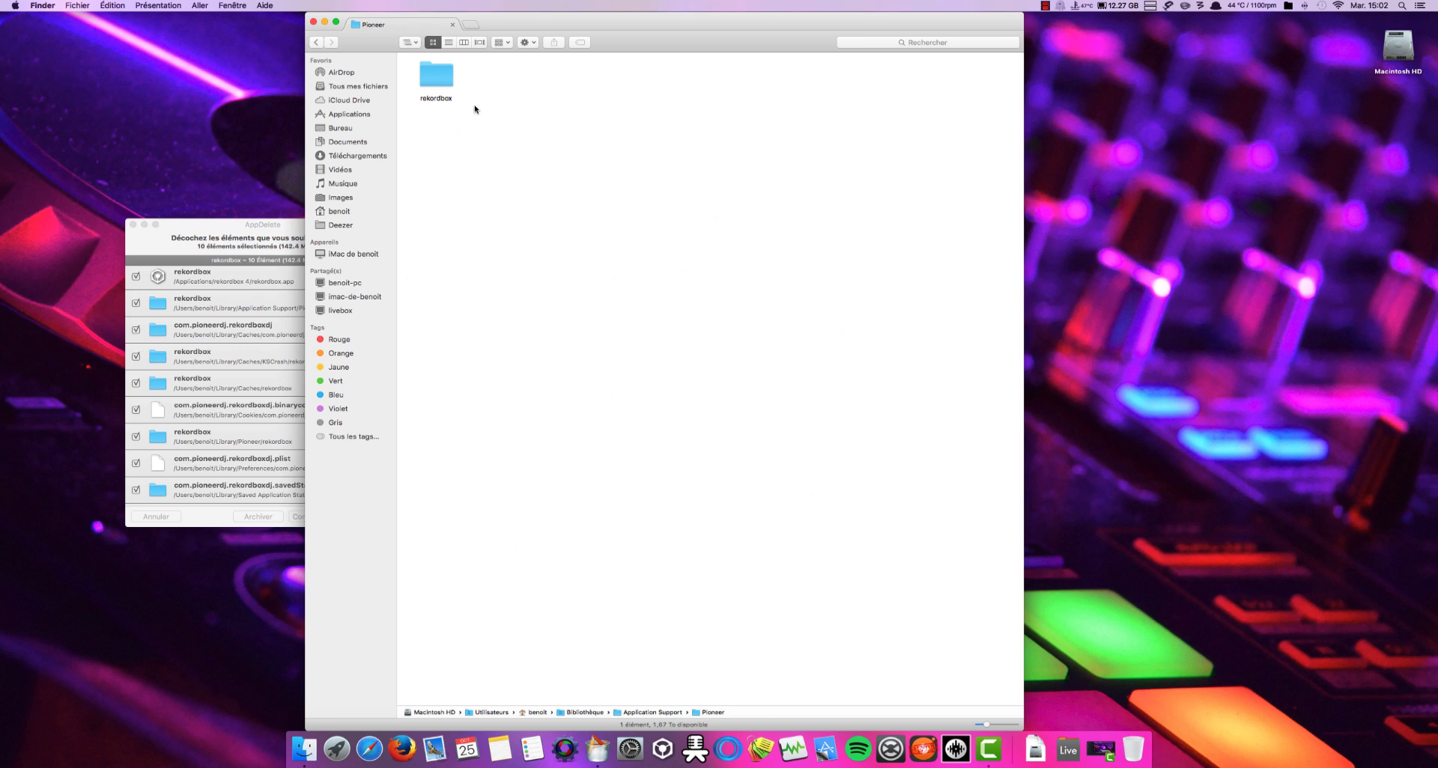
{"action": "left_click", "coordinate": [438, 75]}
{"action": "double_click", "coordinate": [439, 75]}
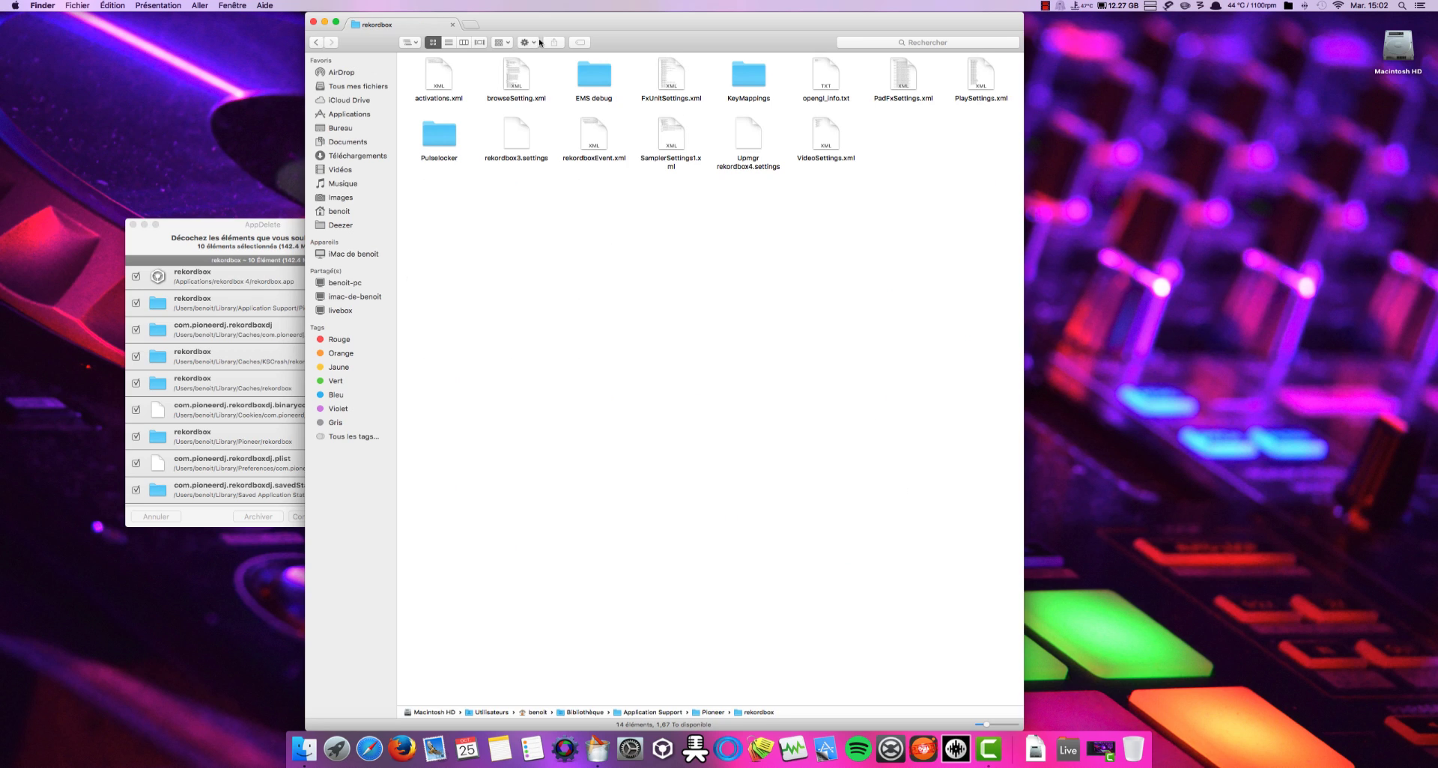
{"action": "left_click", "coordinate": [316, 42]}
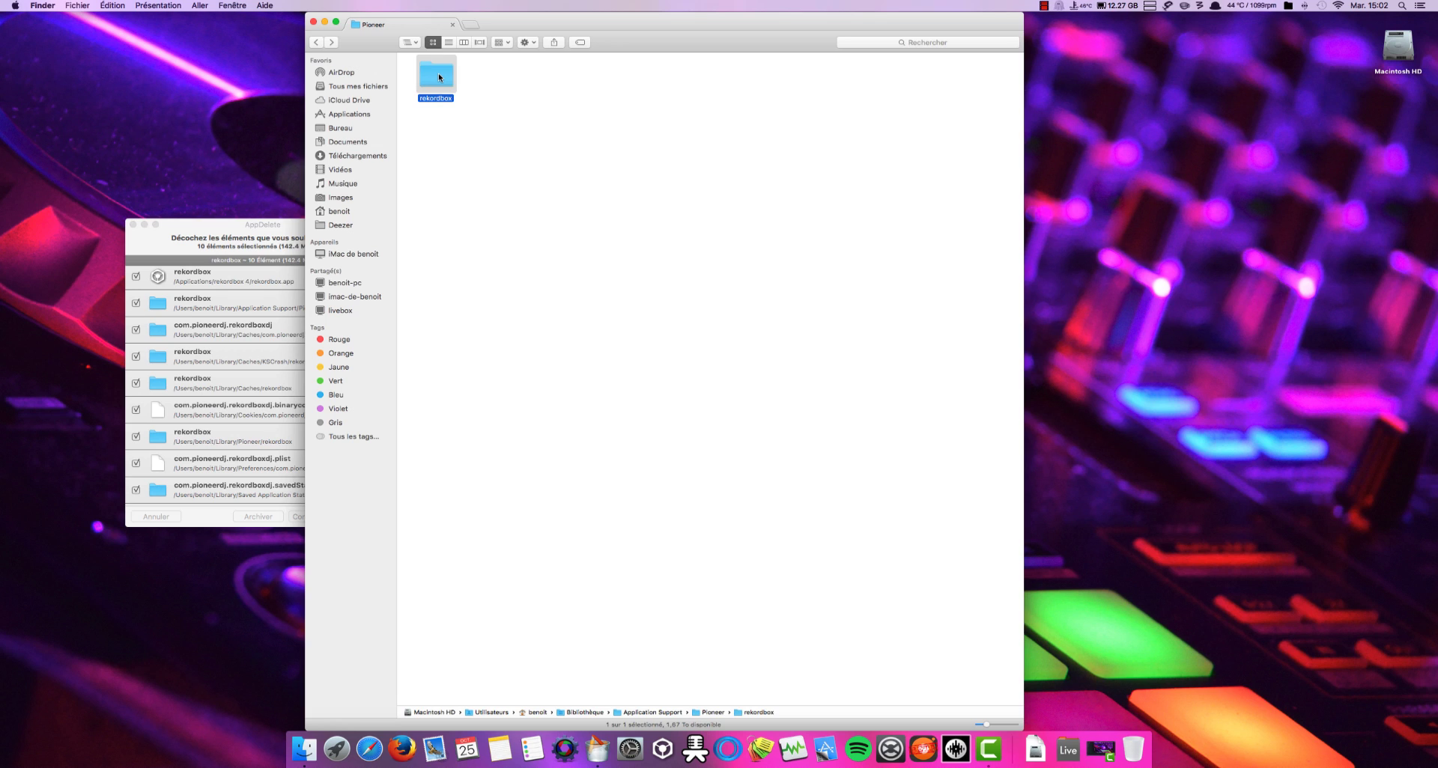
{"action": "left_click", "coordinate": [313, 21]}
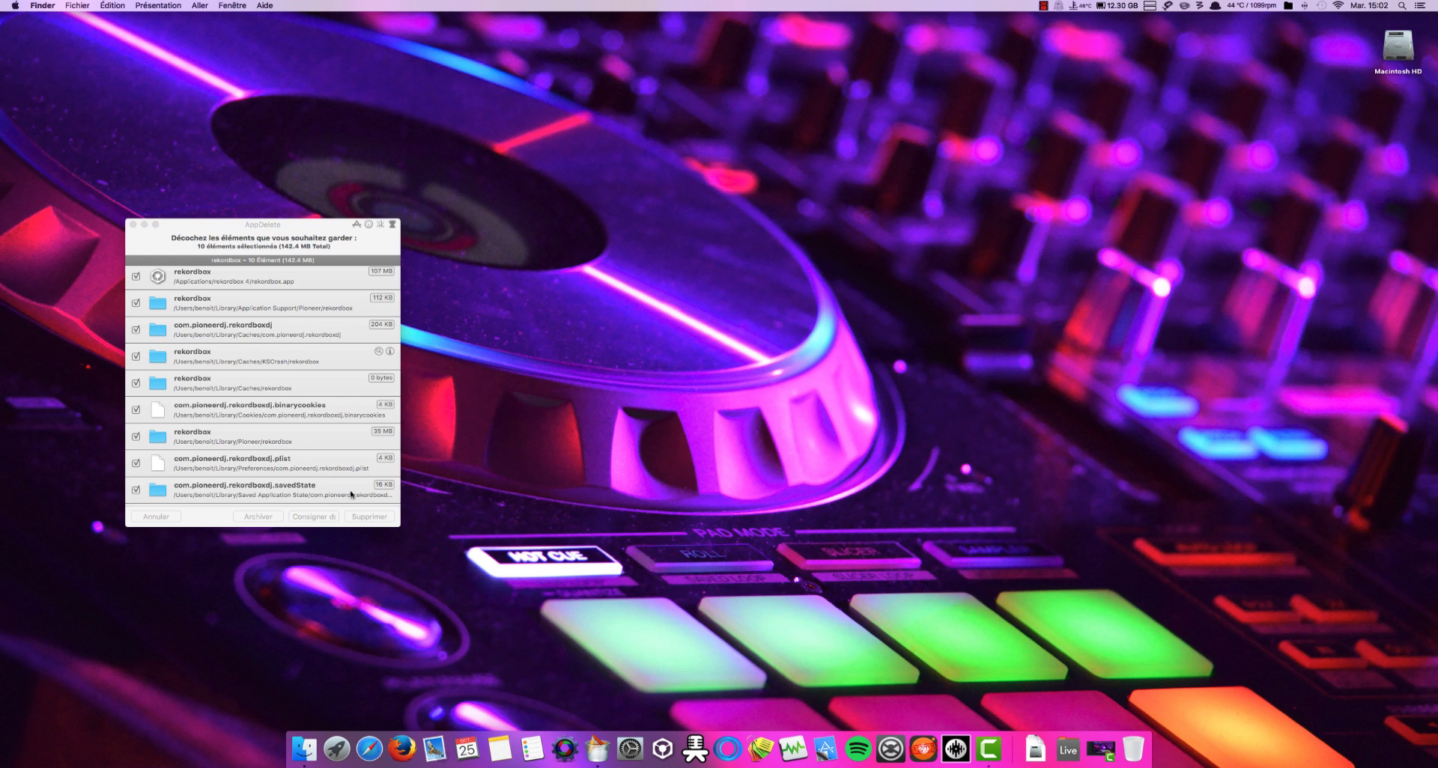
Step: Delete all listed rekordbox items with AppDelete, authorising with the account password, and close AppDelete
{"action": "left_click", "coordinate": [321, 226]}
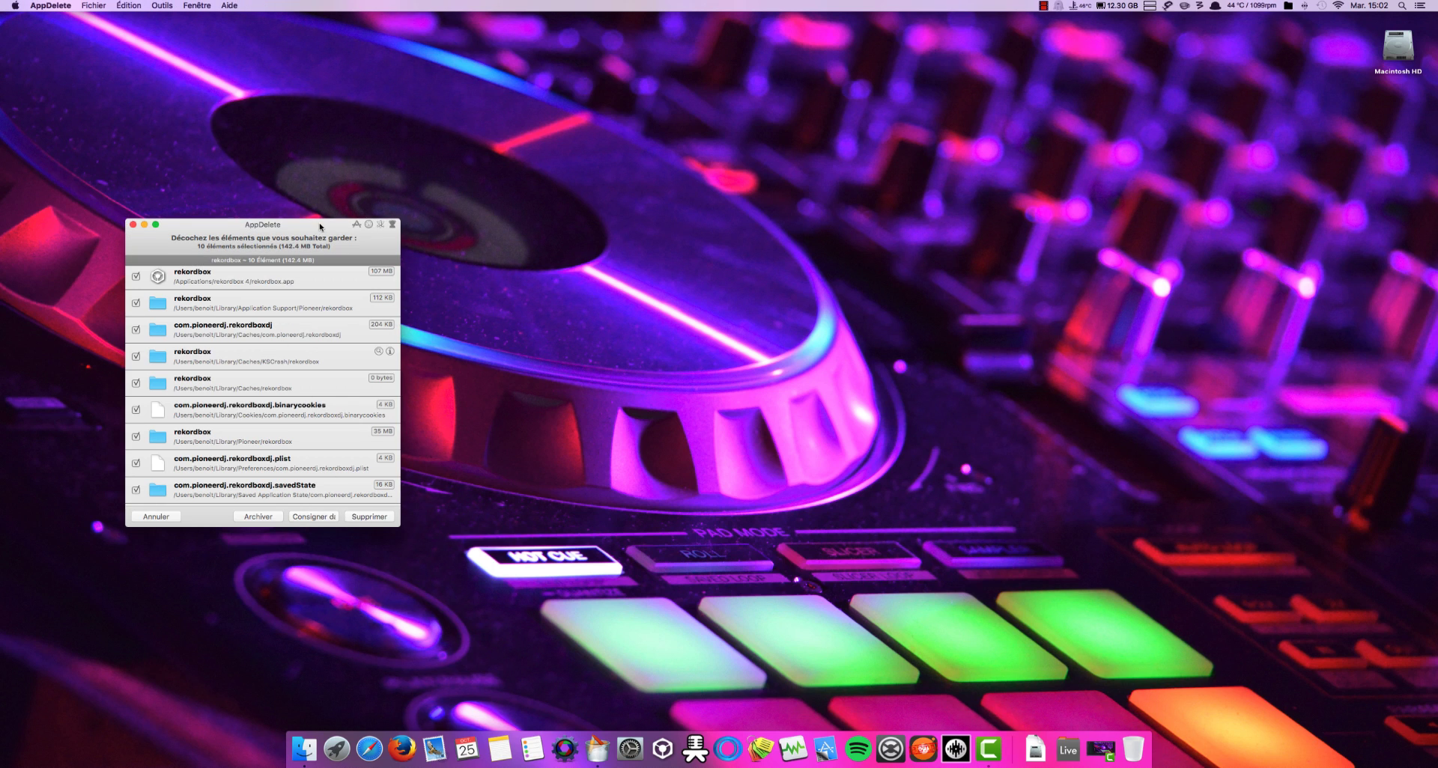
{"action": "left_click", "coordinate": [367, 517]}
{"action": "type", "text": "•"}
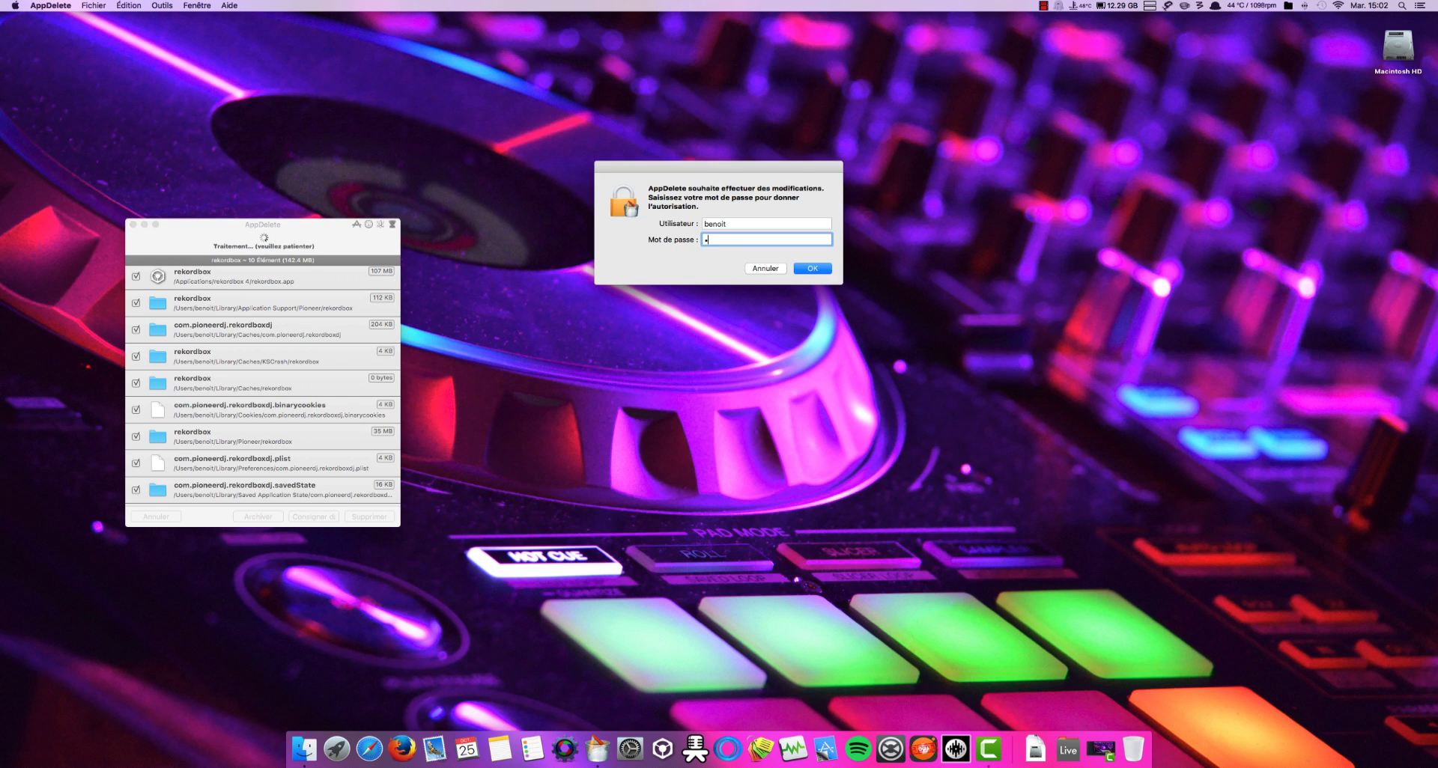
{"action": "key", "text": "Return"}
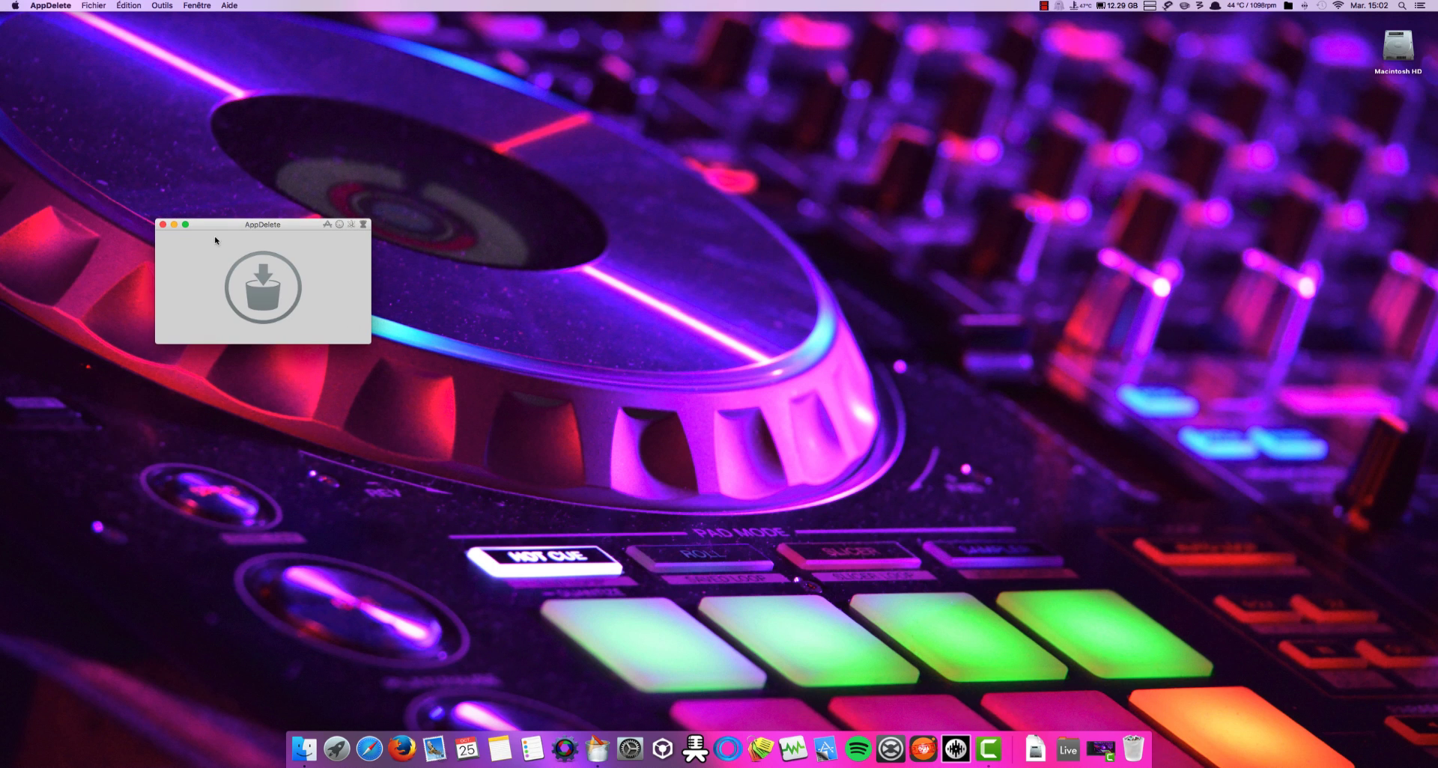
{"action": "left_click", "coordinate": [163, 224]}
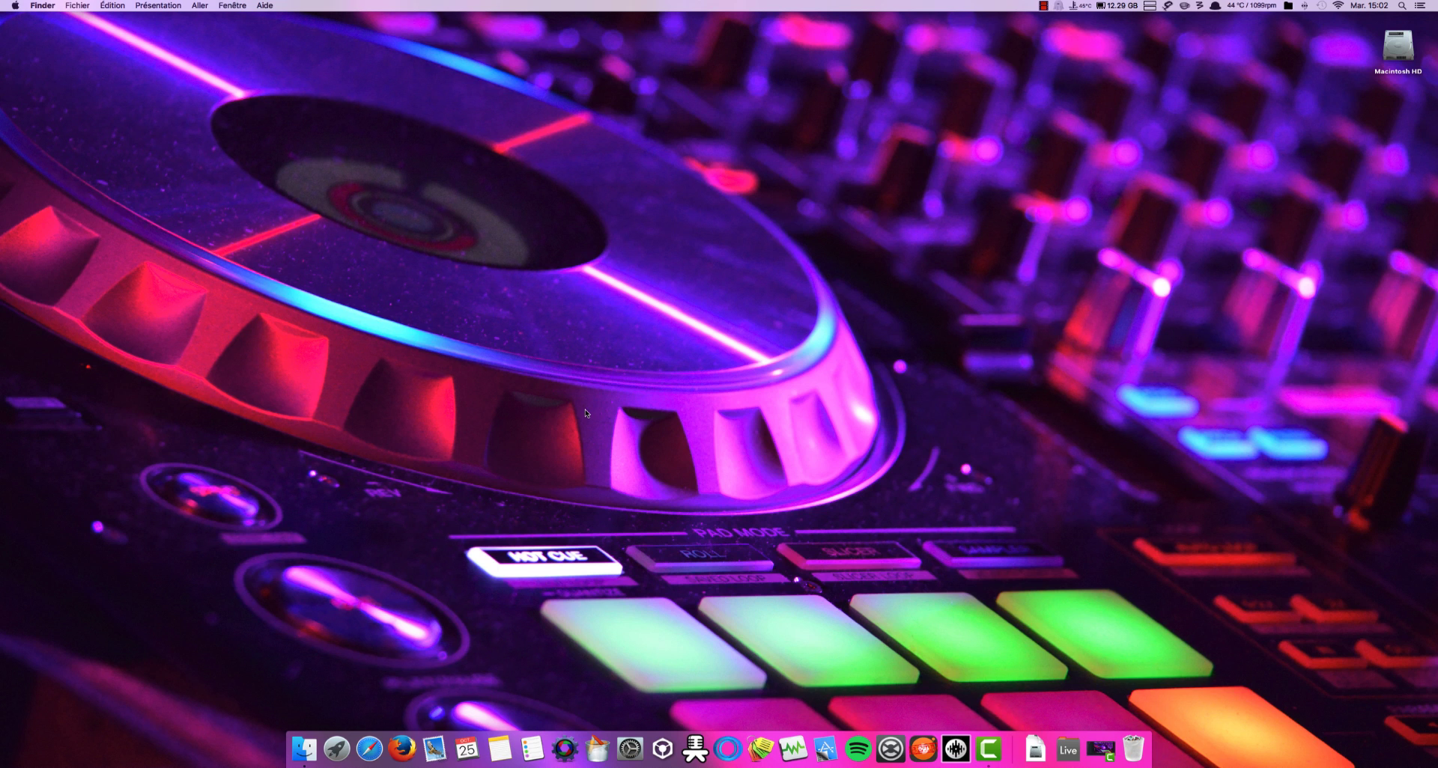
{"action": "left_click", "coordinate": [595, 746]}
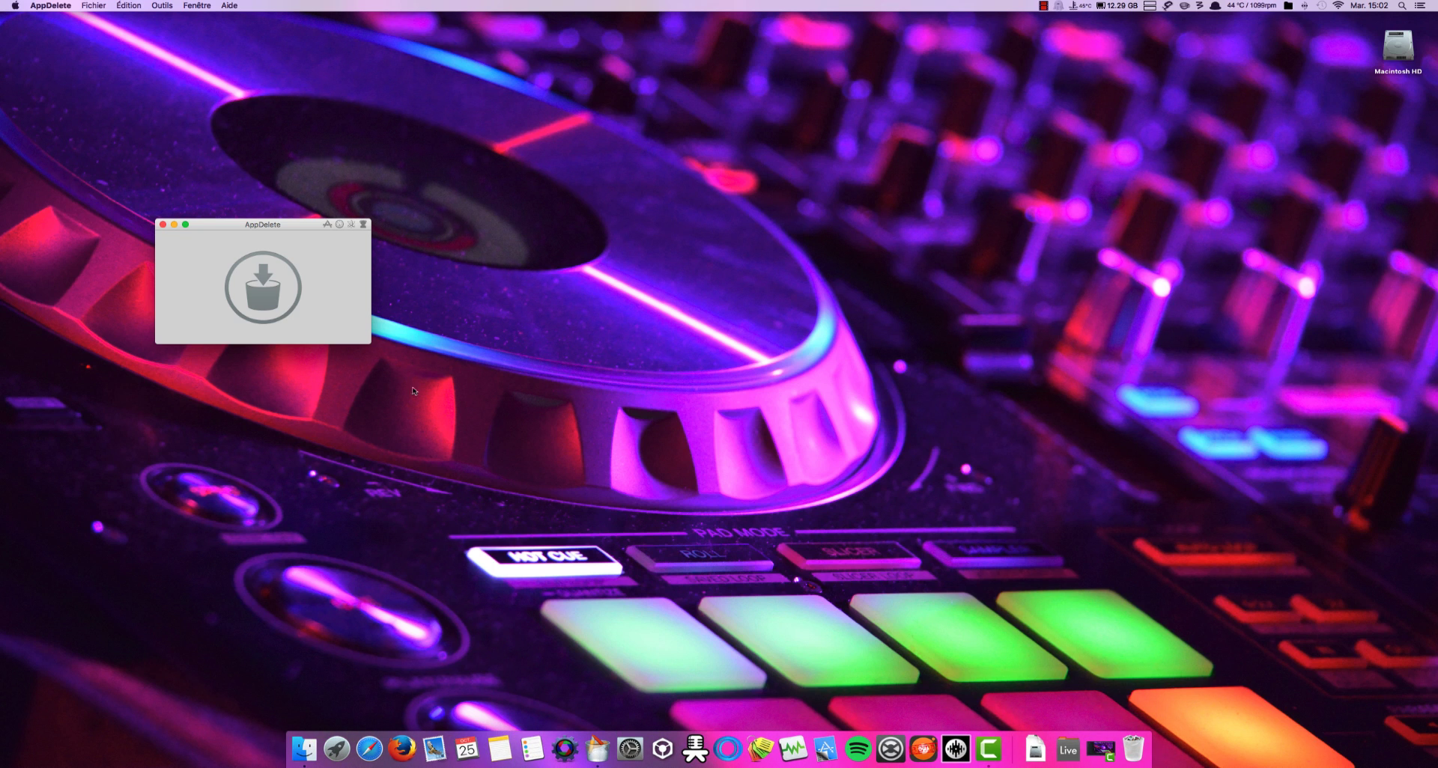
{"action": "left_click", "coordinate": [163, 223]}
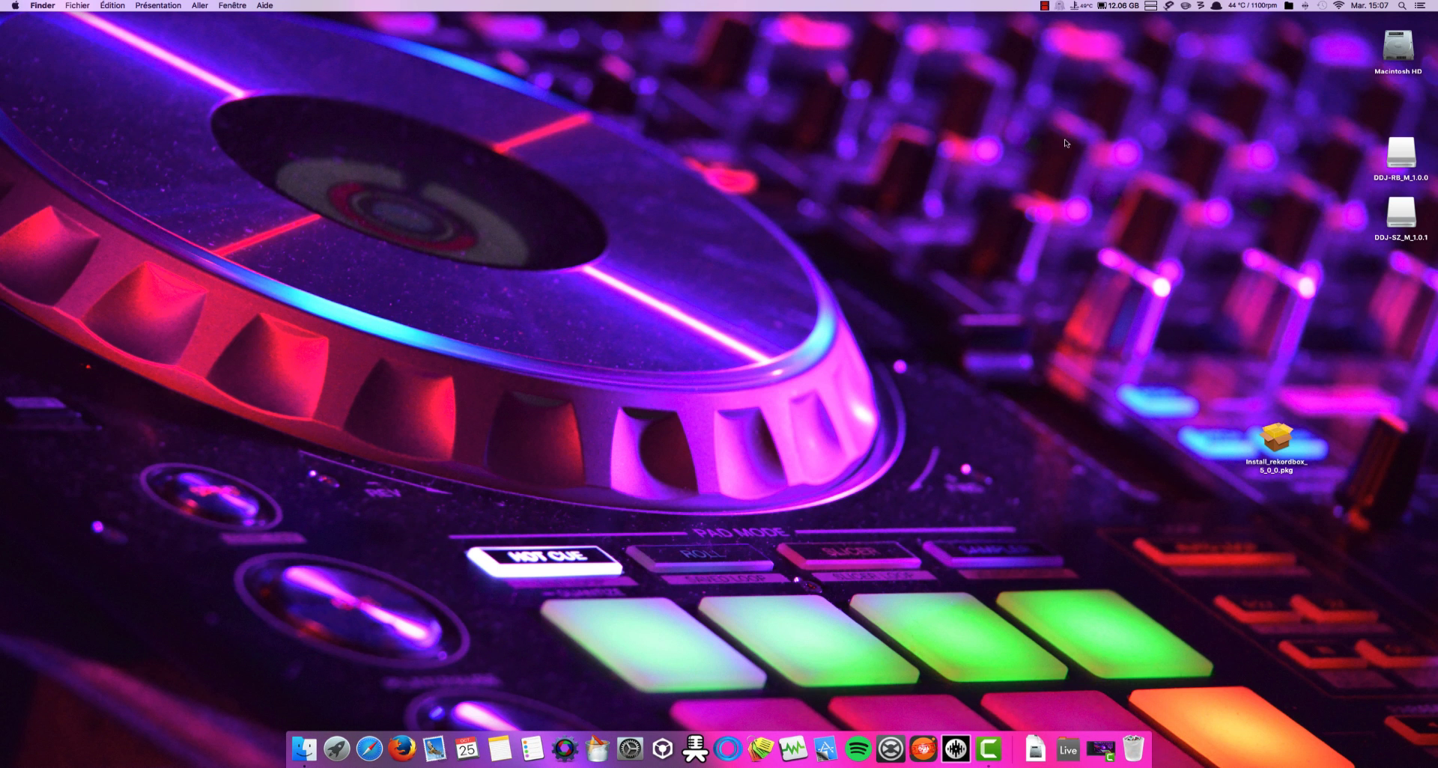
Step: Open the Applications folder in Finder, check what remains inside the rekordbox 4 folder and return to Applications
{"action": "left_click", "coordinate": [1067, 749]}
{"action": "scroll", "coordinate": [1119, 552], "scroll_direction": "down", "scroll_amount": 3}
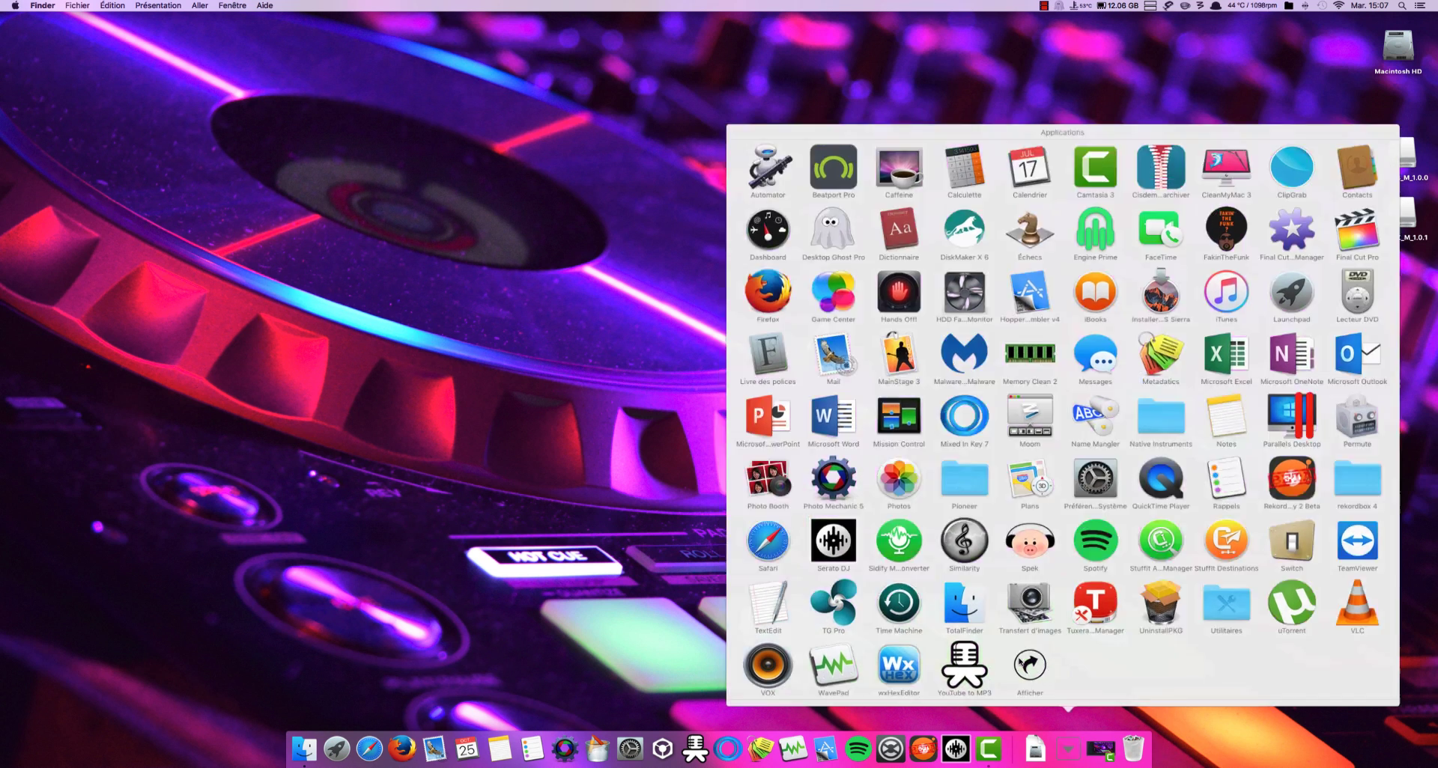
{"action": "left_click", "coordinate": [1029, 659]}
{"action": "double_click", "coordinate": [827, 497]}
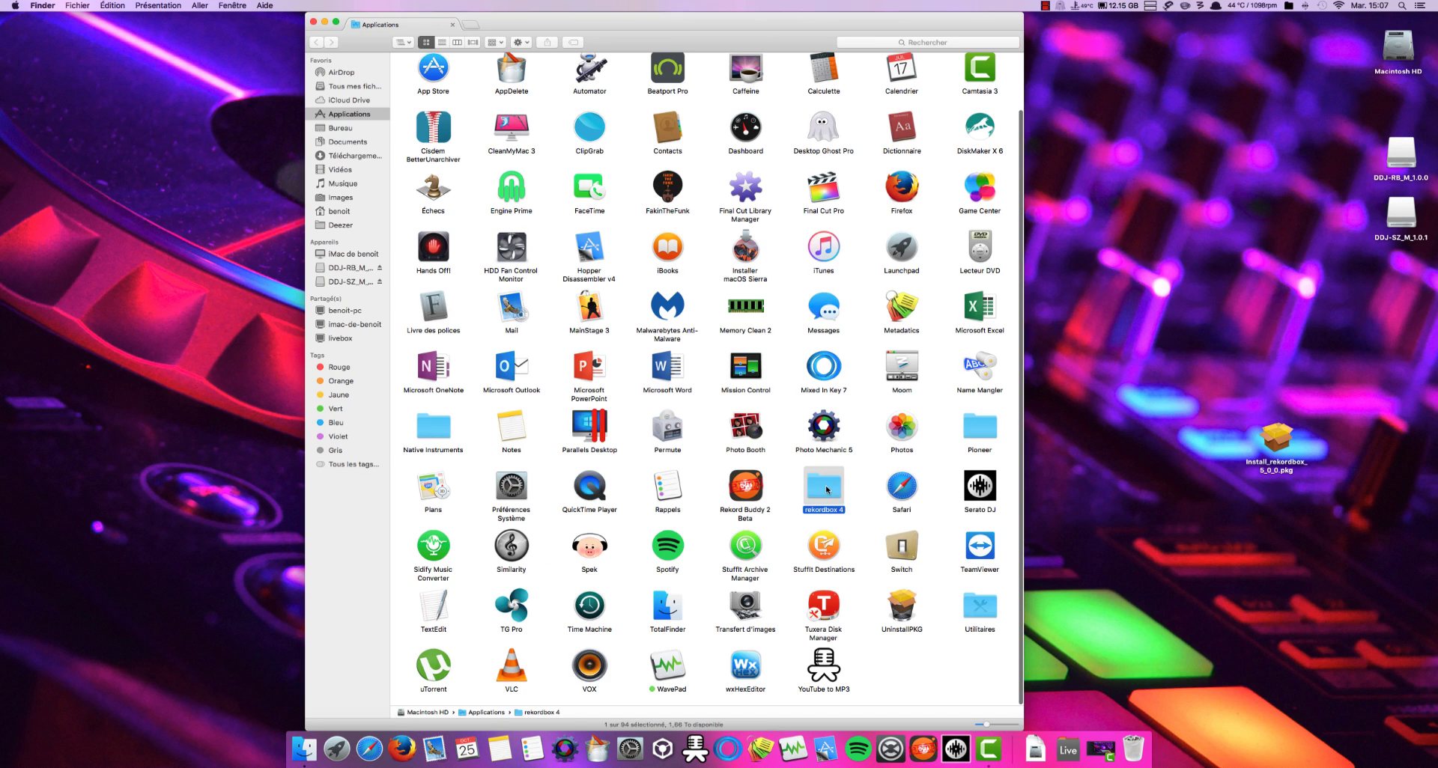
{"action": "left_click", "coordinate": [428, 77]}
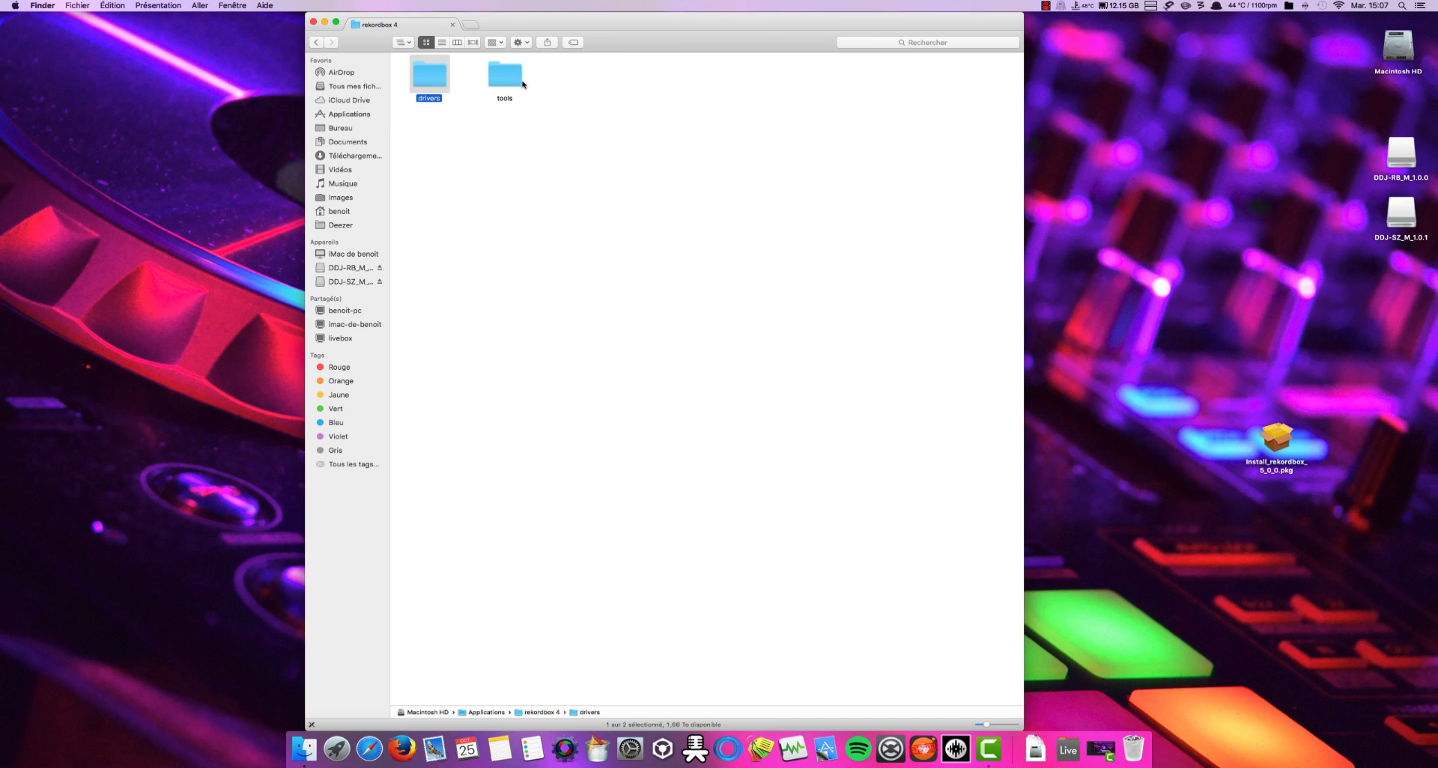
{"action": "left_click", "coordinate": [523, 82]}
{"action": "left_click", "coordinate": [316, 42]}
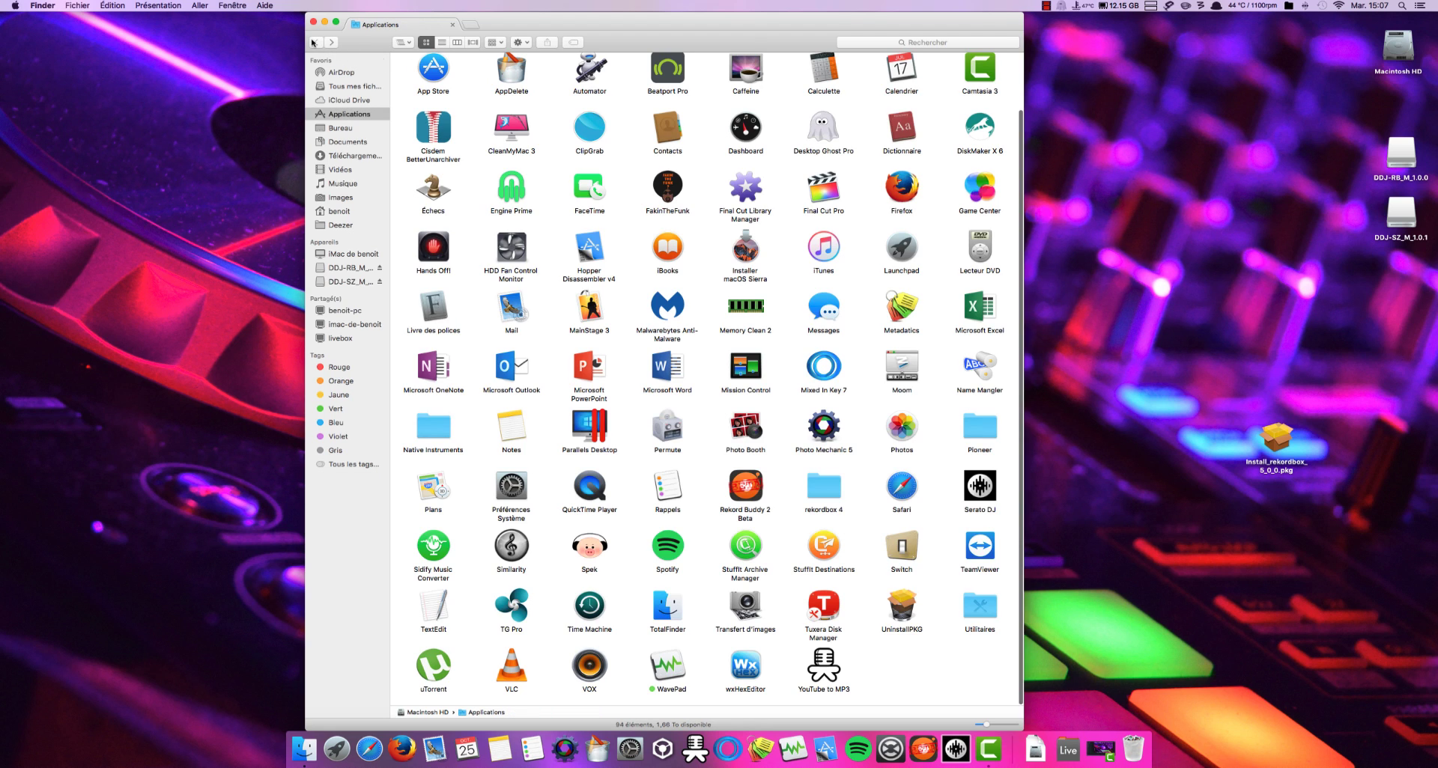
Step: Move the rekordbox 4 folder to the trash, authorising the change with the account password
{"action": "left_click", "coordinate": [813, 483]}
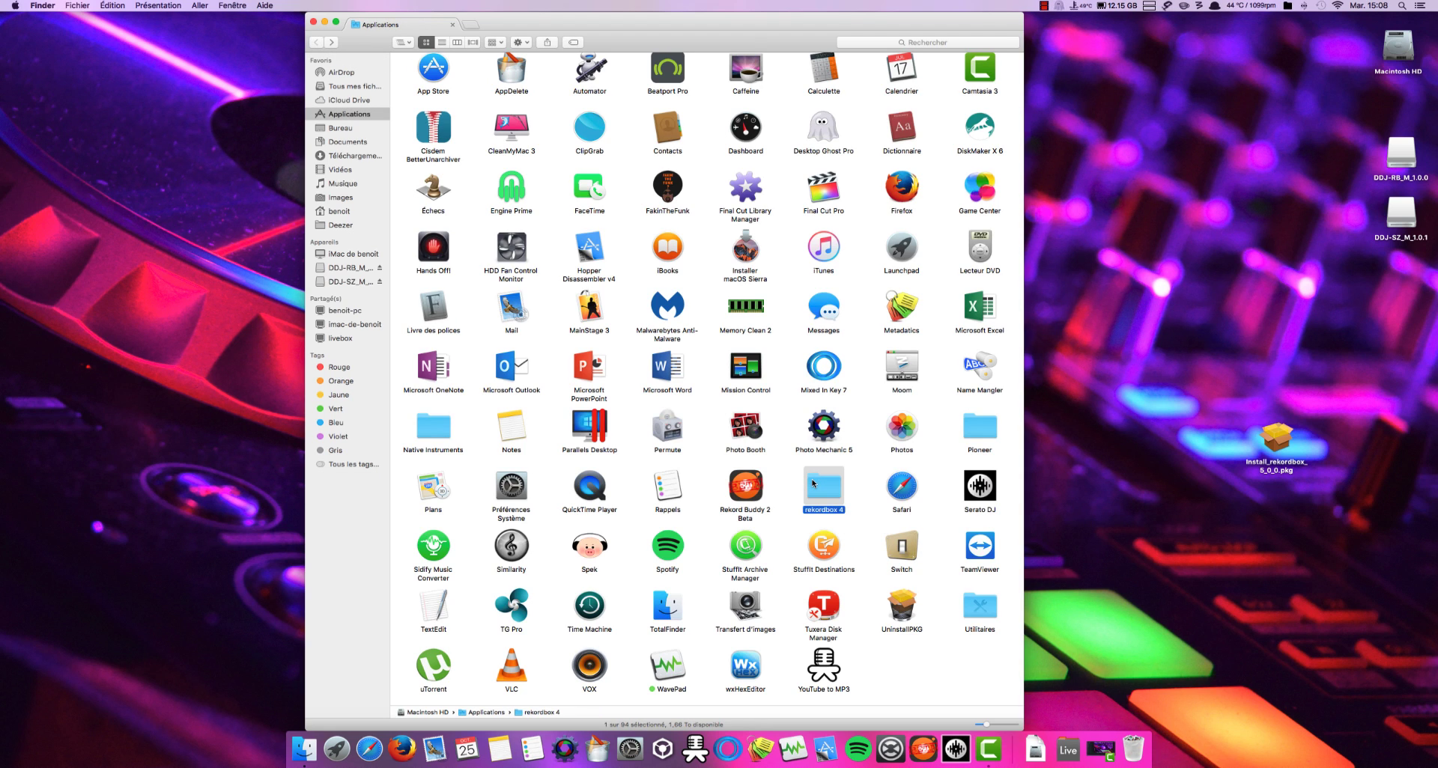
{"action": "key", "text": "super+BackSpace"}
{"action": "type", "text": "•"}
{"action": "key", "text": "Return"}
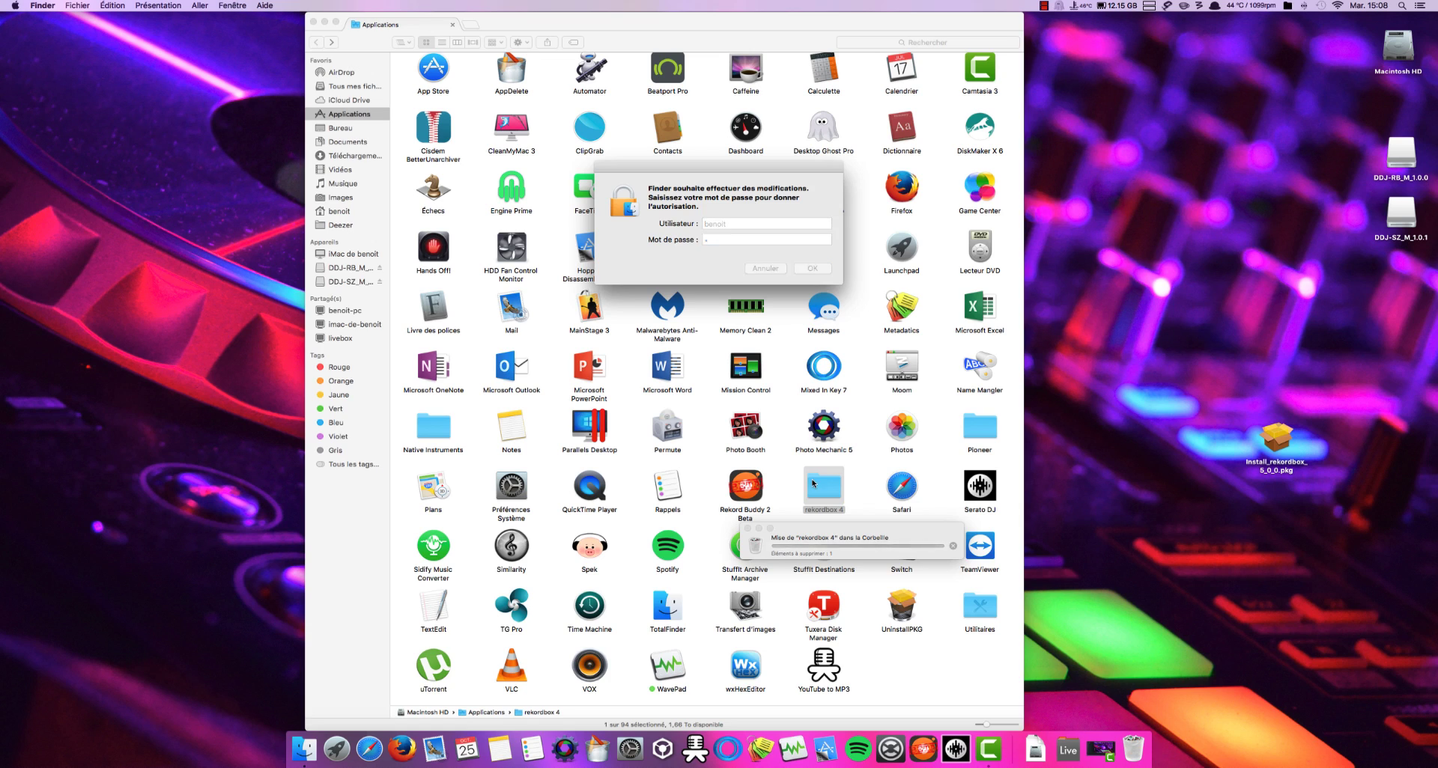
Step: Open the DDJ-SZ folder inside Pioneer and delete Utilitaire de réglage du DDJ-SZ with its related files using AppDelete
{"action": "left_click", "coordinate": [977, 427]}
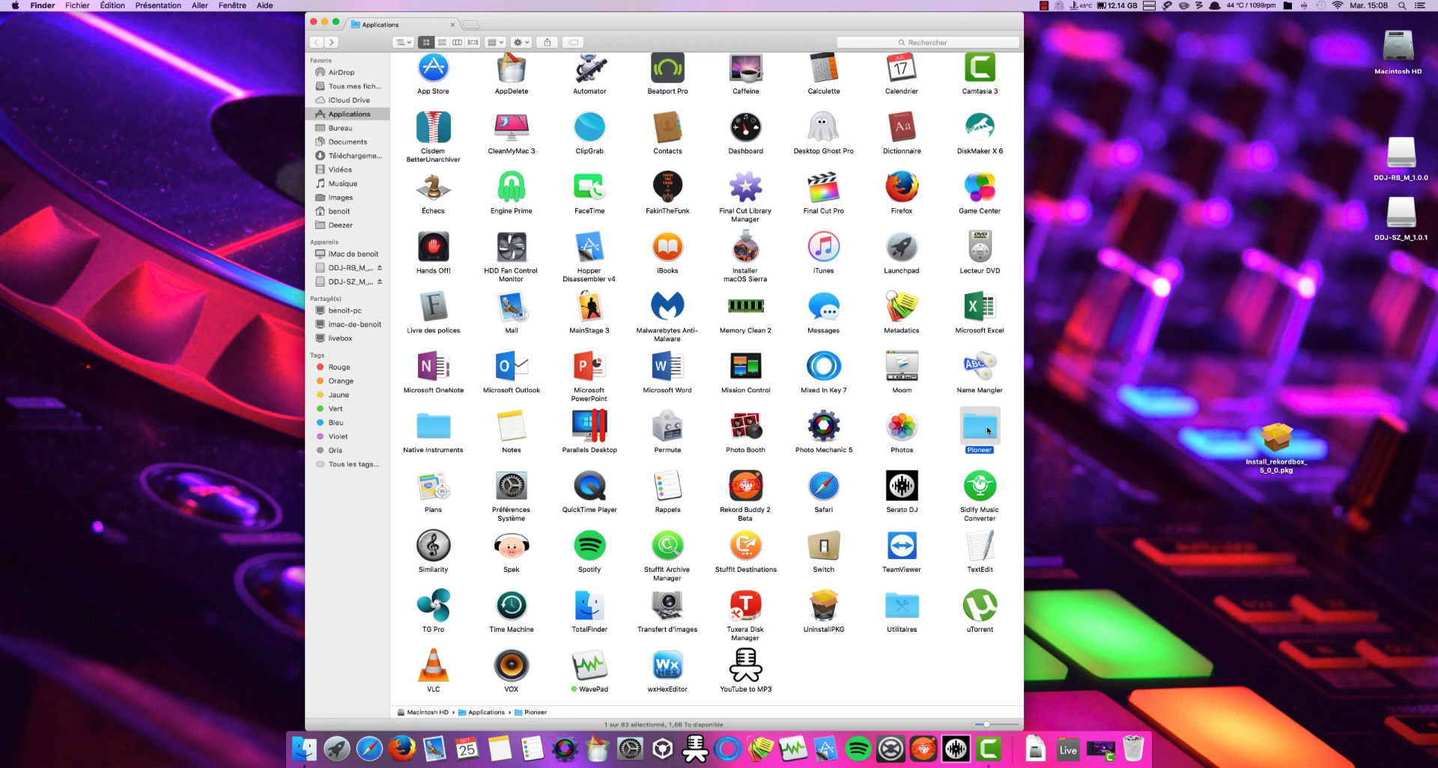
{"action": "double_click", "coordinate": [977, 426]}
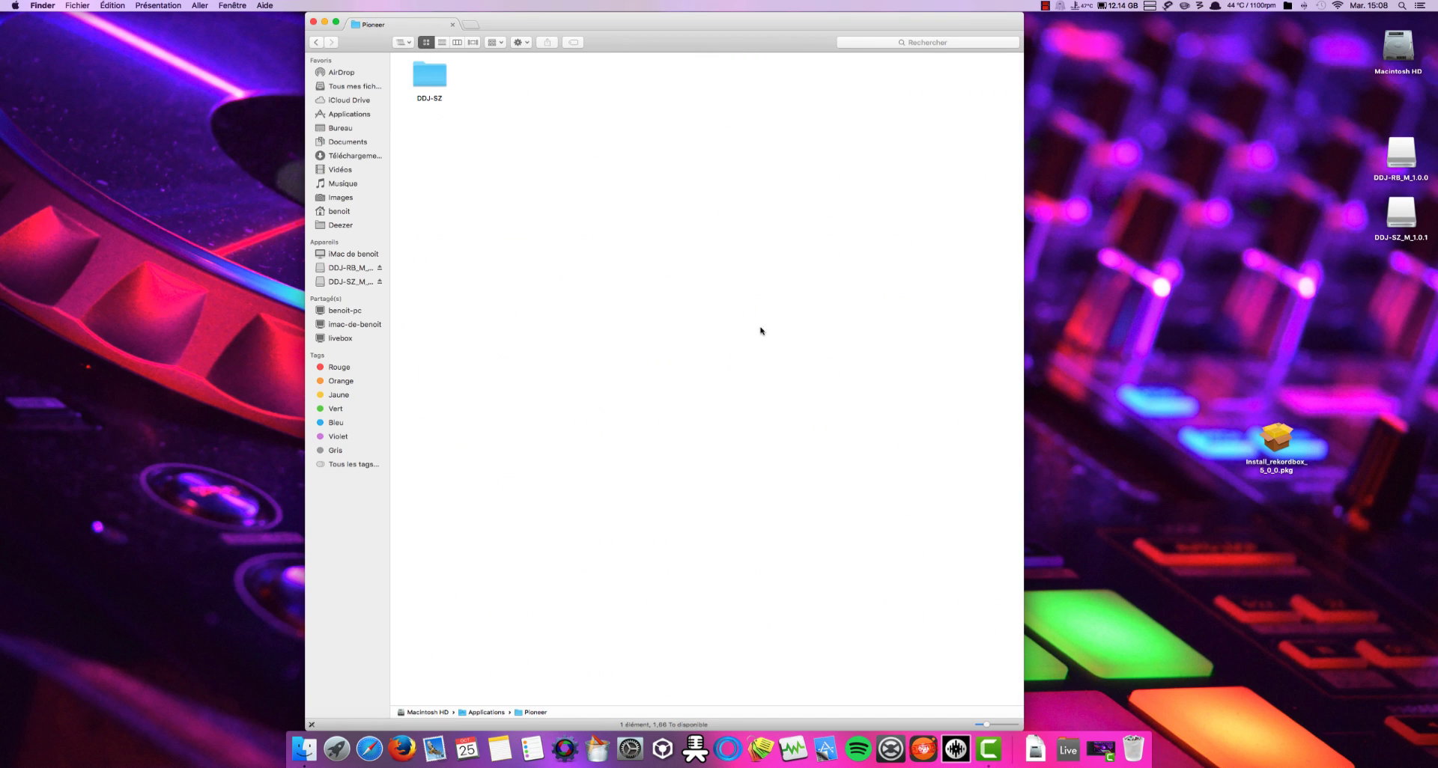
{"action": "double_click", "coordinate": [423, 82]}
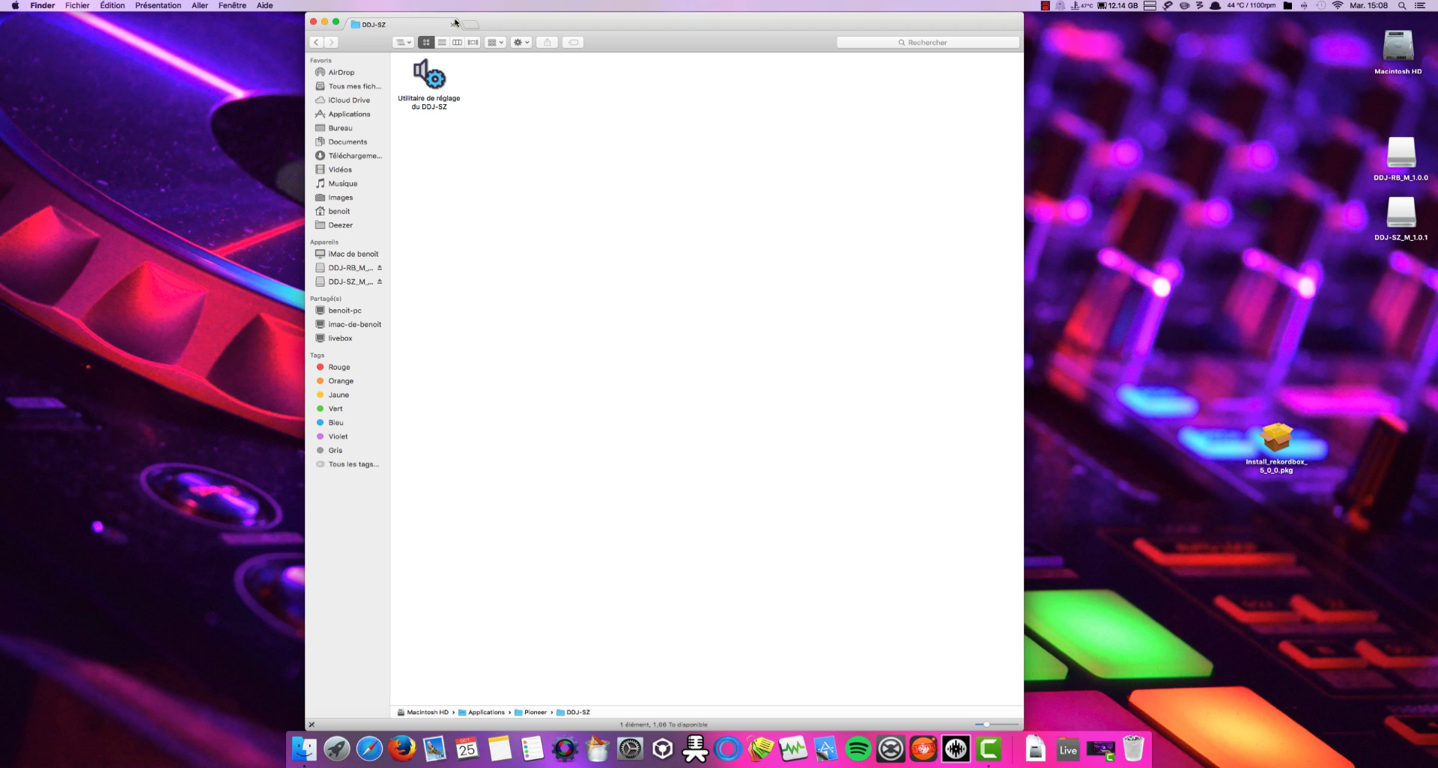
{"action": "left_click_drag", "start_coordinate": [479, 17], "coordinate": [482, 17]}
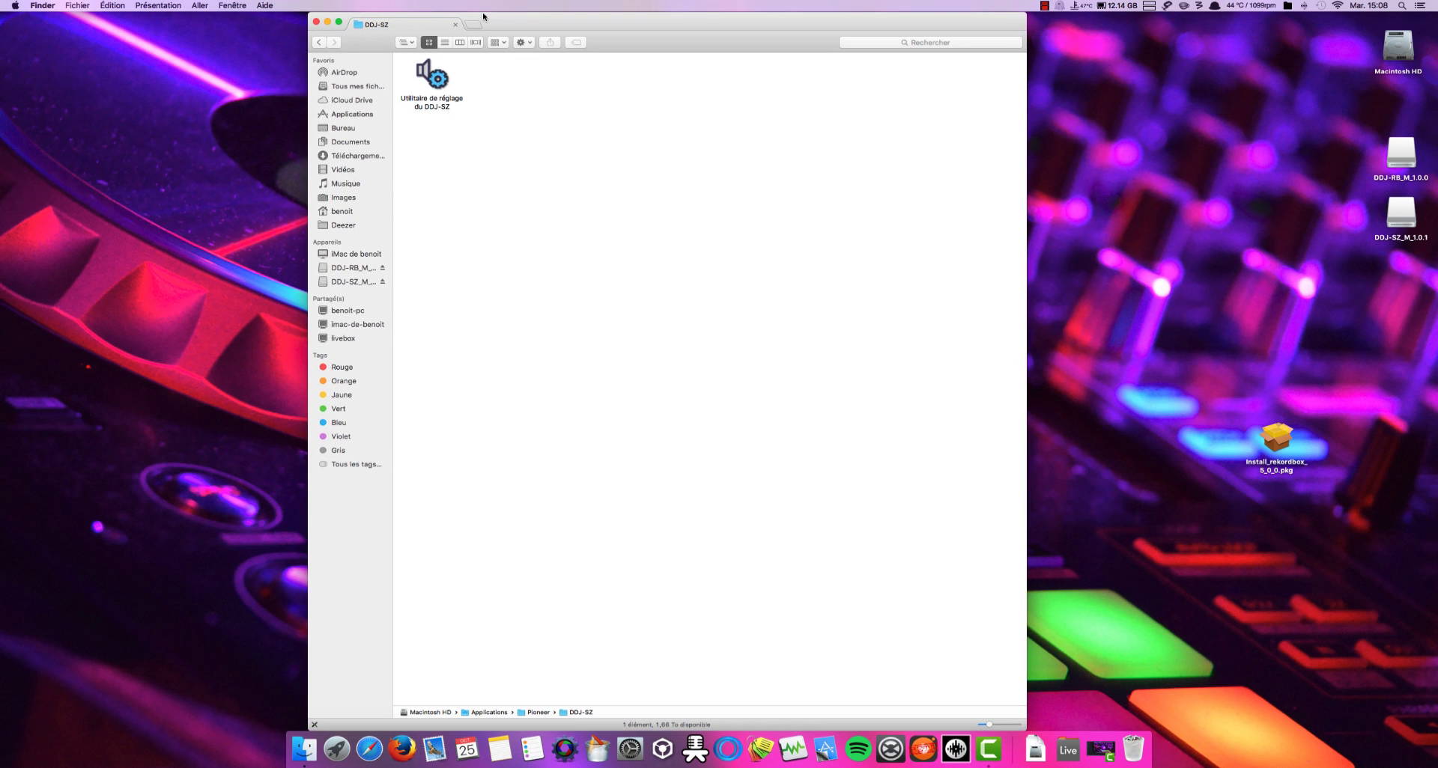
{"action": "left_click", "coordinate": [600, 740]}
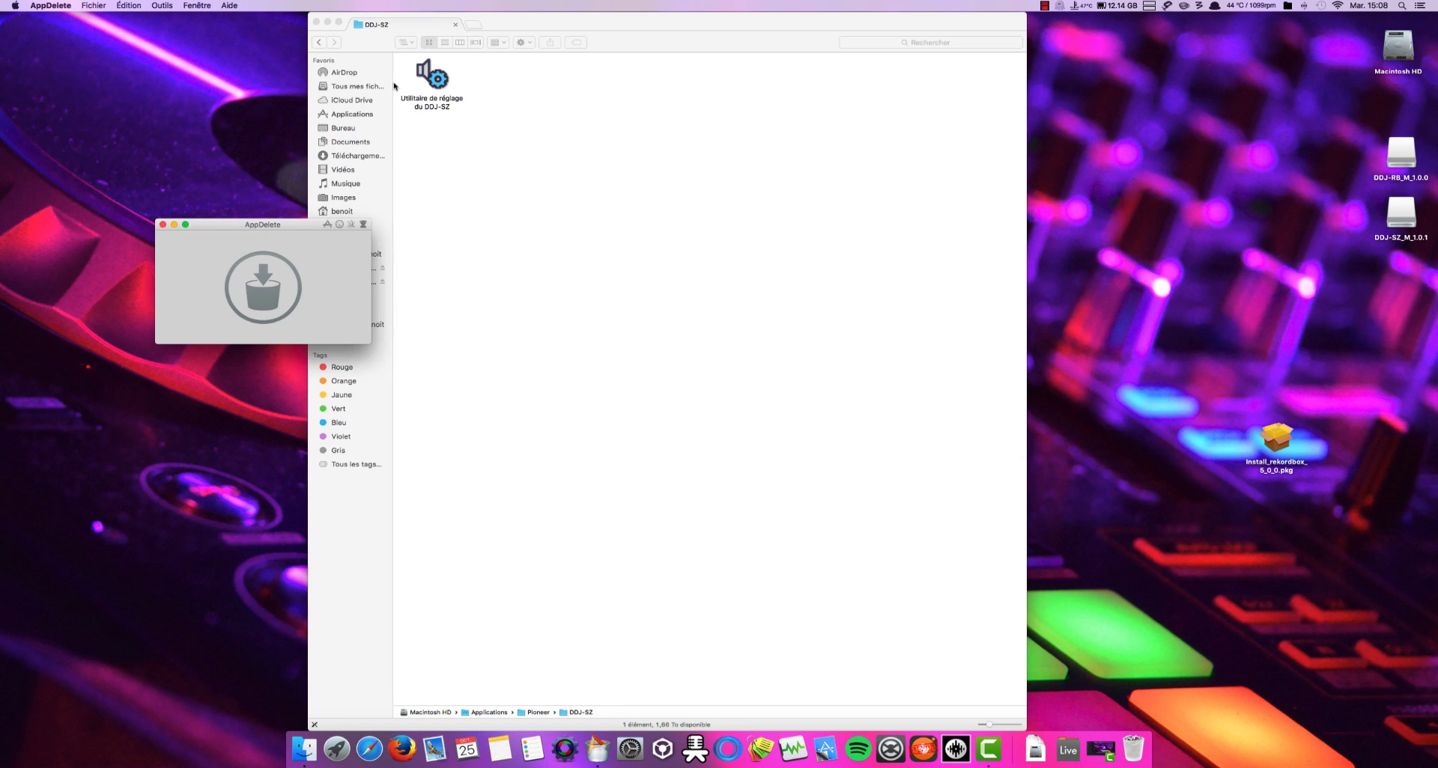
{"action": "left_click_drag", "start_coordinate": [436, 77], "coordinate": [262, 296]}
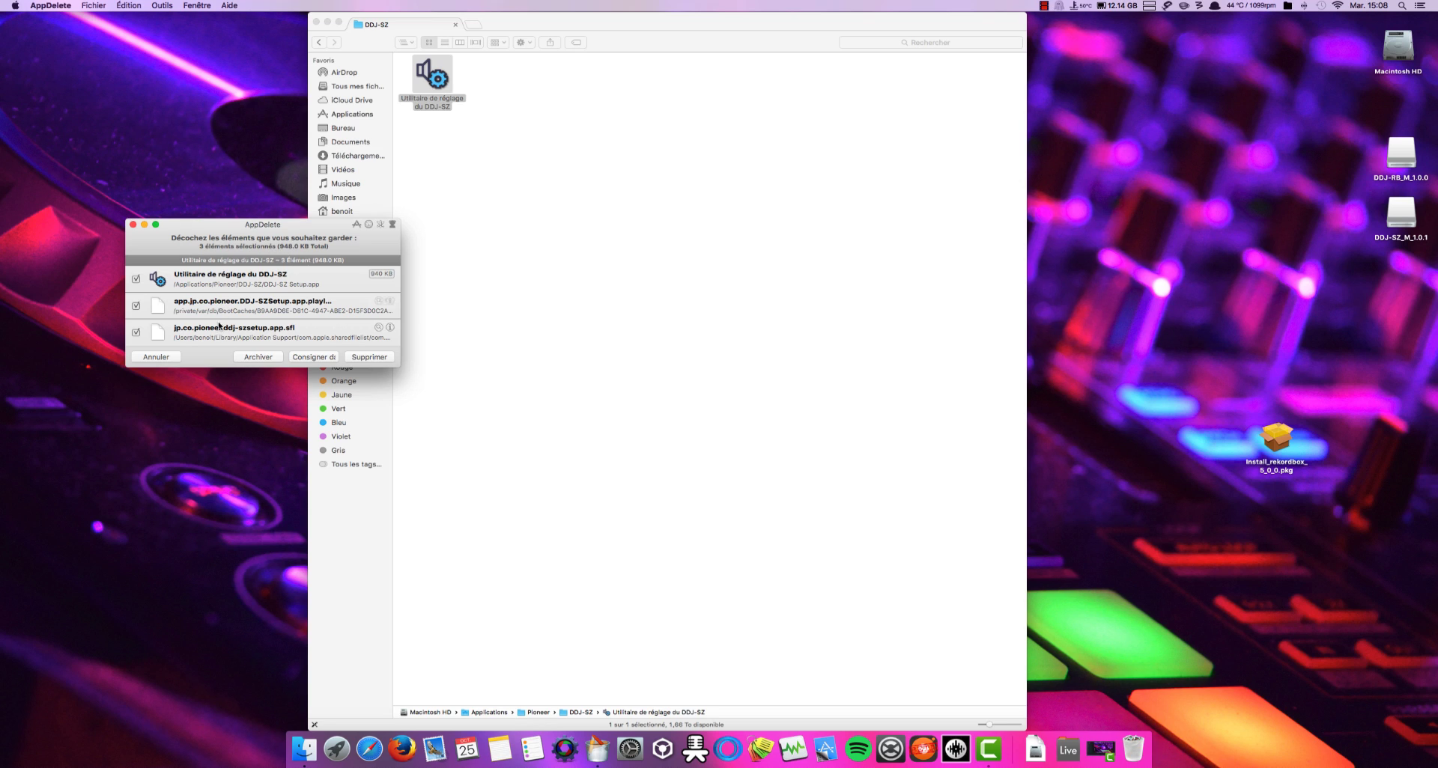
{"action": "left_click", "coordinate": [369, 358]}
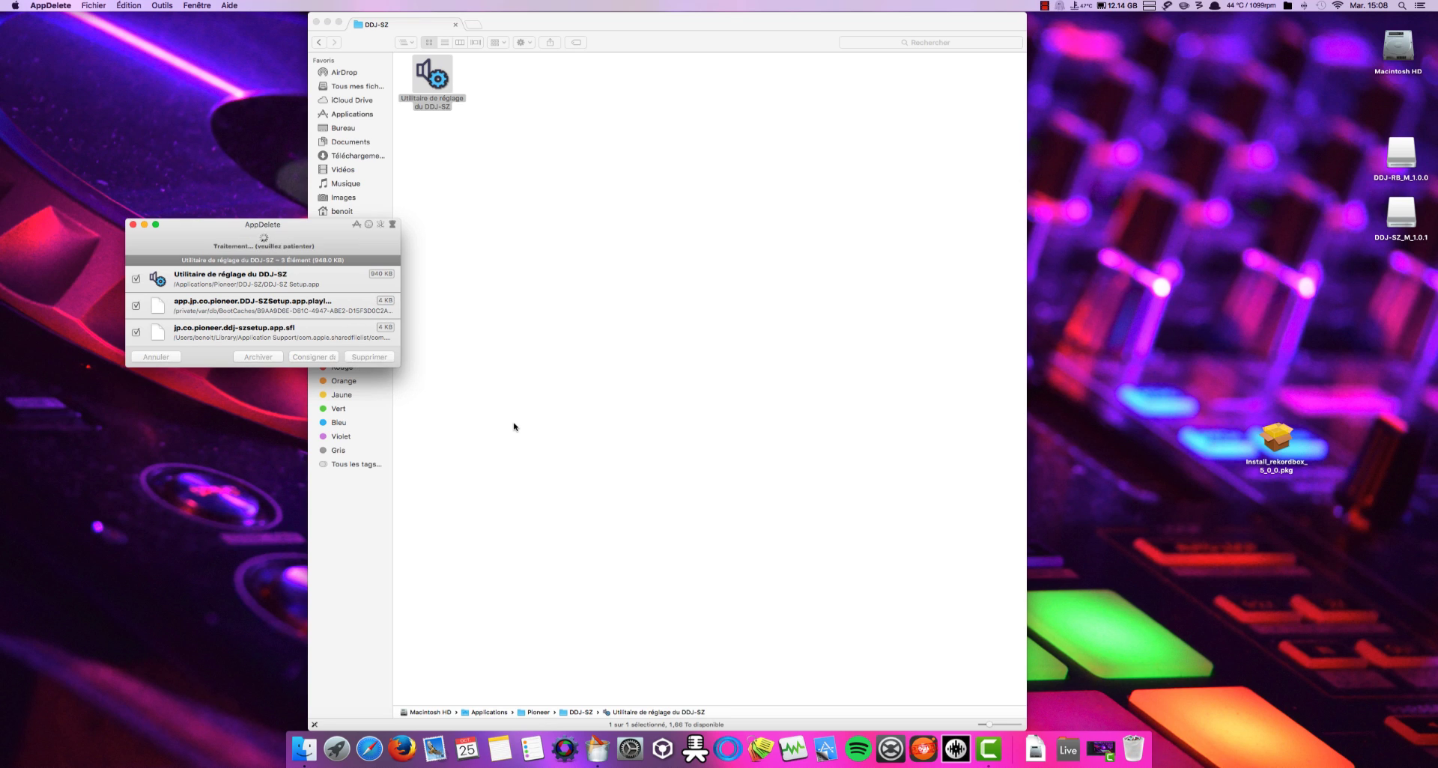
{"action": "key", "text": "Return"}
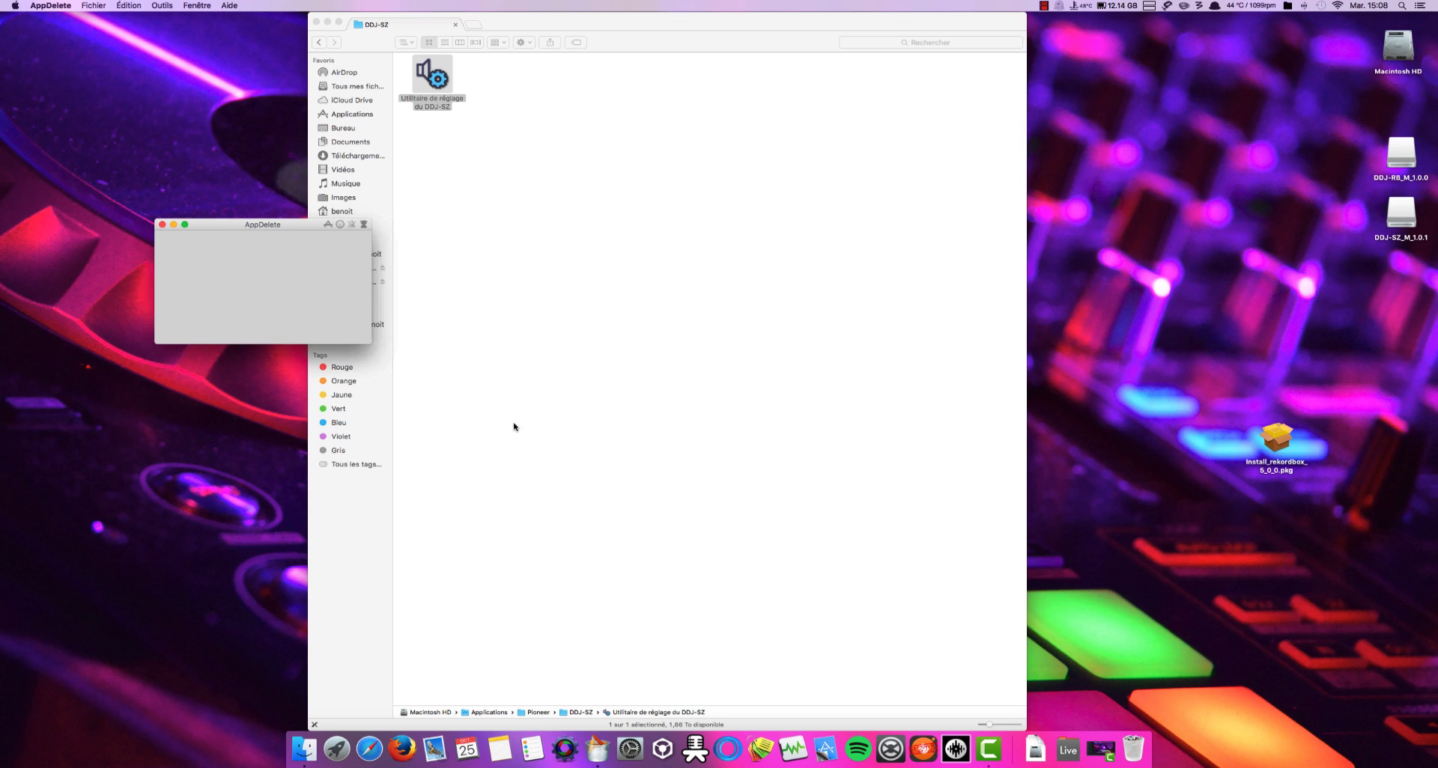
Step: Return to Applications, move the Pioneer folder to the trash with the account password, and close Finder and AppDelete
{"action": "left_click", "coordinate": [319, 41]}
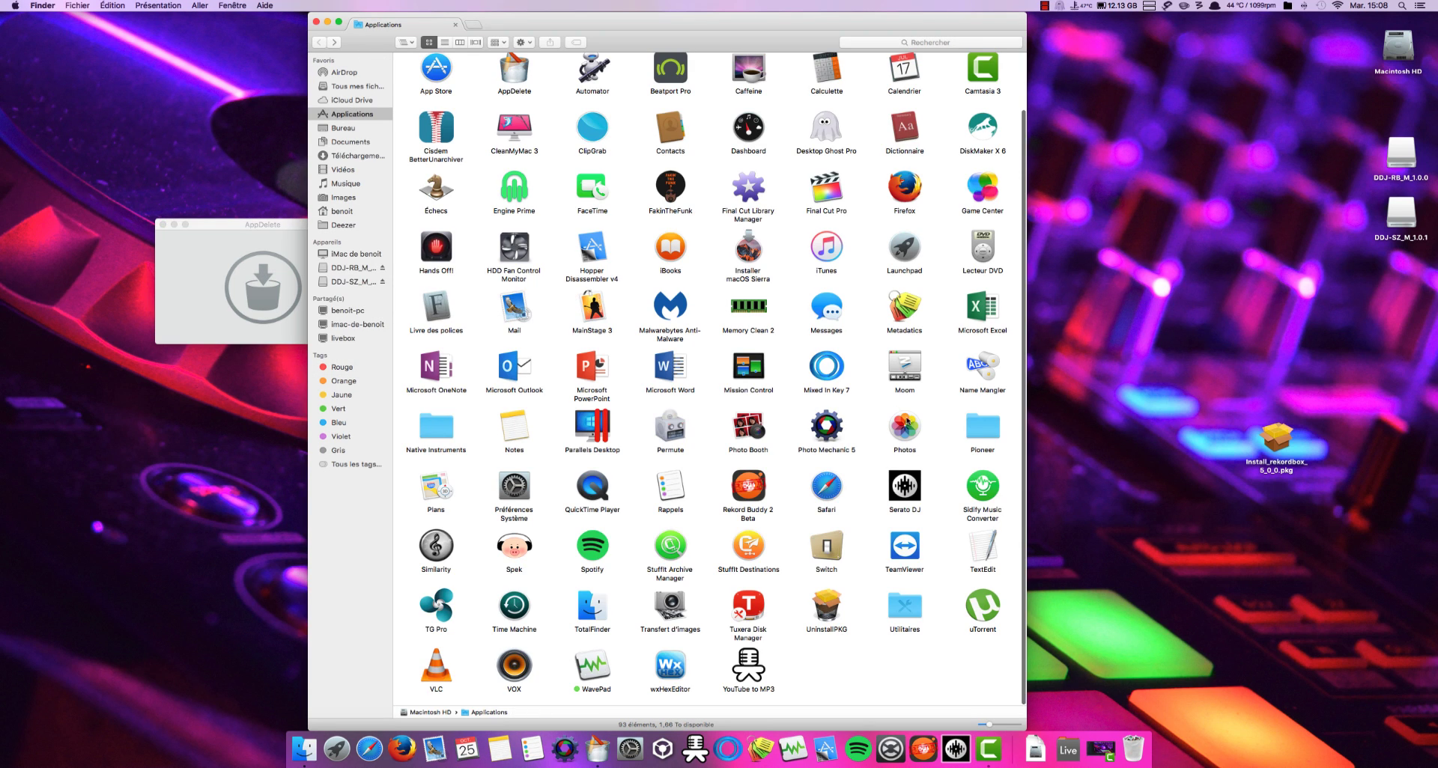
{"action": "left_click", "coordinate": [994, 435]}
{"action": "key", "text": "super+BackSpace"}
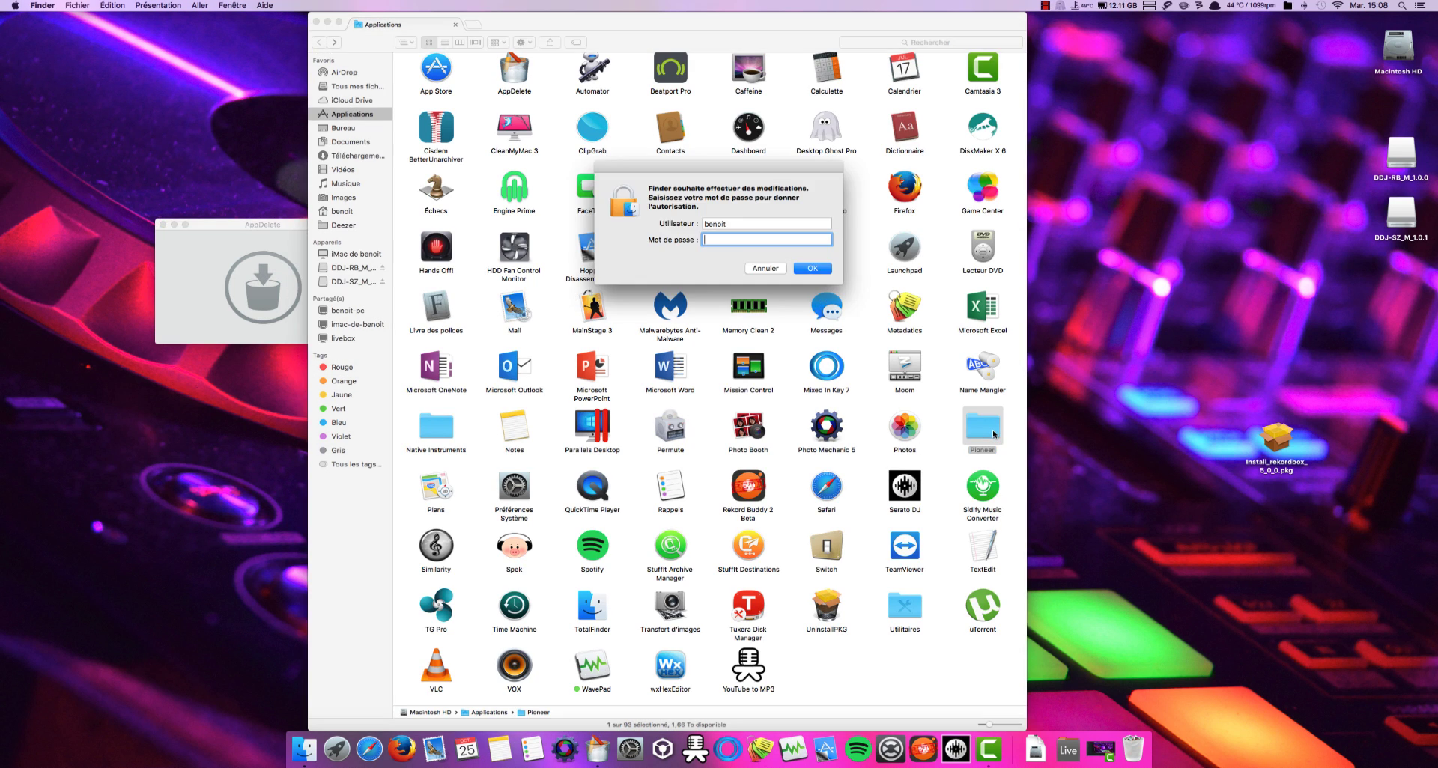
{"action": "key", "text": "Return"}
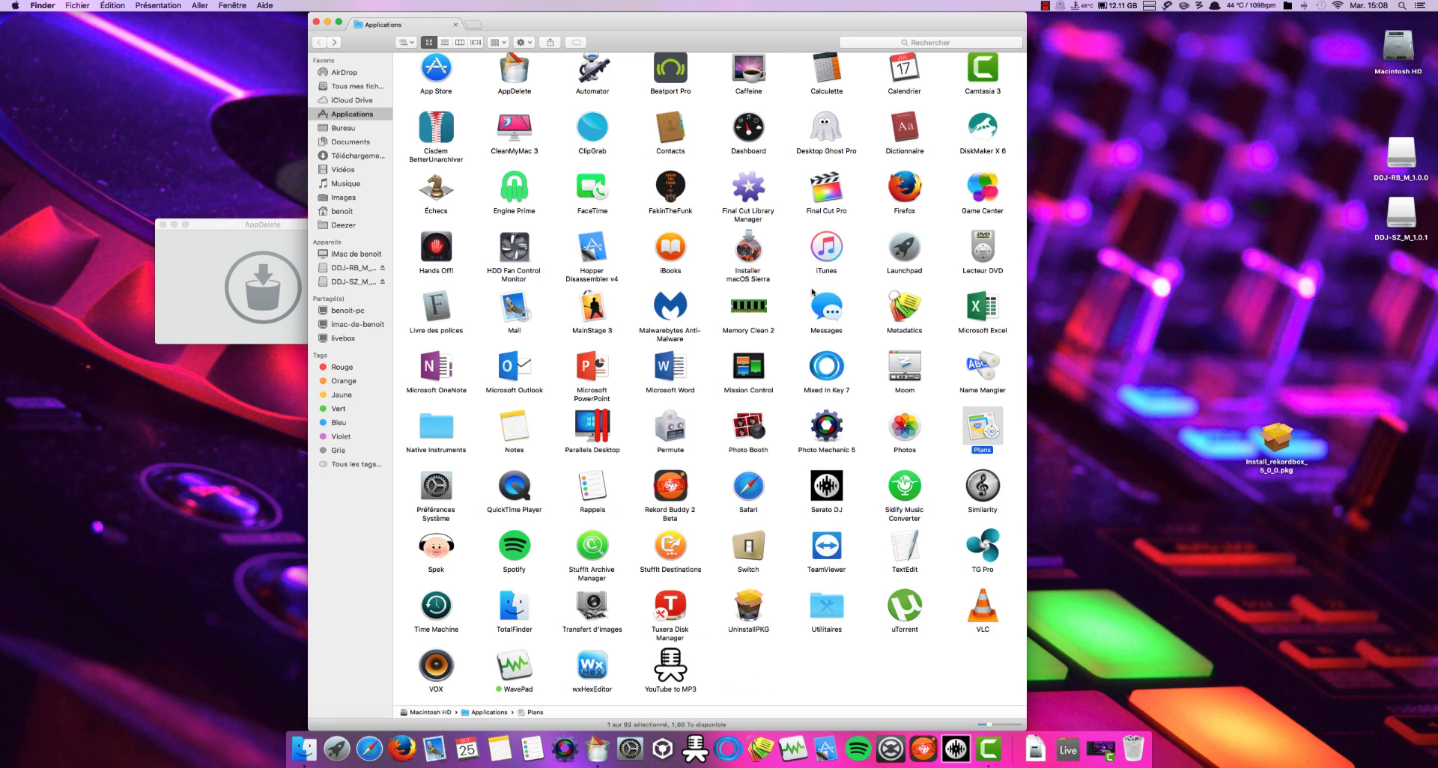
{"action": "left_click", "coordinate": [315, 22]}
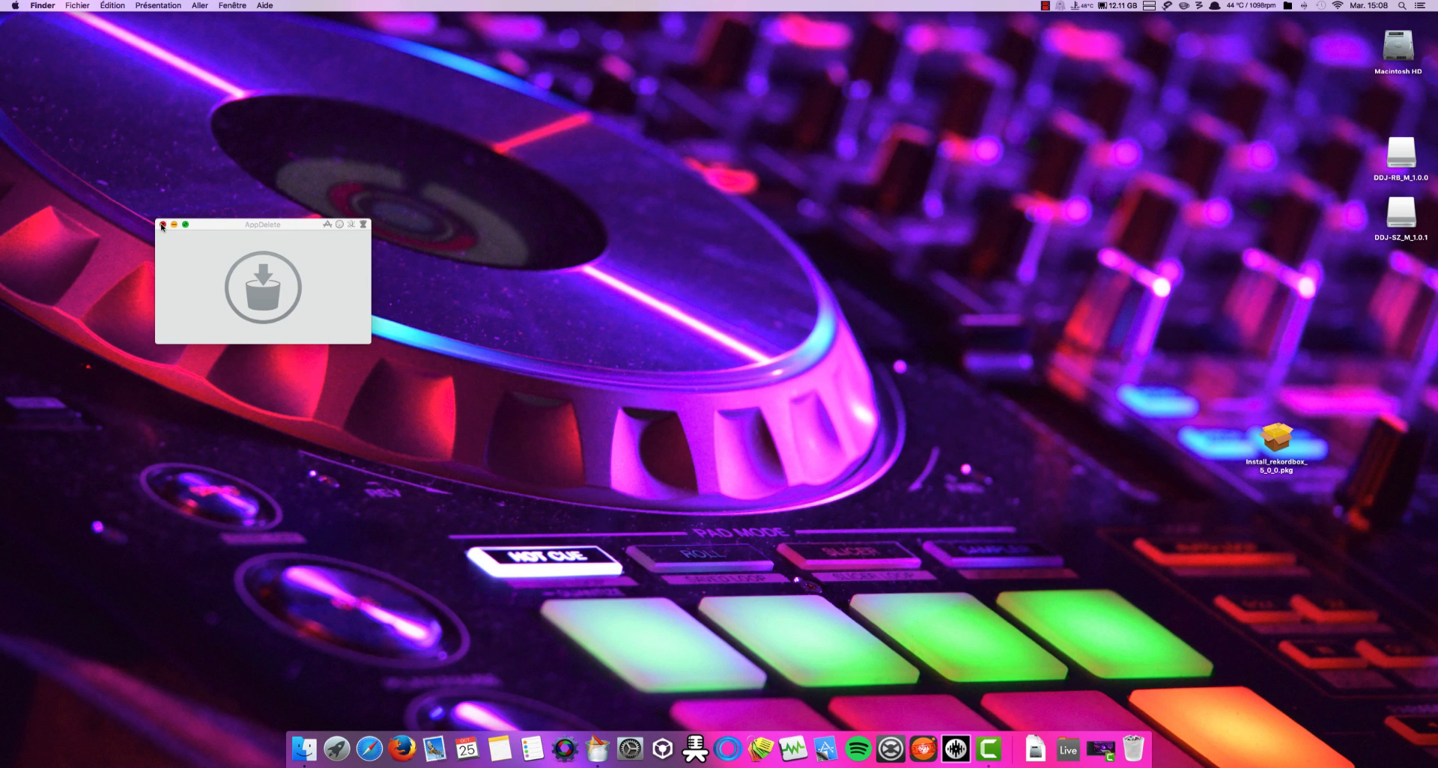
{"action": "left_click", "coordinate": [163, 225]}
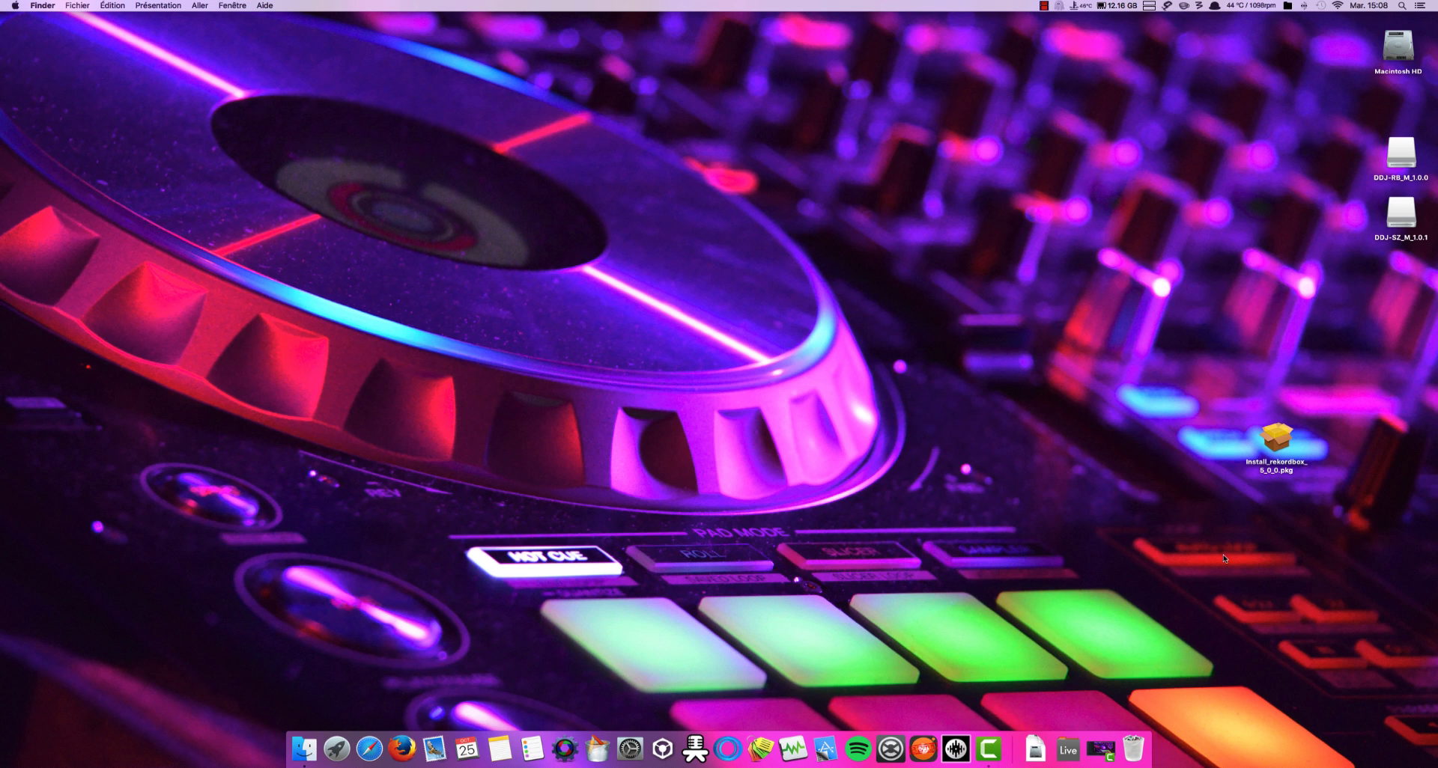
Step: Run the Install_rekordbox_5_0_0.pkg installer from the desktop and accept its licence agreement
{"action": "double_click", "coordinate": [1276, 439]}
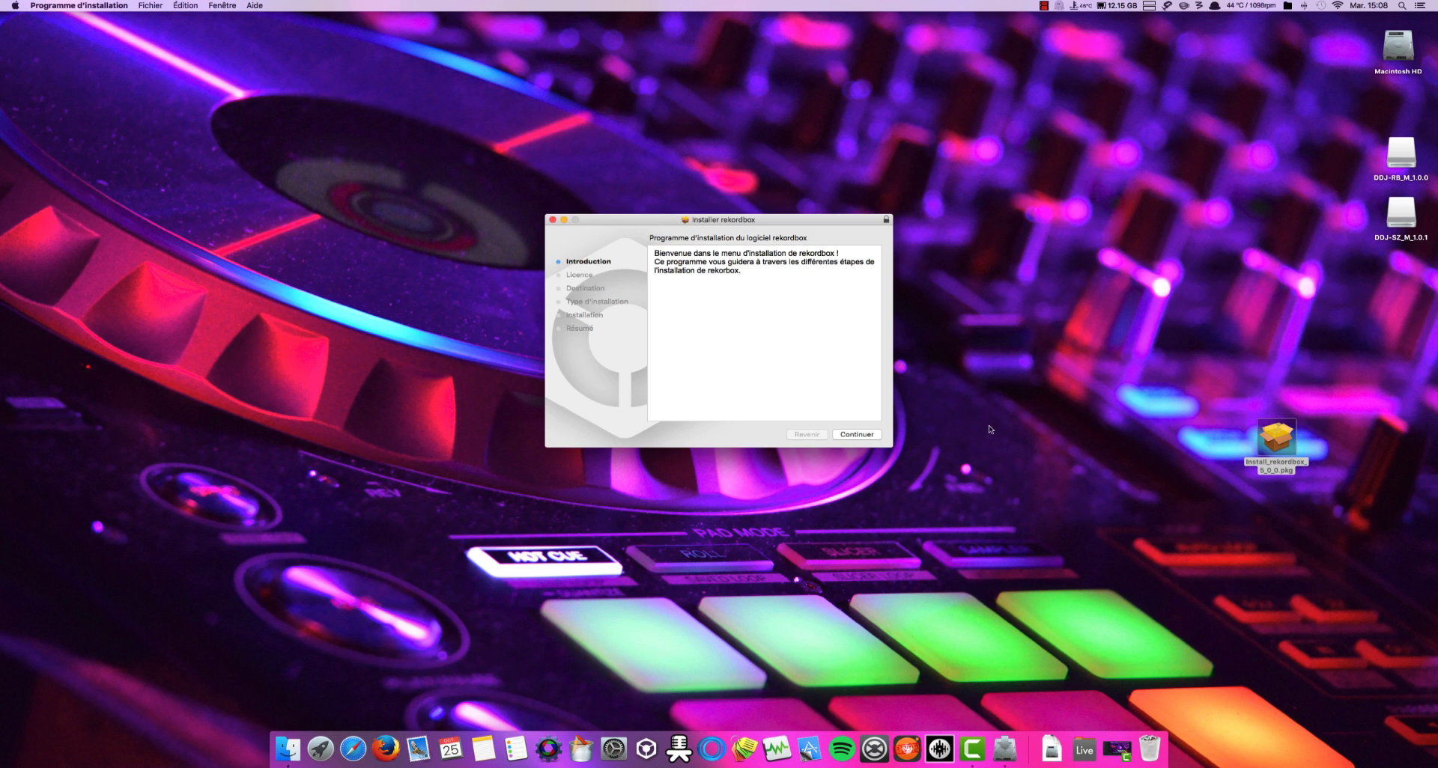
{"action": "left_click", "coordinate": [857, 434]}
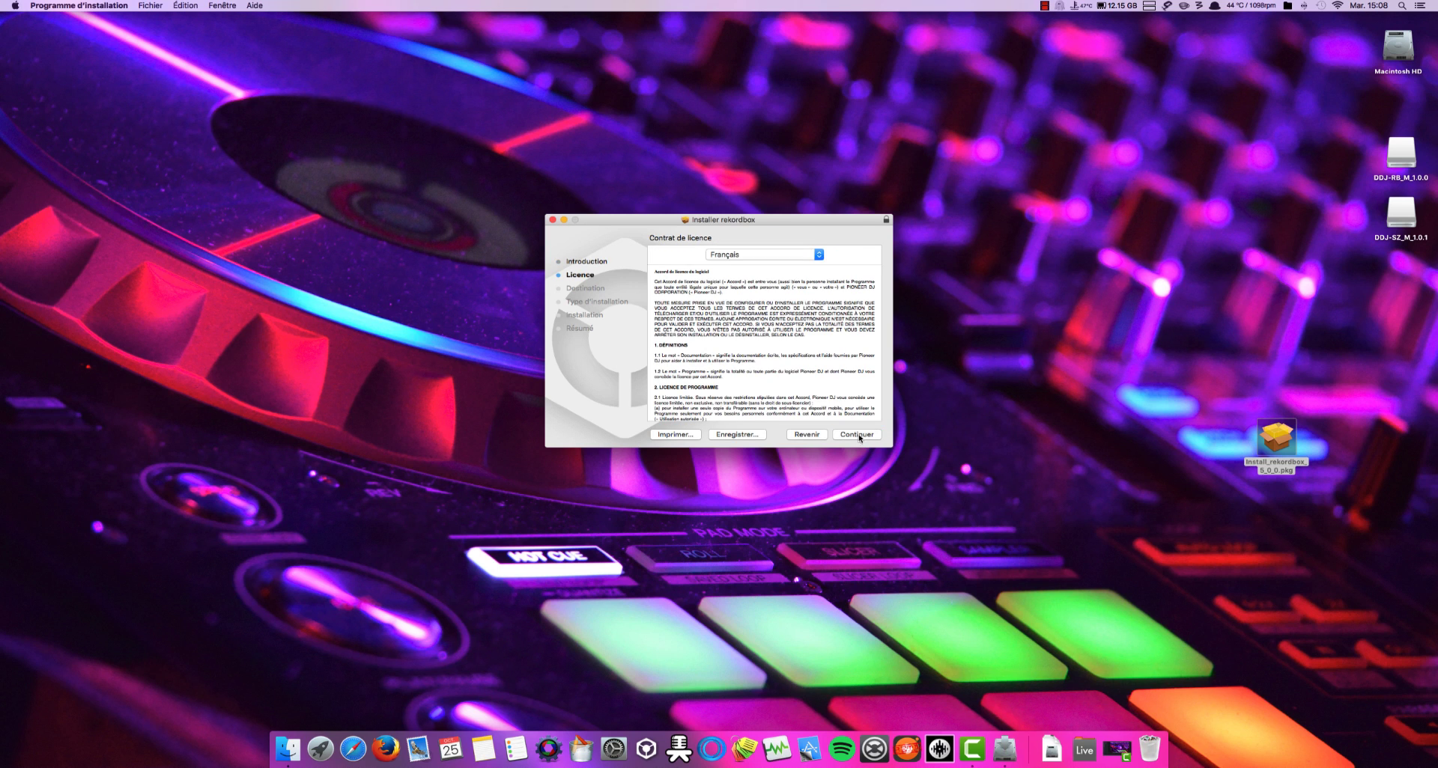
{"action": "left_click", "coordinate": [857, 435]}
{"action": "left_click", "coordinate": [827, 307]}
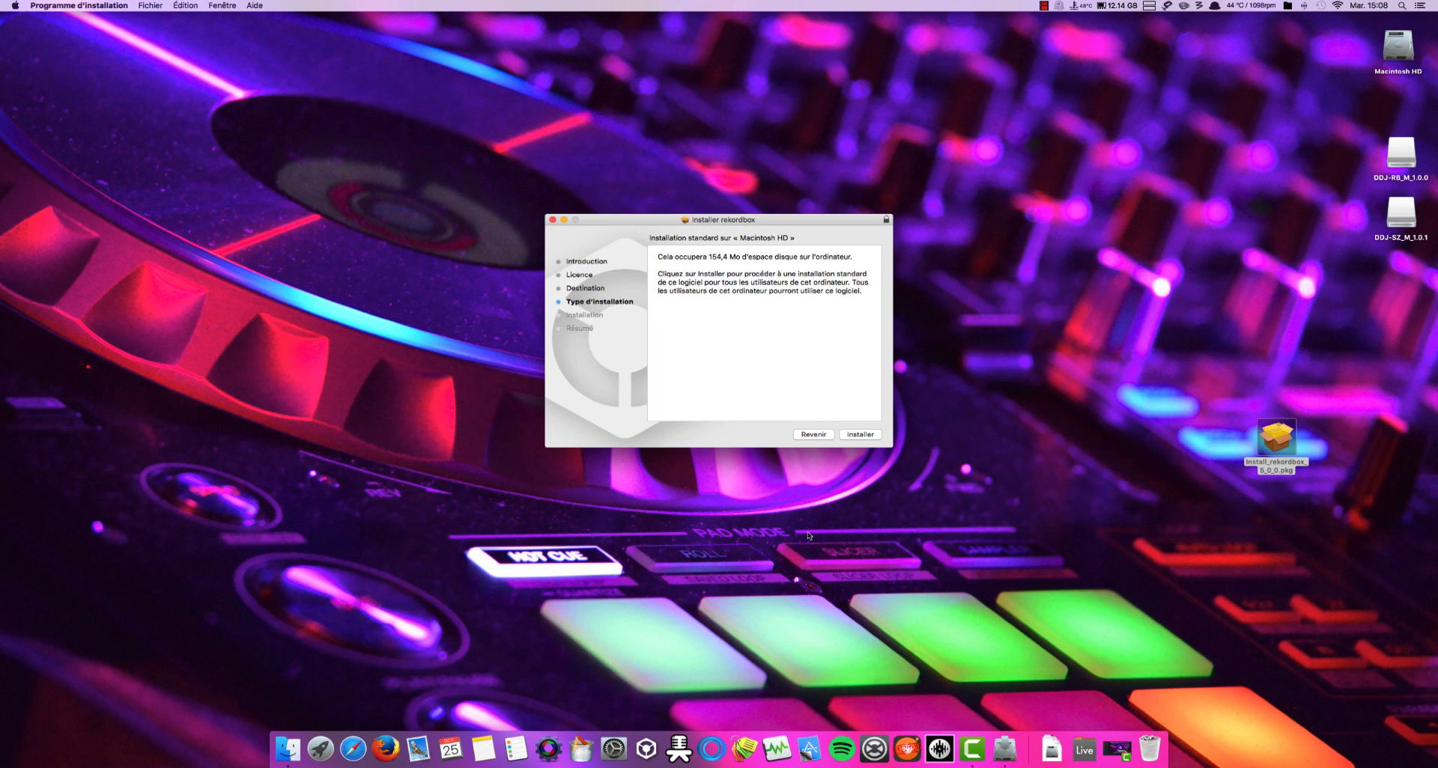
Step: Perform the standard rekordbox installation on Macintosh HD, authorise it with the account password, and close the finished installer
{"action": "left_click", "coordinate": [858, 435]}
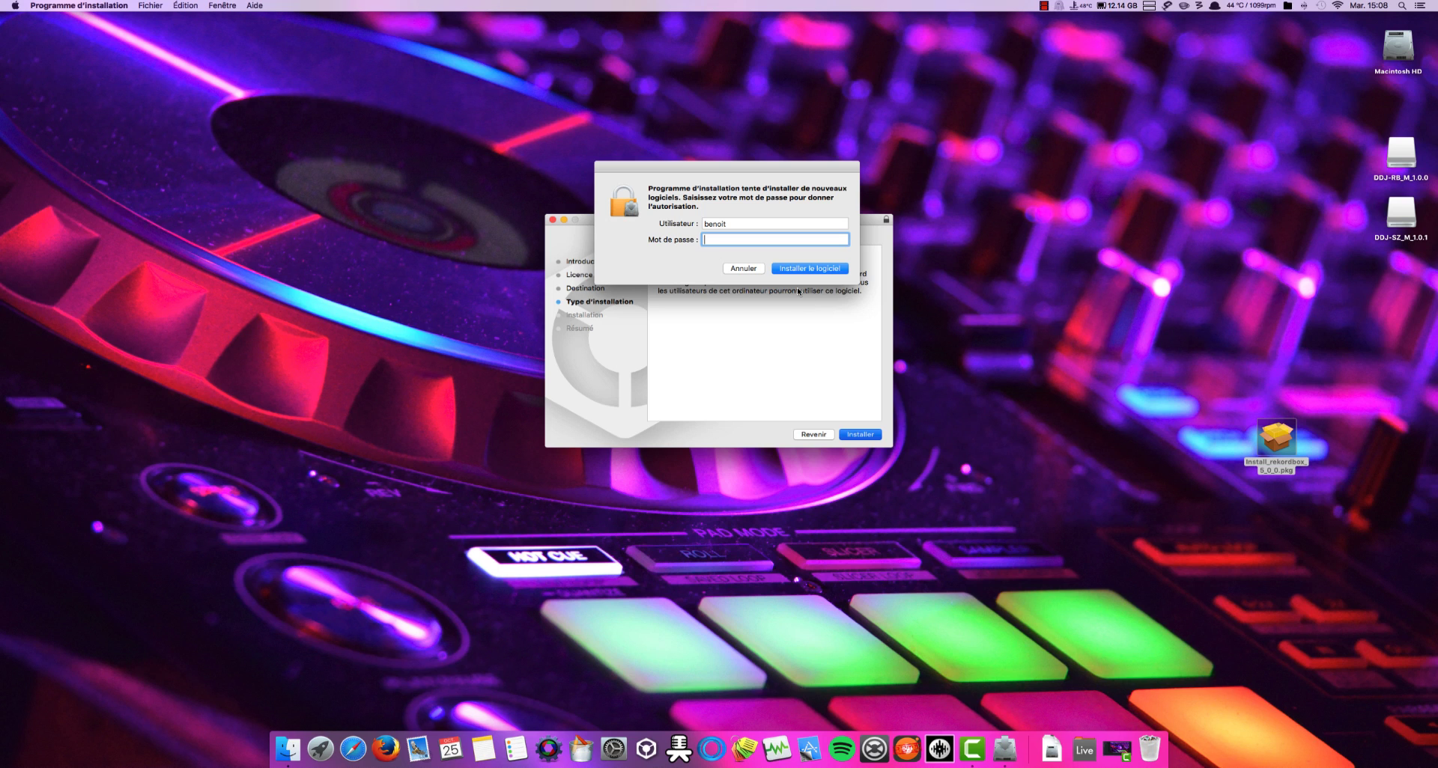
{"action": "type", "text": "•"}
{"action": "key", "text": "Return"}
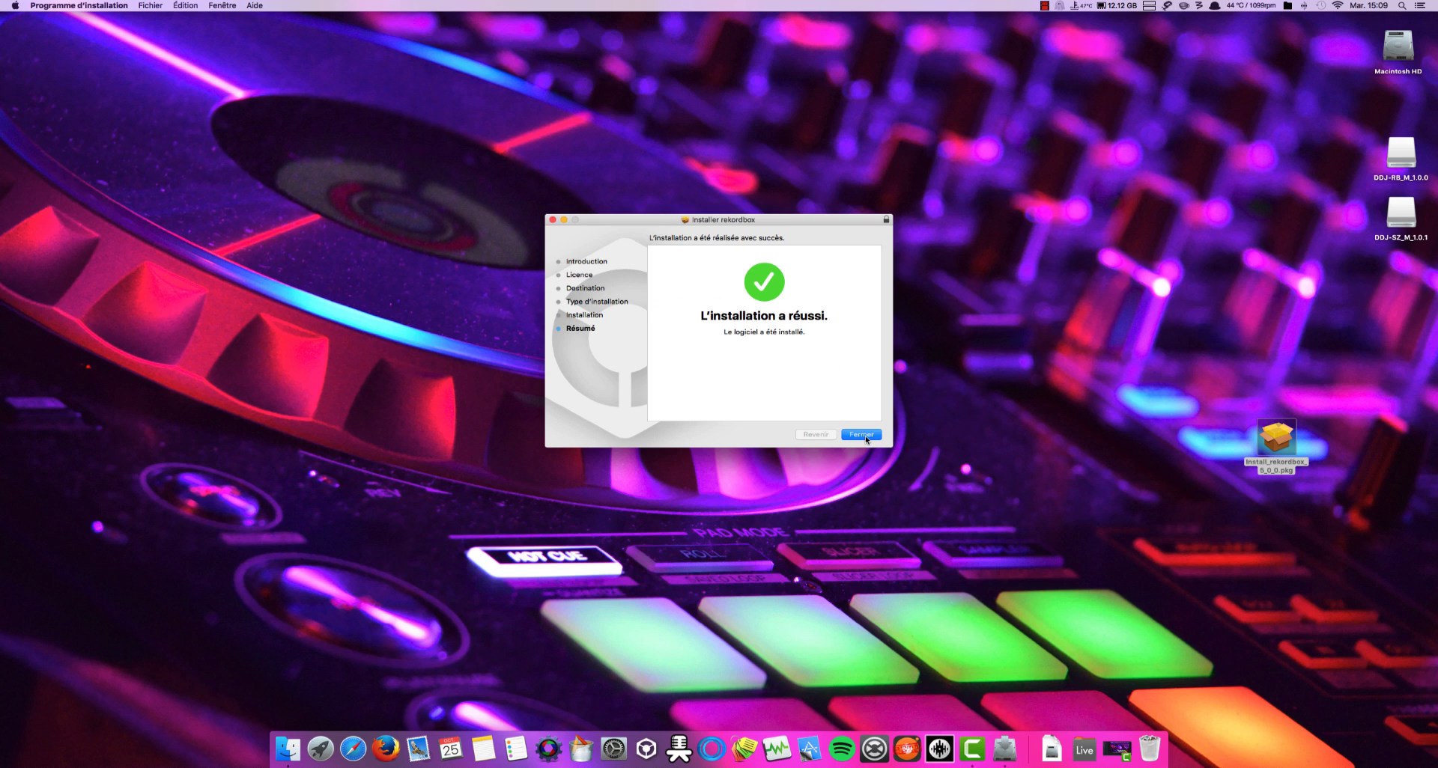
{"action": "left_click", "coordinate": [863, 435]}
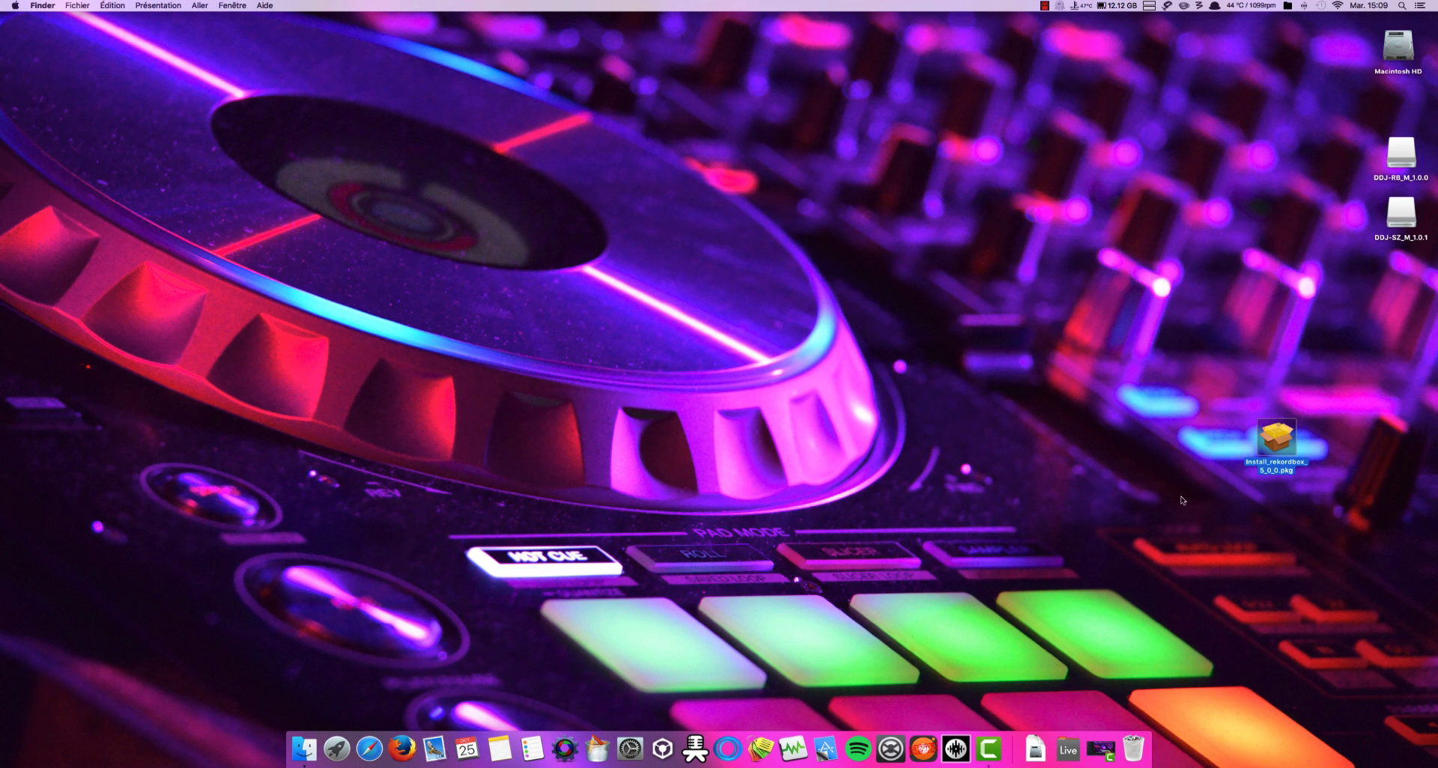
Step: Launch rekordbox from the rekordbox 5 folder in Applications
{"action": "left_click", "coordinate": [1065, 747]}
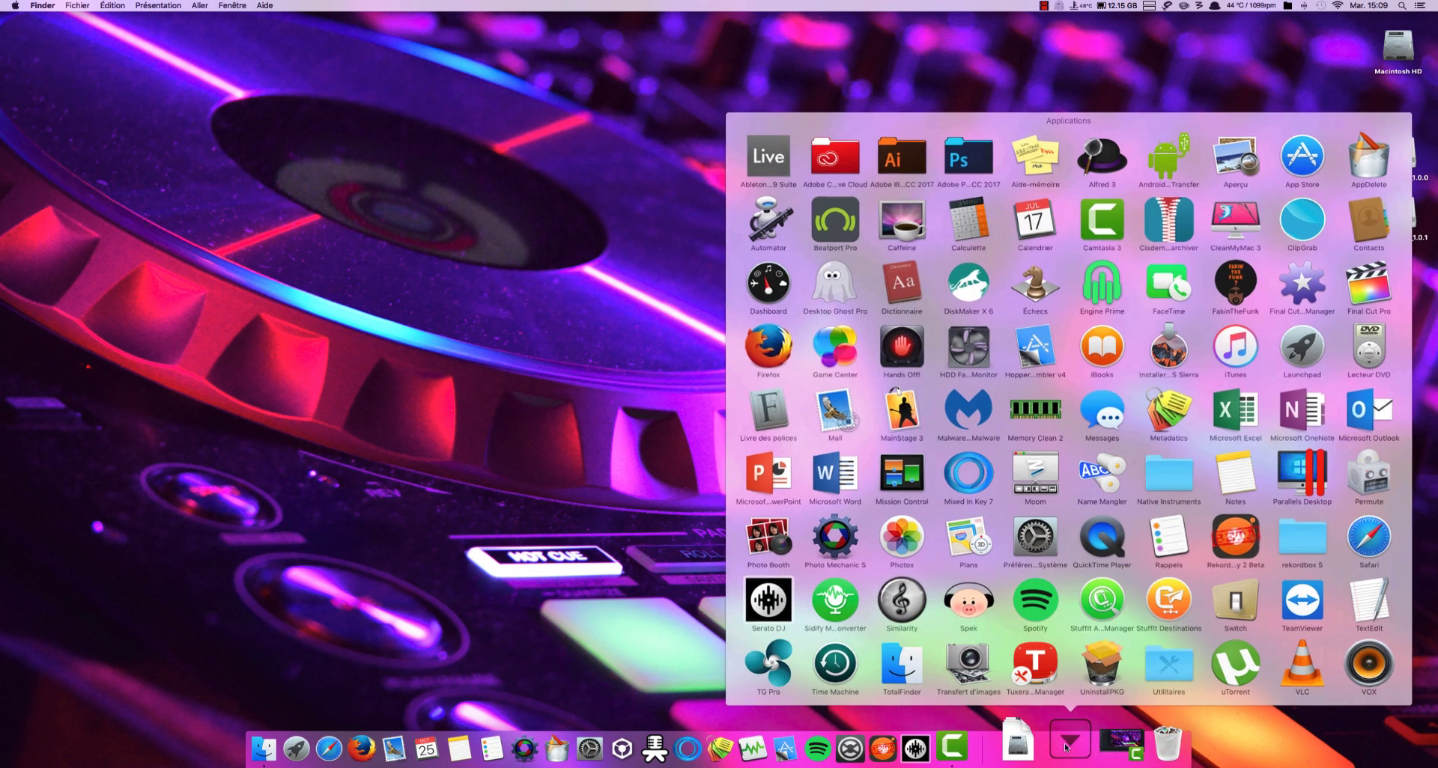
{"action": "left_click", "coordinate": [1300, 542]}
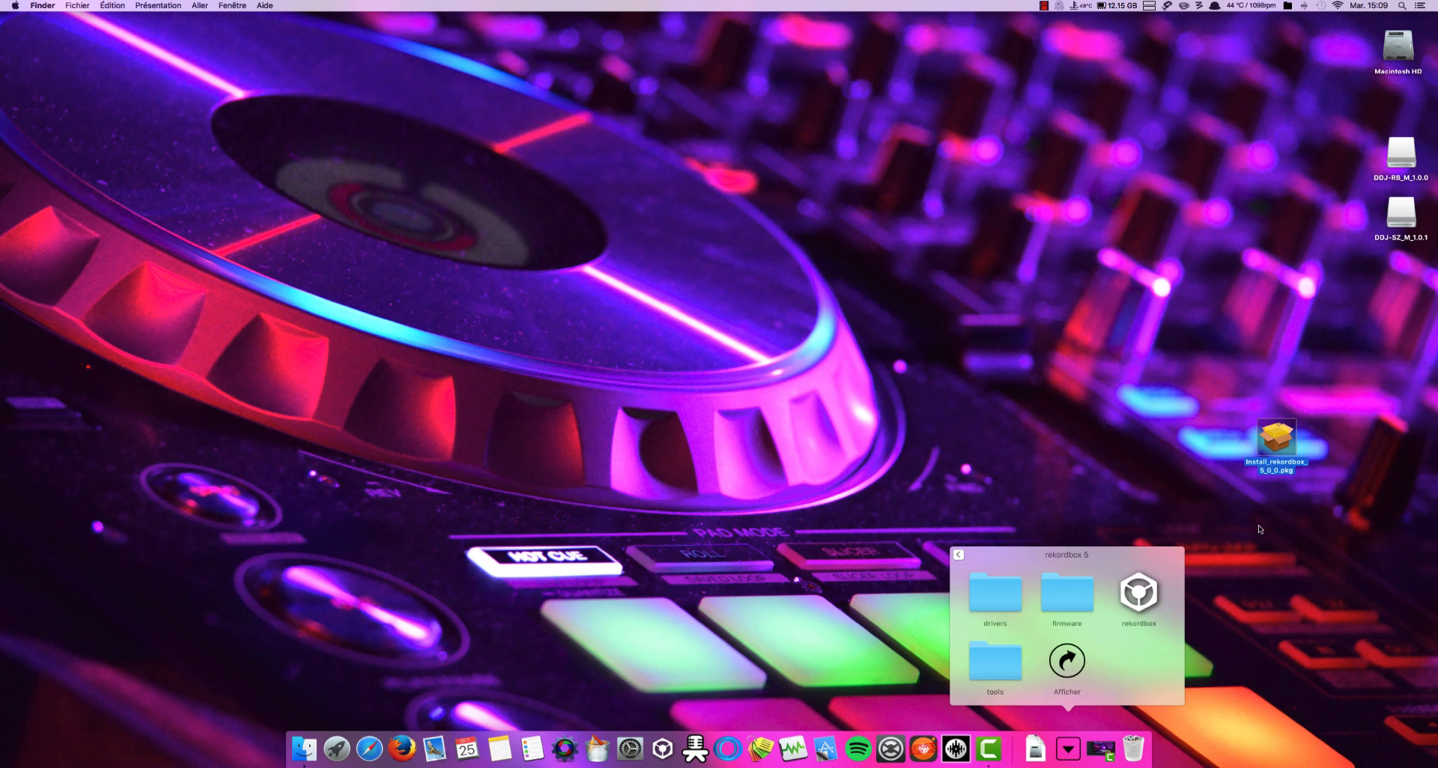
{"action": "left_click", "coordinate": [1137, 596]}
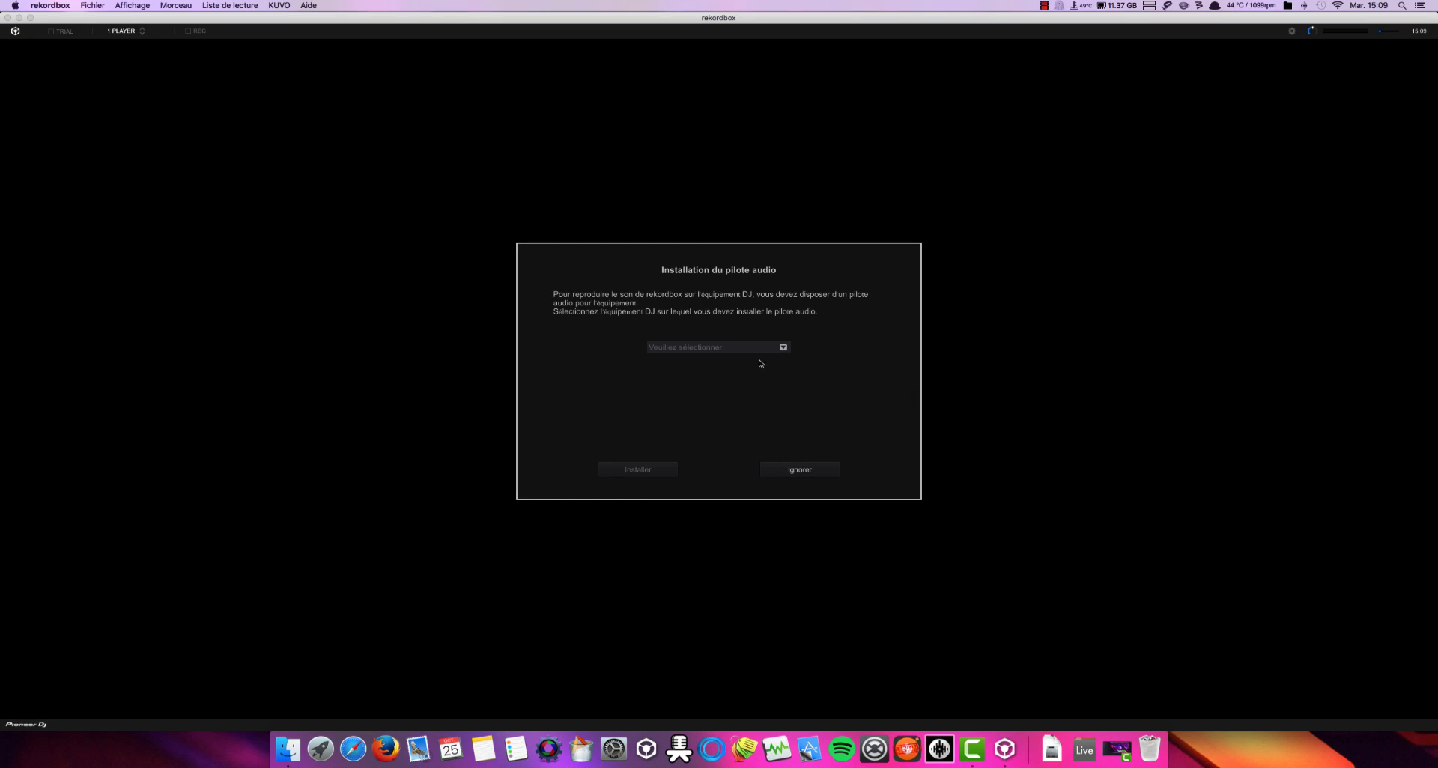
Step: Choose DDJ-SZ as the equipment for the audio driver, start its driver installer and accept the licence agreement
{"action": "left_click", "coordinate": [783, 349]}
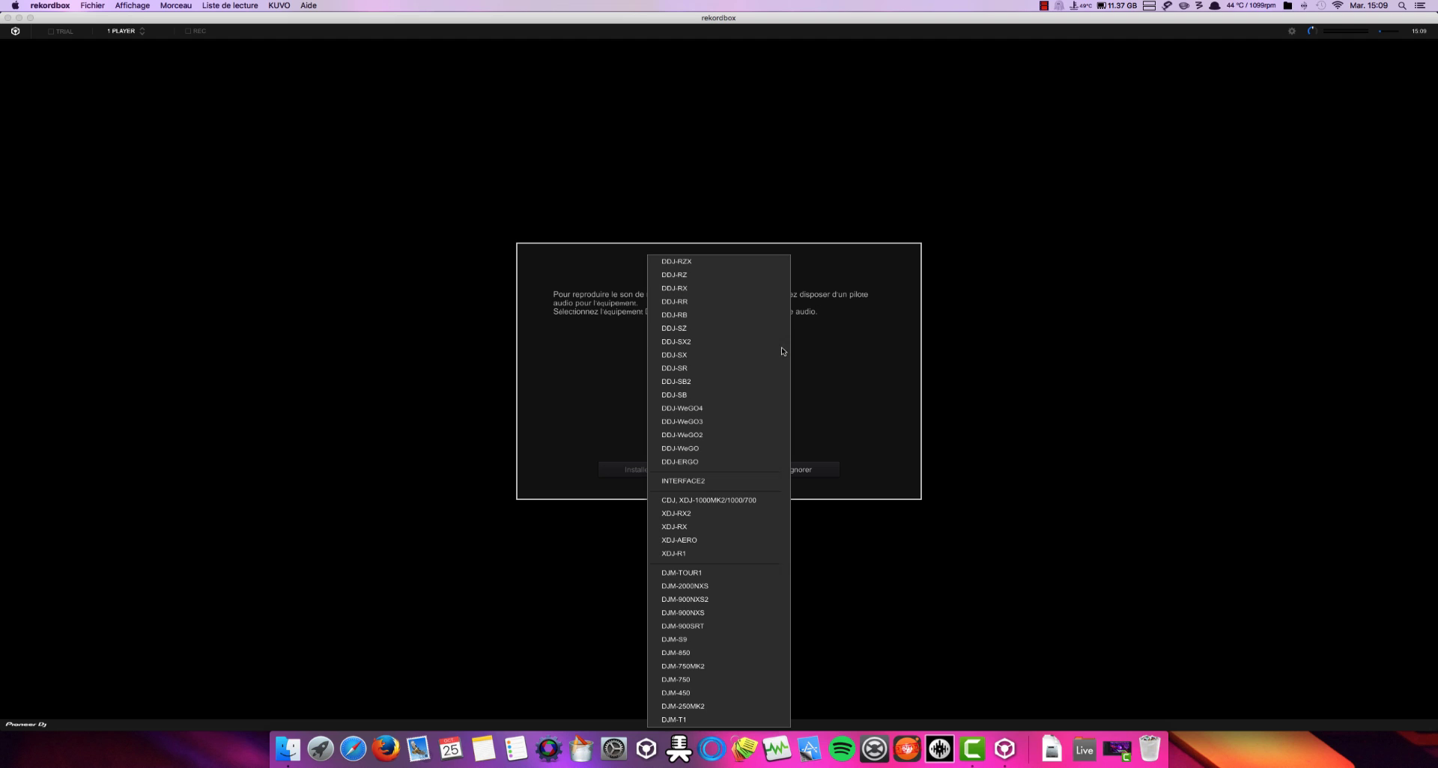
{"action": "left_click", "coordinate": [680, 330]}
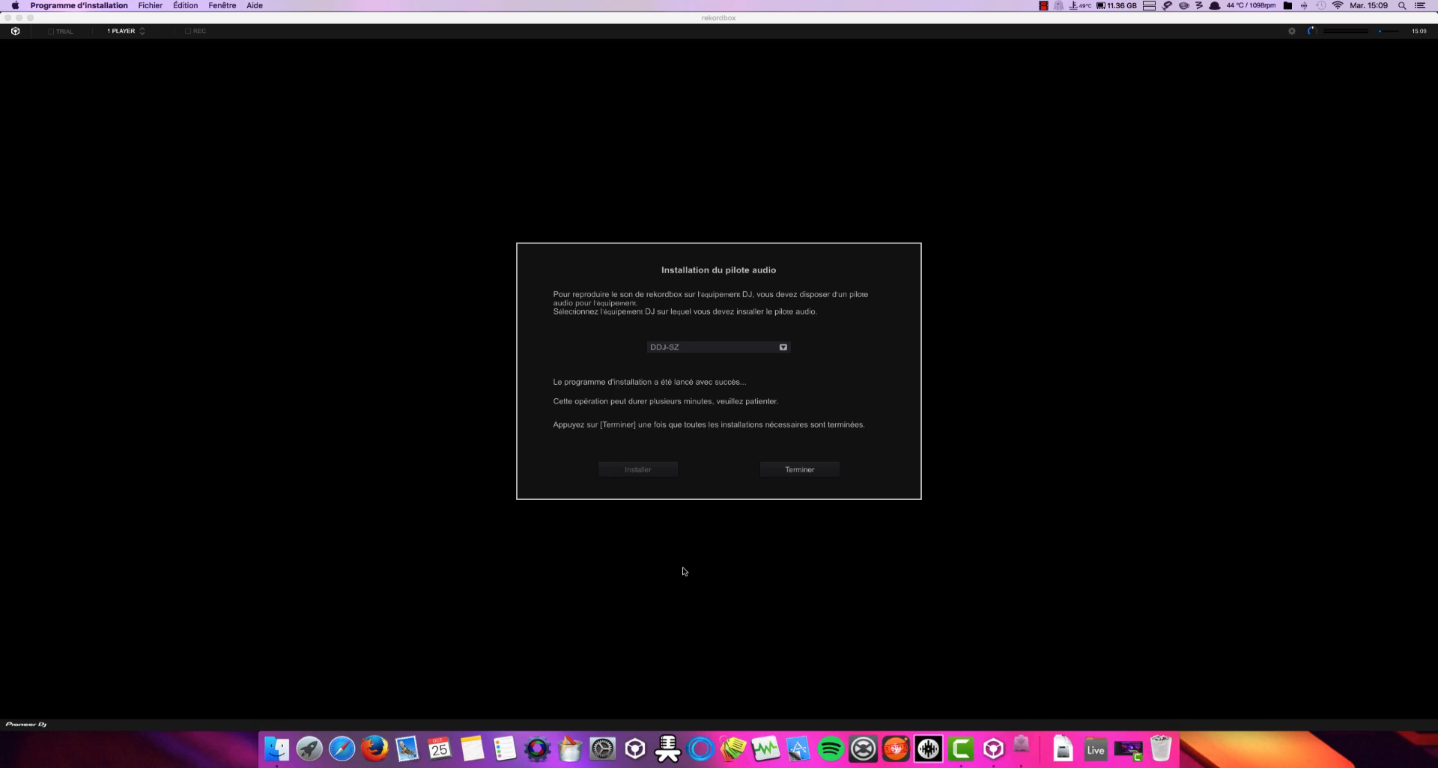
{"action": "left_click", "coordinate": [858, 436]}
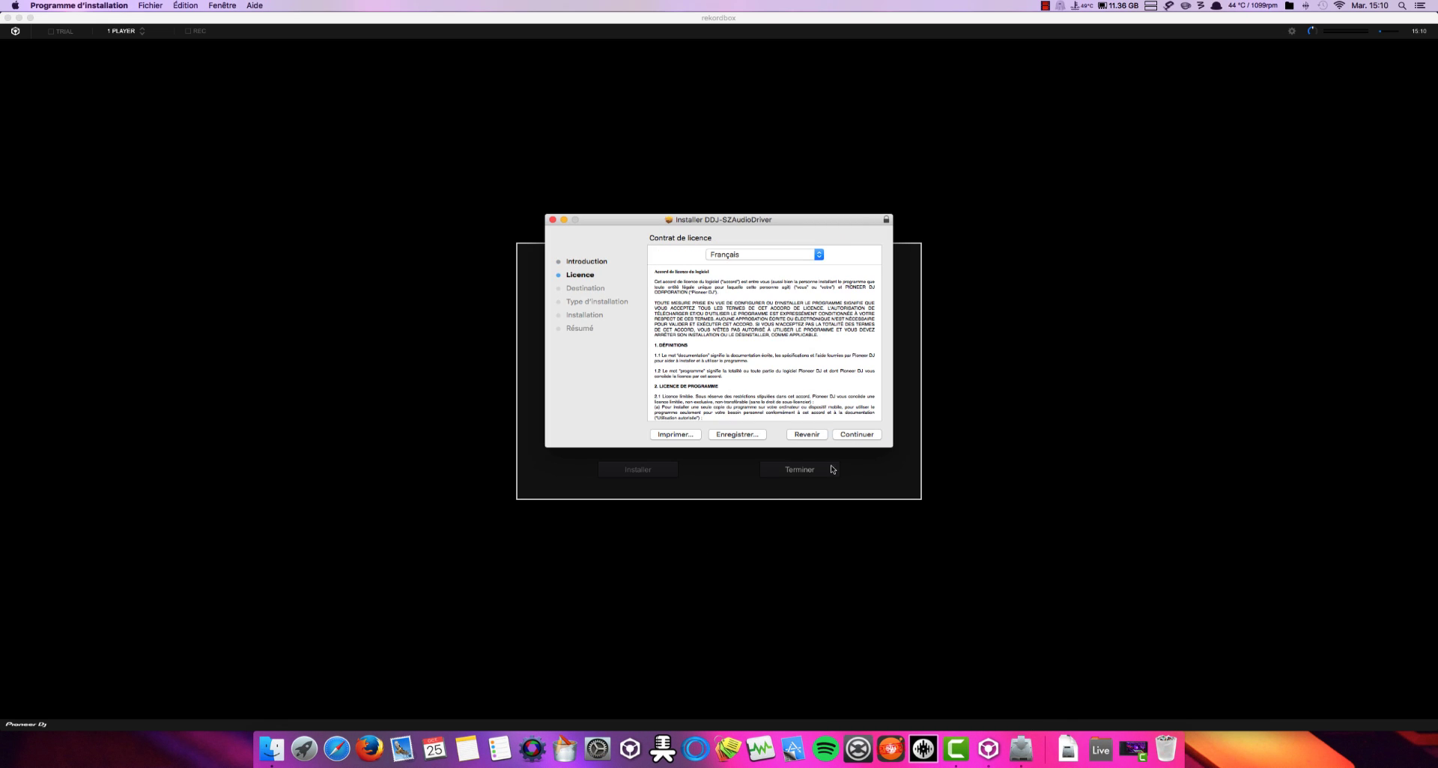
{"action": "left_click", "coordinate": [855, 435]}
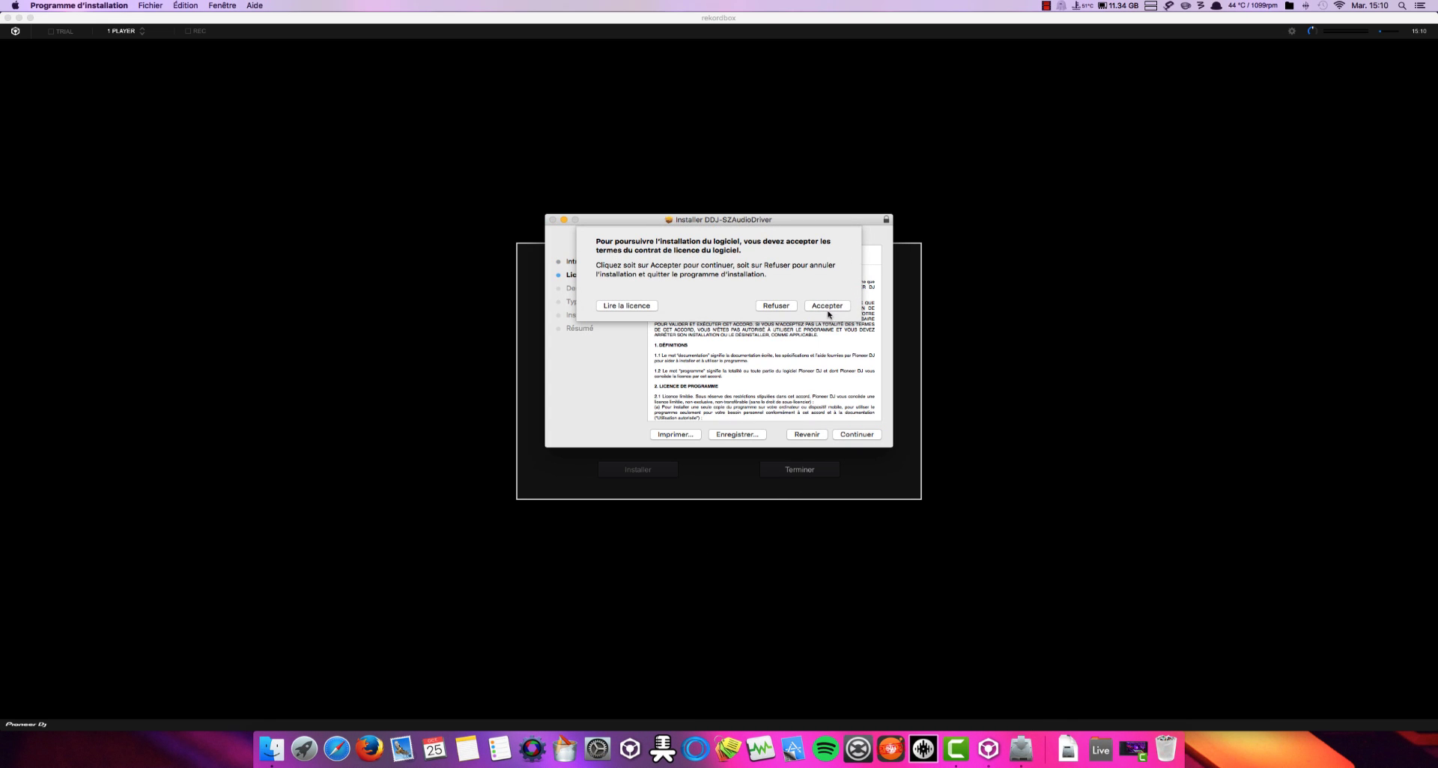
{"action": "left_click", "coordinate": [828, 306]}
Step: Install the DDJ-SZ audio driver, authorising it with the account password, and move the installer window aside while it runs
{"action": "left_click", "coordinate": [859, 434]}
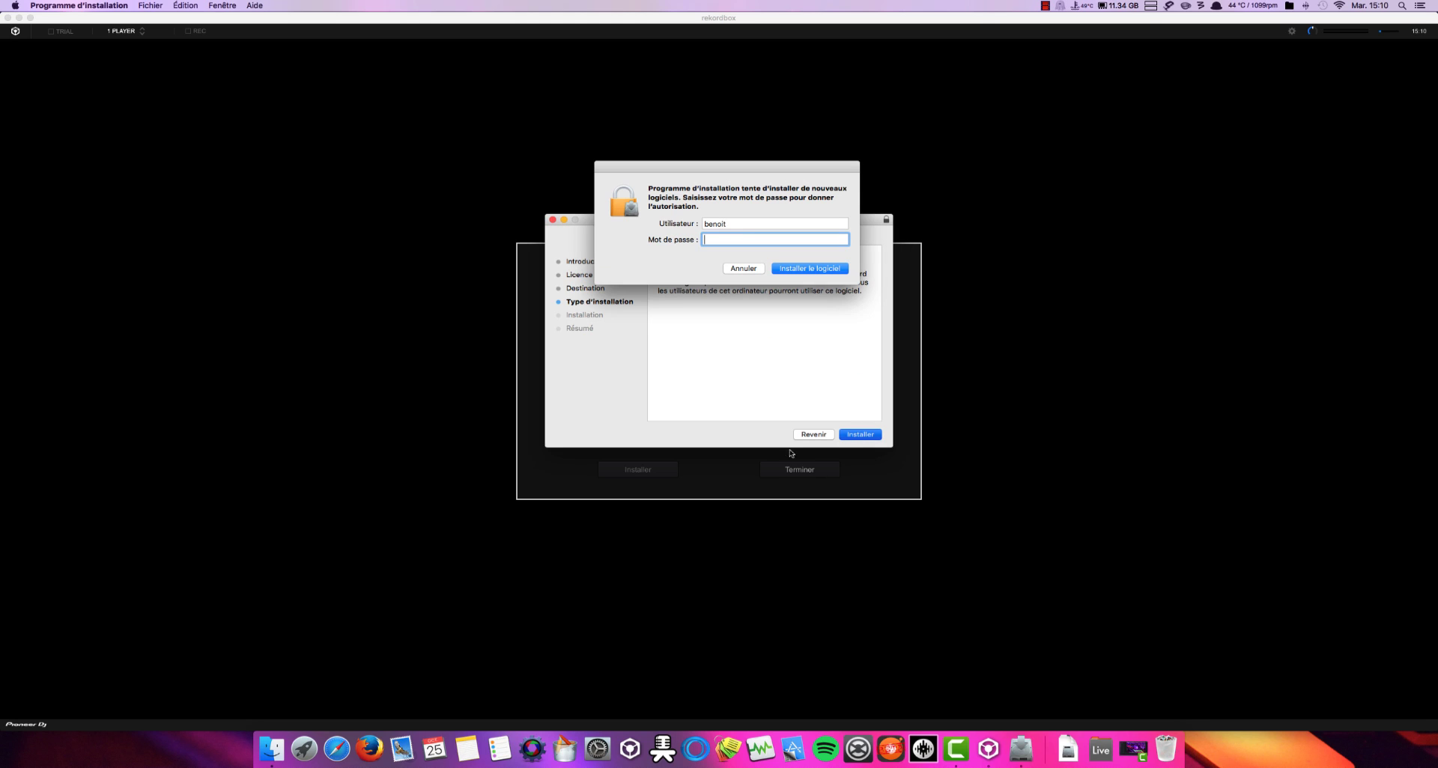
{"action": "key", "text": "Return"}
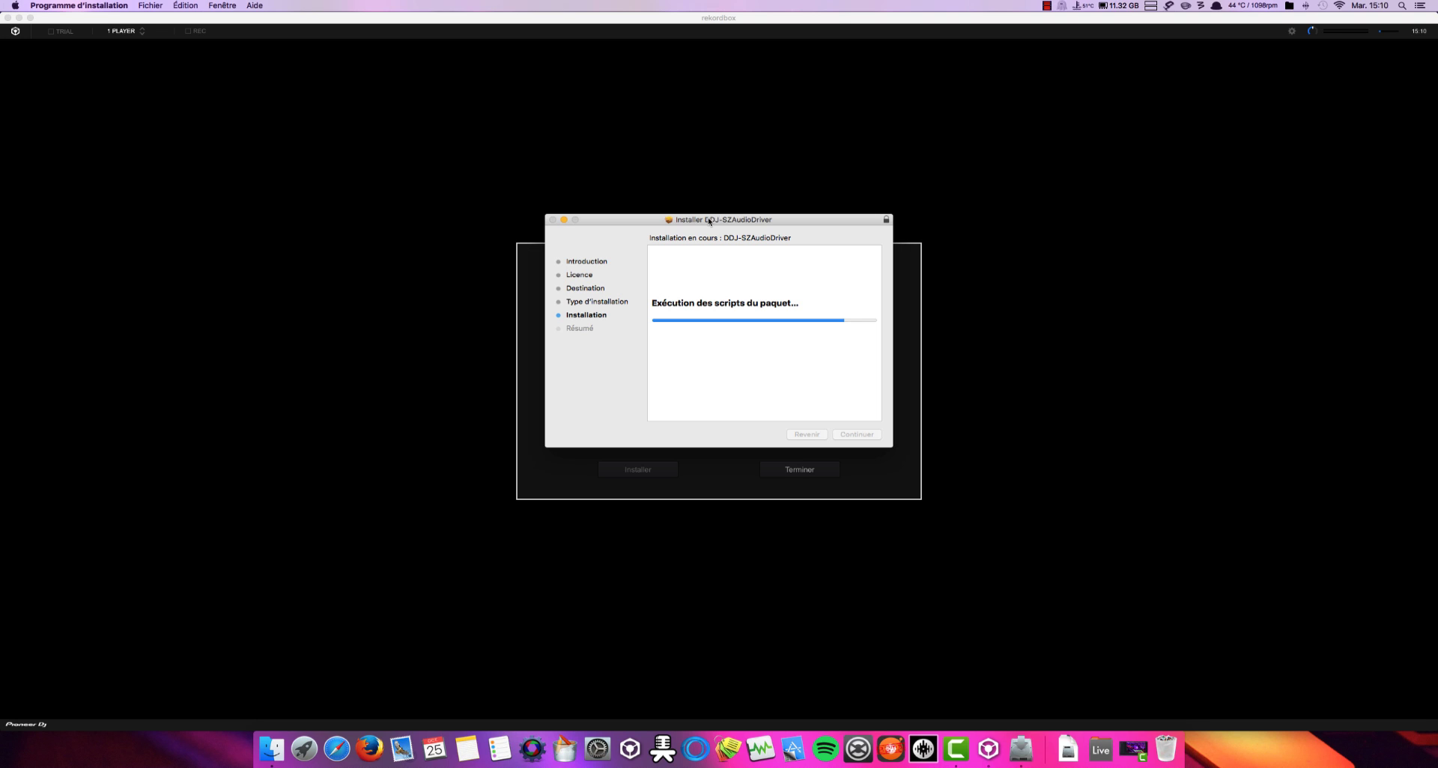
{"action": "left_click_drag", "start_coordinate": [707, 218], "coordinate": [635, 169]}
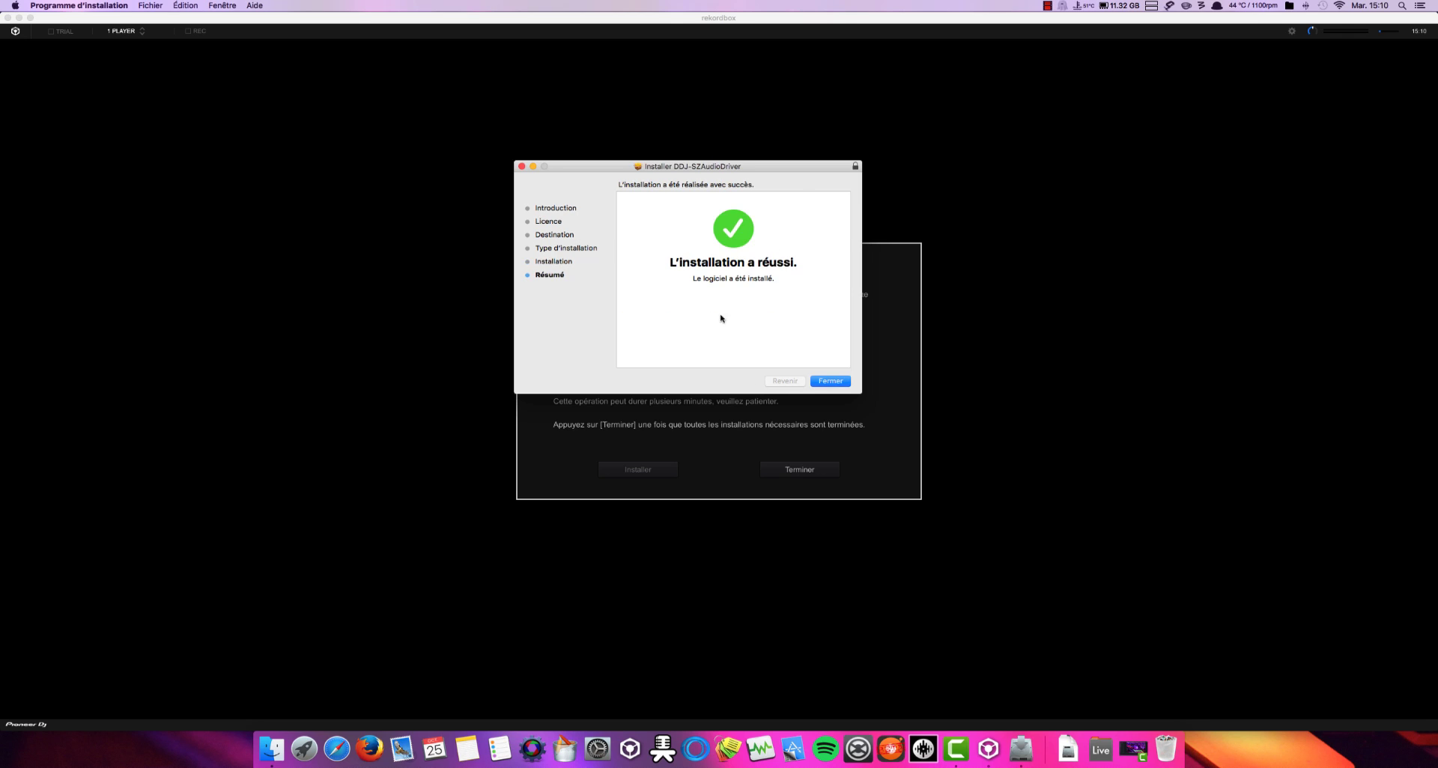
Step: Close the finished DDJ-SZ driver installer, completing the audio driver setup, and open the rekordbox preferences
{"action": "left_click", "coordinate": [830, 382]}
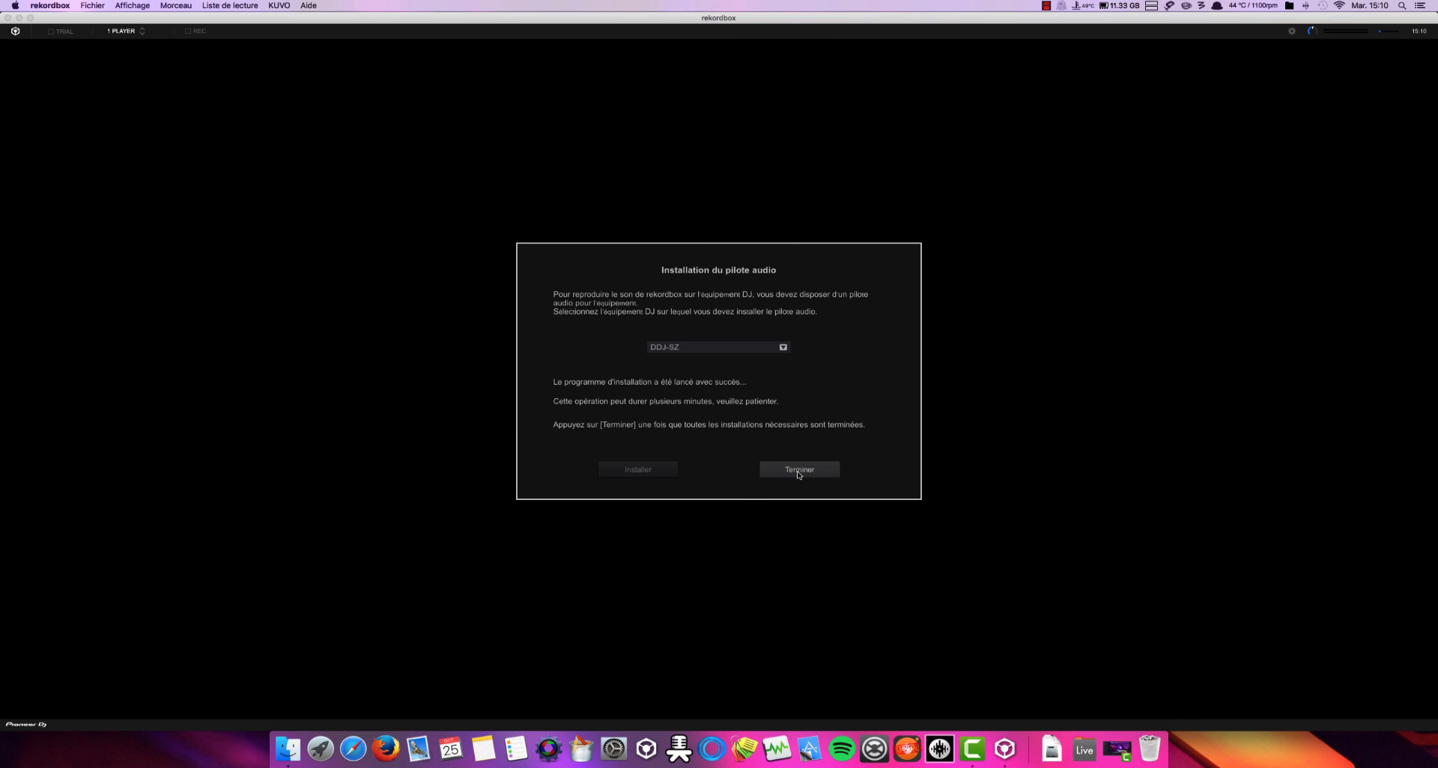
{"action": "left_click", "coordinate": [799, 471]}
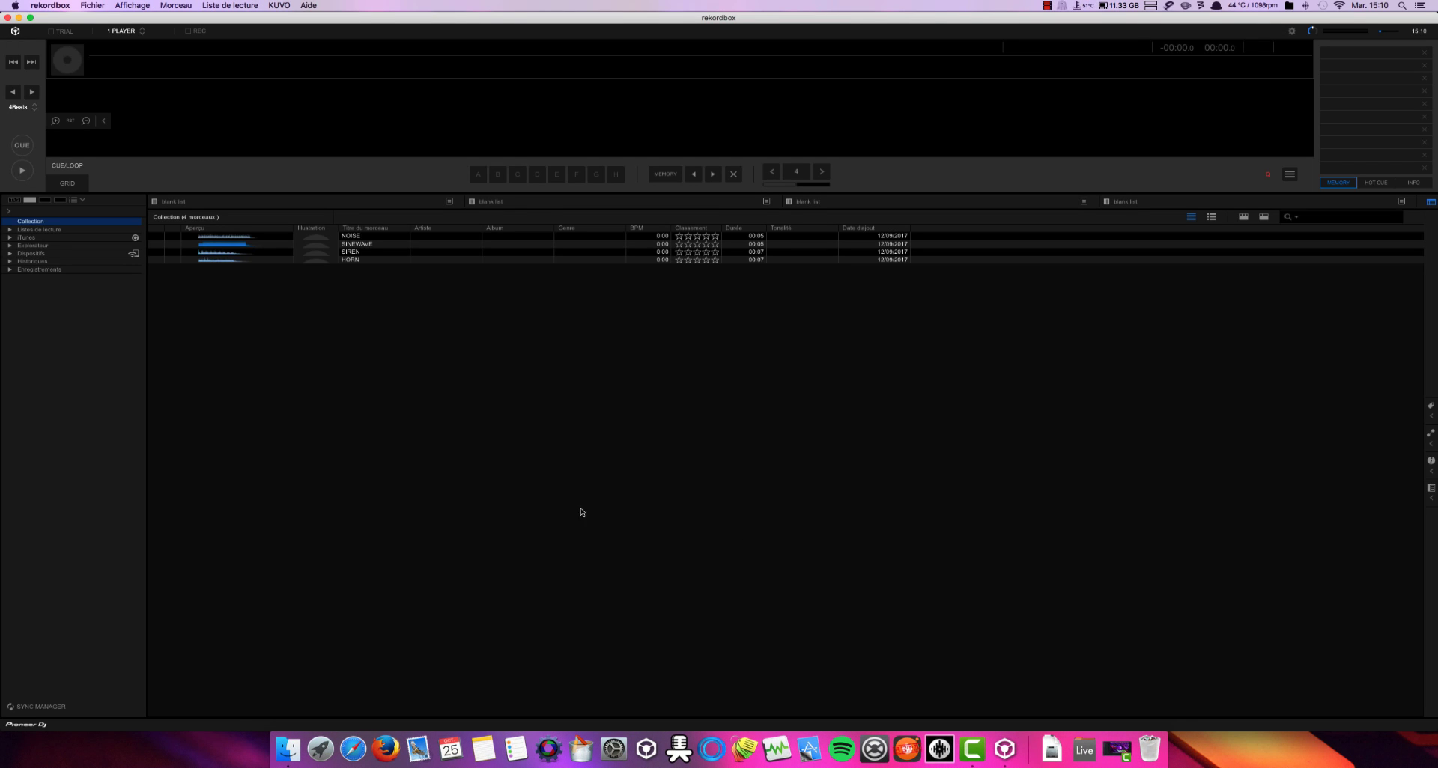
{"action": "left_click", "coordinate": [1291, 31]}
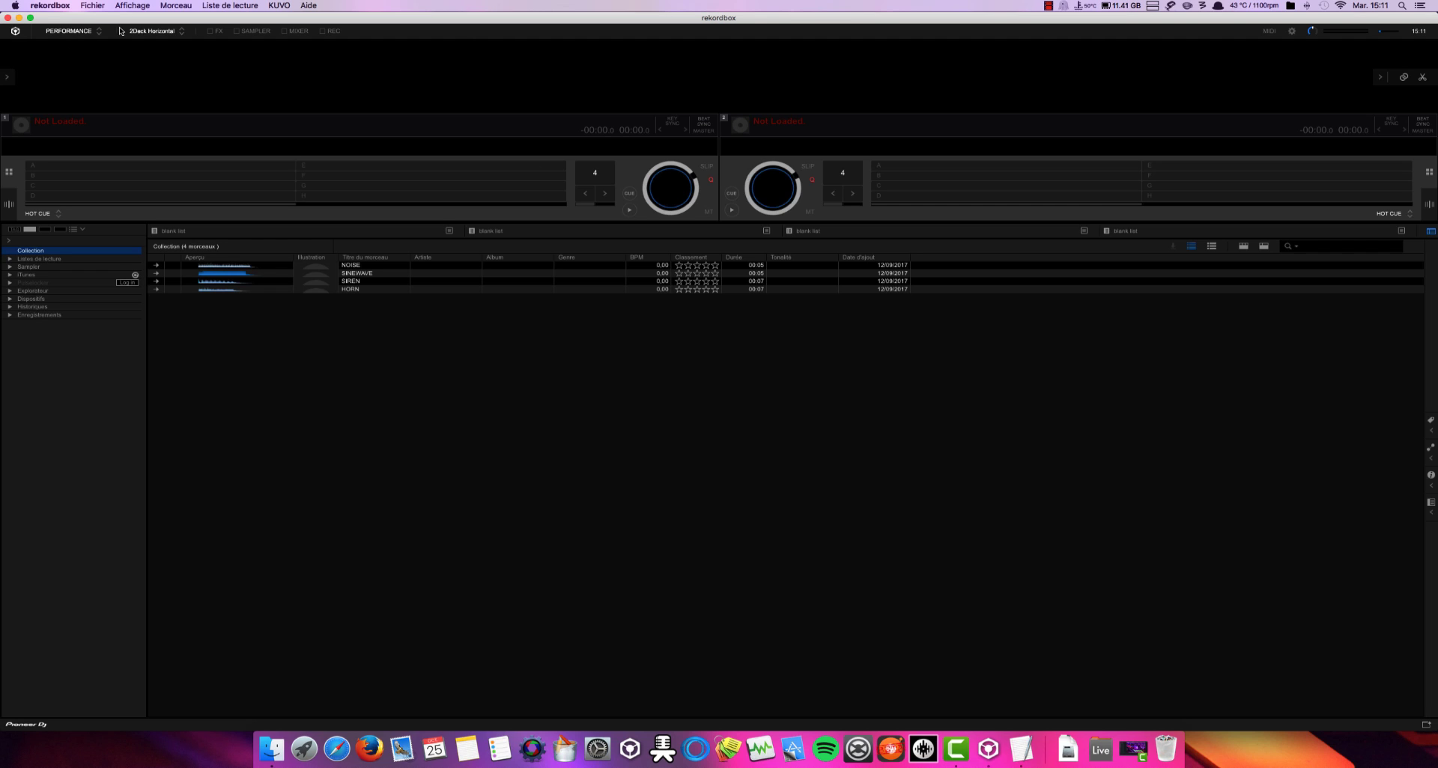
Step: Restore the library from the backup rekordbox_bak_20170912.zip in Documents and acknowledge the required restart
{"action": "left_click", "coordinate": [92, 5]}
{"action": "mouse_move", "coordinate": [101, 51]}
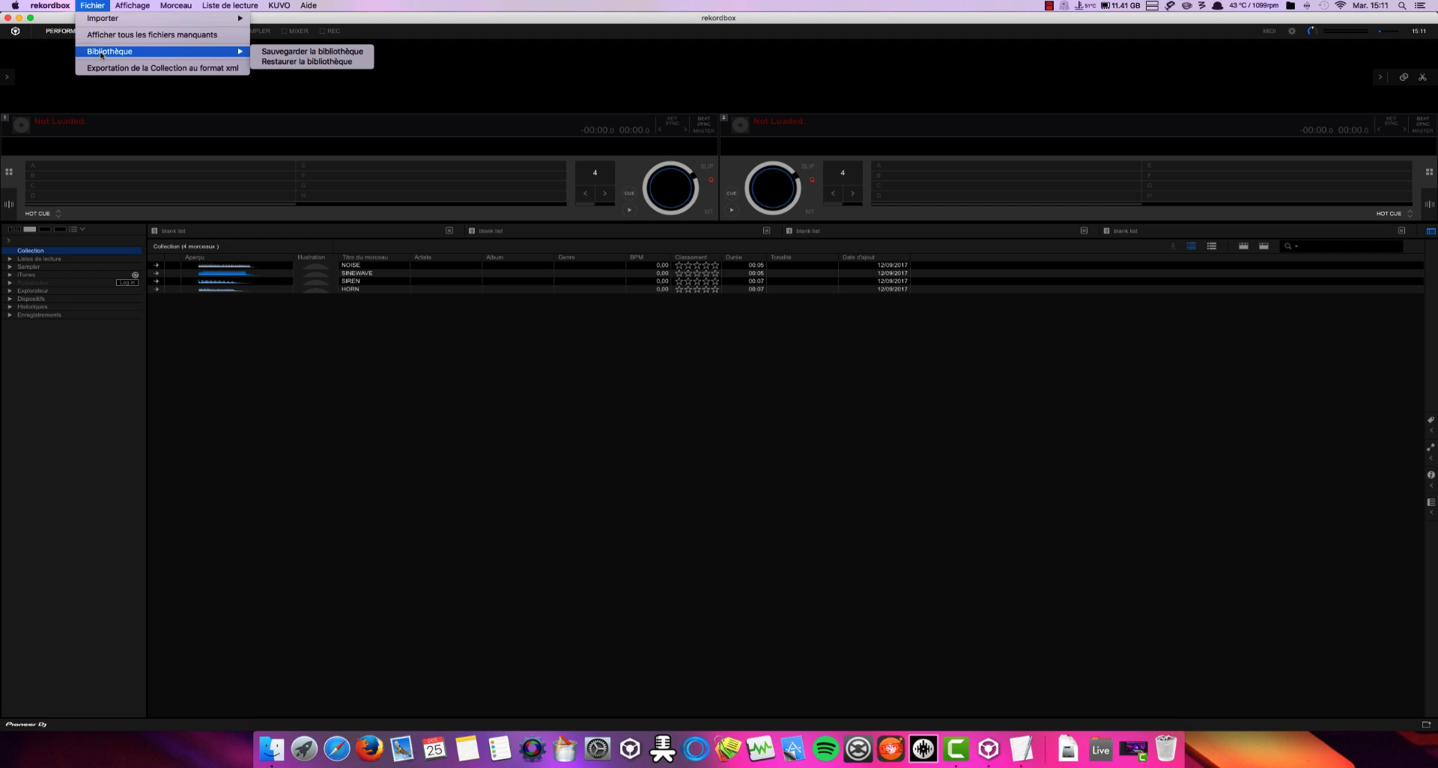
{"action": "left_click", "coordinate": [302, 61]}
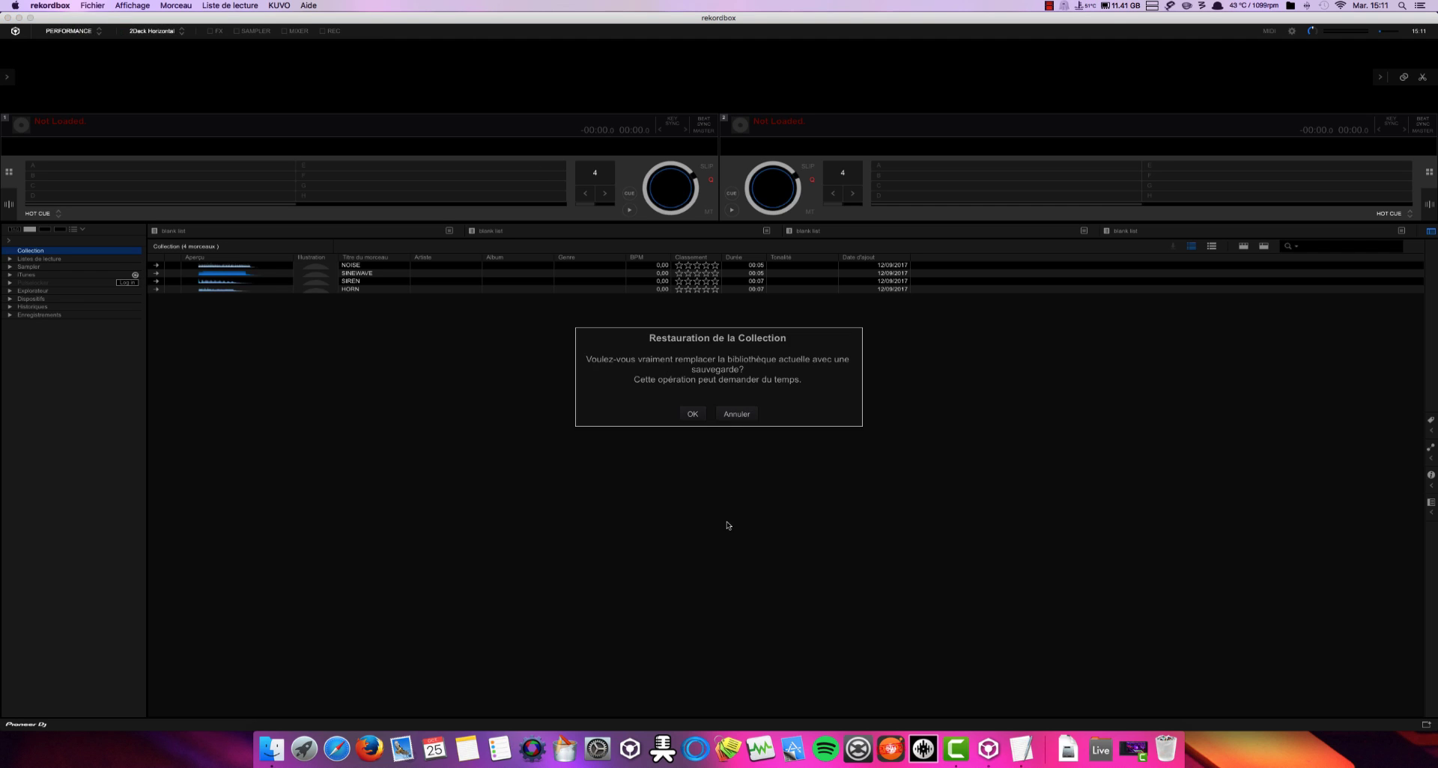
{"action": "key", "text": "Return"}
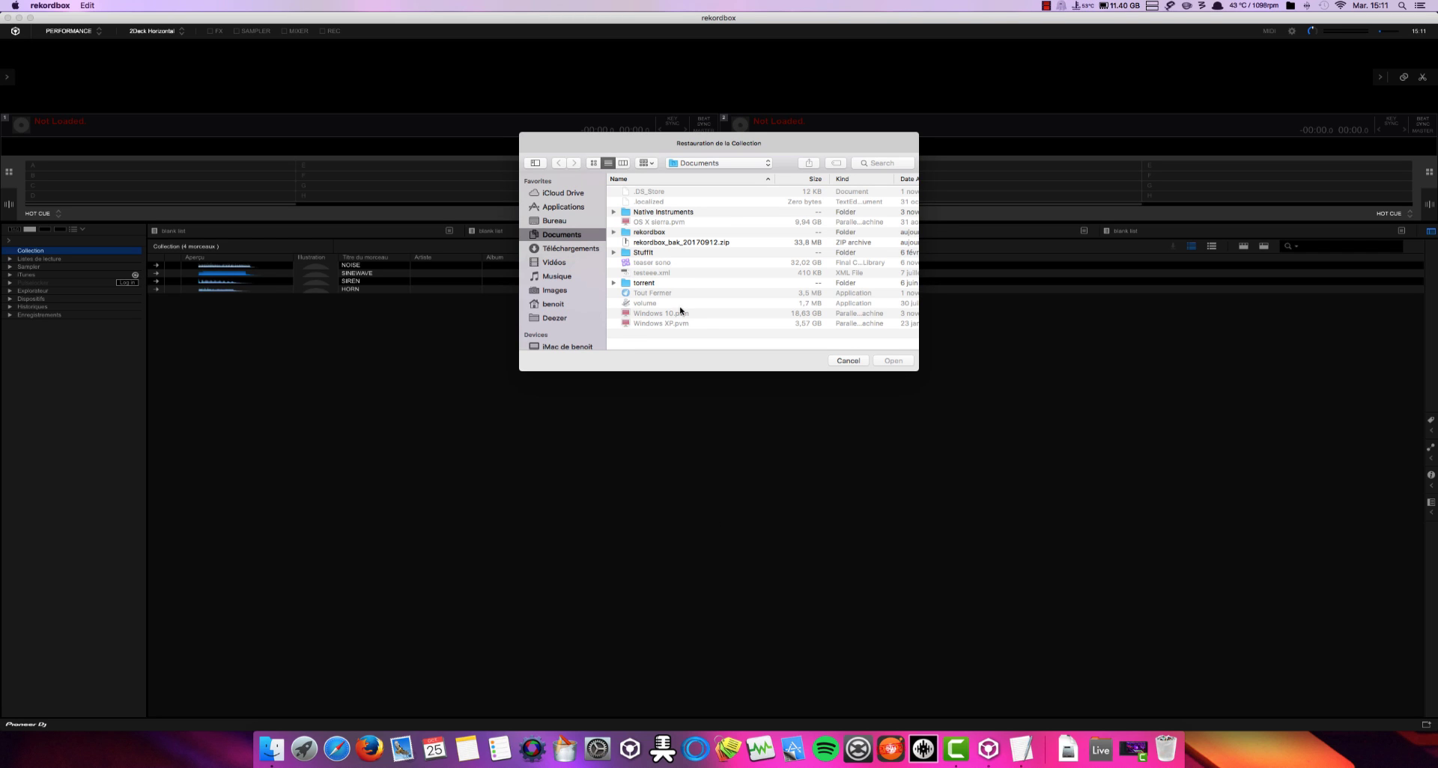
{"action": "left_click", "coordinate": [679, 243]}
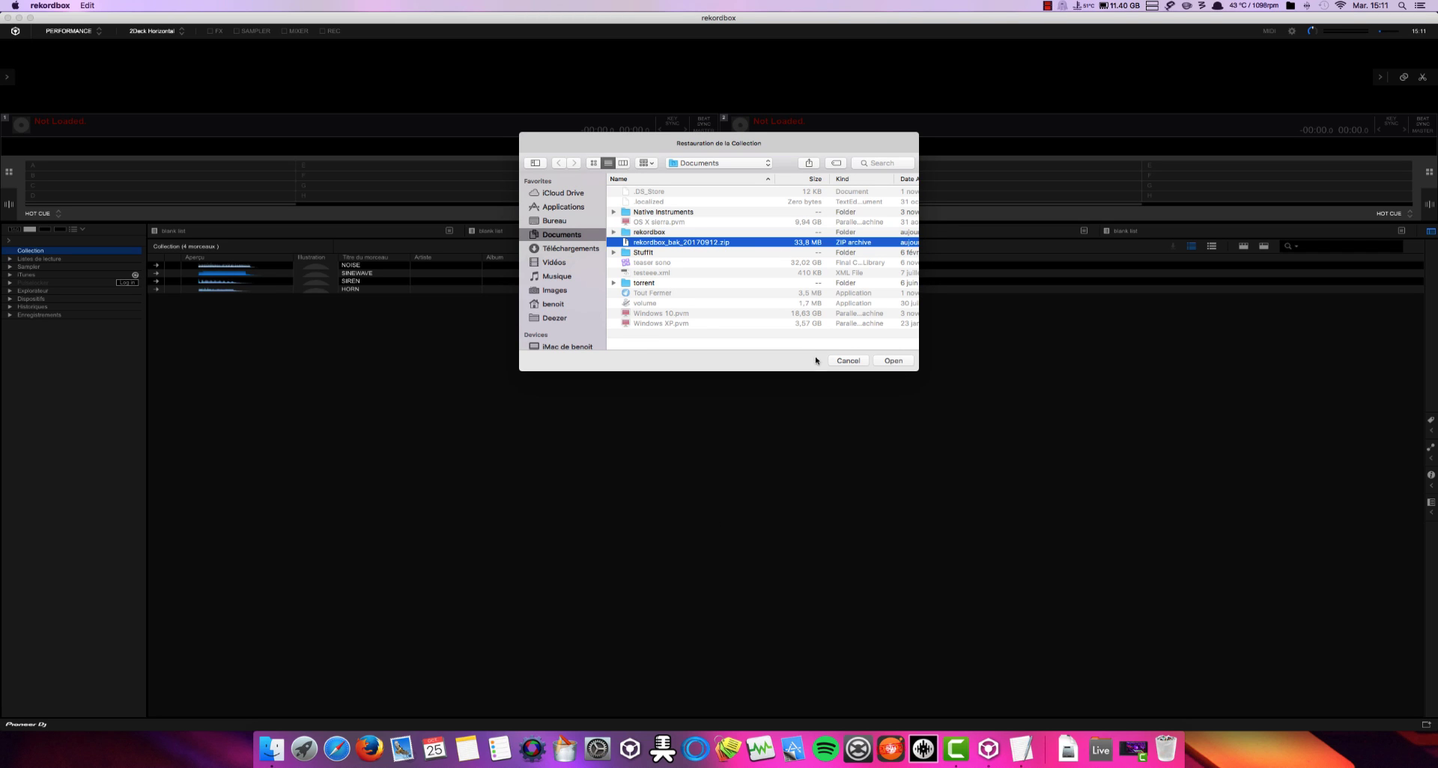
{"action": "left_click", "coordinate": [892, 361]}
{"action": "left_click", "coordinate": [719, 413]}
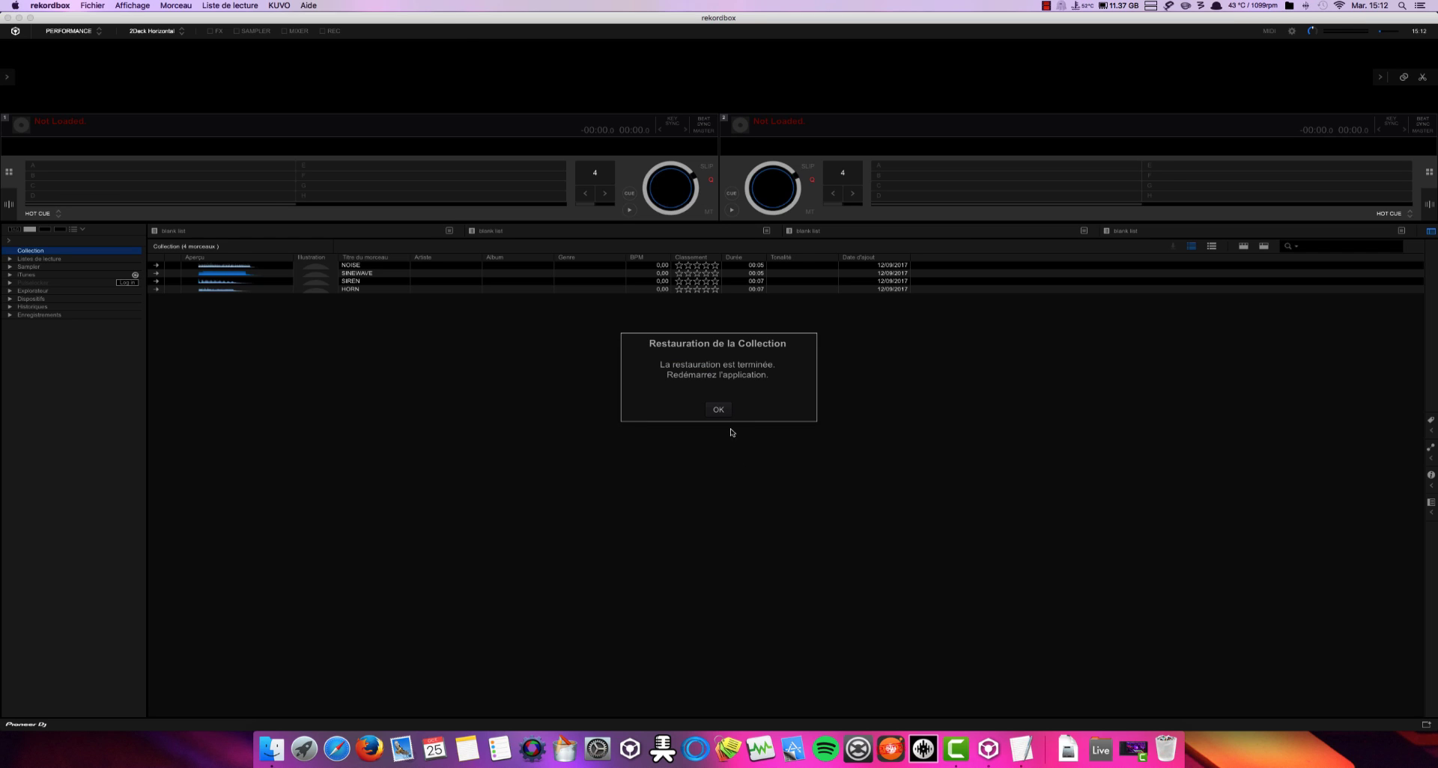
{"action": "left_click", "coordinate": [720, 411]}
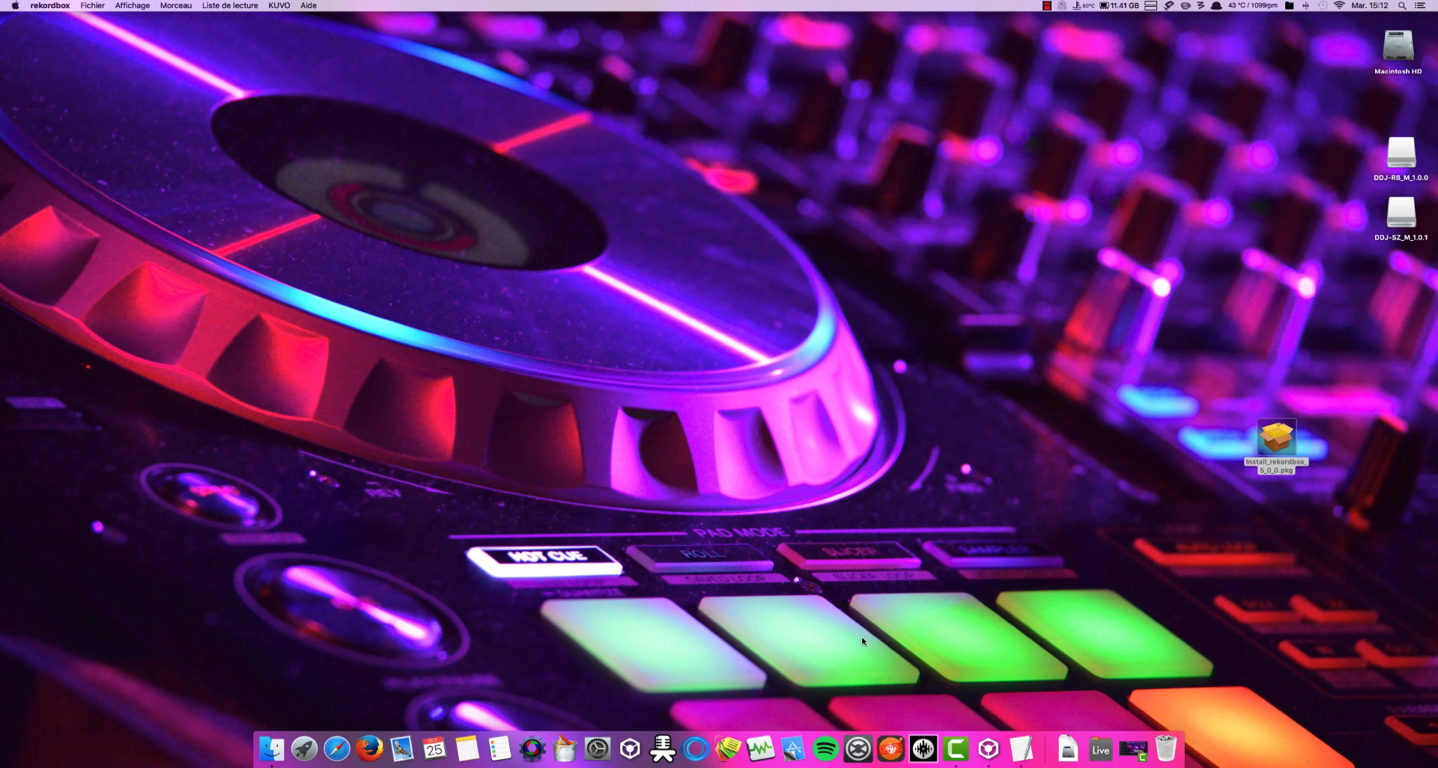
Step: Relaunch rekordbox from the rekordbox 5 folder in Applications
{"action": "left_click", "coordinate": [1083, 742]}
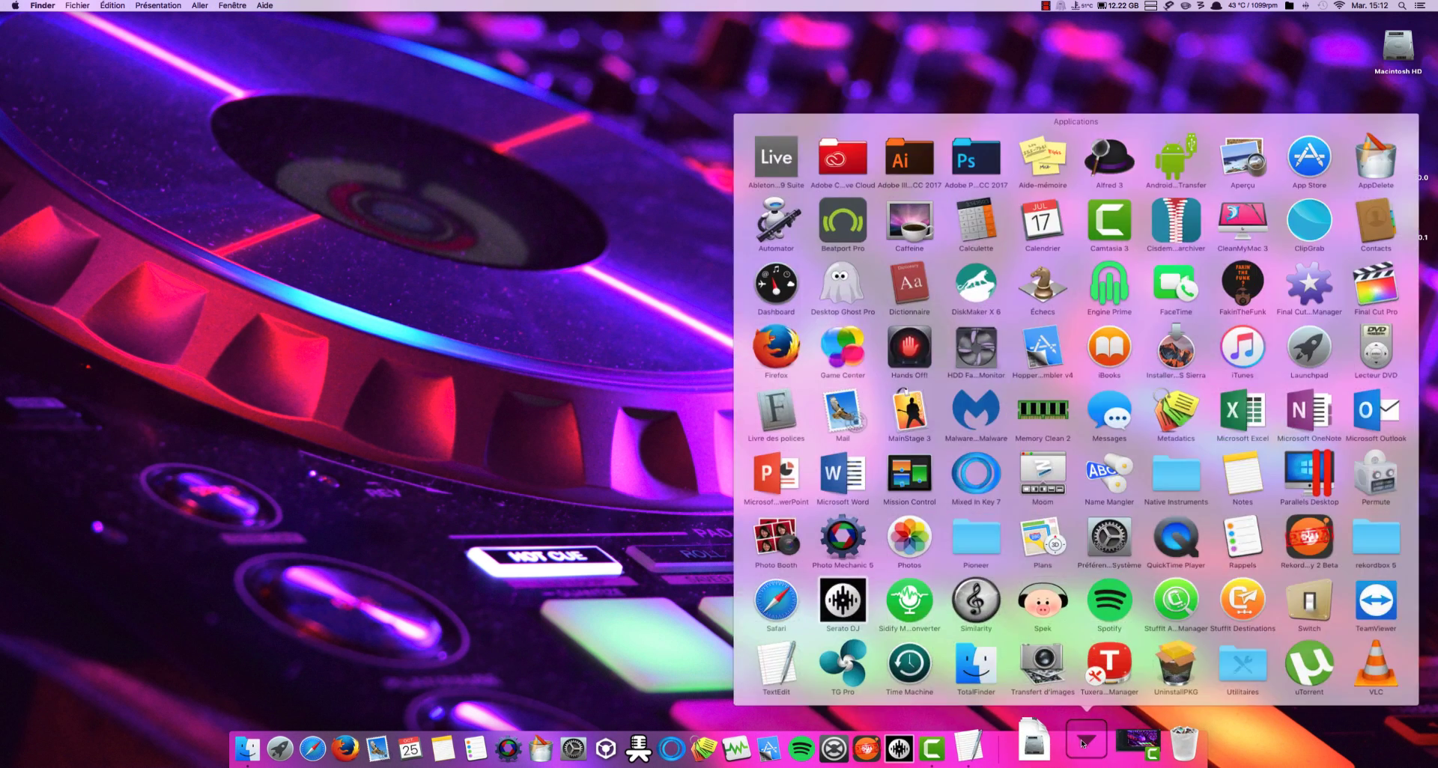
{"action": "scroll", "coordinate": [1123, 565], "scroll_direction": "down", "scroll_amount": 3}
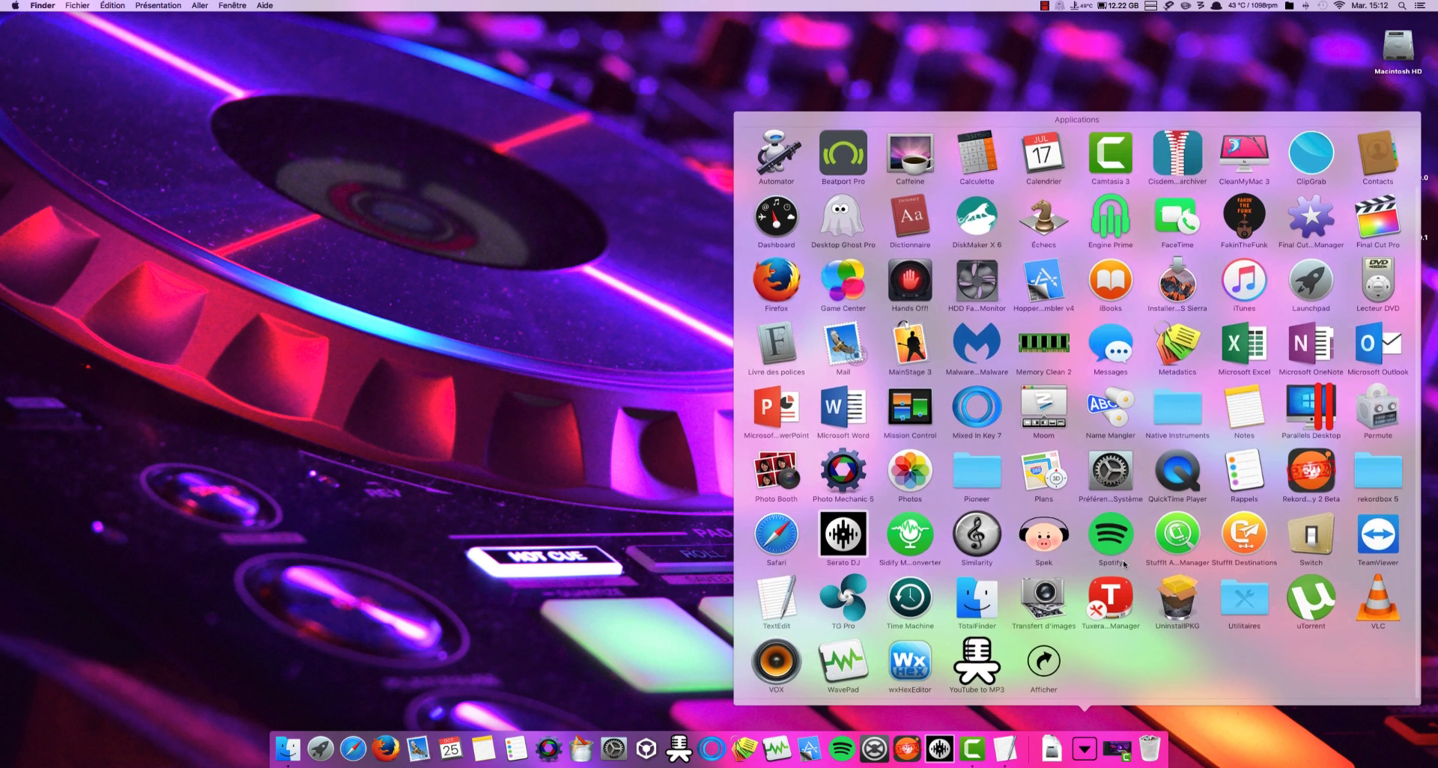
{"action": "left_click", "coordinate": [1379, 481]}
{"action": "left_click", "coordinate": [1155, 595]}
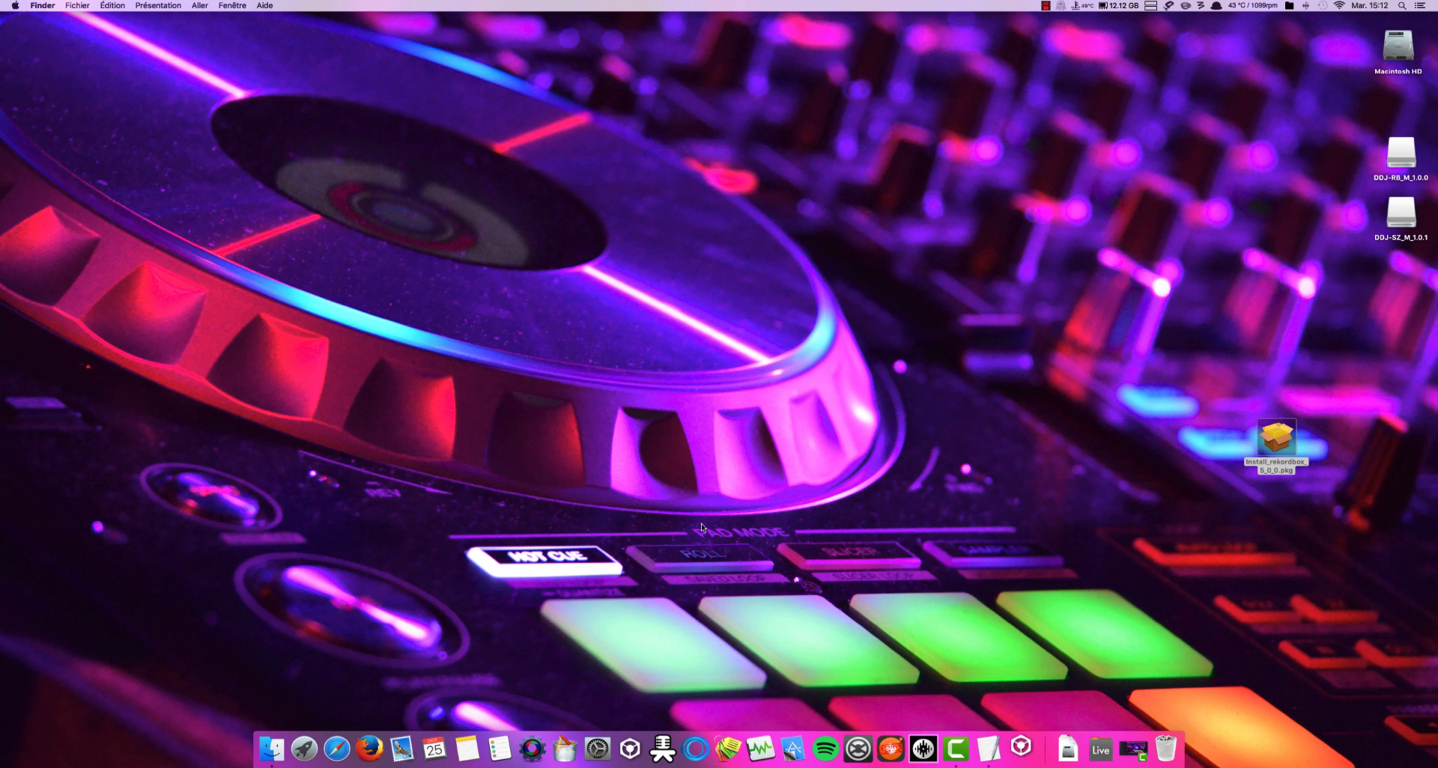
Step: Keep rekordbox permanently in the Dock and dismiss the DJM-S9 users notice
{"action": "right_click", "coordinate": [1020, 746]}
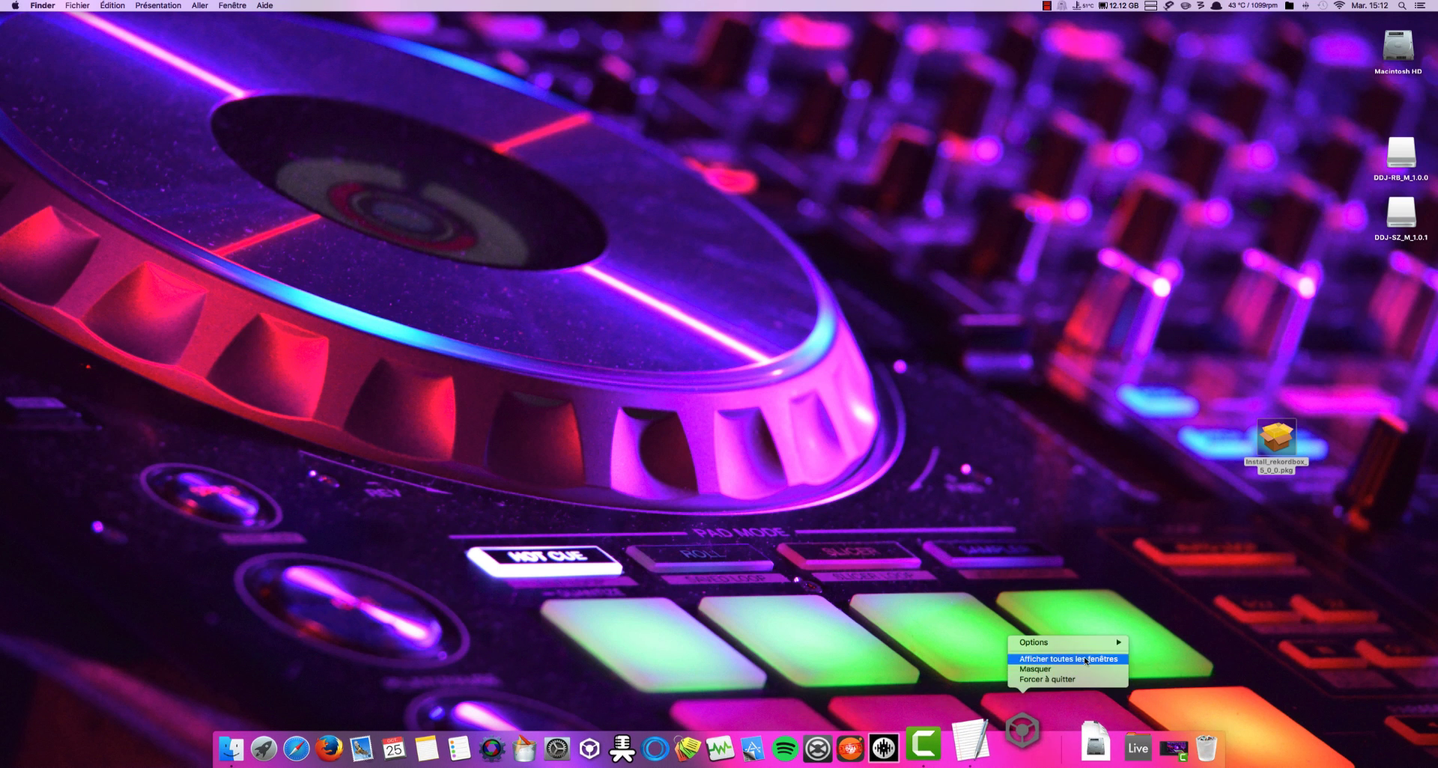
{"action": "mouse_move", "coordinate": [1109, 642]}
{"action": "left_click", "coordinate": [1164, 620]}
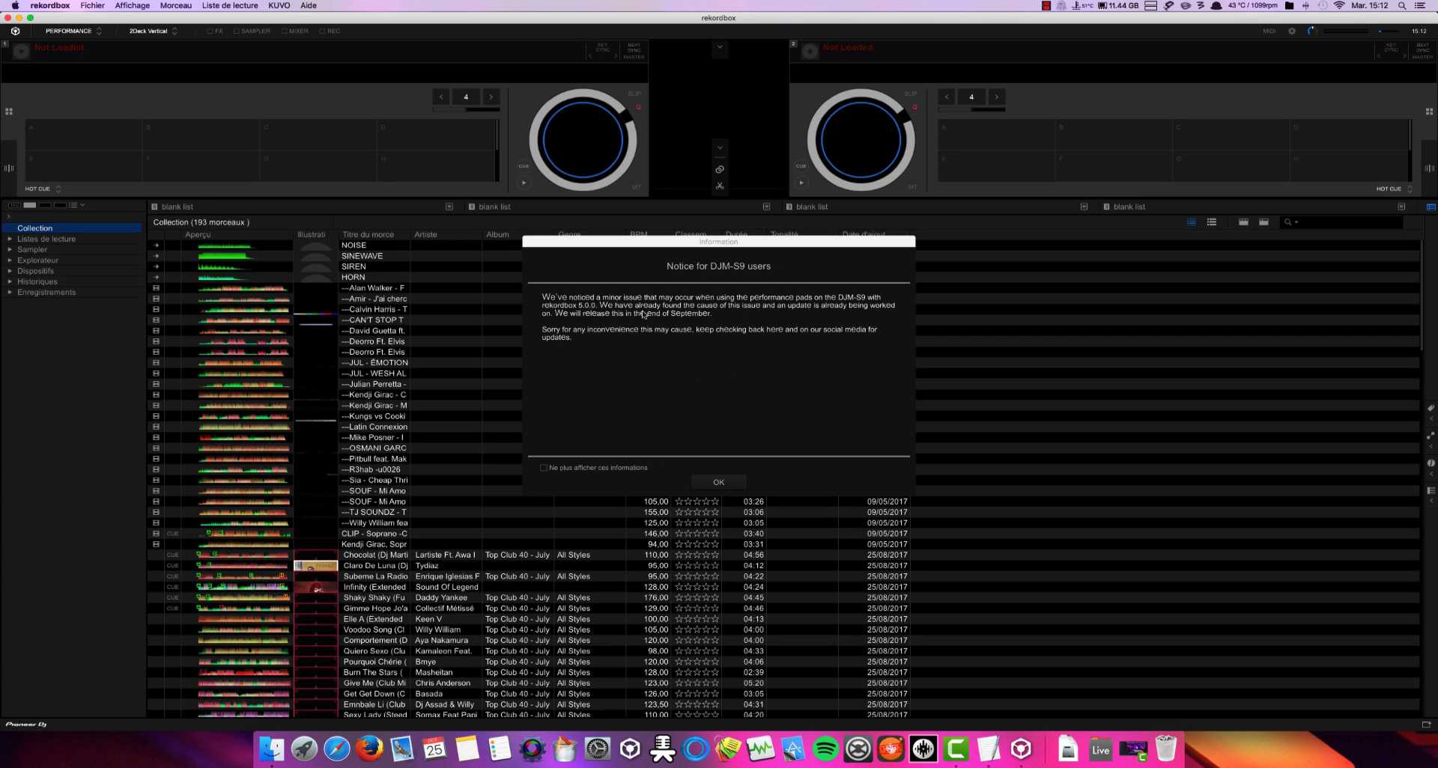
{"action": "left_click", "coordinate": [716, 485]}
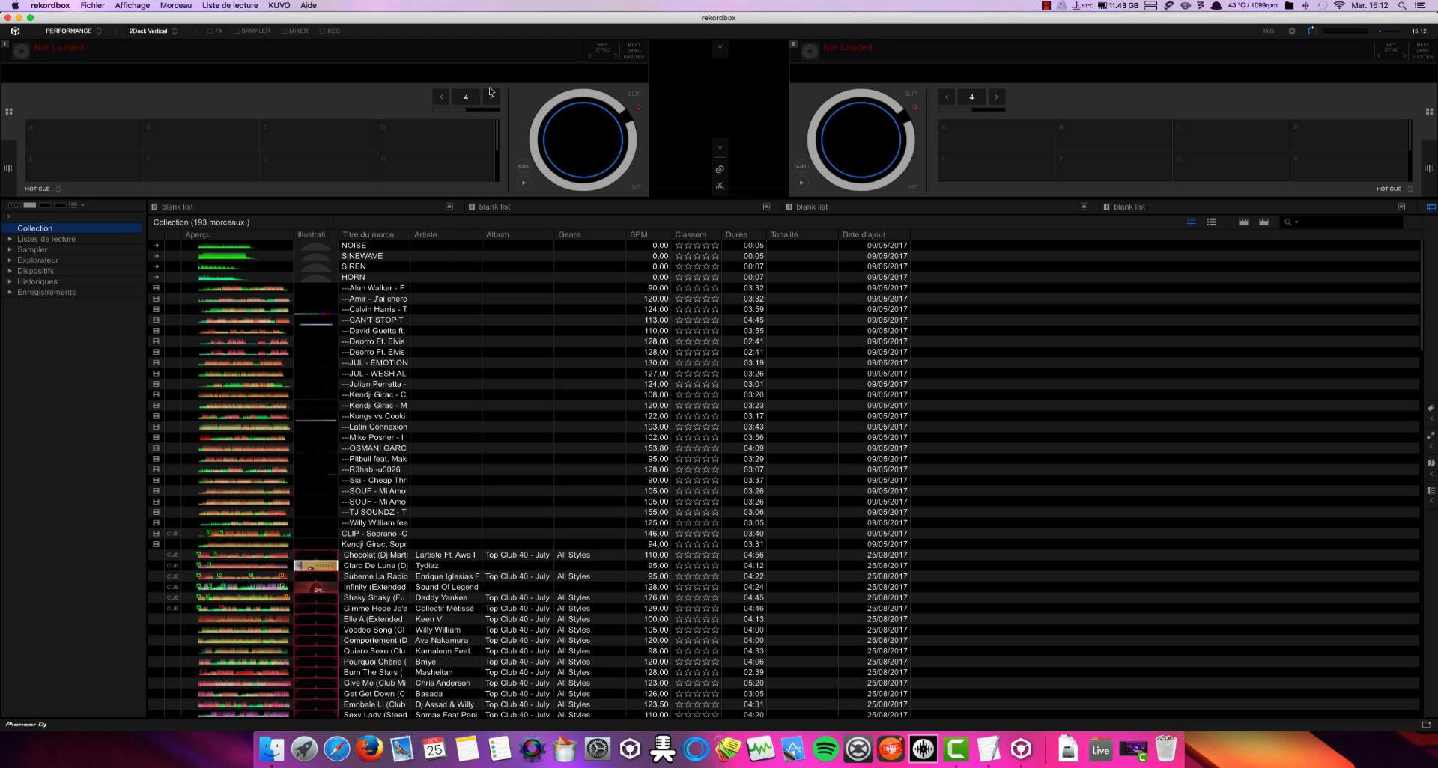
Step: Check the restored tracks in the collection and in the playlist "1 - Top Club 40 juillet"
{"action": "left_click", "coordinate": [274, 364]}
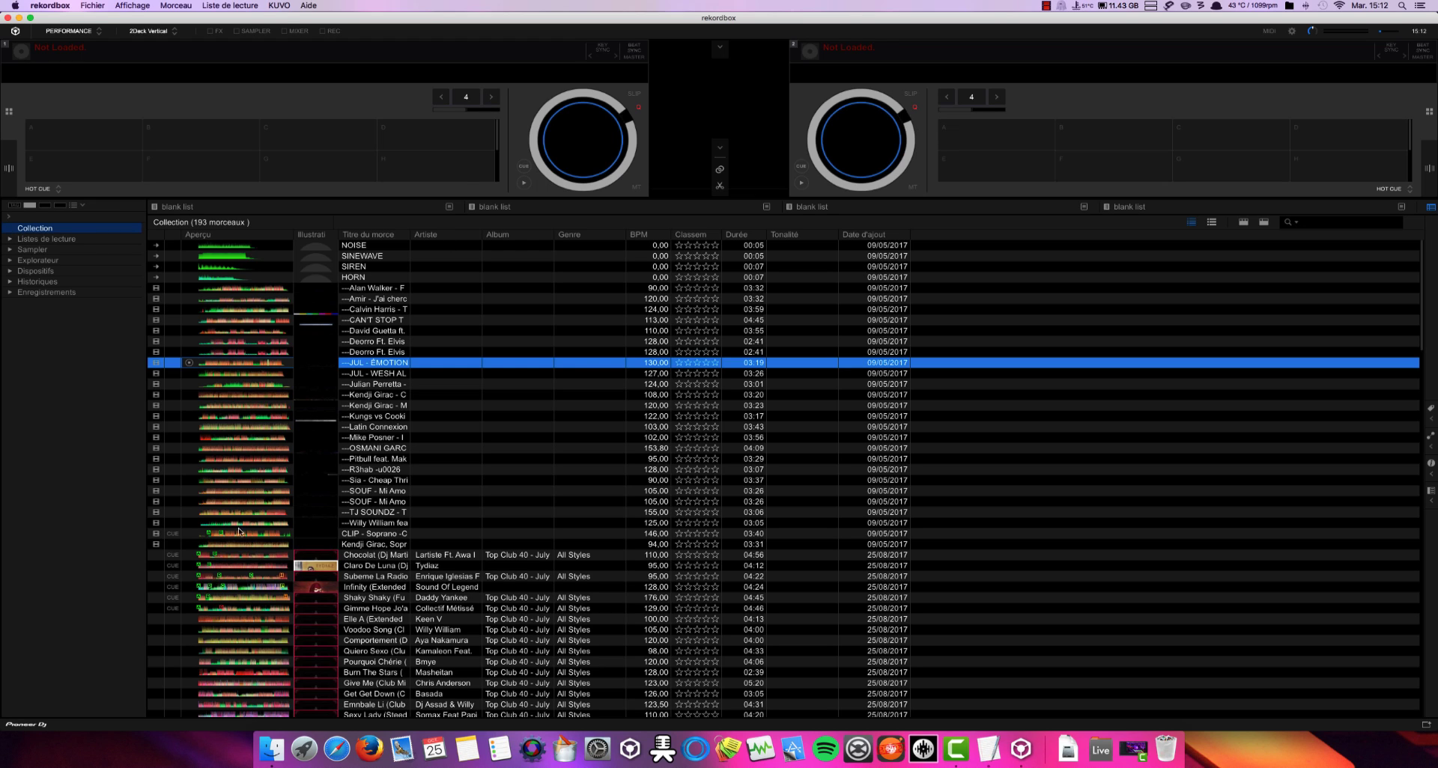
{"action": "left_click", "coordinate": [243, 566]}
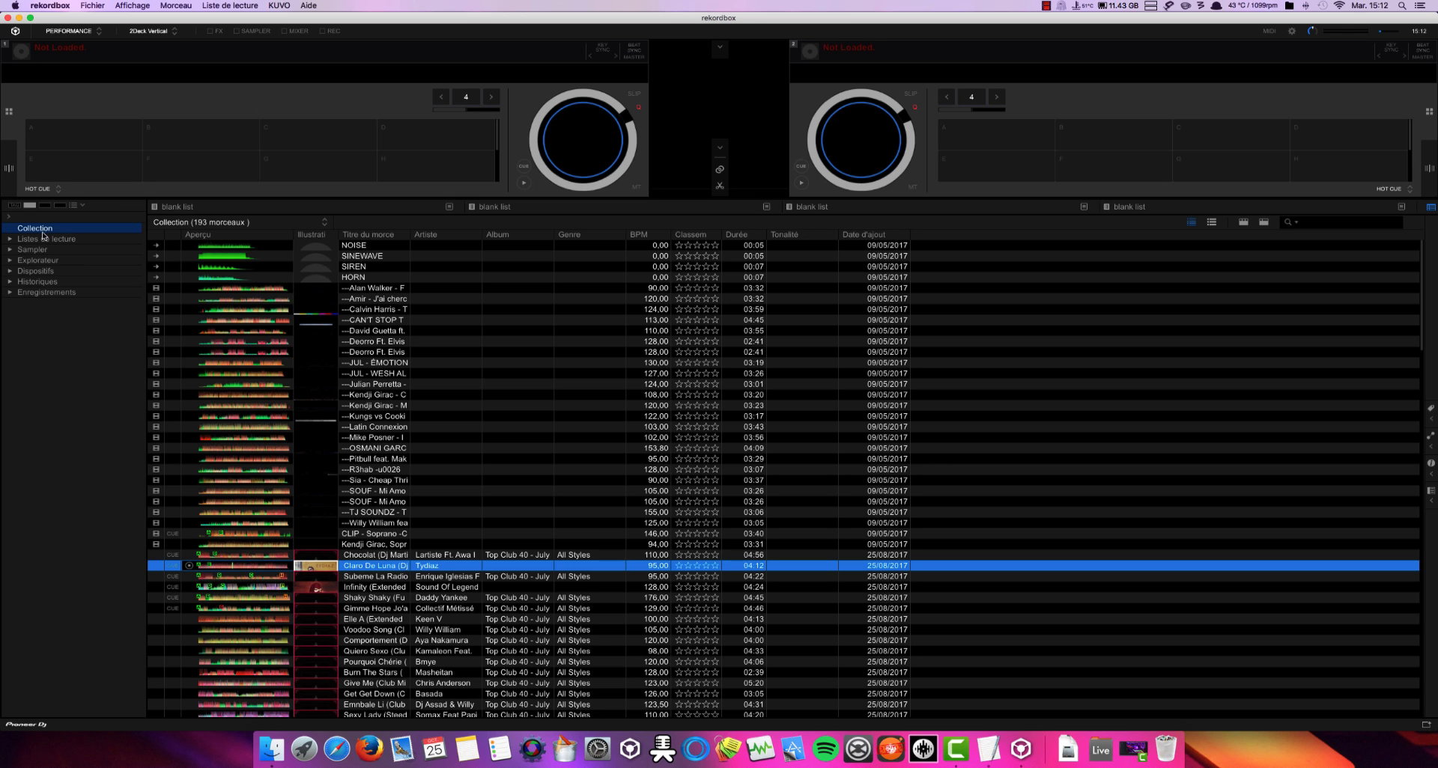
{"action": "left_click", "coordinate": [11, 239]}
{"action": "left_click", "coordinate": [64, 251]}
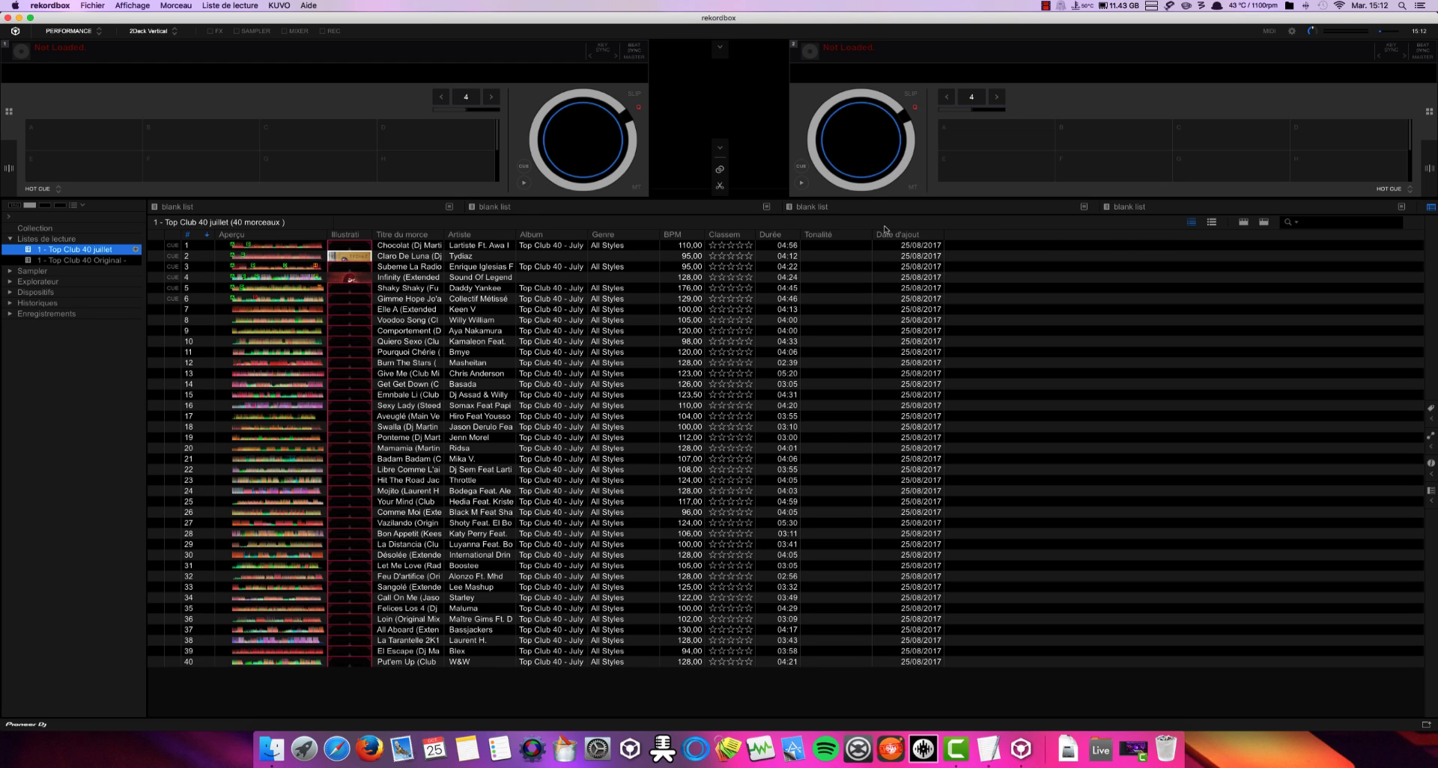
{"action": "left_click", "coordinate": [720, 150]}
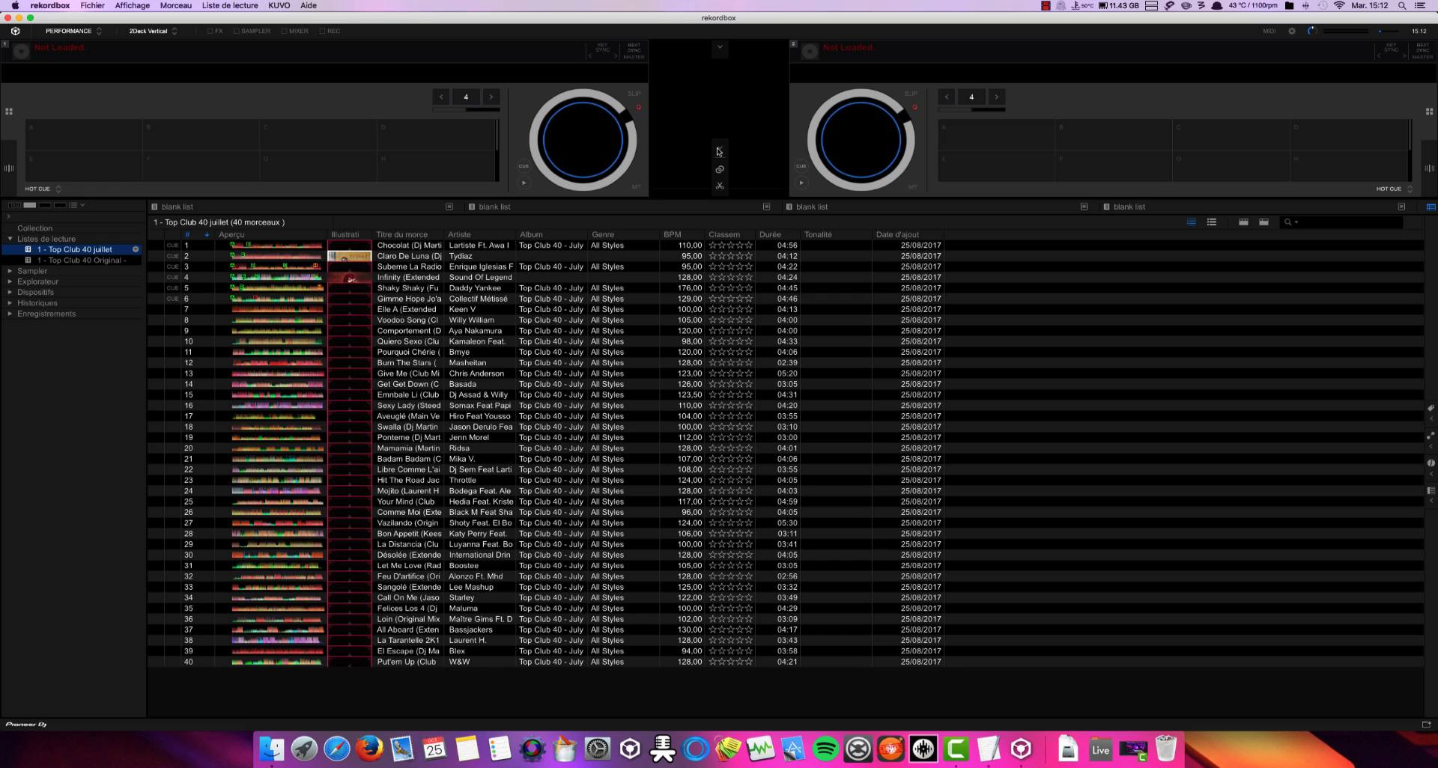
{"action": "left_click", "coordinate": [719, 148]}
Step: Quit rekordbox and copy all the icon files from the desktop folder "icones pour Rekordbox V5"
{"action": "key", "text": "super+q"}
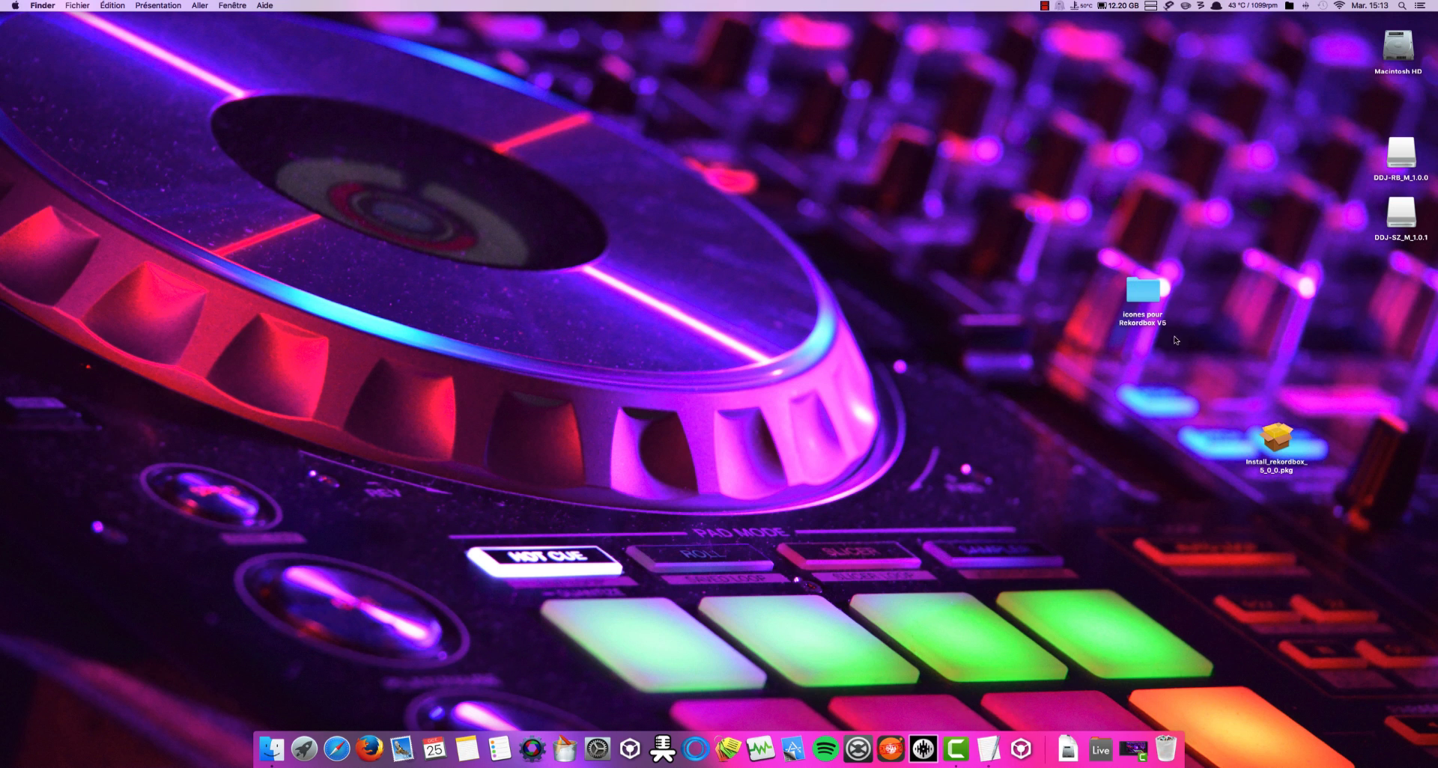
{"action": "left_click", "coordinate": [1154, 296]}
{"action": "key", "text": "super+o"}
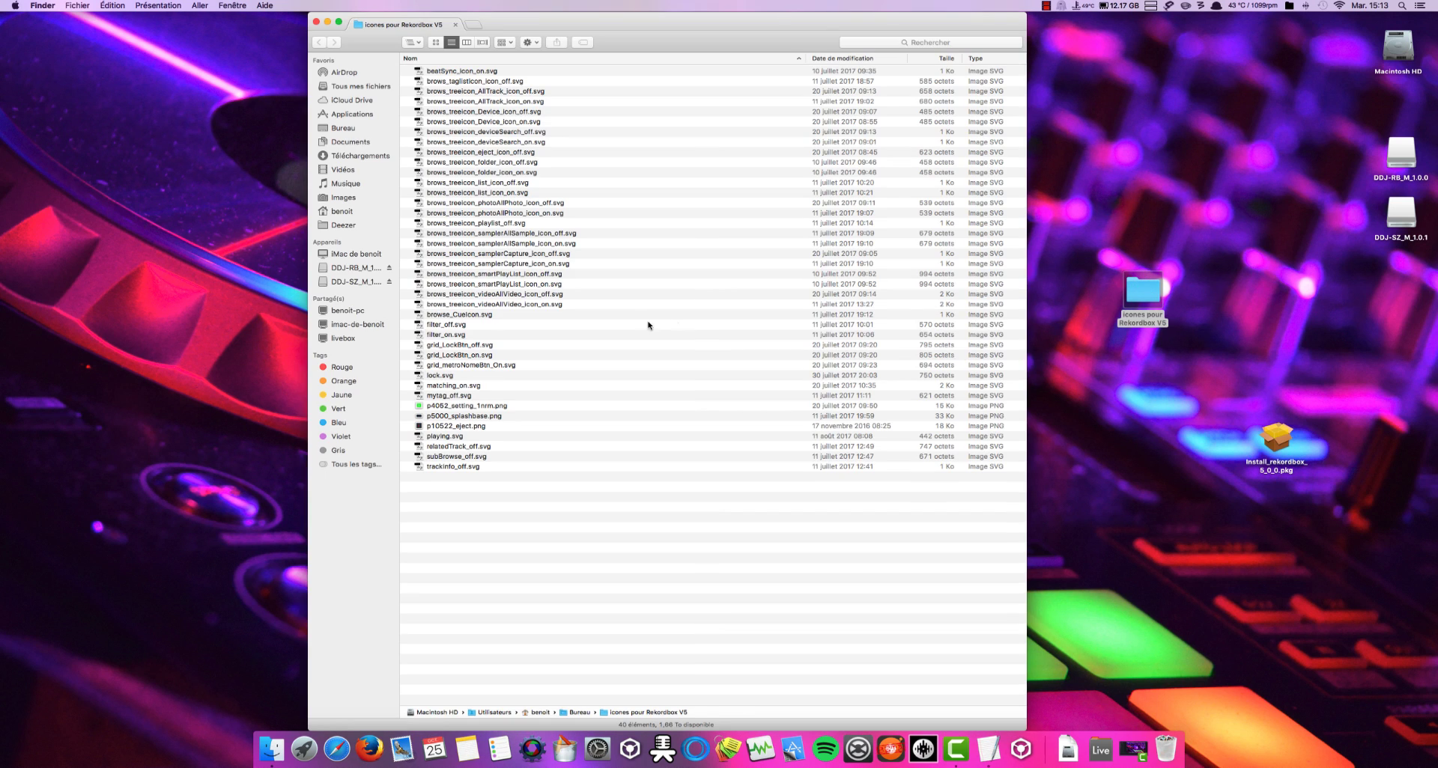
{"action": "left_click", "coordinate": [615, 326]}
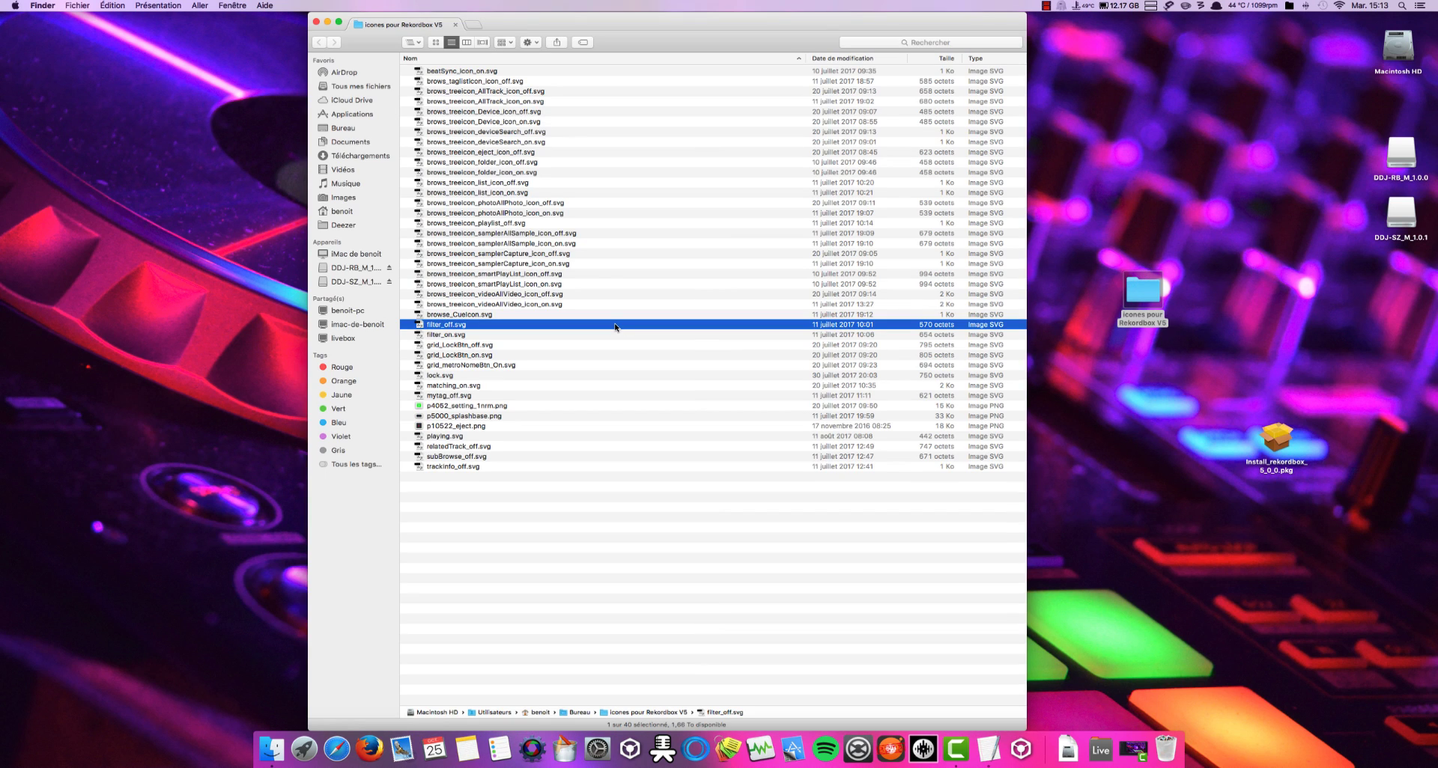
{"action": "key", "text": "super+a"}
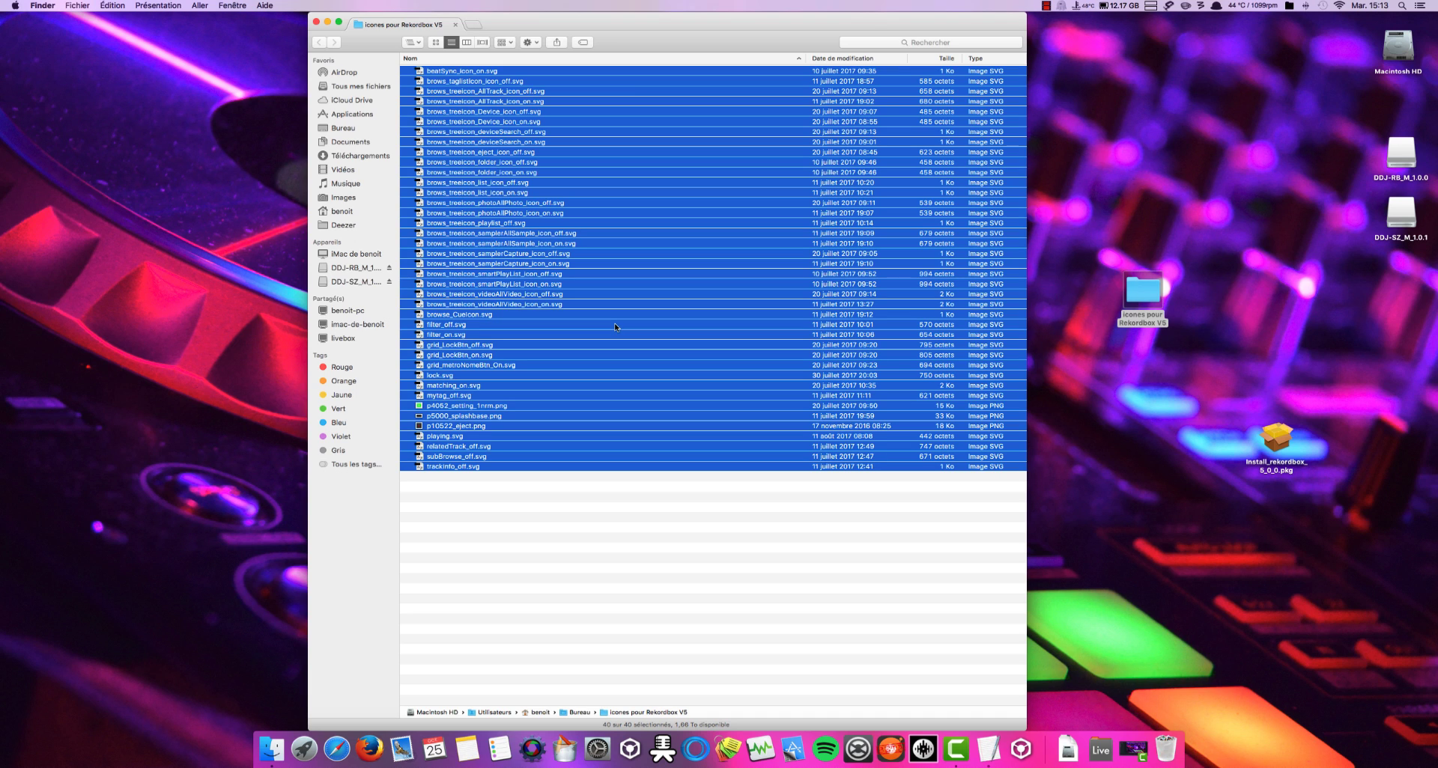
{"action": "left_click", "coordinate": [316, 22]}
Step: Show the package contents of rekordbox in Applications > rekordbox 5 and open its Contents > Resources > skins folder
{"action": "left_click", "coordinate": [1389, 51]}
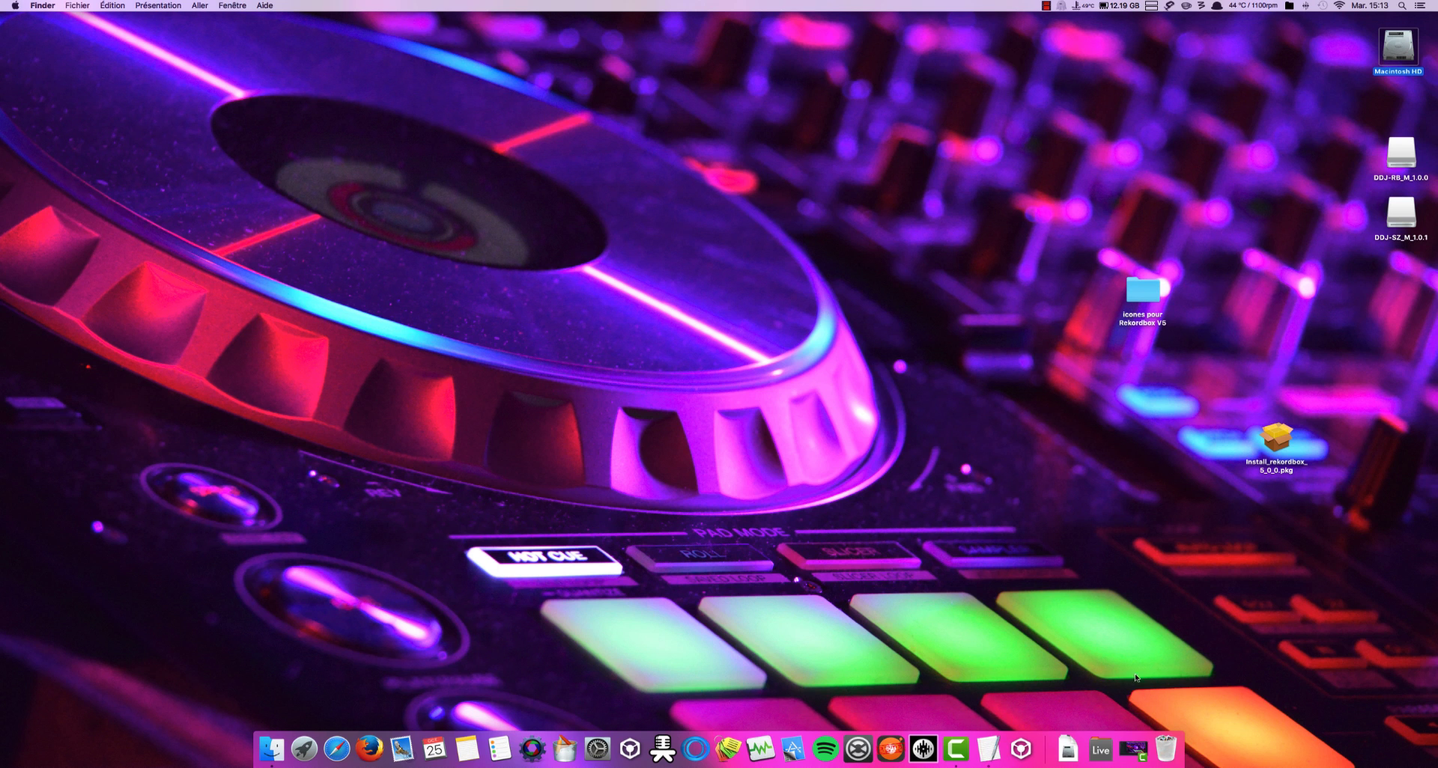
{"action": "left_click", "coordinate": [1097, 746]}
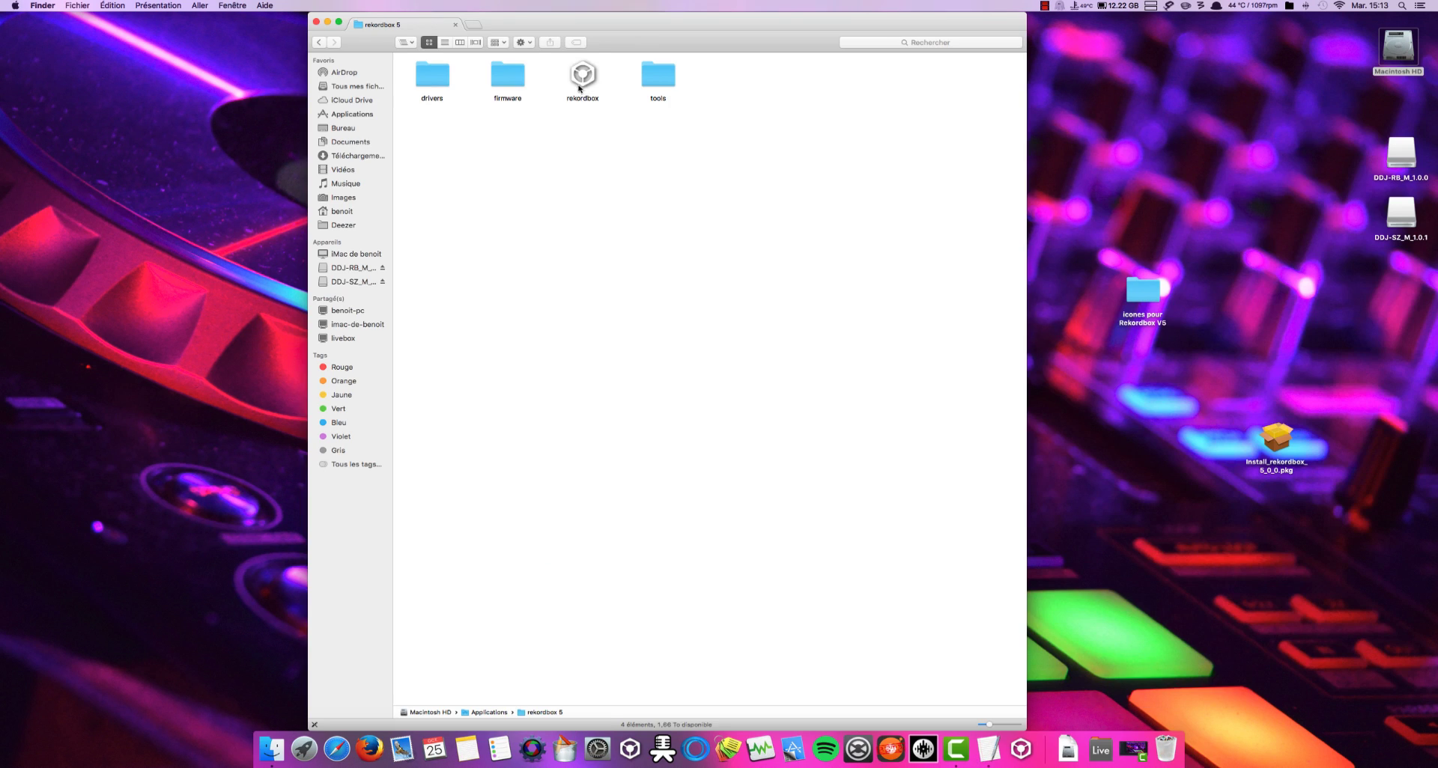
{"action": "left_click", "coordinate": [579, 81]}
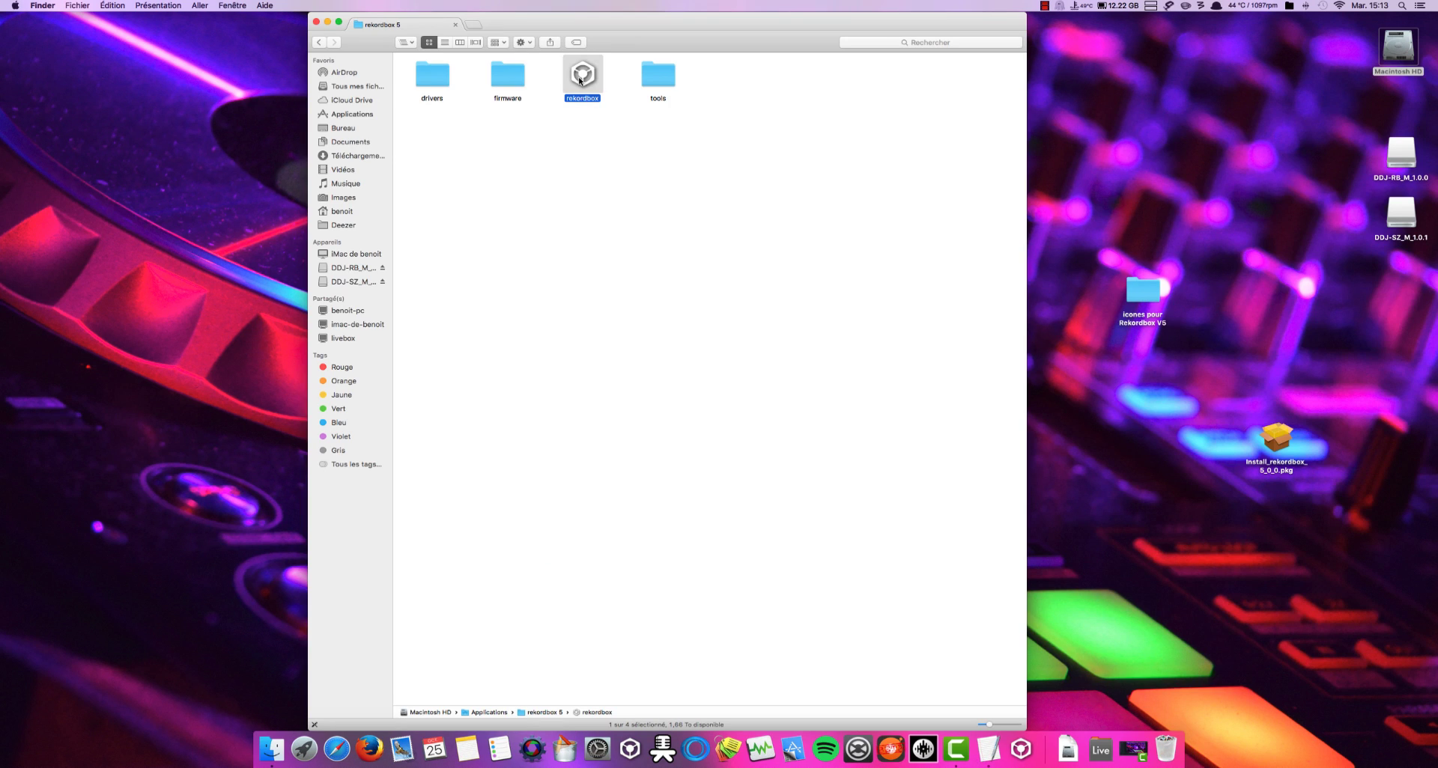
{"action": "right_click", "coordinate": [579, 81]}
{"action": "left_click", "coordinate": [597, 98]}
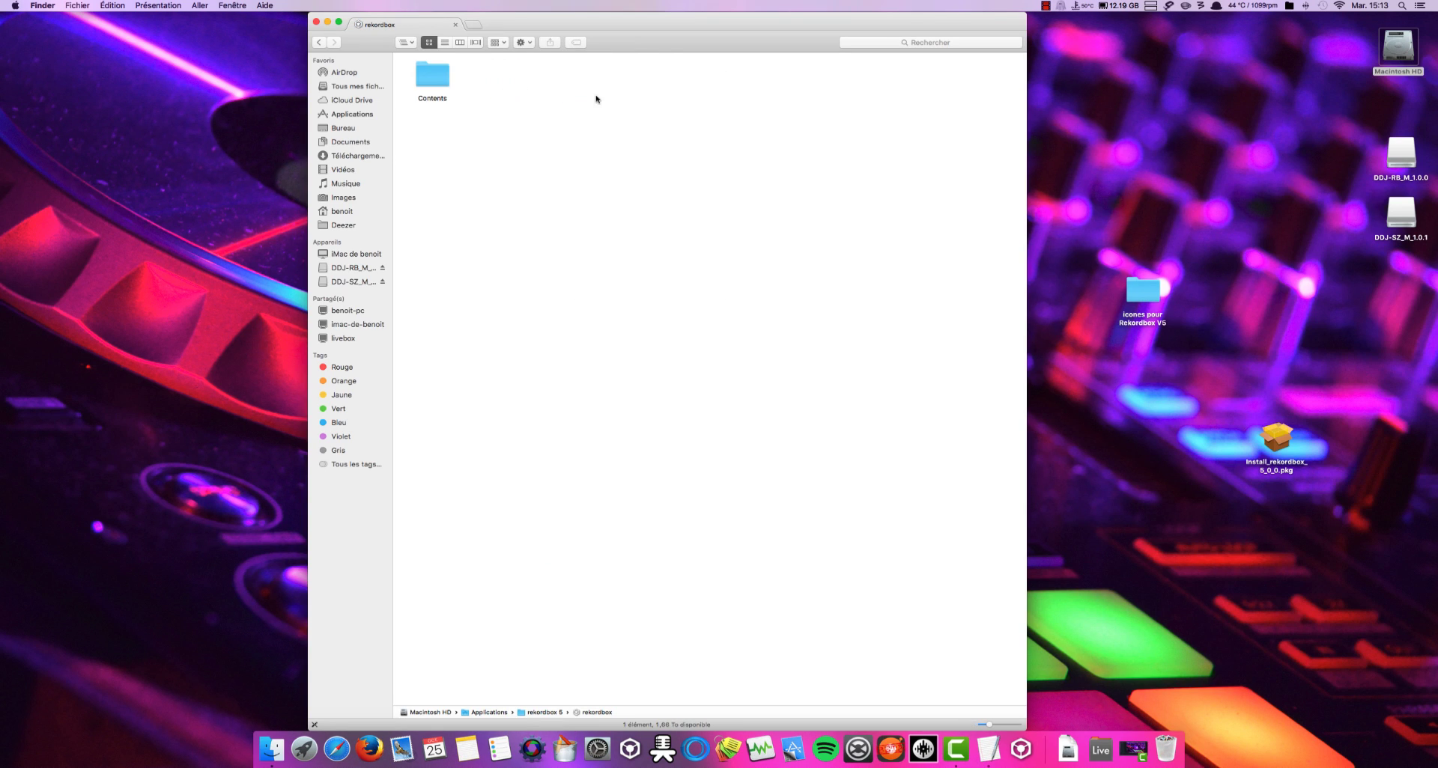
{"action": "double_click", "coordinate": [432, 73]}
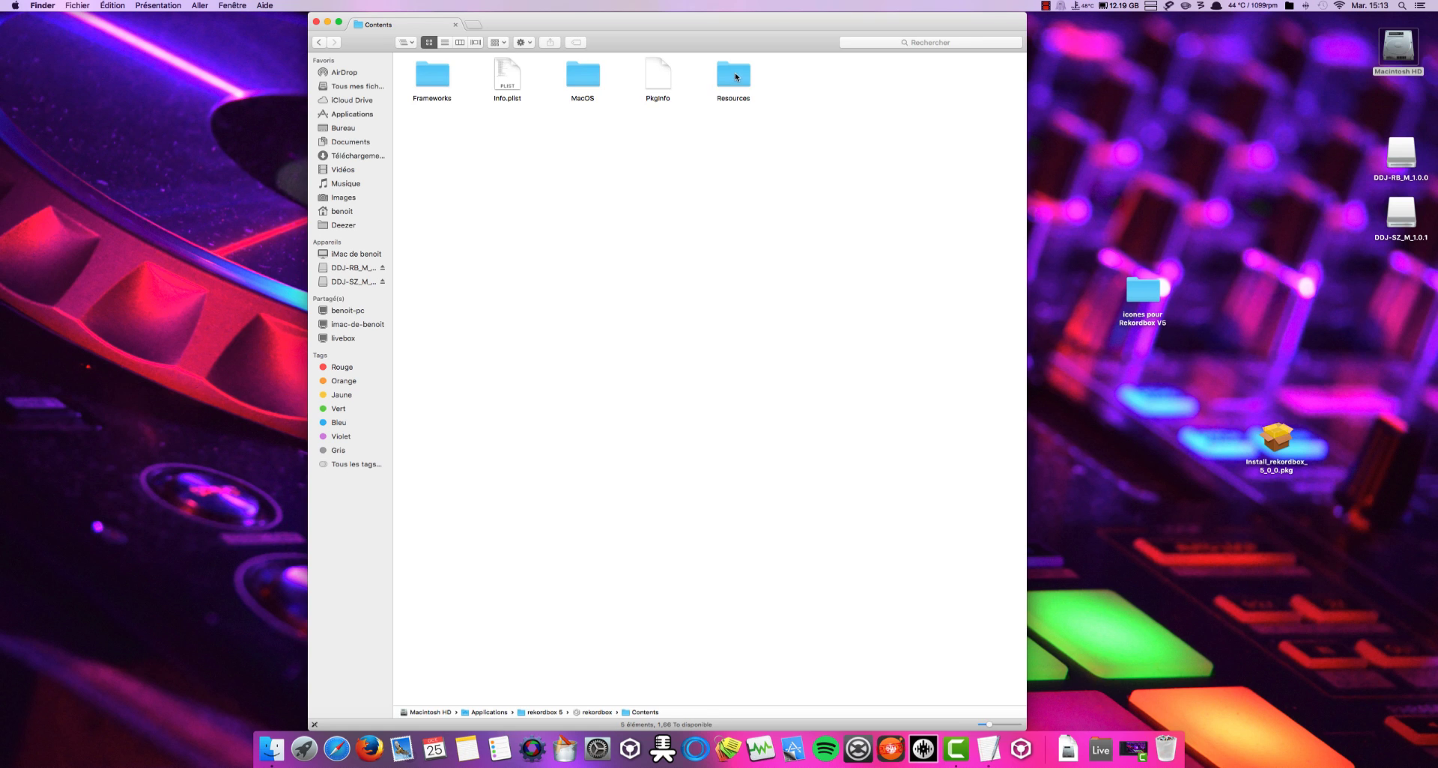
{"action": "double_click", "coordinate": [734, 74]}
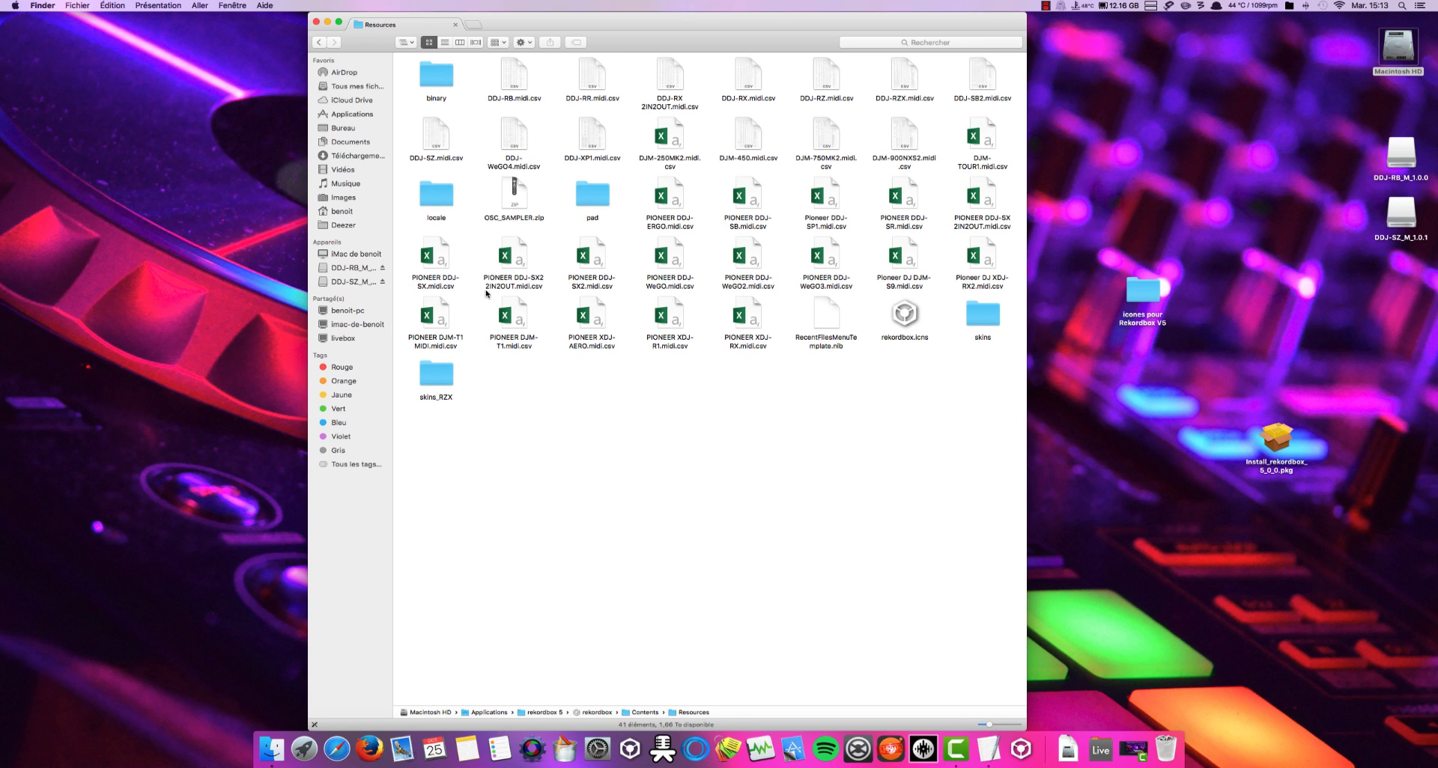
{"action": "double_click", "coordinate": [983, 315]}
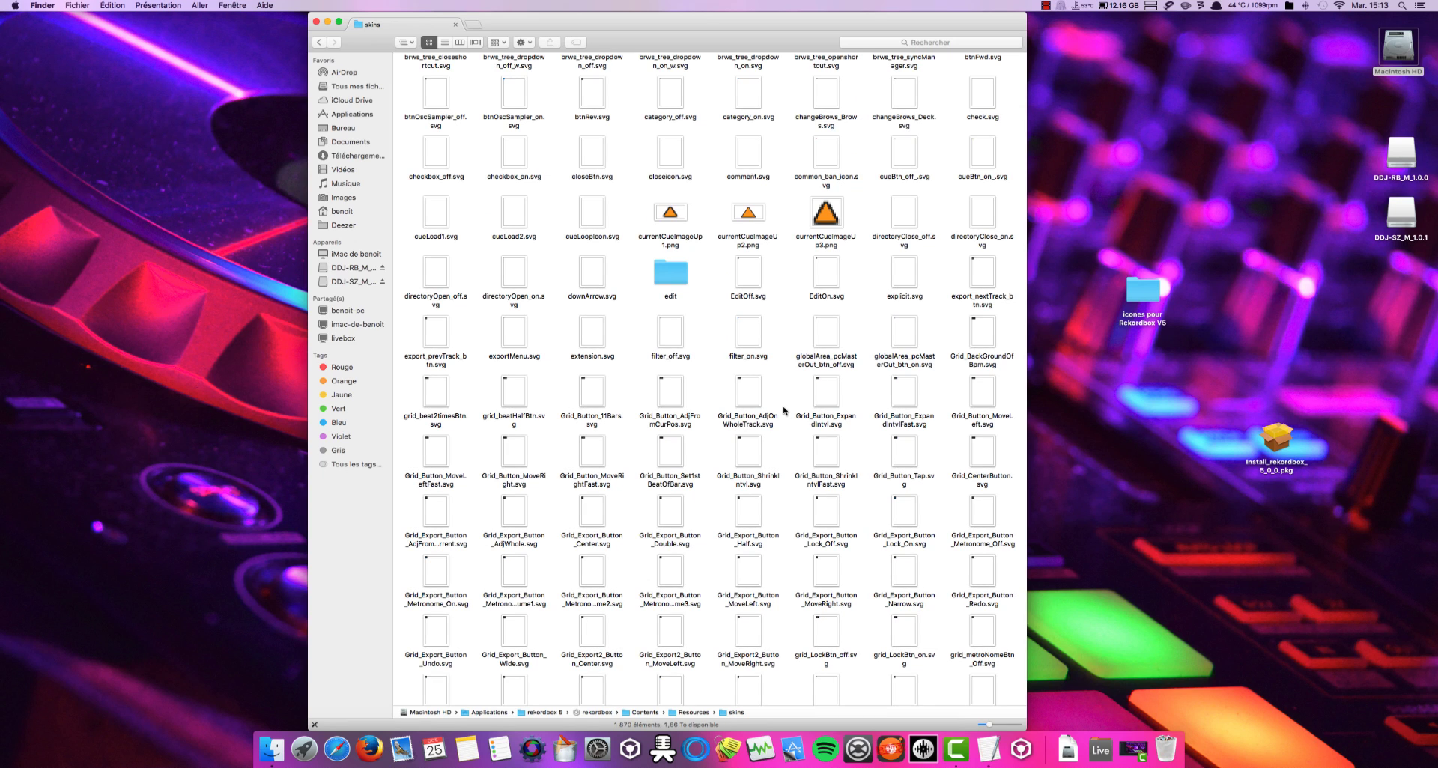
Step: Paste the custom icons into the skins folder, authorising with the account password, and replace all existing files
{"action": "key", "text": "super+v"}
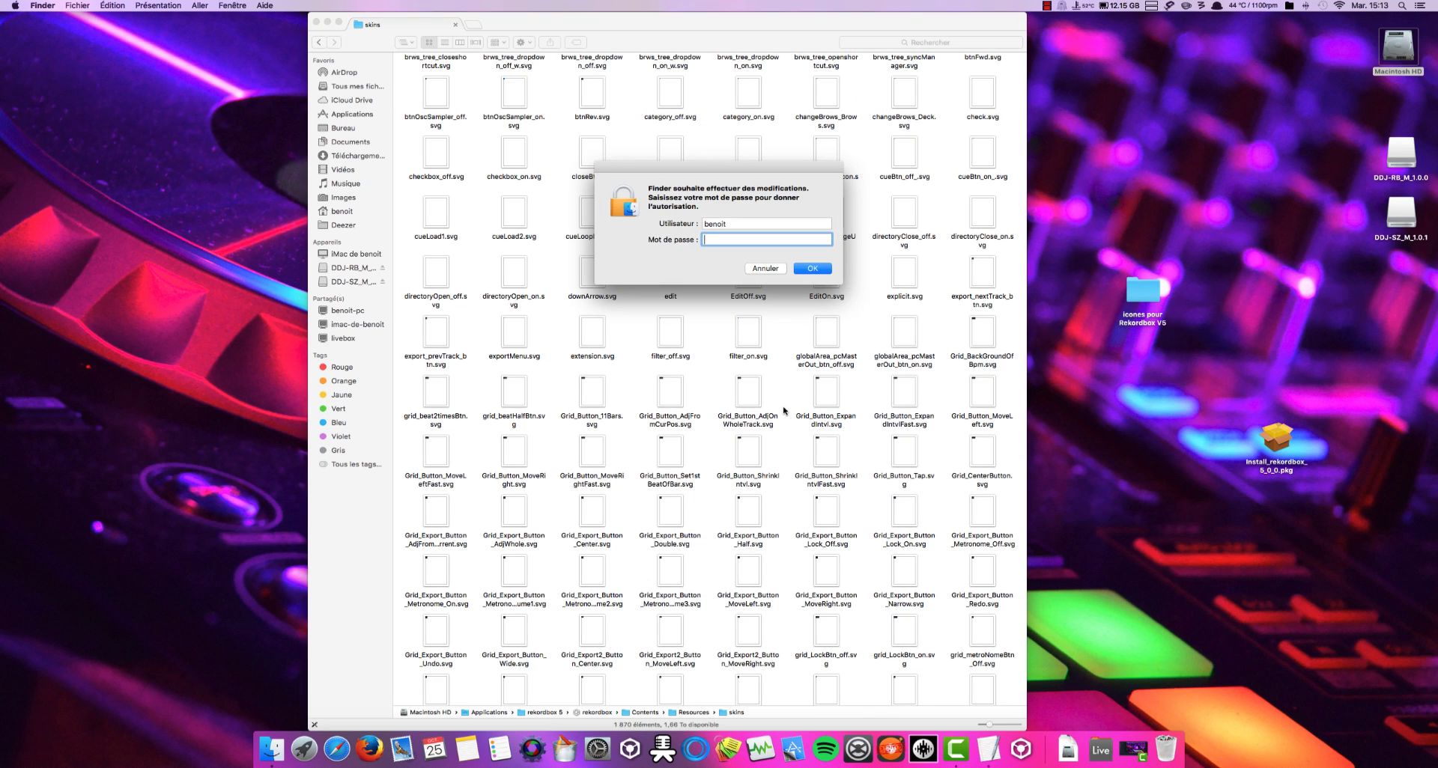
{"action": "key", "text": "Return"}
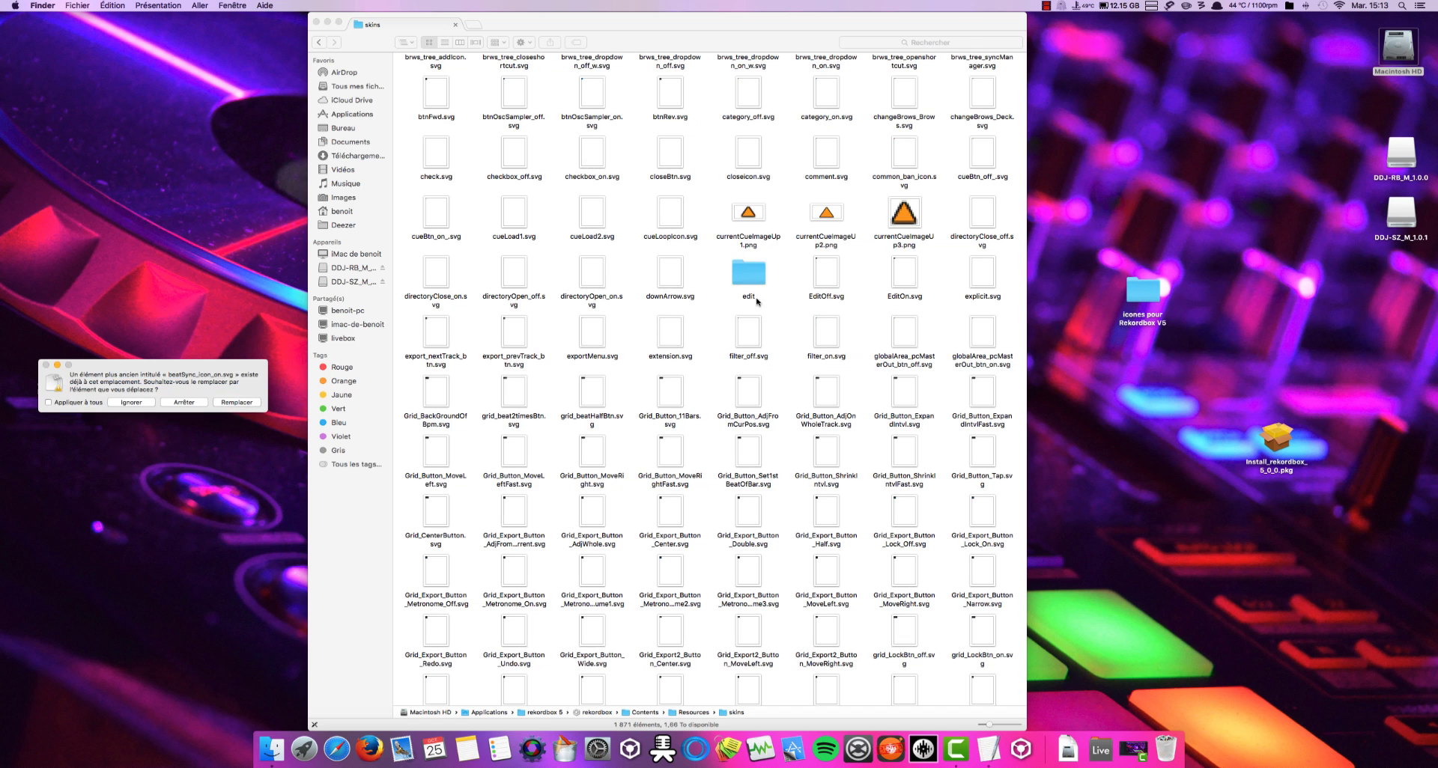
{"action": "left_click", "coordinate": [49, 402]}
{"action": "left_click", "coordinate": [231, 405]}
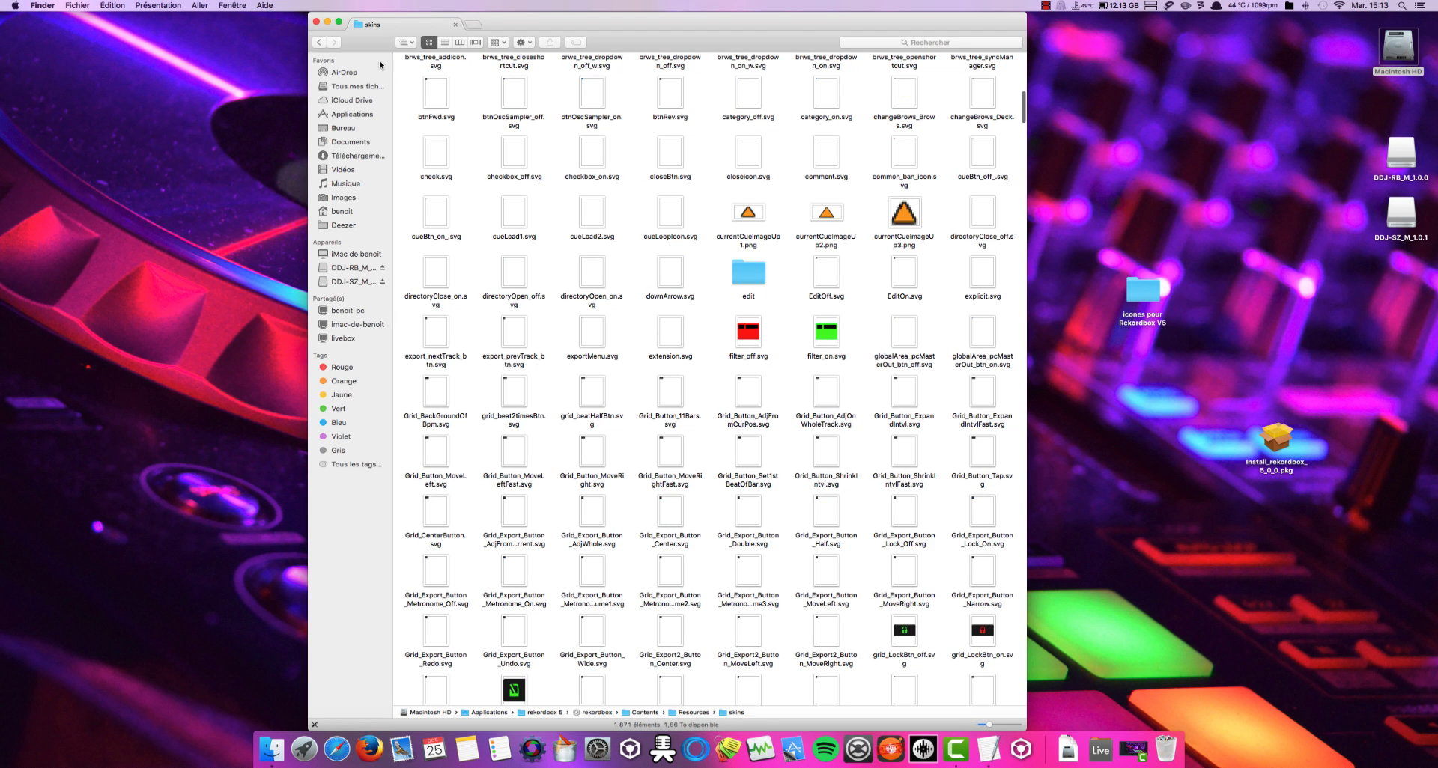
Step: Close the skins folder and relaunch rekordbox with the replaced icons
{"action": "left_click", "coordinate": [316, 23]}
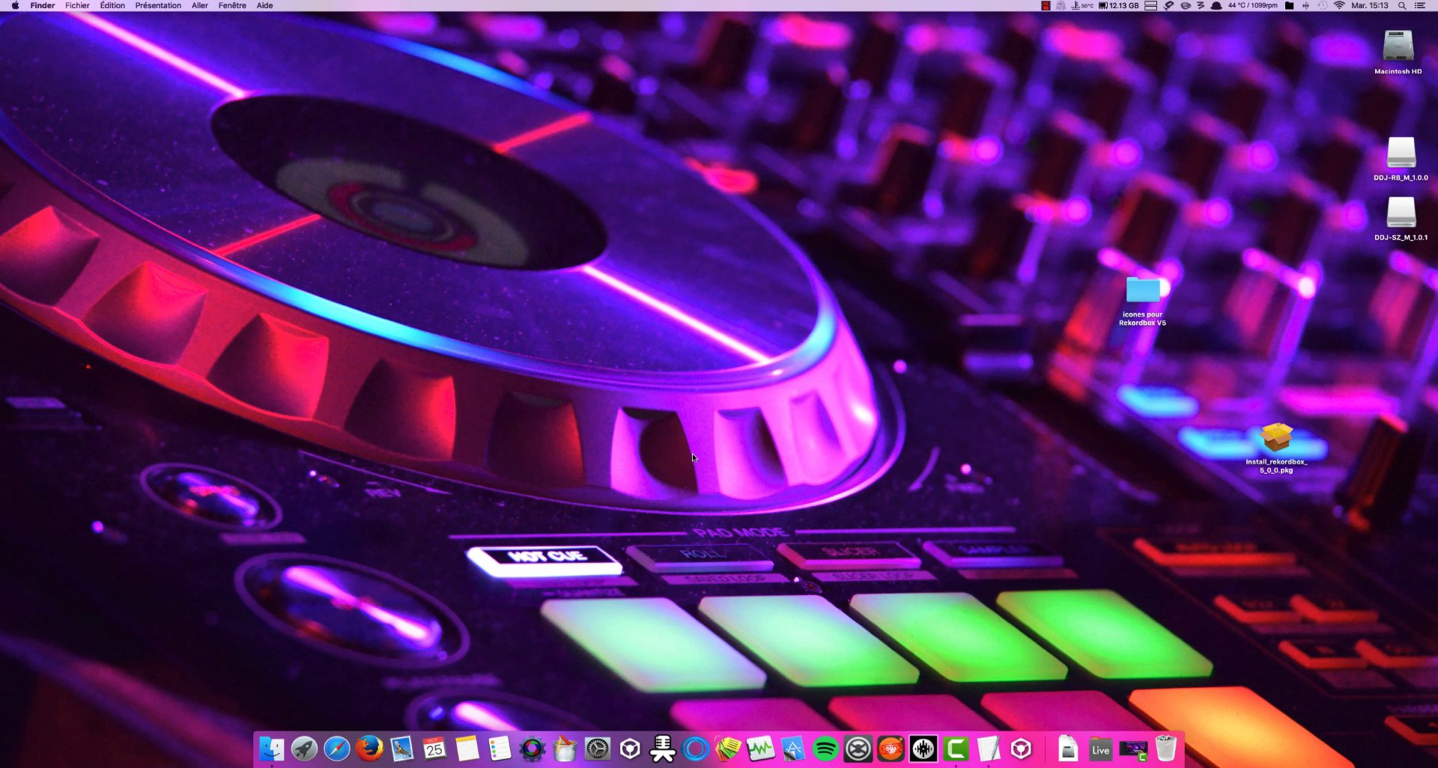
{"action": "left_click", "coordinate": [1020, 748]}
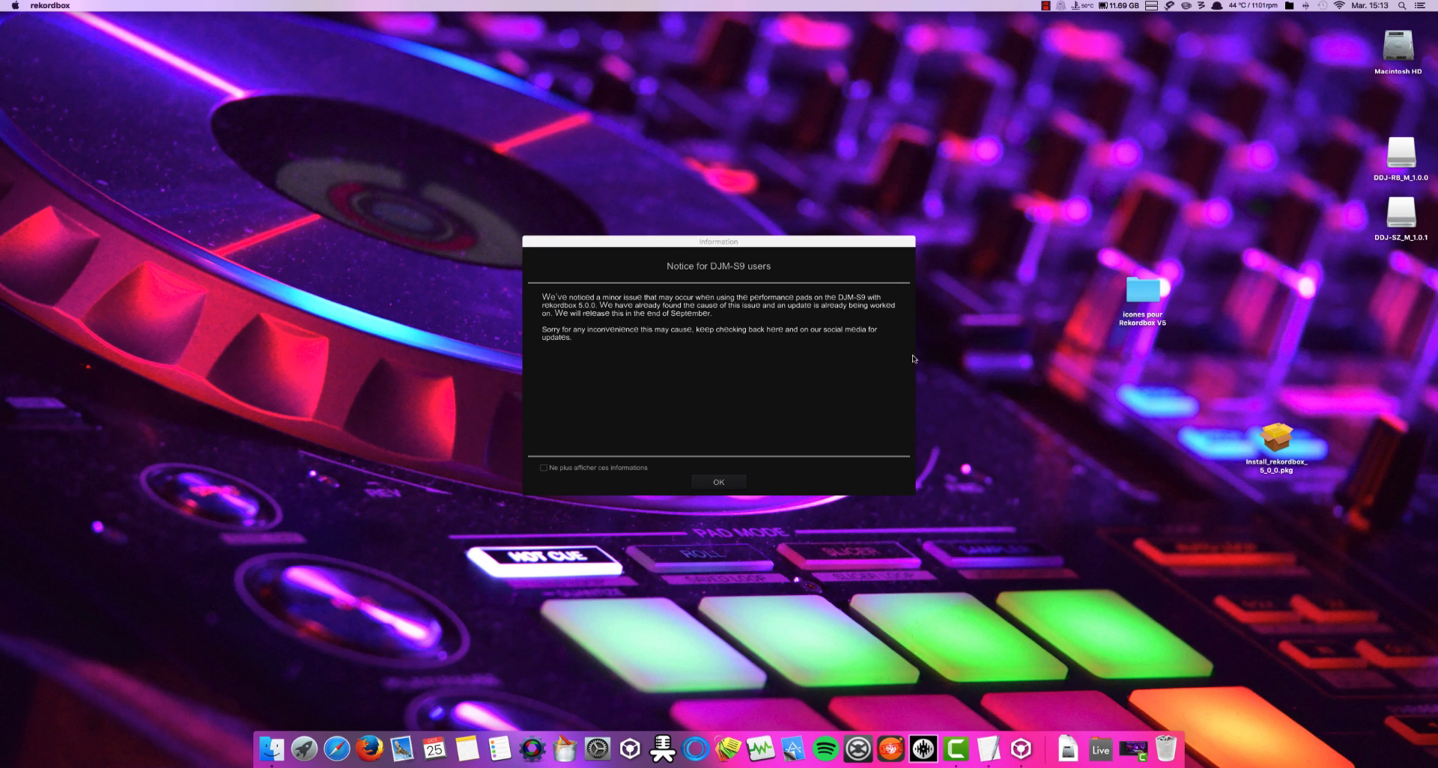
Step: Dismiss the DJM-S9 users notice and choose not to have this information shown again
{"action": "left_click", "coordinate": [544, 469]}
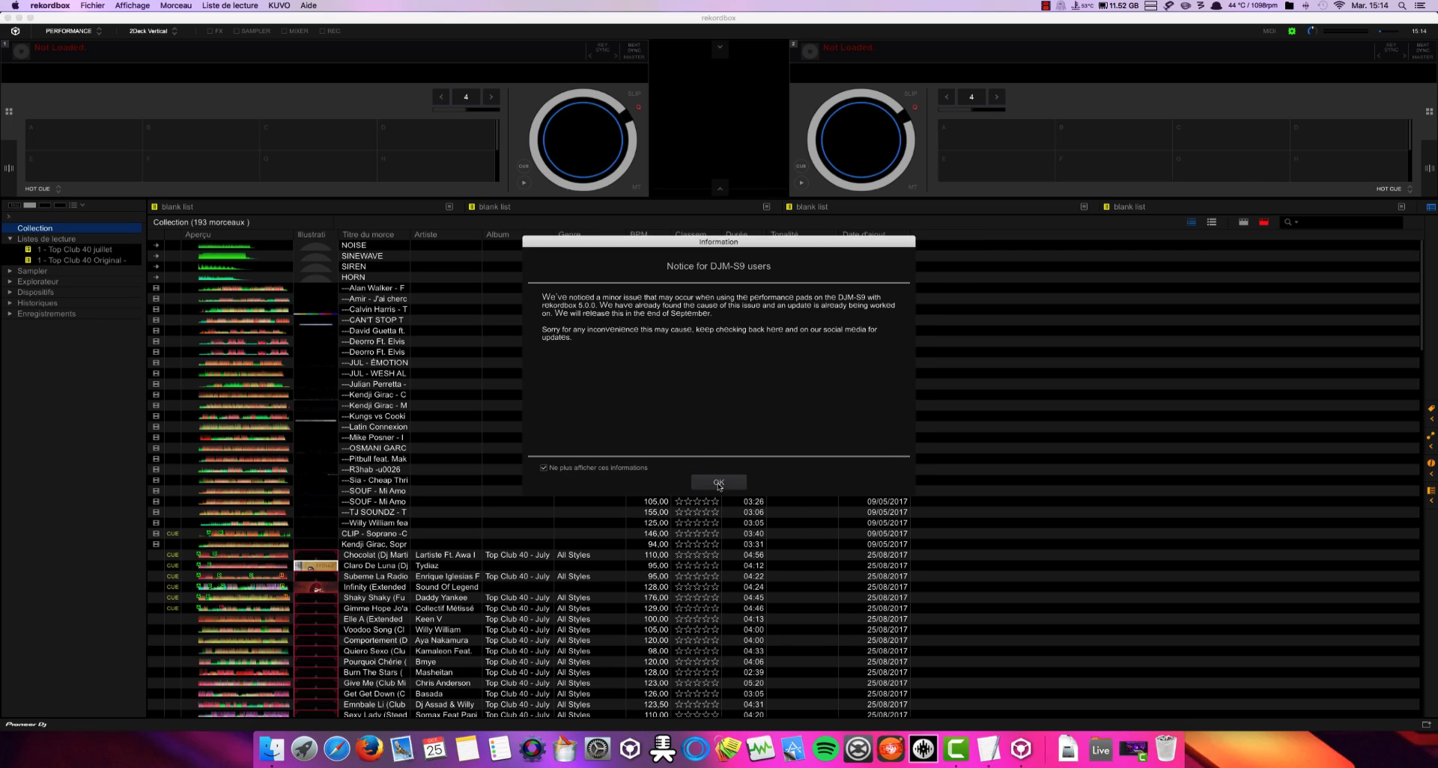
{"action": "left_click", "coordinate": [718, 482]}
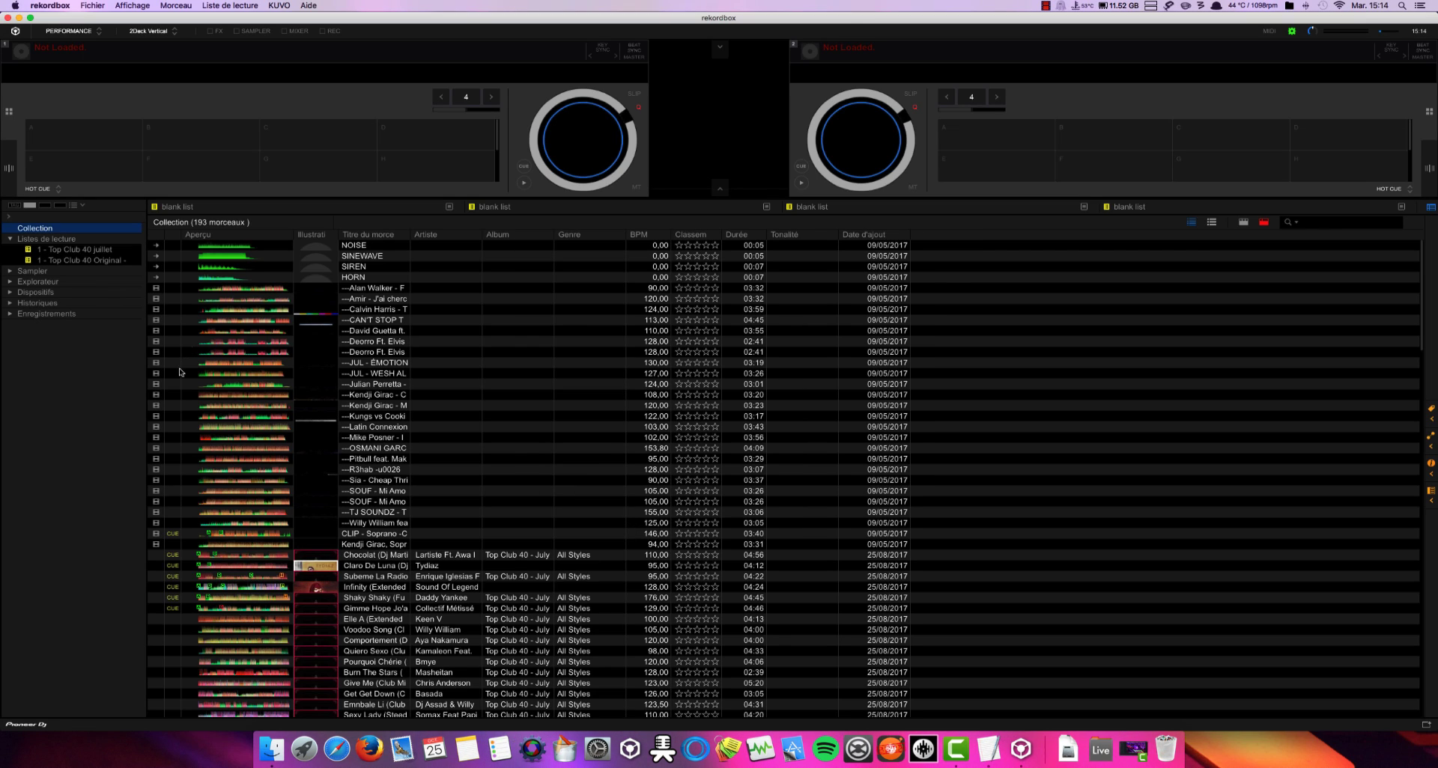
Step: Check the September 2017 Top Club 40 Original playlist, expand Explorateur, and open the playlist "1 - Top Club 40 juillet"
{"action": "left_click", "coordinate": [66, 262]}
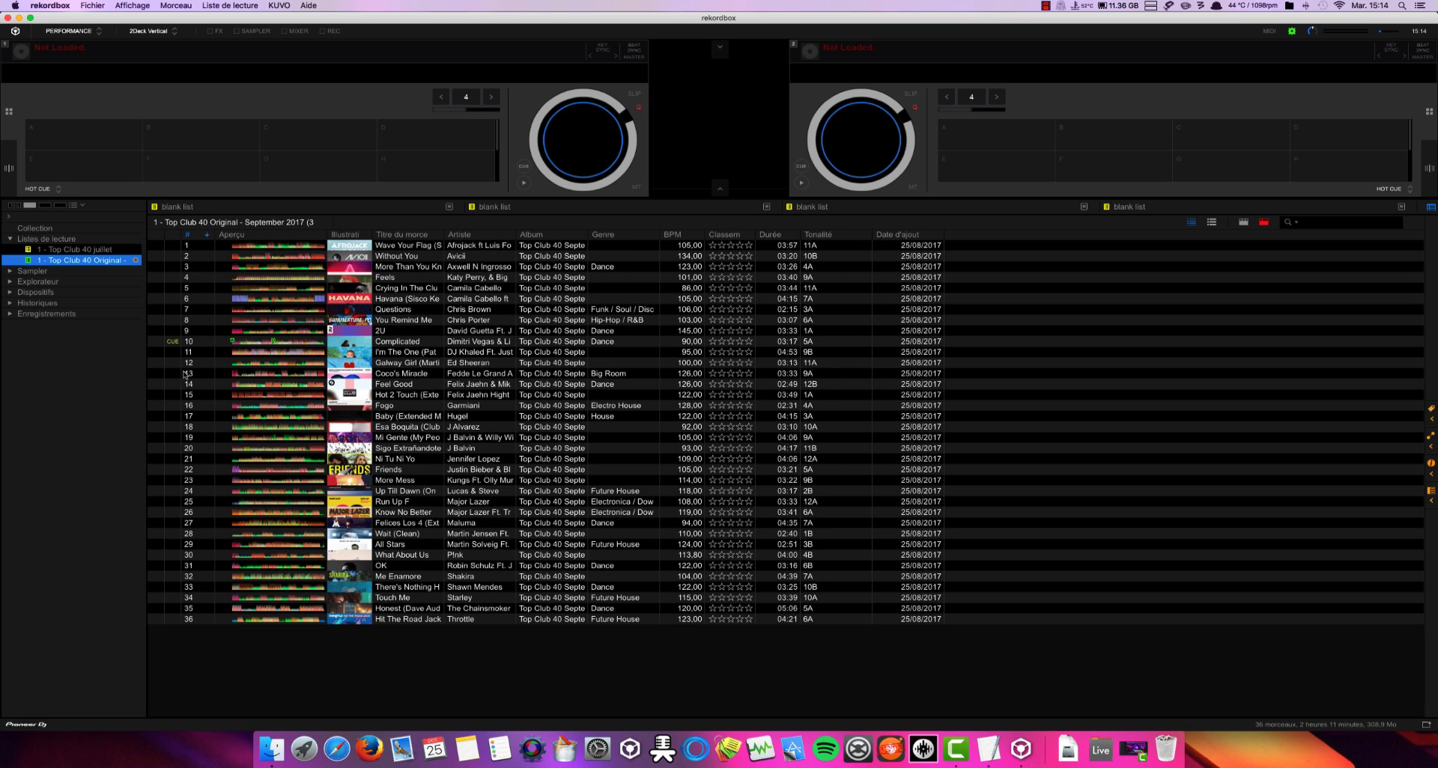
{"action": "left_click", "coordinate": [11, 281]}
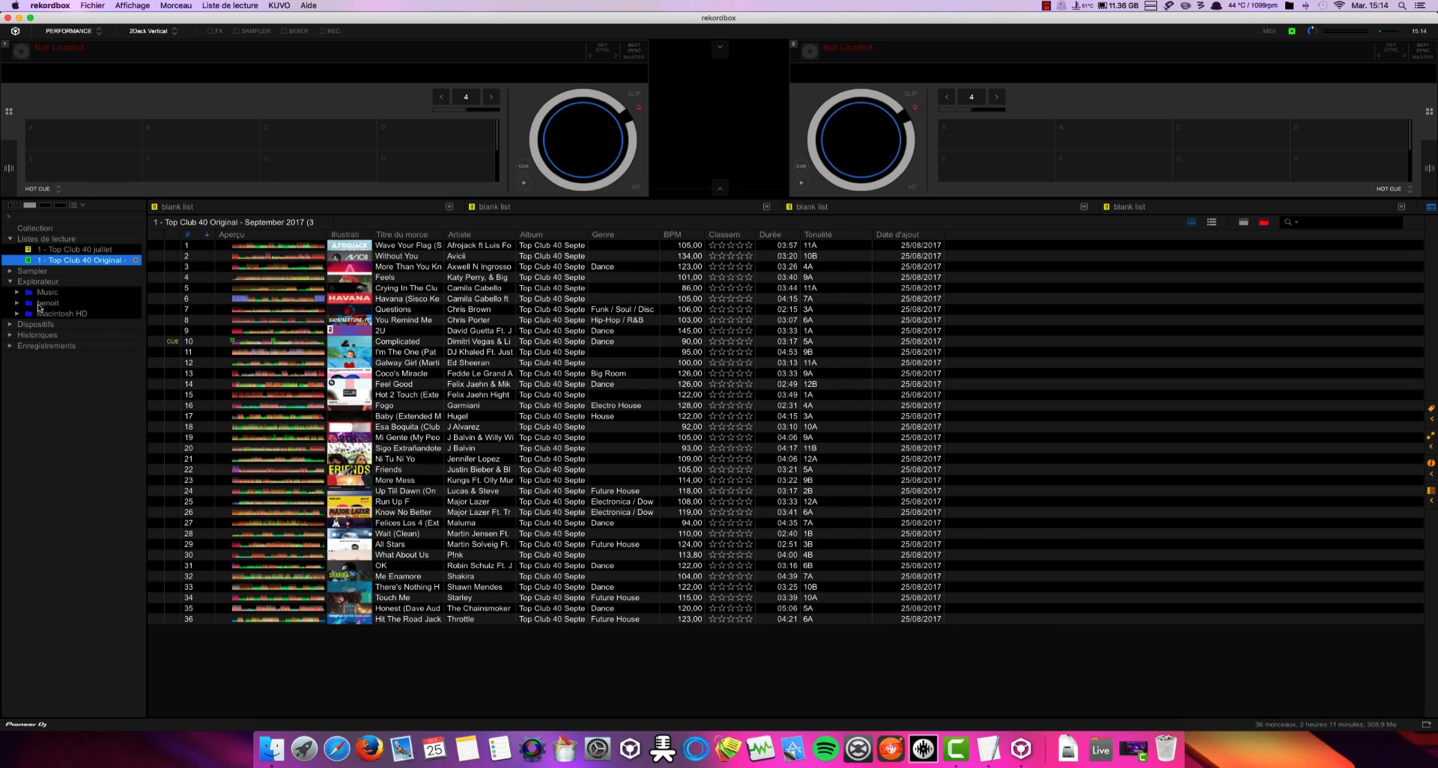
{"action": "left_click", "coordinate": [41, 304]}
{"action": "left_click", "coordinate": [82, 260]}
{"action": "left_click", "coordinate": [77, 251]}
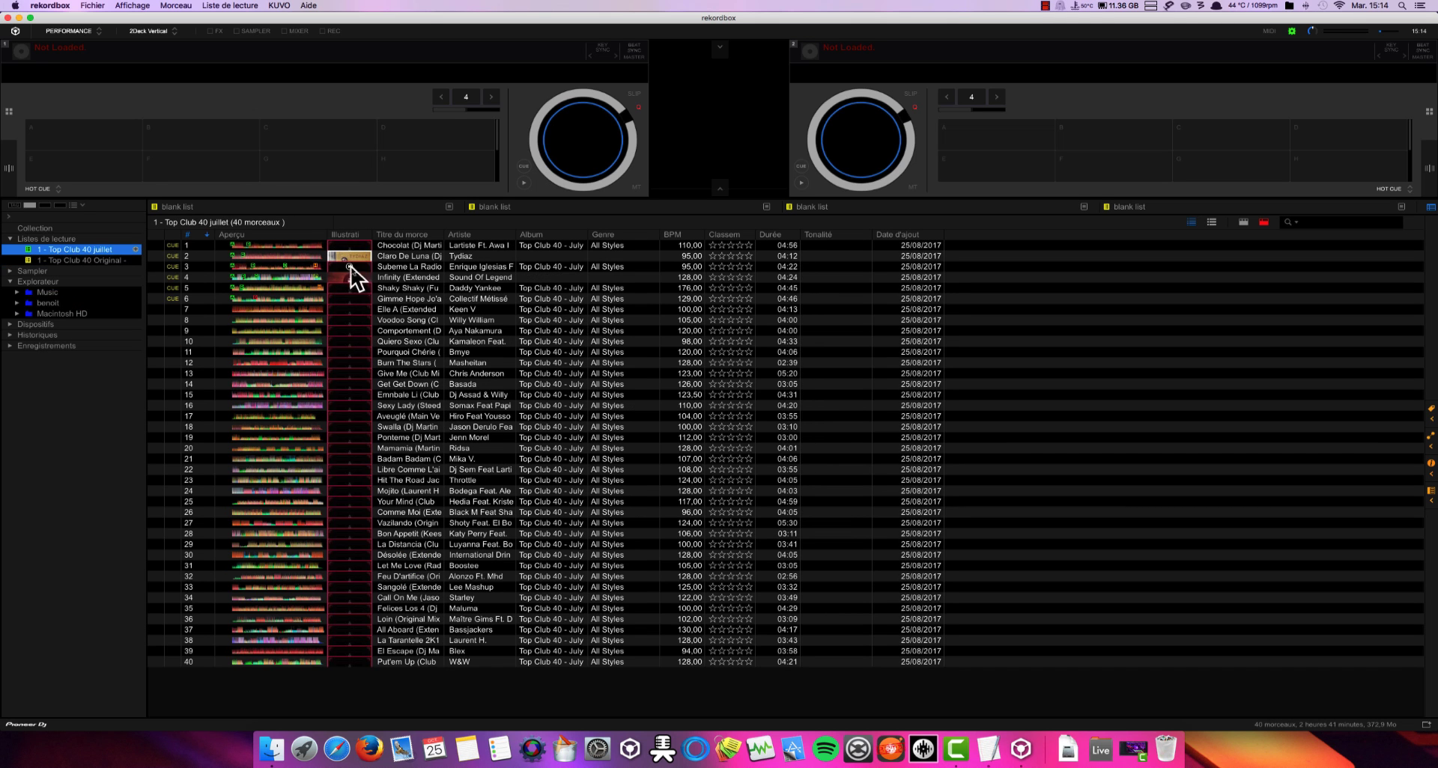
Step: Load the track Chocolat onto deck 1 and trigger its hot cue B
{"action": "left_click_drag", "start_coordinate": [422, 245], "coordinate": [554, 150]}
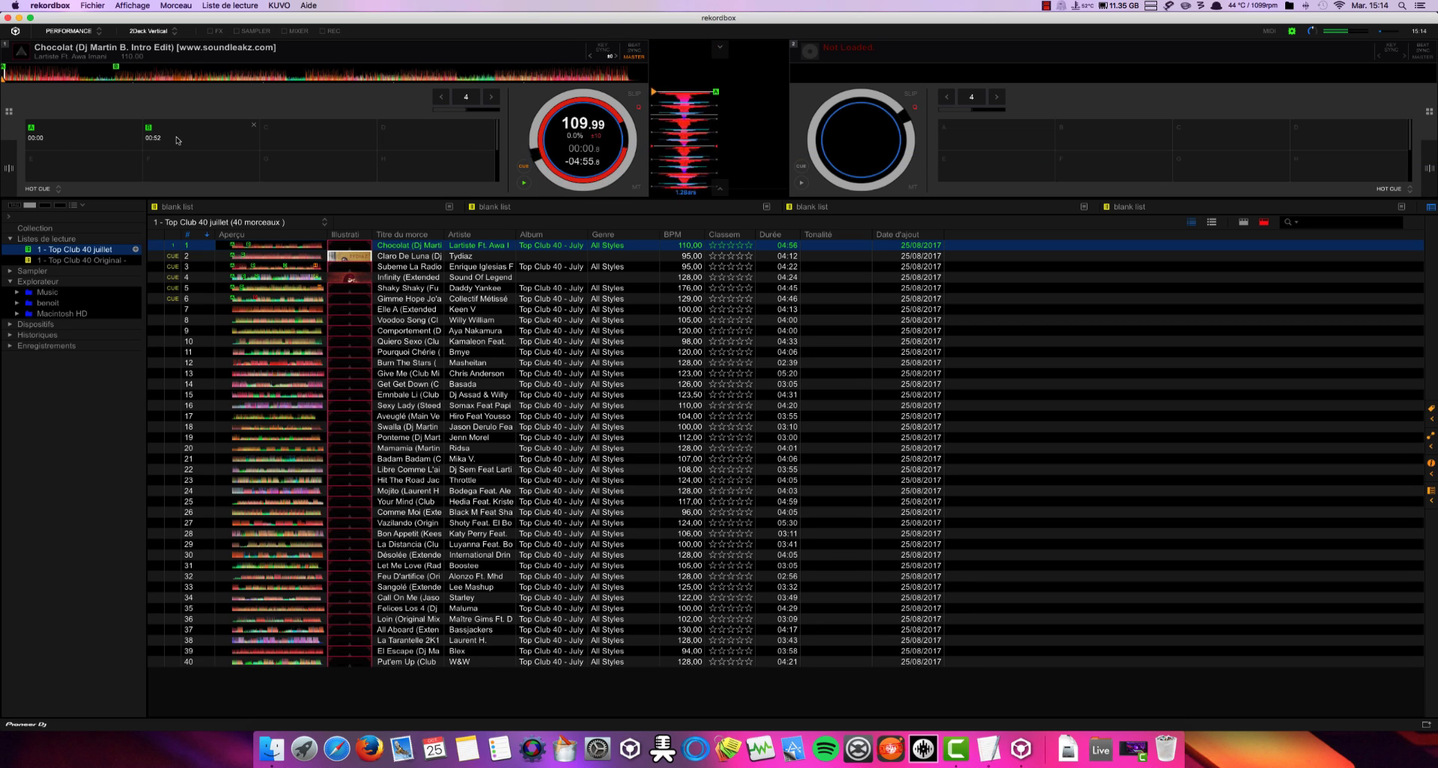
{"action": "left_click", "coordinate": [149, 133]}
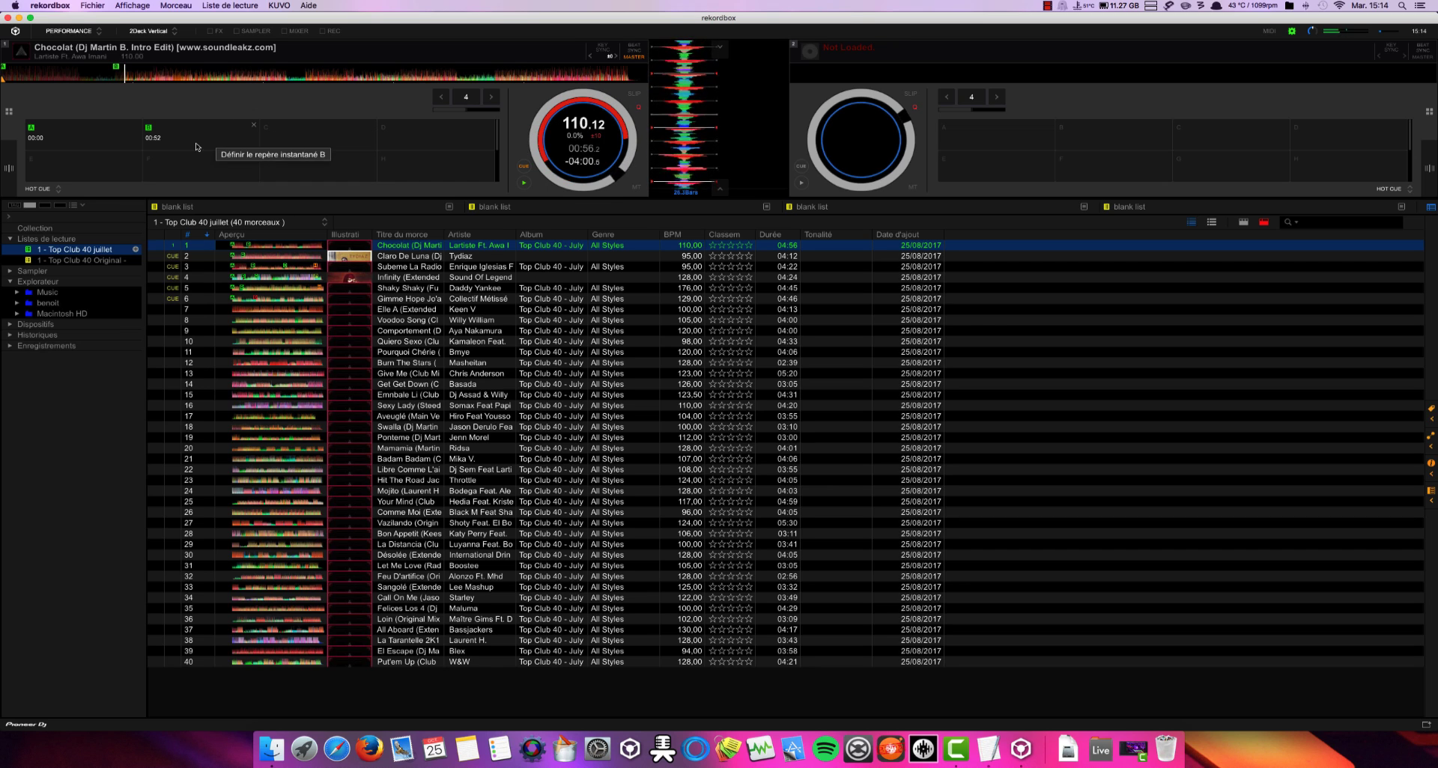
Step: Load Subeme La Radio onto deck 2, play it from its 01:00 hot cue, and trigger its saved orange loop
{"action": "left_click_drag", "start_coordinate": [396, 269], "coordinate": [1018, 105]}
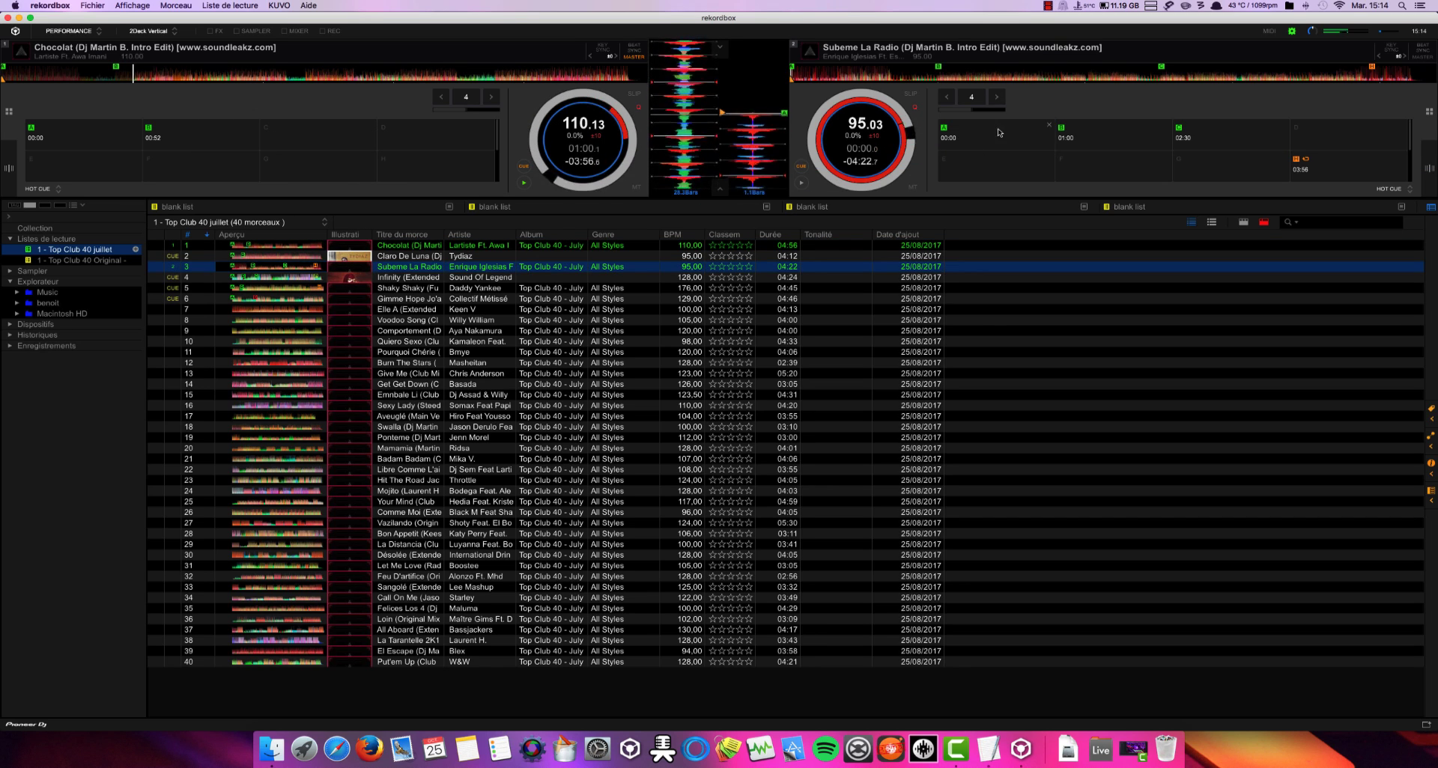
{"action": "left_click", "coordinate": [800, 184]}
{"action": "left_click", "coordinate": [801, 184]}
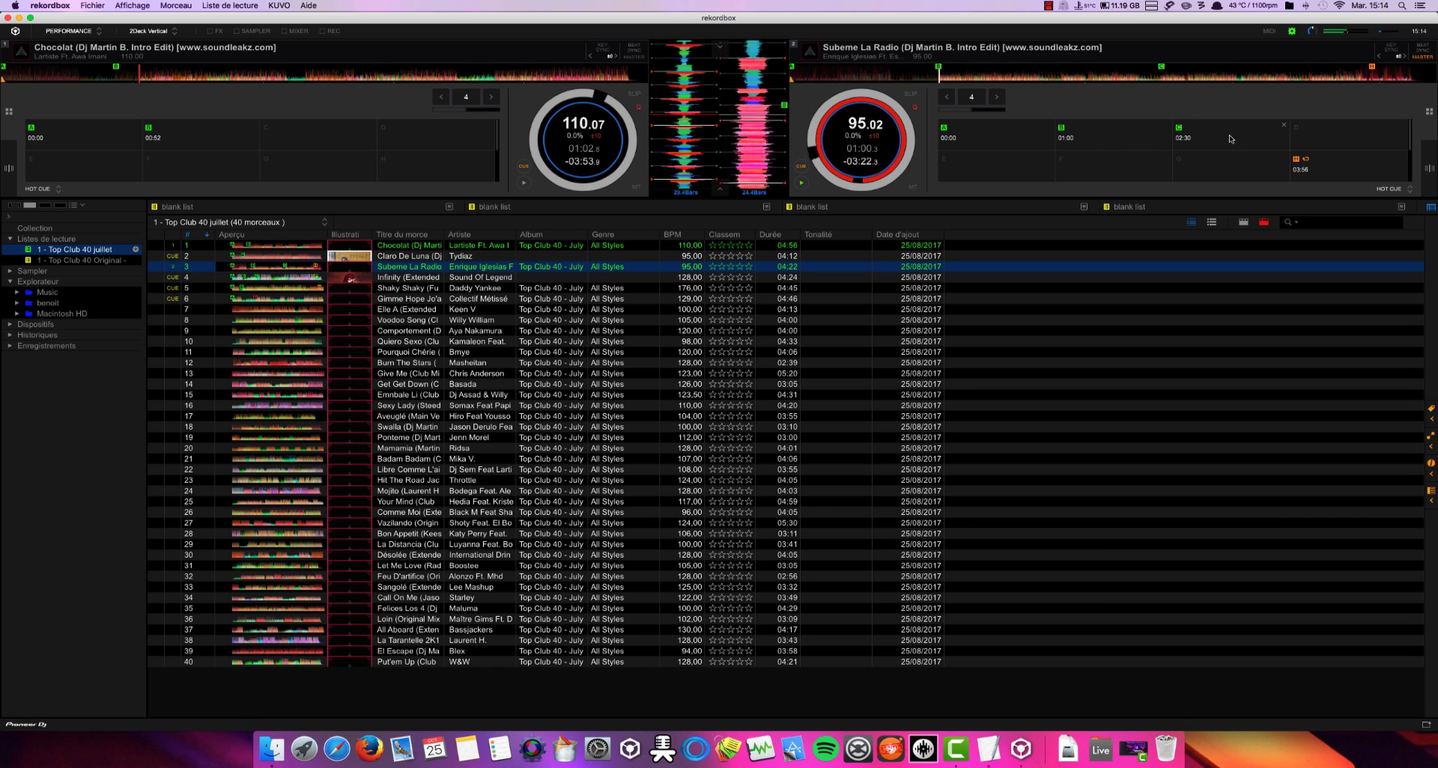
{"action": "left_click", "coordinate": [1299, 165]}
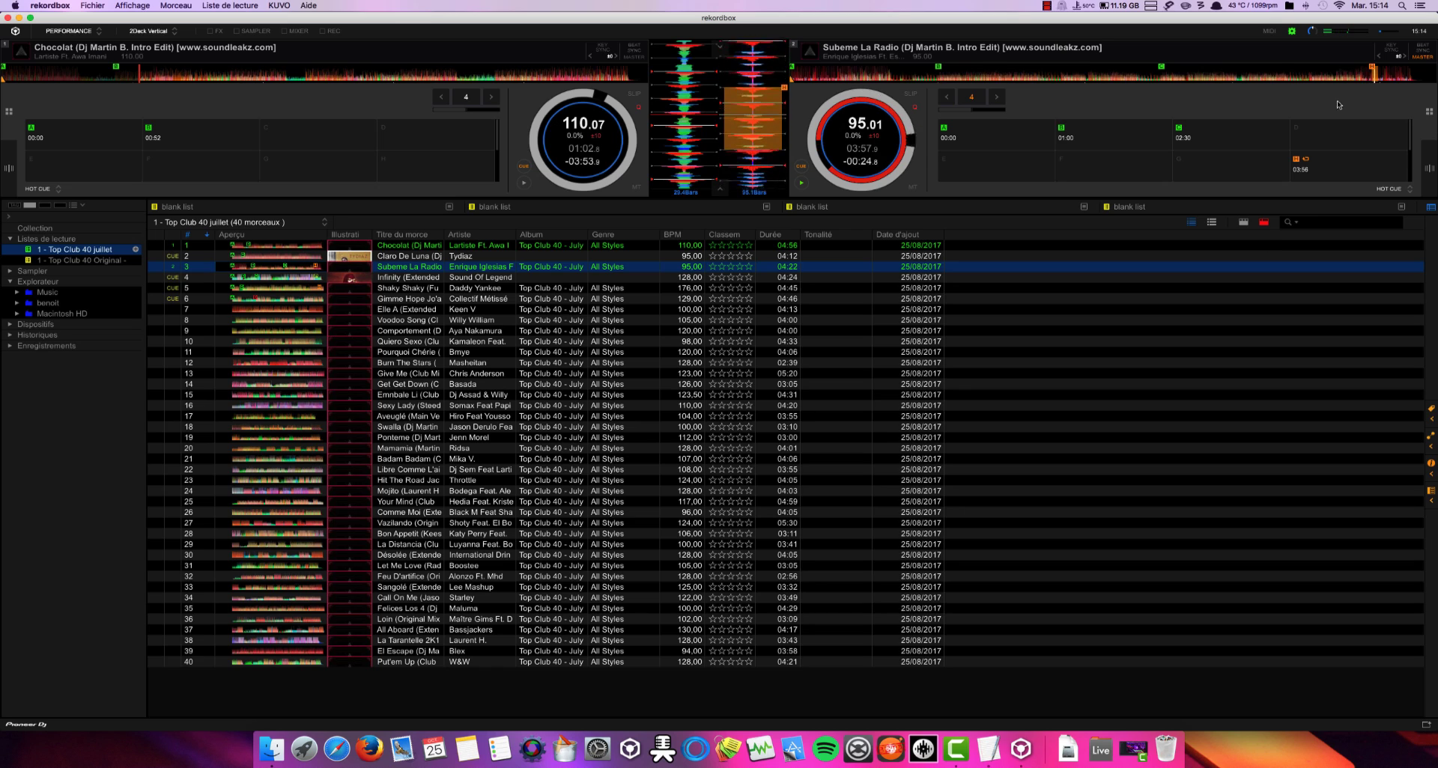